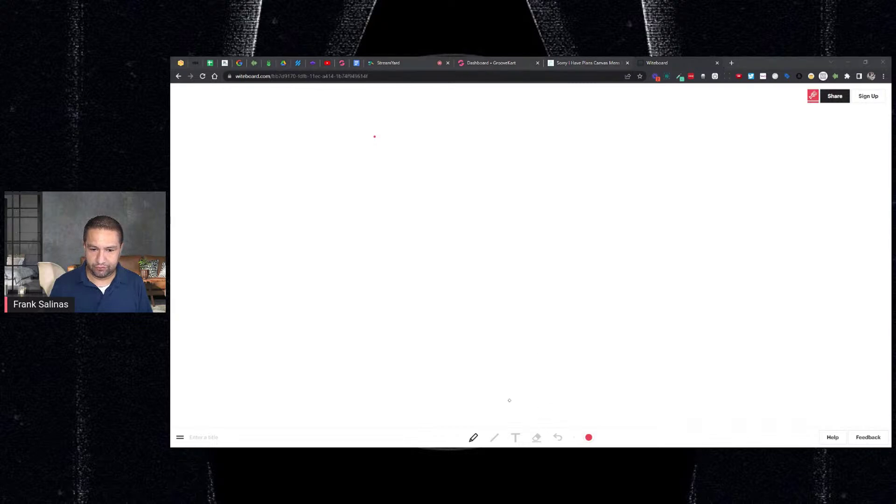
Step: Write '1. Compare Price' in blue text near the top of the Witeboard
{"action": "left_click", "coordinate": [558, 437]}
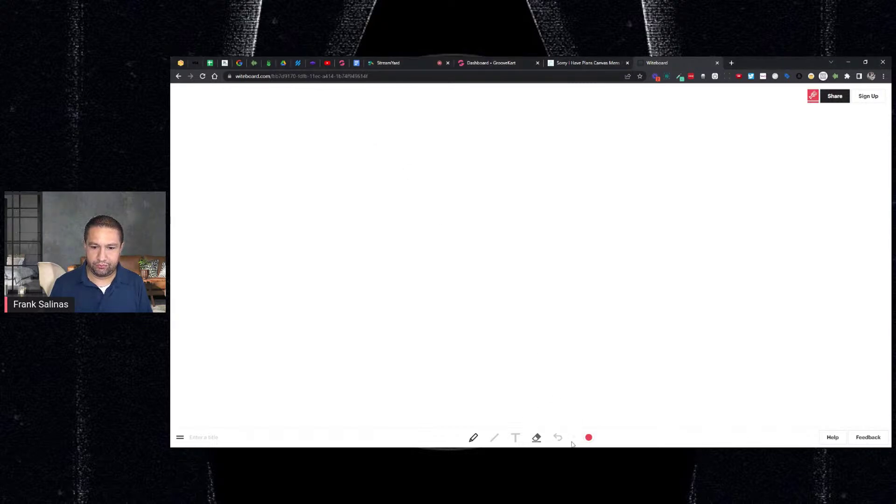
{"action": "left_click", "coordinate": [589, 437]}
{"action": "left_click", "coordinate": [631, 423]}
{"action": "left_click", "coordinate": [515, 437]}
{"action": "left_click", "coordinate": [328, 122]}
{"action": "type", "text": "1."}
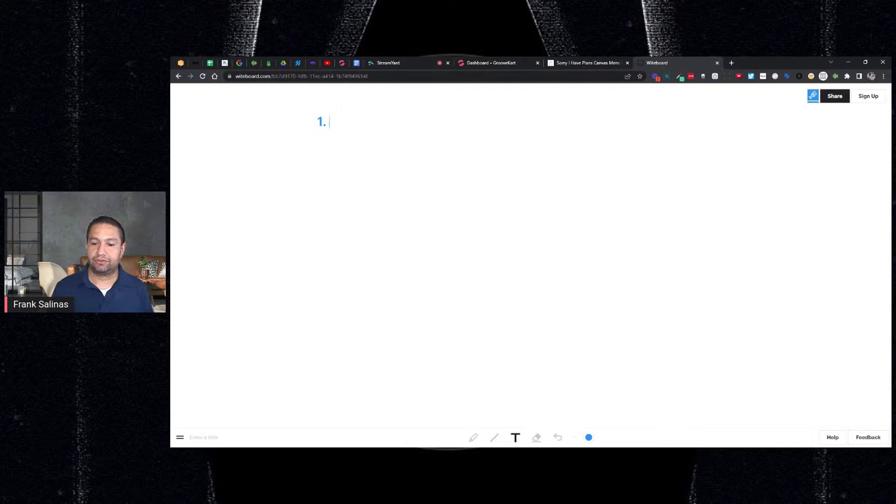
{"action": "type", "text": "Compare Price"}
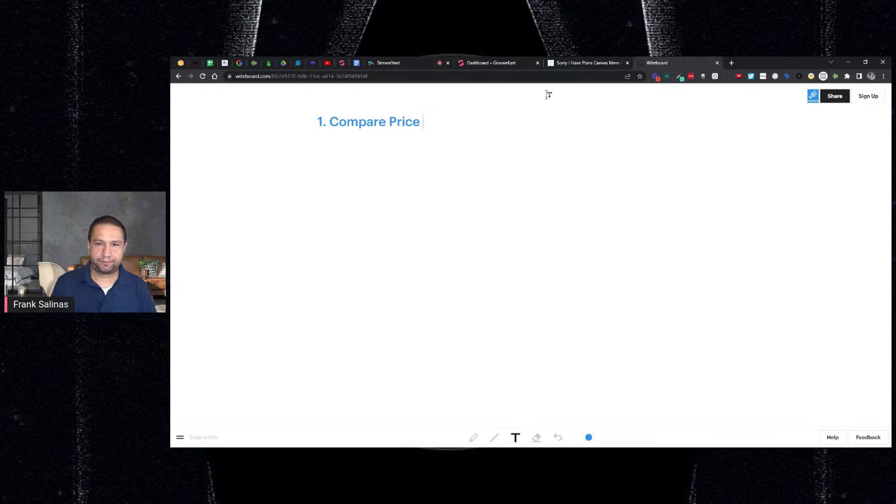
{"action": "left_click", "coordinate": [570, 64]}
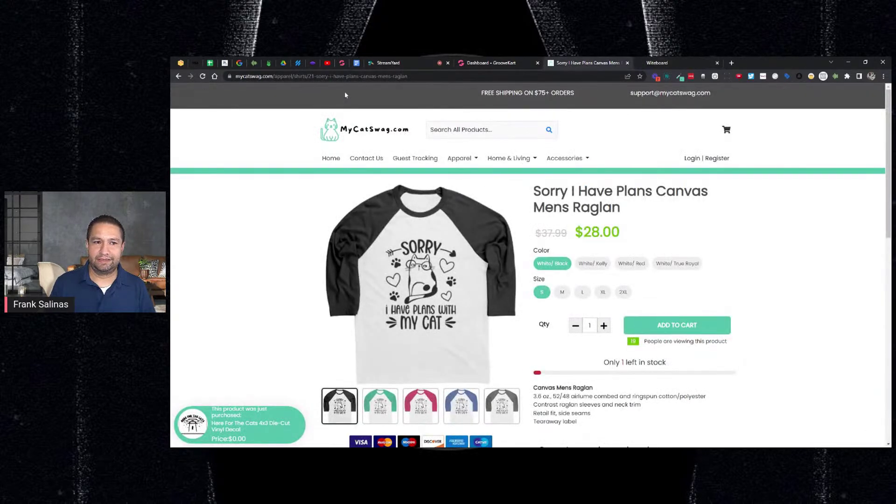
Step: Reload the Raglan product page and scroll through it
{"action": "key", "text": "ctrl+l"}
{"action": "key", "text": "Return"}
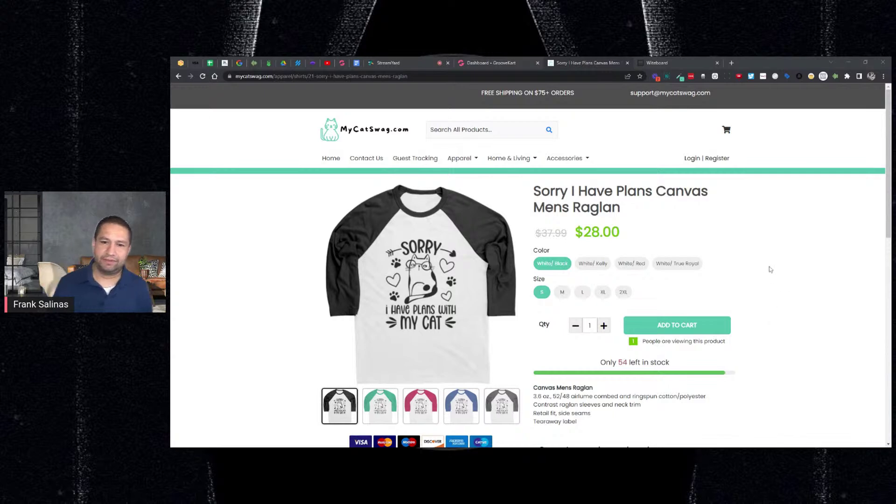
{"action": "scroll", "coordinate": [764, 261], "scroll_direction": "down", "scroll_amount": 1}
{"action": "scroll", "coordinate": [764, 261], "scroll_direction": "down", "scroll_amount": 1}
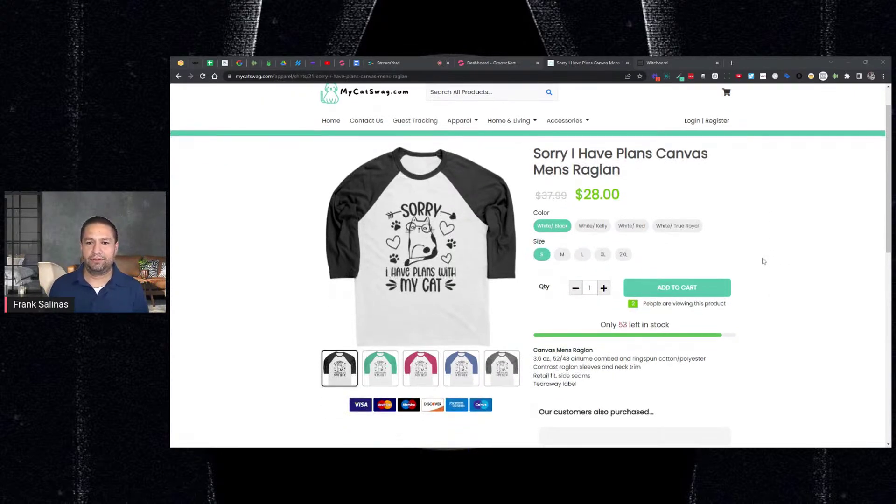
{"action": "scroll", "coordinate": [763, 261], "scroll_direction": "down", "scroll_amount": 5}
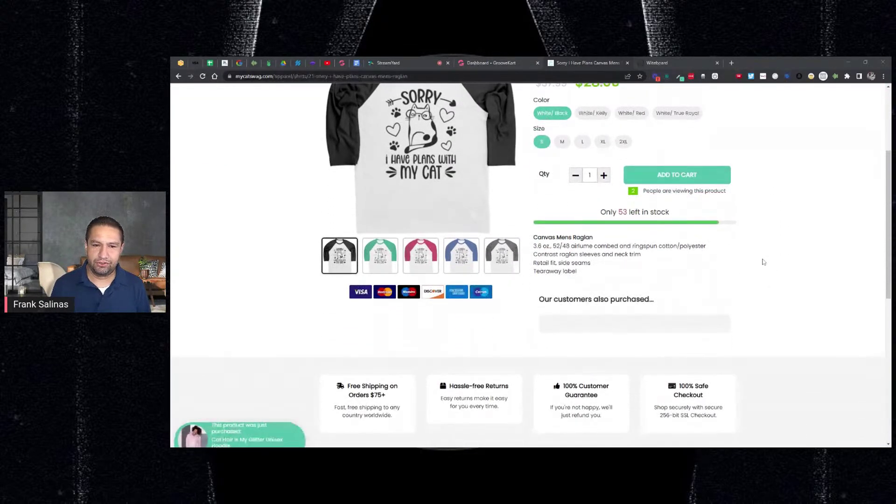
{"action": "scroll", "coordinate": [728, 267], "scroll_direction": "up", "scroll_amount": 5}
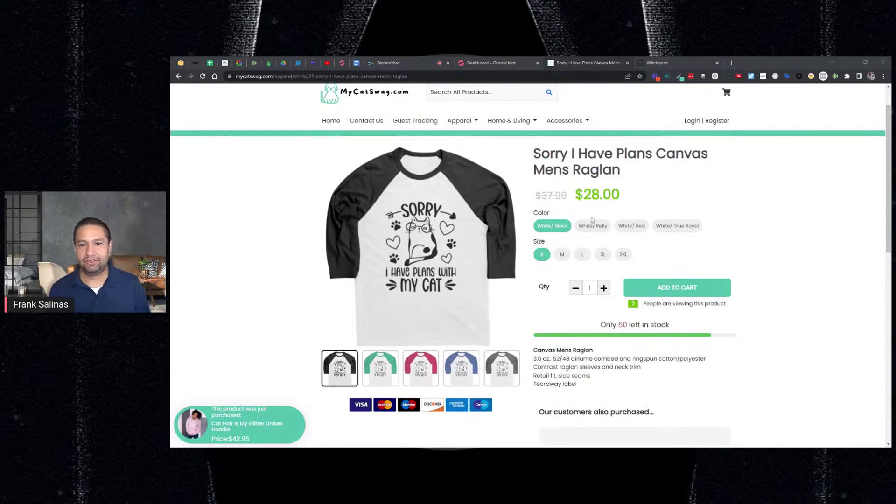
Step: Highlight the crossed-out $37.99 and the $28.00 sale price, then go to the GrooveKart dashboard
{"action": "left_click_drag", "start_coordinate": [534, 195], "coordinate": [621, 195]}
{"action": "left_click", "coordinate": [633, 195]}
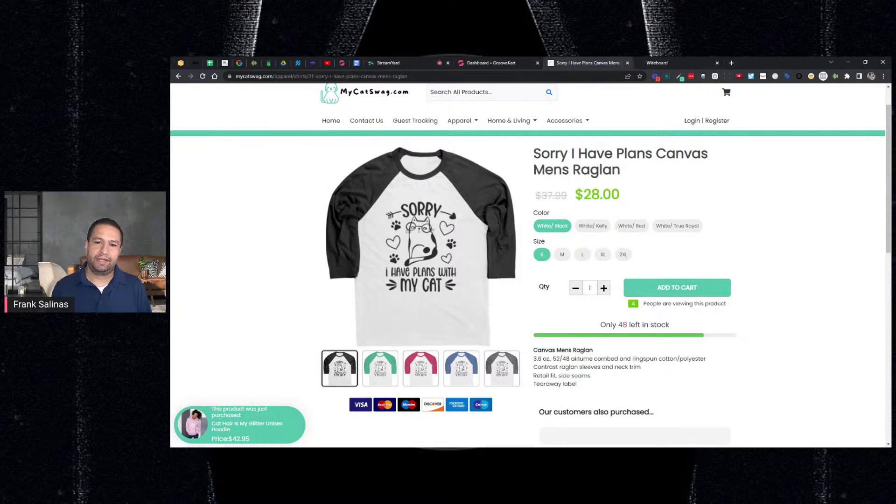
{"action": "left_click_drag", "start_coordinate": [621, 195], "coordinate": [647, 194]}
{"action": "left_click", "coordinate": [574, 198]}
{"action": "triple_click", "coordinate": [621, 161]}
{"action": "left_click", "coordinate": [646, 193]}
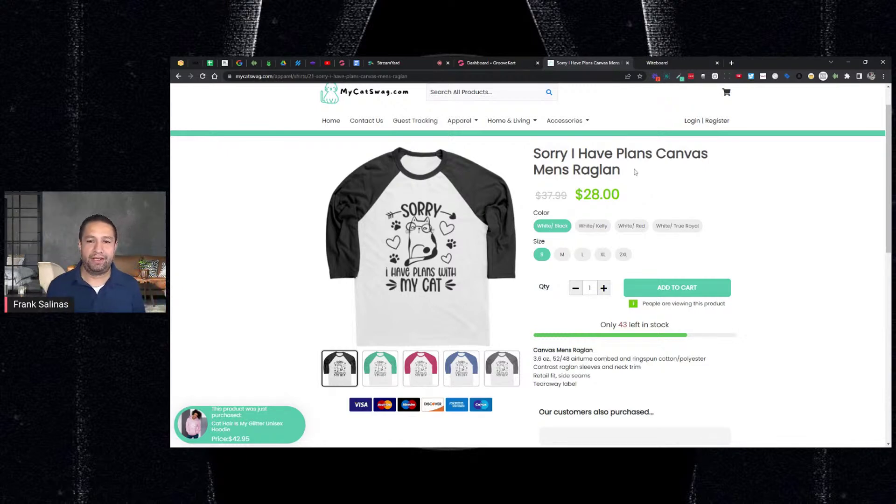
{"action": "left_click_drag", "start_coordinate": [627, 197], "coordinate": [575, 196]}
{"action": "double_click", "coordinate": [570, 196]}
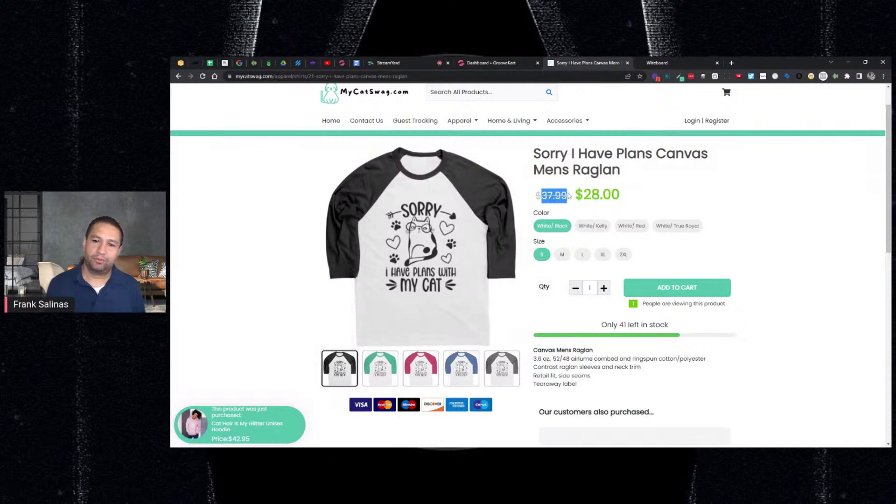
{"action": "left_click", "coordinate": [667, 183]}
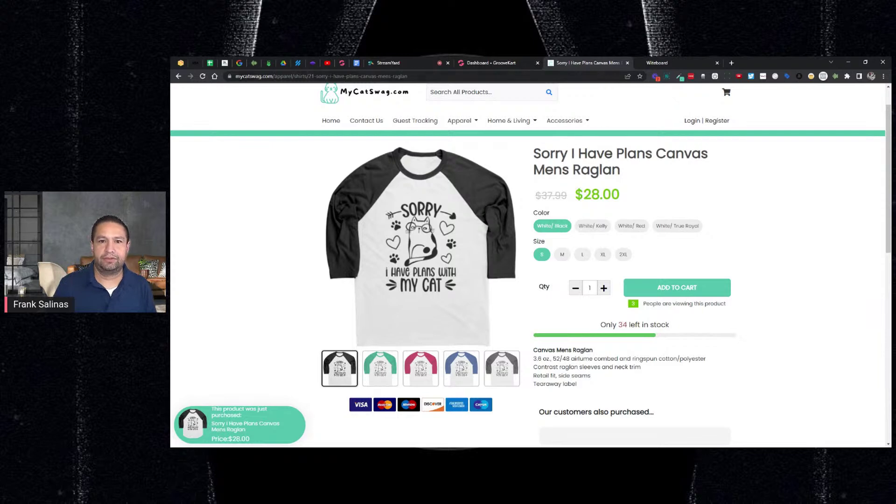
{"action": "left_click", "coordinate": [510, 63]}
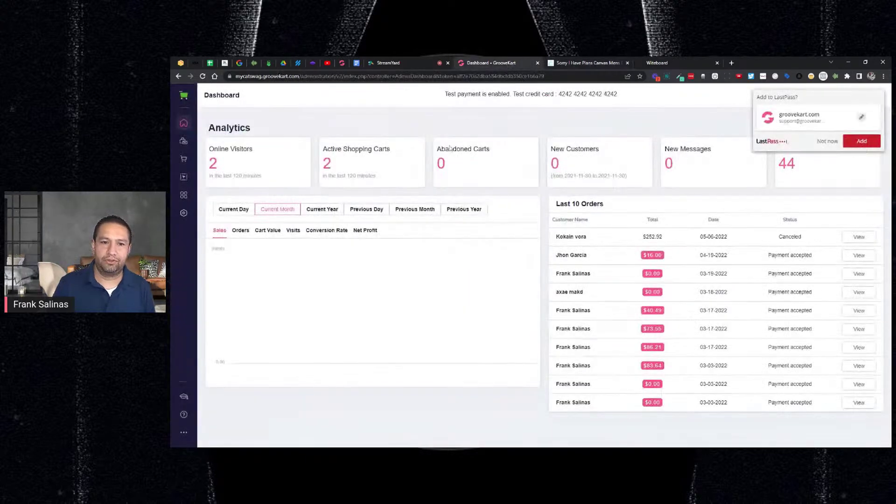
Step: Edit the Raglan from Products > My products and jump to 3. Pricing & variants
{"action": "left_click", "coordinate": [183, 141]}
{"action": "left_click", "coordinate": [215, 135]}
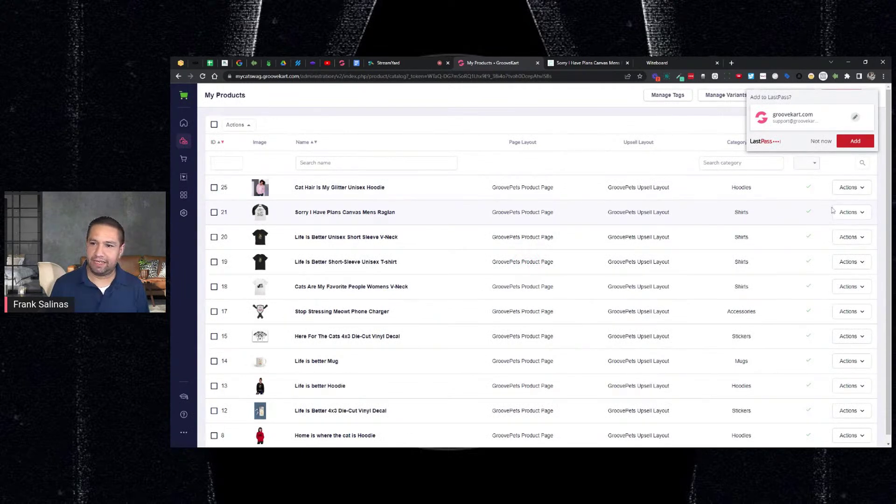
{"action": "left_click", "coordinate": [853, 216]}
{"action": "left_click", "coordinate": [822, 238]}
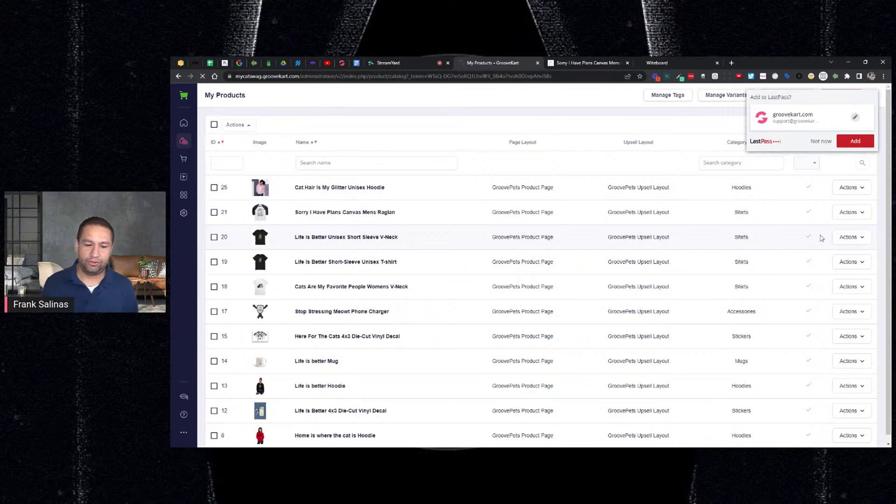
{"action": "left_click", "coordinate": [827, 142]}
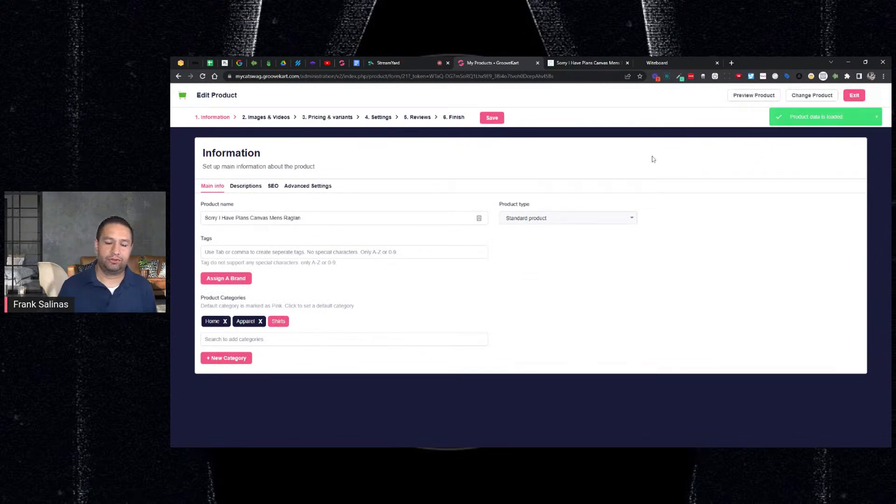
{"action": "left_click", "coordinate": [328, 119]}
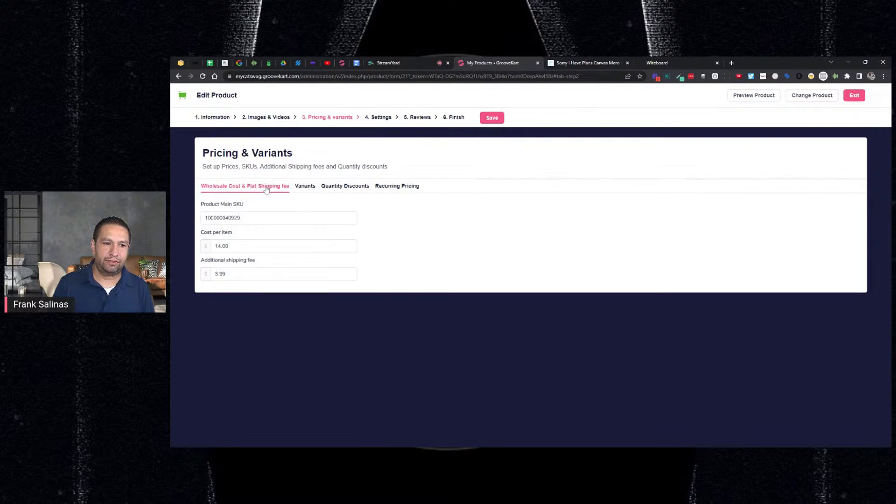
Step: Review the cost per item (14.00) and additional shipping fee (3.99) fields
{"action": "left_click", "coordinate": [220, 246]}
{"action": "double_click", "coordinate": [220, 246]}
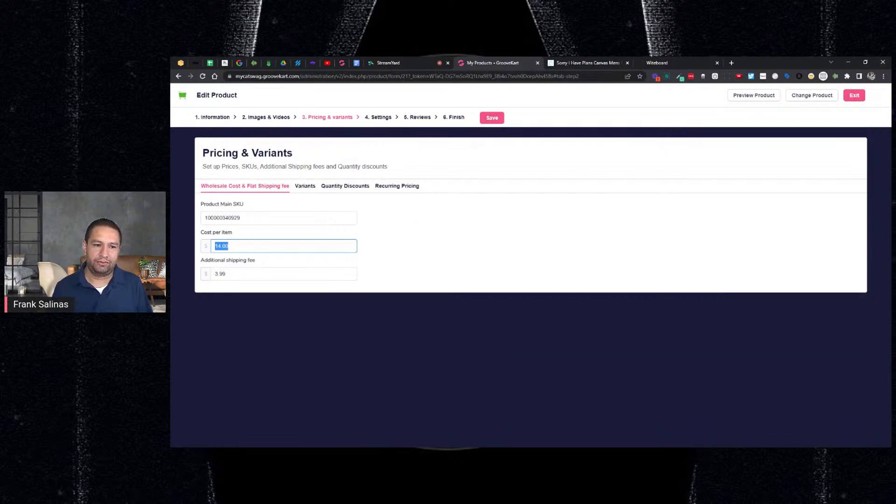
{"action": "left_click", "coordinate": [229, 246]}
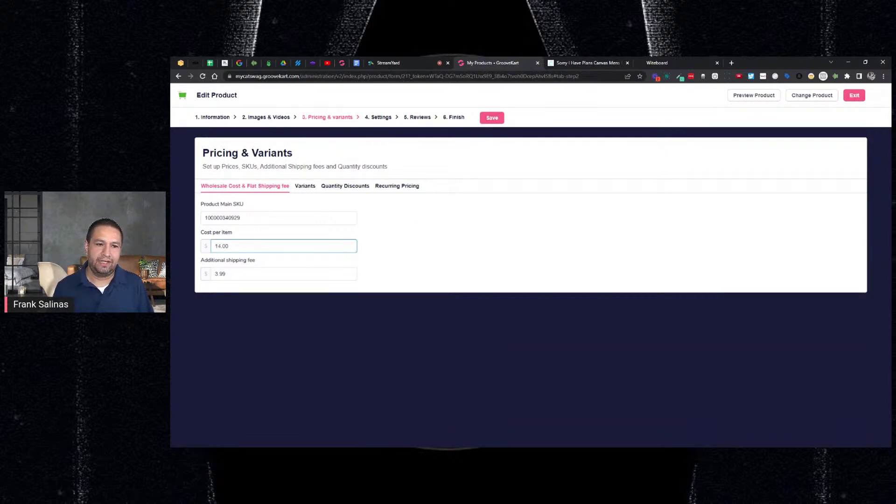
{"action": "left_click", "coordinate": [247, 274]}
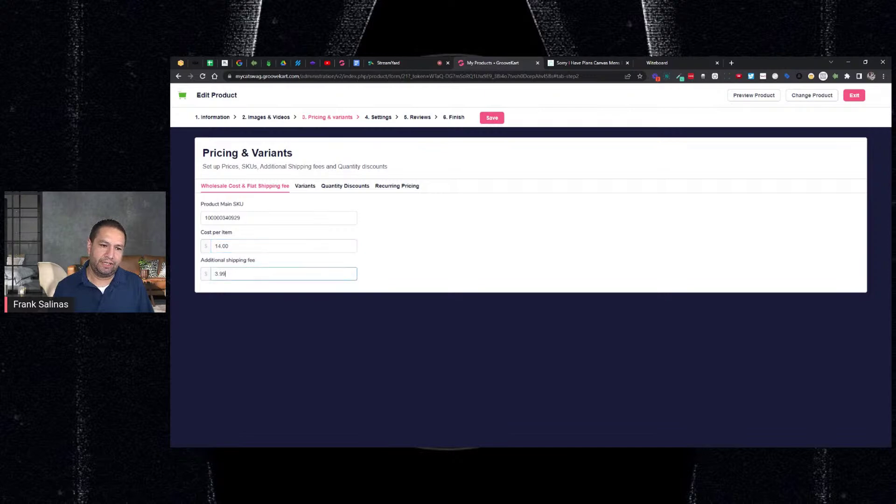
{"action": "left_click_drag", "start_coordinate": [267, 264], "coordinate": [200, 261]}
{"action": "left_click", "coordinate": [348, 258]}
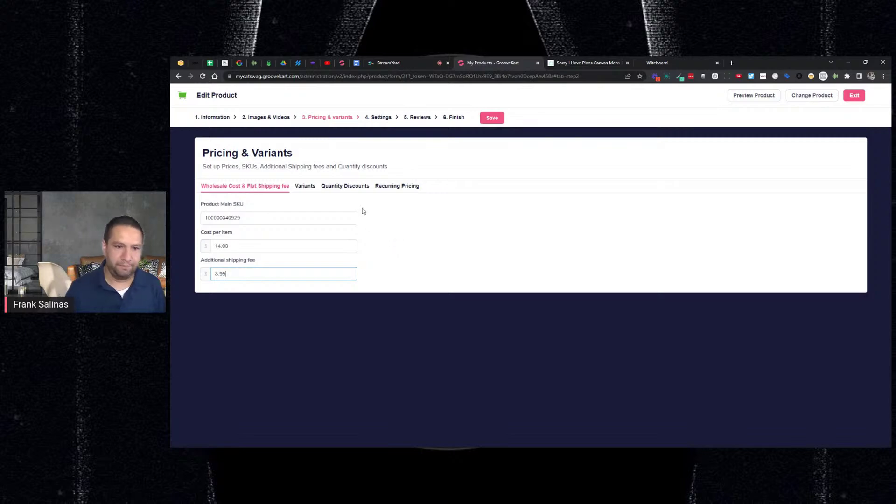
Step: Bulk-apply a 38.95 compare-at price to all 20 variants, then return to the storefront
{"action": "left_click", "coordinate": [305, 187]}
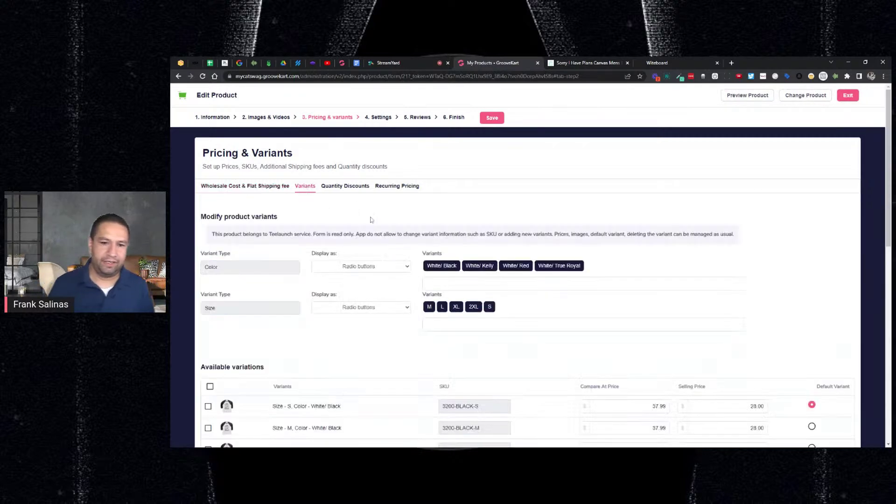
{"action": "scroll", "coordinate": [566, 270], "scroll_direction": "down", "scroll_amount": 3}
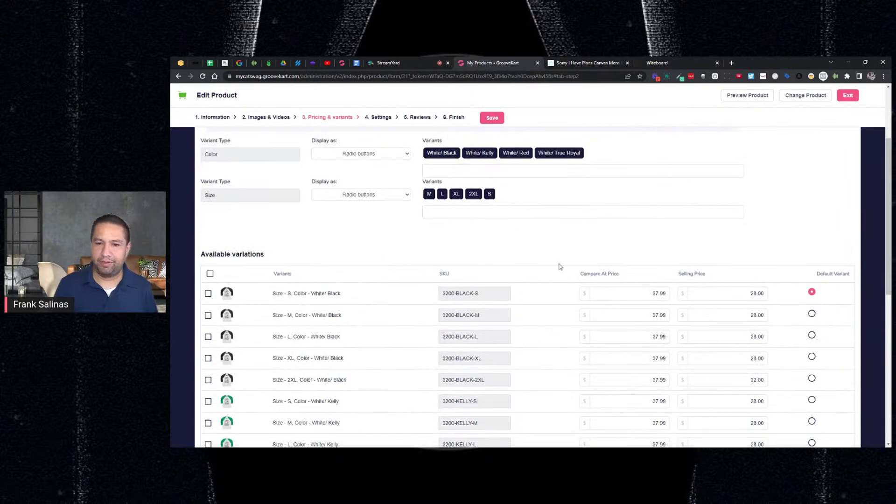
{"action": "scroll", "coordinate": [566, 270], "scroll_direction": "up", "scroll_amount": 2}
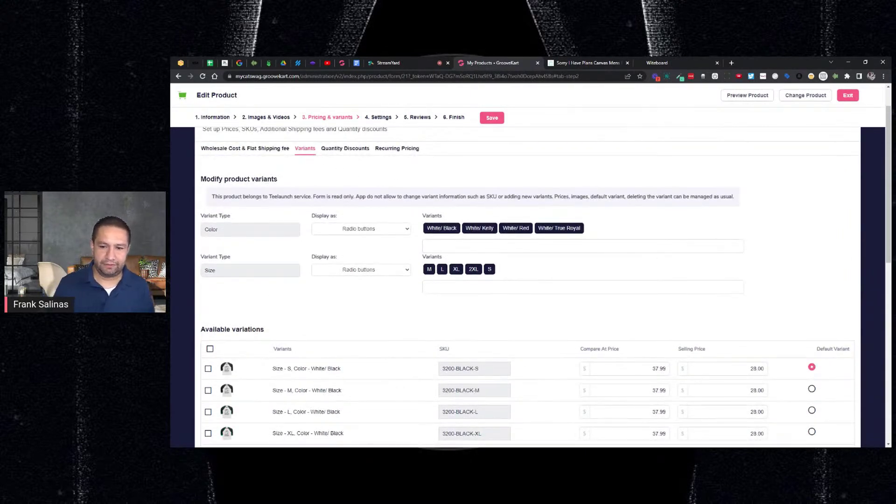
{"action": "scroll", "coordinate": [666, 314], "scroll_direction": "down", "scroll_amount": 3}
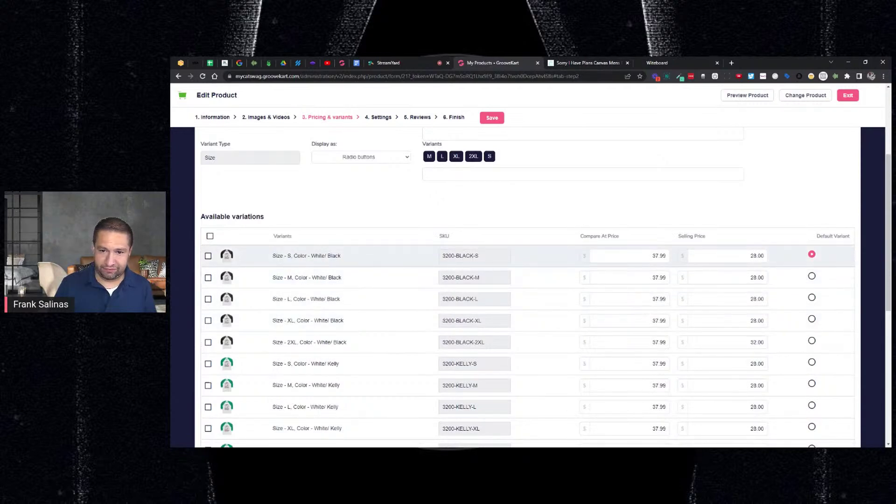
{"action": "left_click", "coordinate": [210, 236]}
{"action": "scroll", "coordinate": [210, 238], "scroll_direction": "down", "scroll_amount": 8}
{"action": "left_click", "coordinate": [287, 398]}
{"action": "type", "text": "38"}
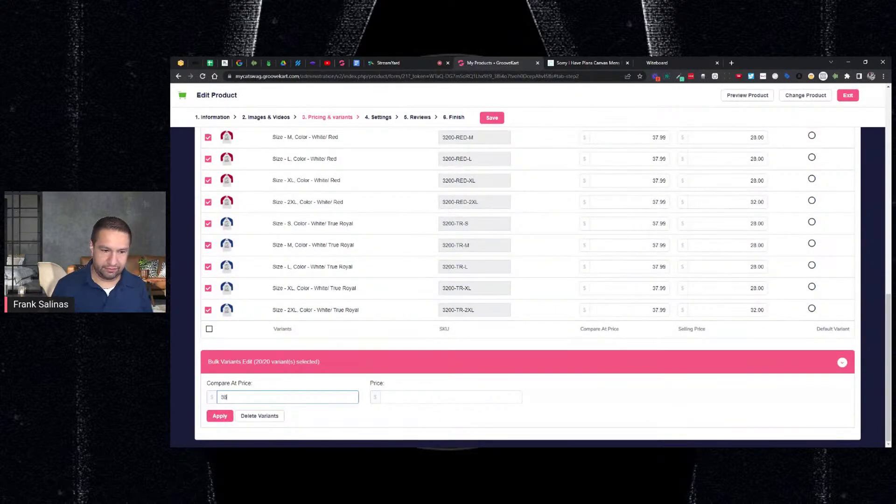
{"action": "type", "text": ".95"}
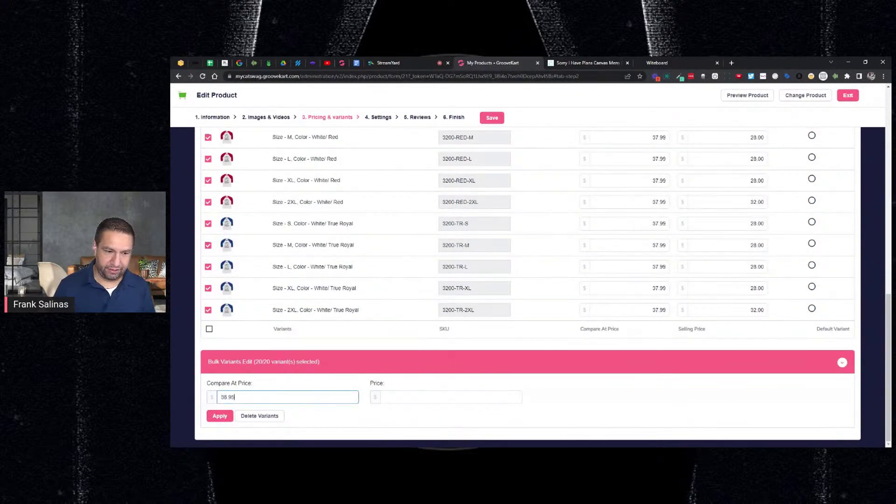
{"action": "left_click", "coordinate": [220, 416]}
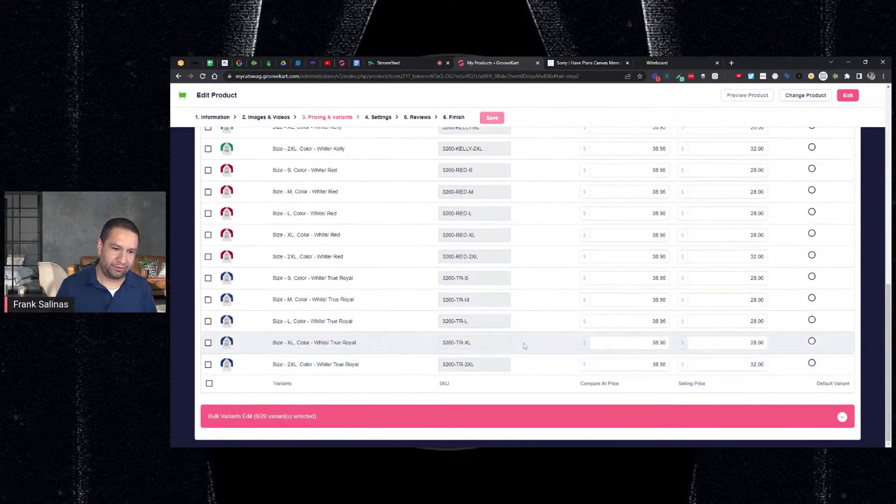
{"action": "scroll", "coordinate": [586, 275], "scroll_direction": "up", "scroll_amount": 3}
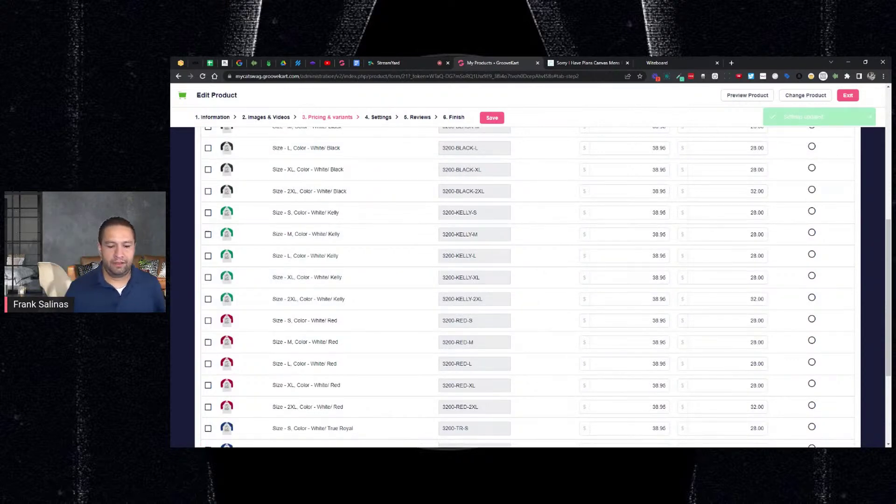
{"action": "left_click", "coordinate": [585, 62]}
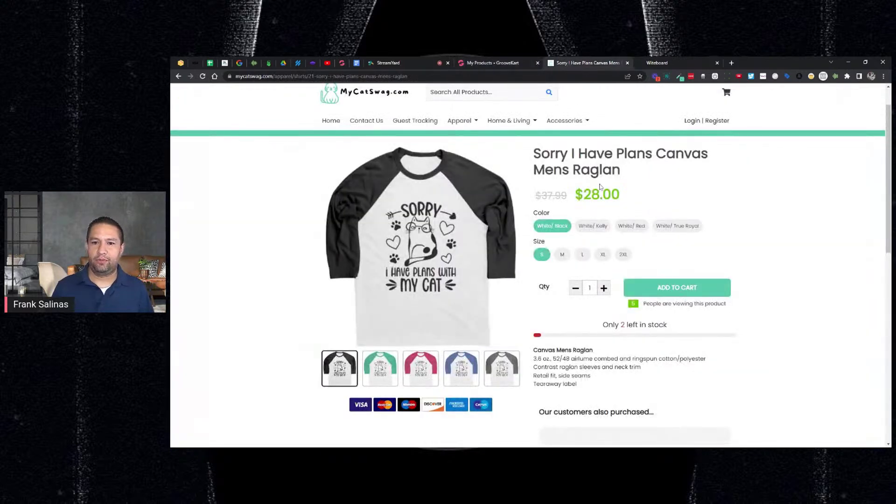
Step: Reload the Raglan page, highlight 'Only 45 left in stock', then return to the whiteboard
{"action": "key", "text": "F5"}
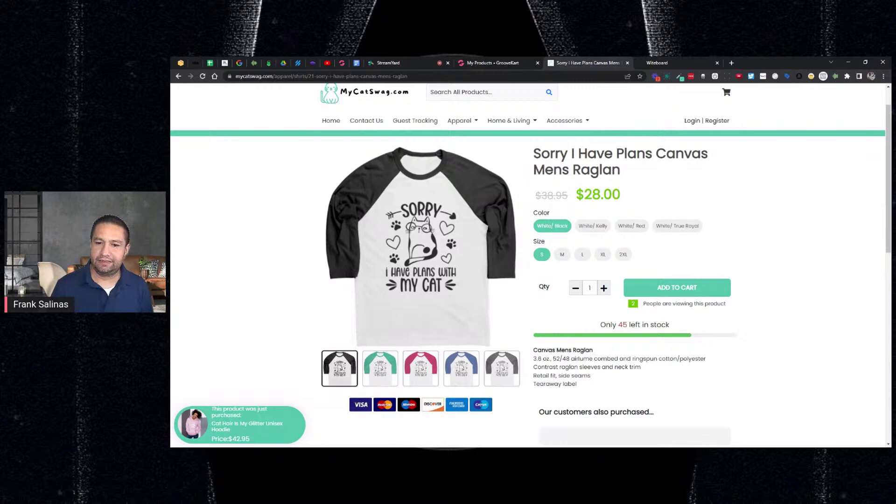
{"action": "left_click_drag", "start_coordinate": [601, 324], "coordinate": [662, 325]}
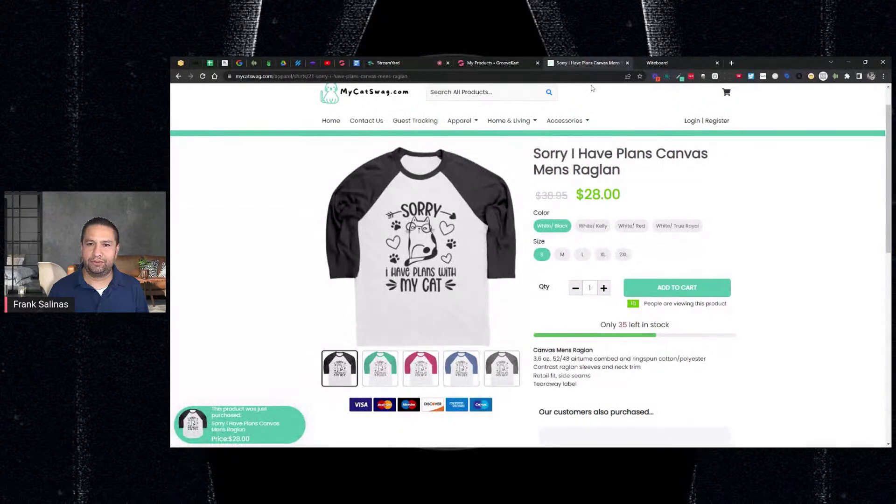
{"action": "left_click", "coordinate": [650, 66]}
{"action": "left_click", "coordinate": [422, 125]}
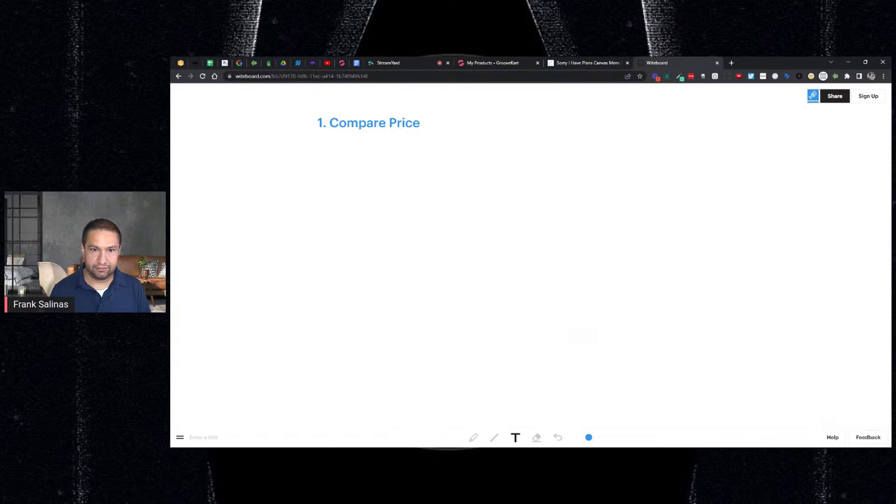
Step: Start a second note below the heading reading '2. People'
{"action": "left_click", "coordinate": [394, 142]}
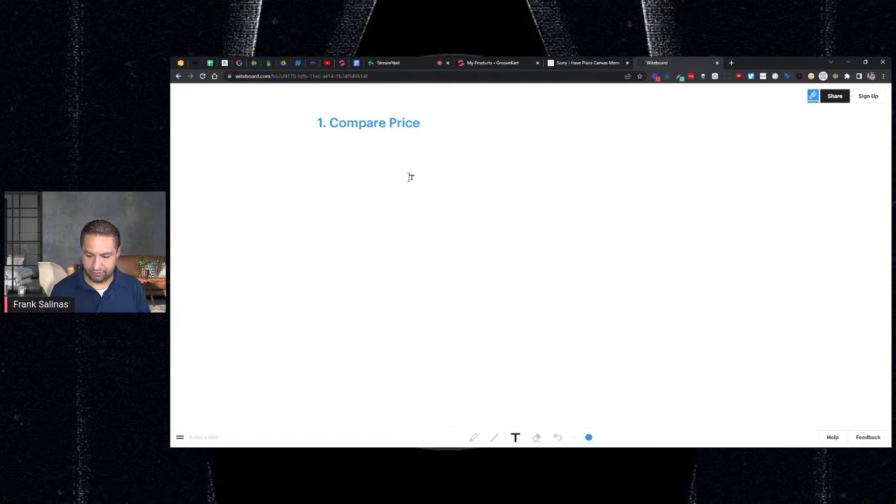
{"action": "type", "text": "2."}
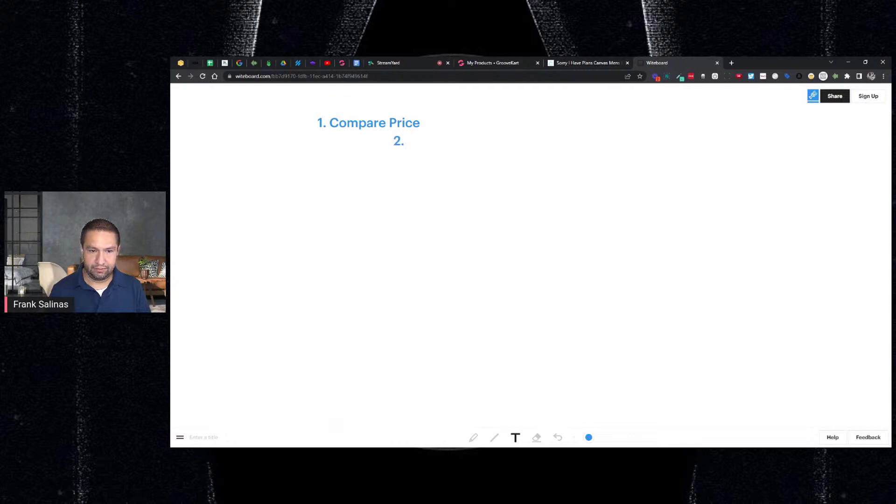
{"action": "type", "text": " dimini"}
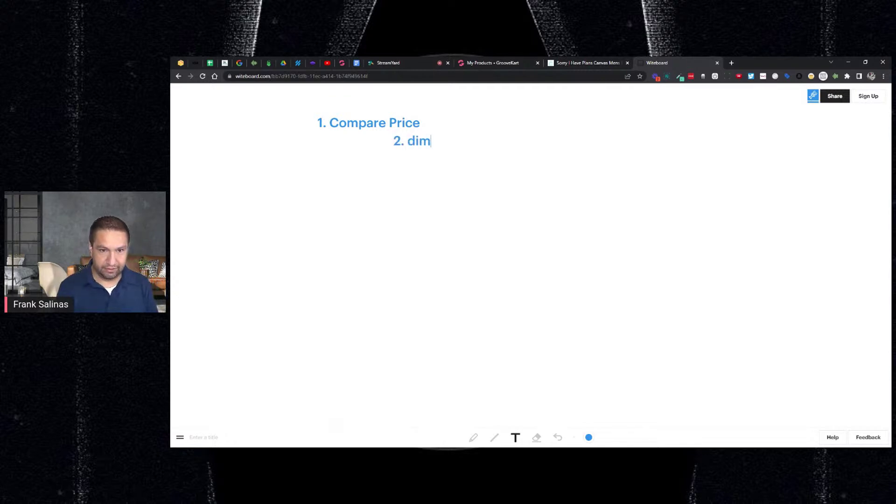
{"action": "key", "text": "shift+Left"}
{"action": "key", "text": "shift+Left"}
{"action": "key", "text": "shift+Left"}
{"action": "key", "text": "shift+Left"}
{"action": "key", "text": "shift+Left"}
{"action": "key", "text": "shift+Left"}
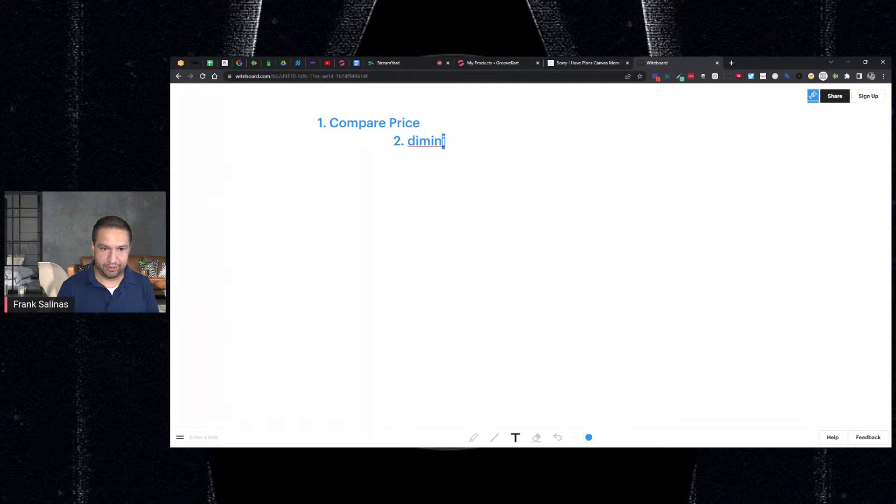
{"action": "type", "text": "People"}
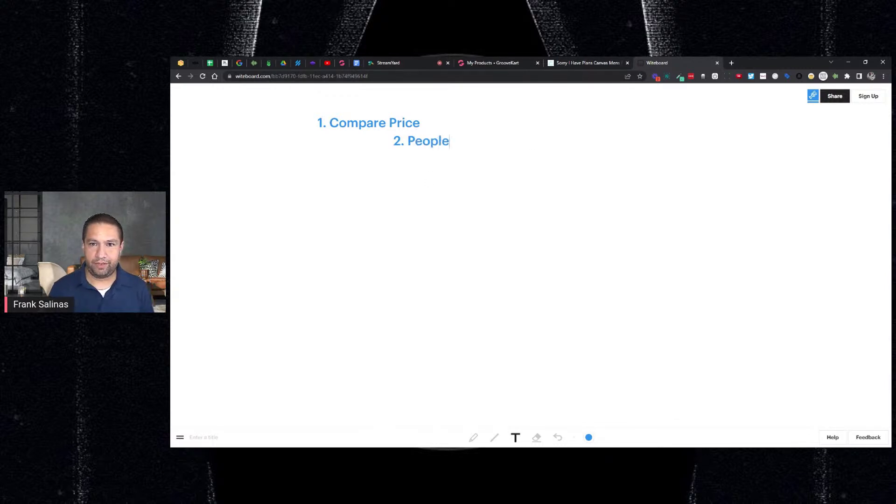
{"action": "left_click", "coordinate": [586, 62]}
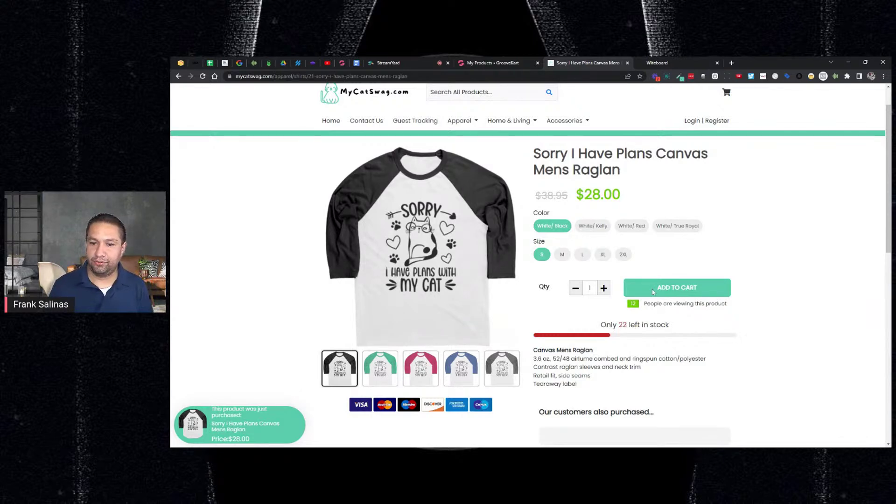
Step: Complete the note as '2. People watching / have in cart'
{"action": "left_click", "coordinate": [666, 63]}
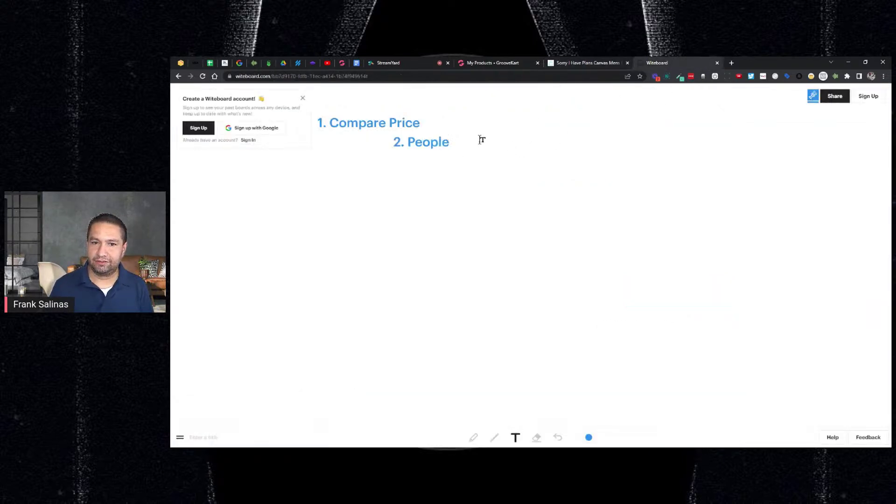
{"action": "left_click", "coordinate": [455, 141]}
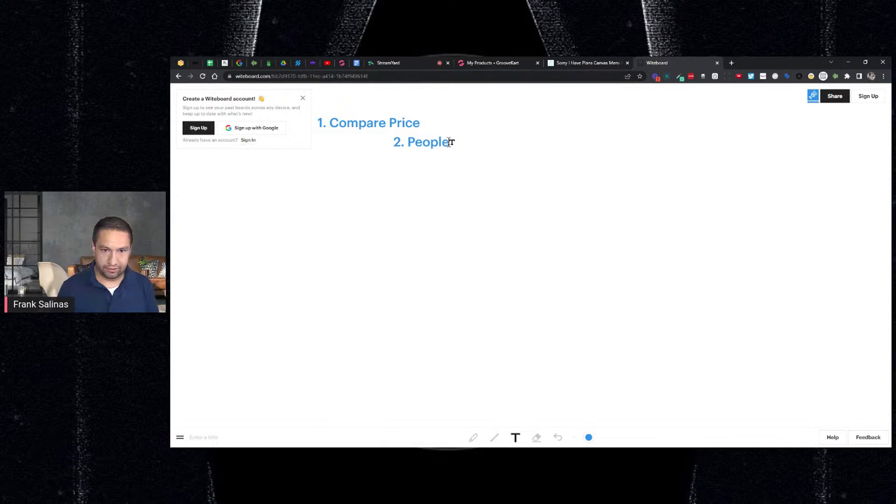
{"action": "type", "text": "watching"}
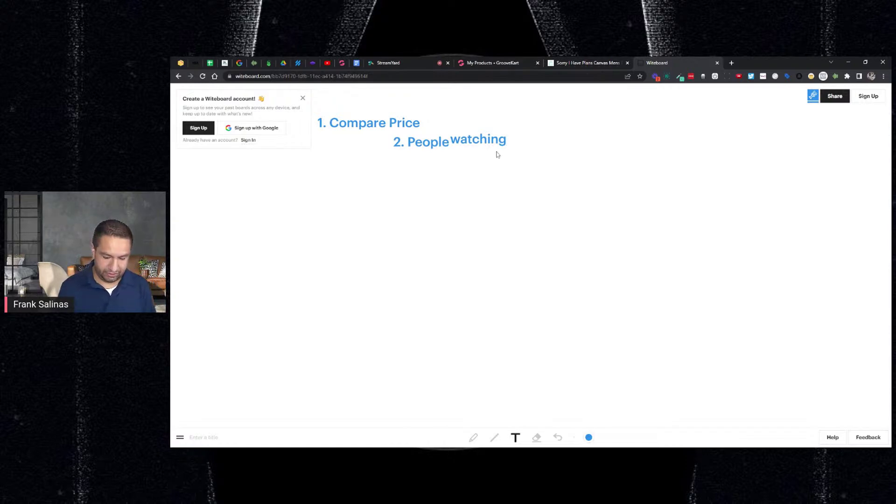
{"action": "type", "text": "/"}
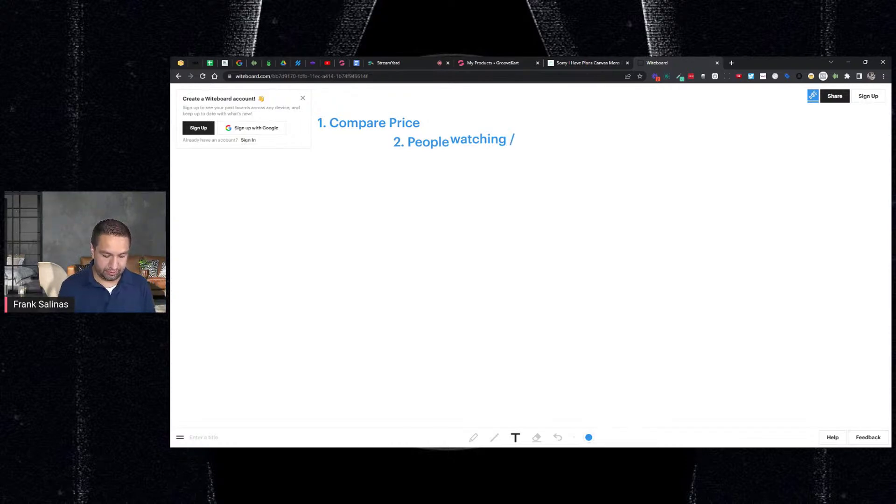
{"action": "type", "text": " have in "}
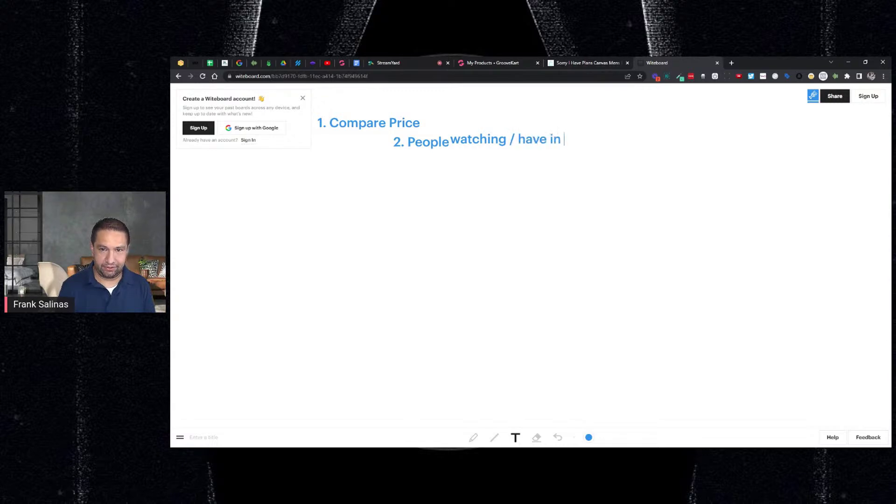
{"action": "type", "text": "cart"}
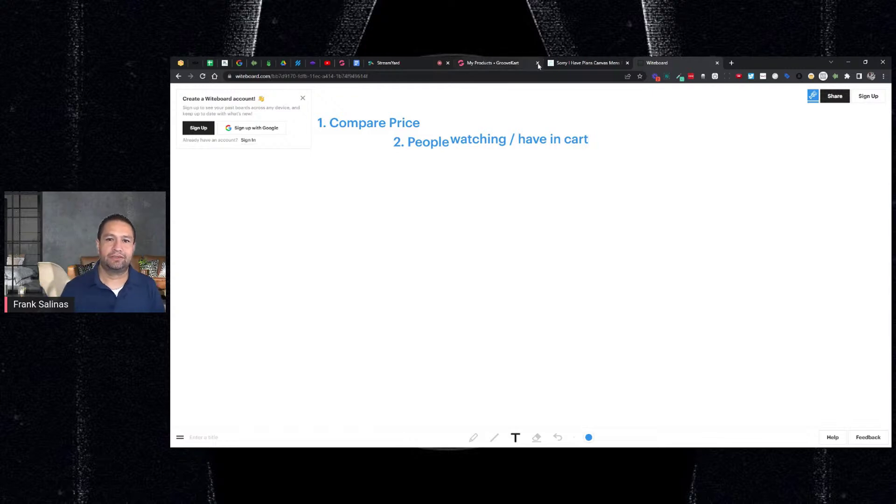
{"action": "left_click", "coordinate": [583, 63]}
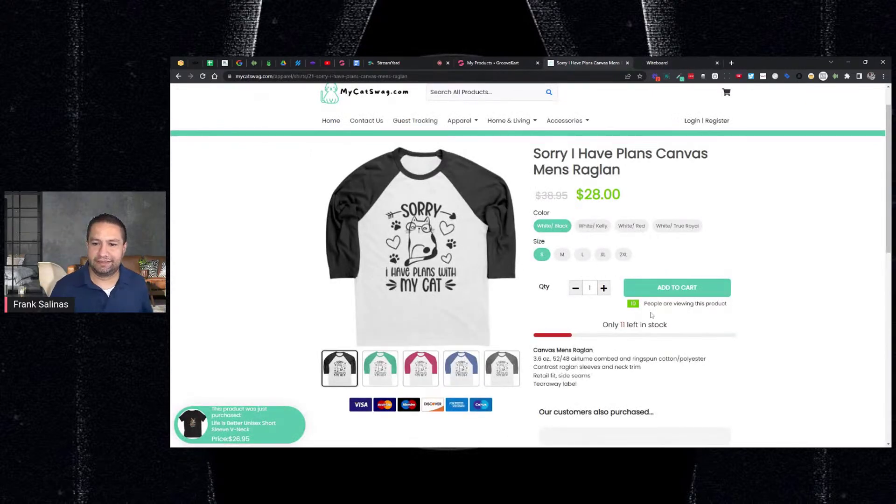
Step: Save the Raglan product edits and exit the editor
{"action": "left_click", "coordinate": [494, 64]}
{"action": "scroll", "coordinate": [226, 205], "scroll_direction": "up", "scroll_amount": 6}
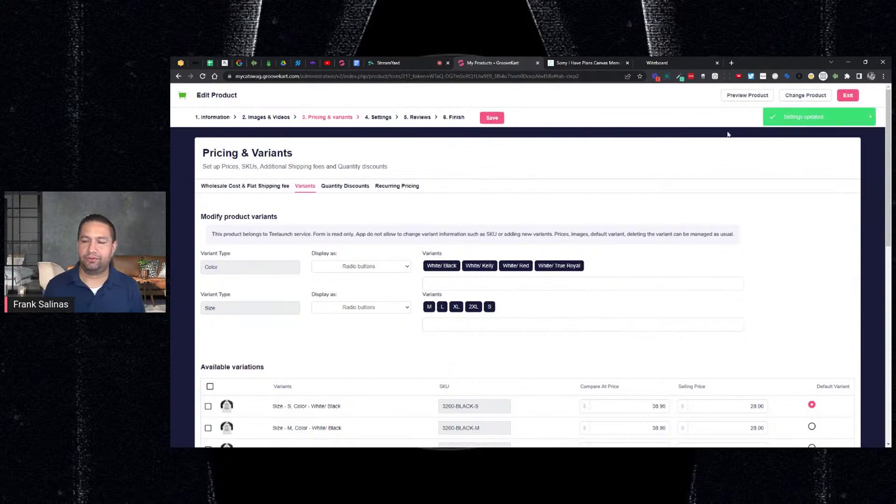
{"action": "left_click", "coordinate": [847, 95]}
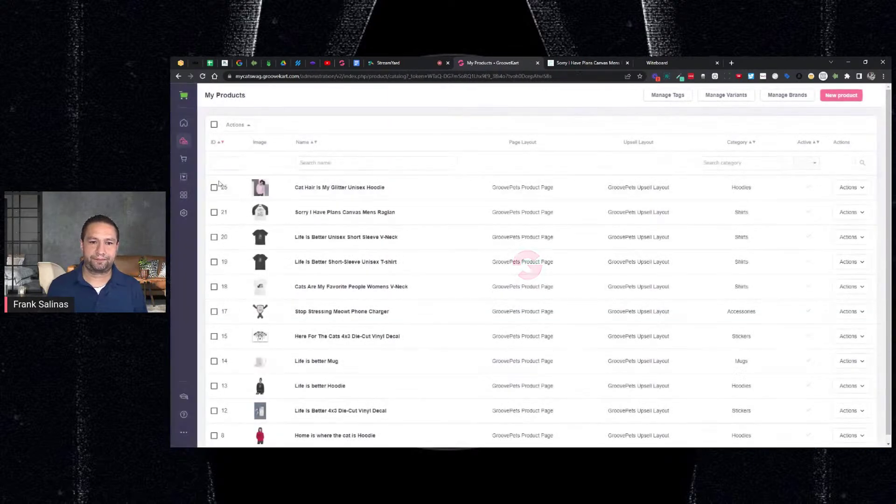
Step: Load the GroovePets Product Page layout in Page Builder under Menu & Pages > Product Page
{"action": "left_click", "coordinate": [184, 177]}
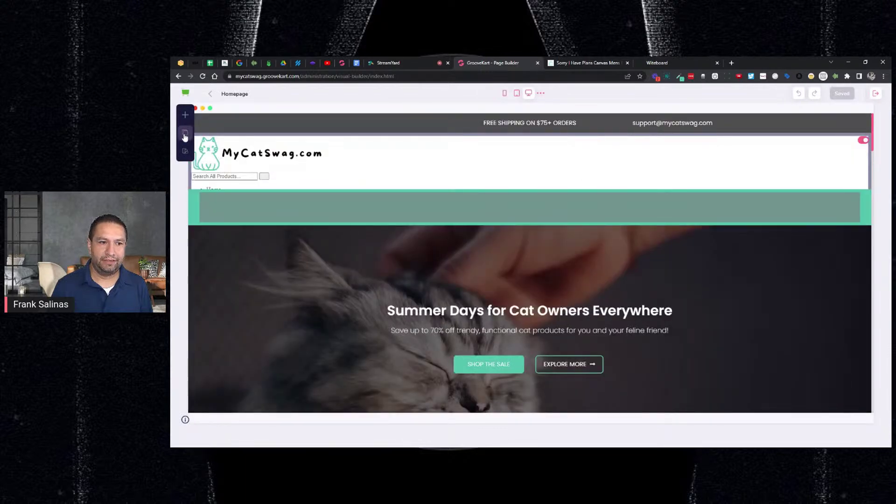
{"action": "left_click", "coordinate": [184, 133]}
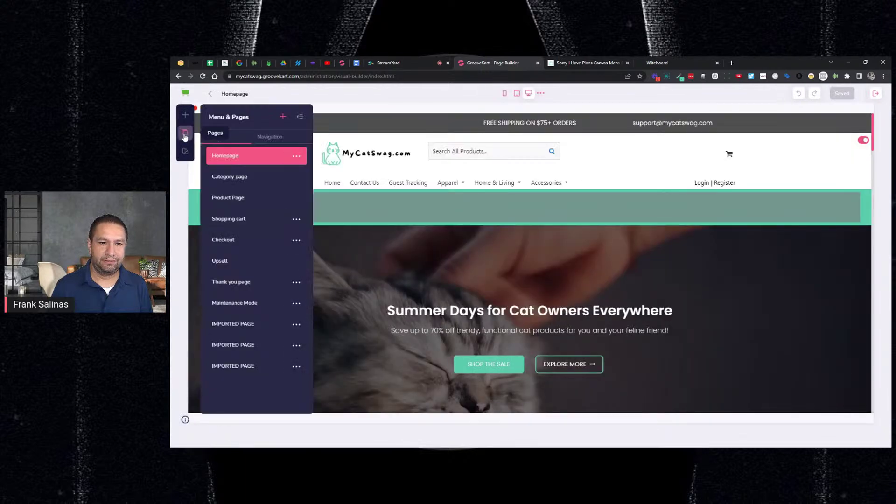
{"action": "left_click", "coordinate": [233, 200]}
{"action": "left_click", "coordinate": [252, 149]}
{"action": "scroll", "coordinate": [686, 274], "scroll_direction": "down", "scroll_amount": 3}
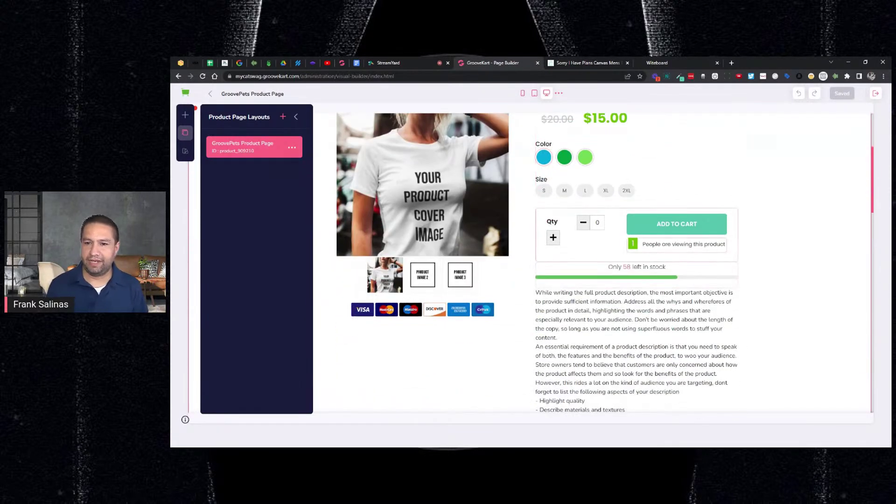
{"action": "left_click", "coordinate": [725, 244]}
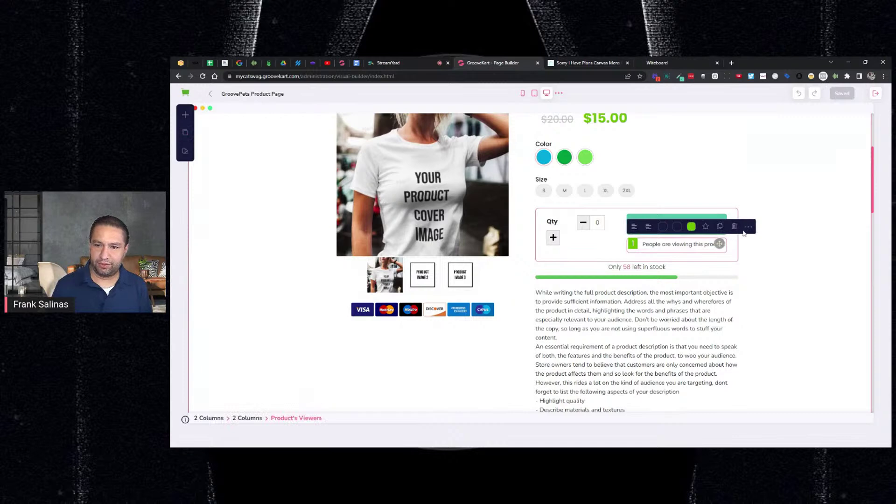
Step: Relabel Product's Viewers 'People have this in their cart', lower its max viewers, and save
{"action": "left_click", "coordinate": [747, 227]}
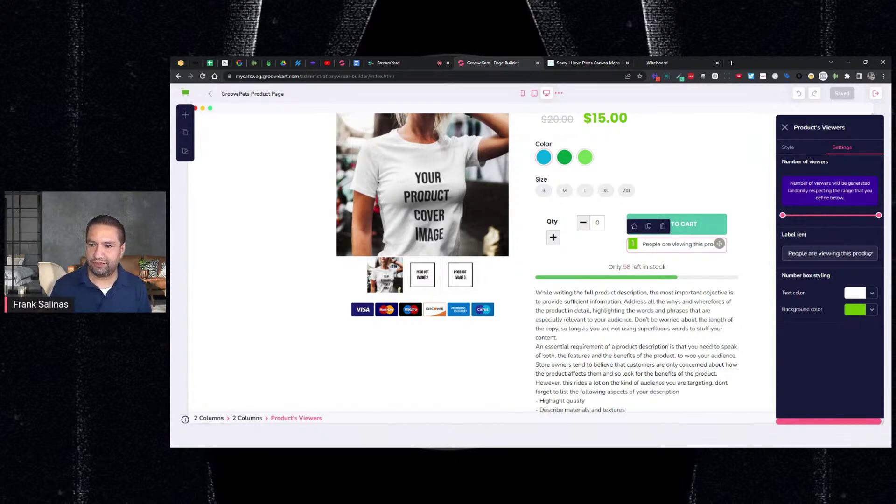
{"action": "left_click", "coordinate": [809, 253]}
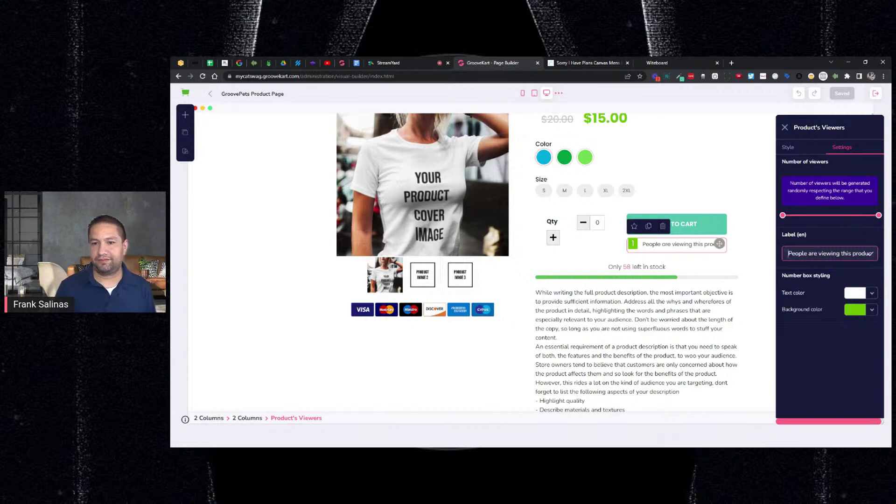
{"action": "key", "text": "ctrl+a"}
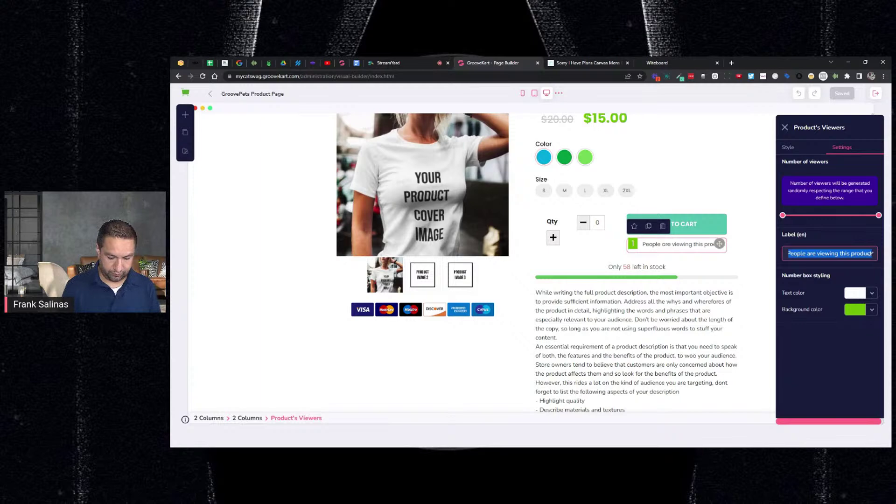
{"action": "type", "text": "People "}
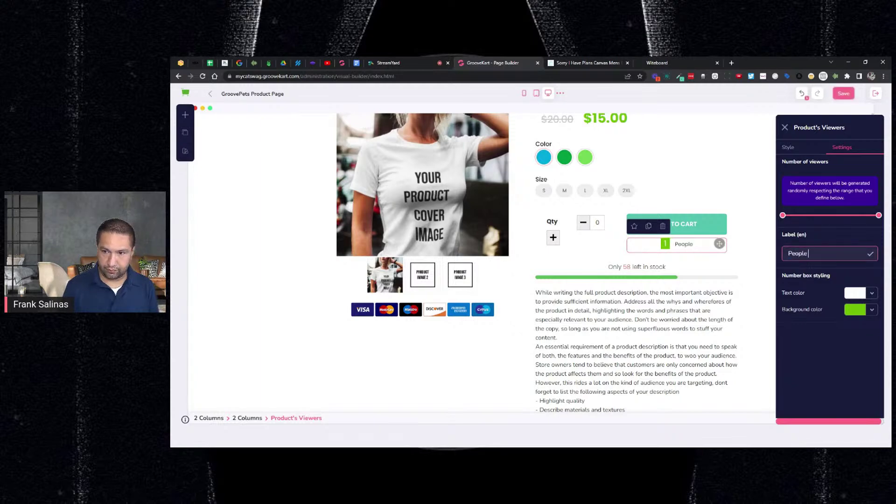
{"action": "type", "text": "have this in their "}
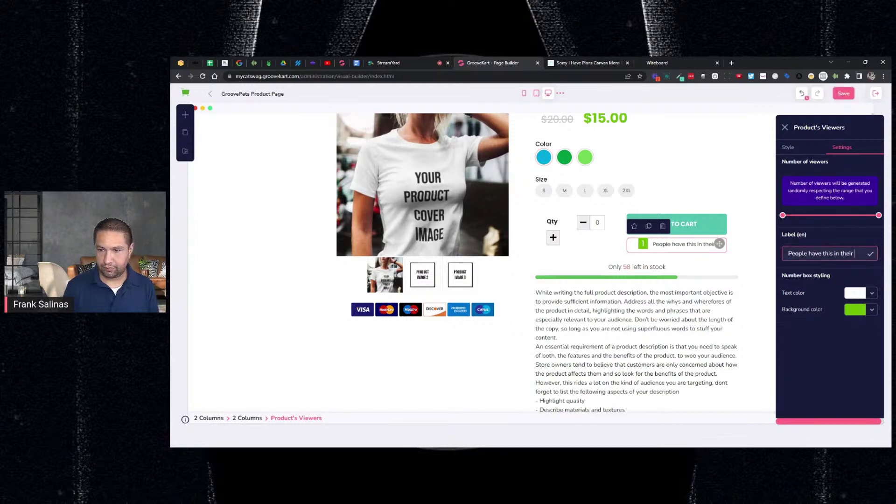
{"action": "type", "text": "aart"}
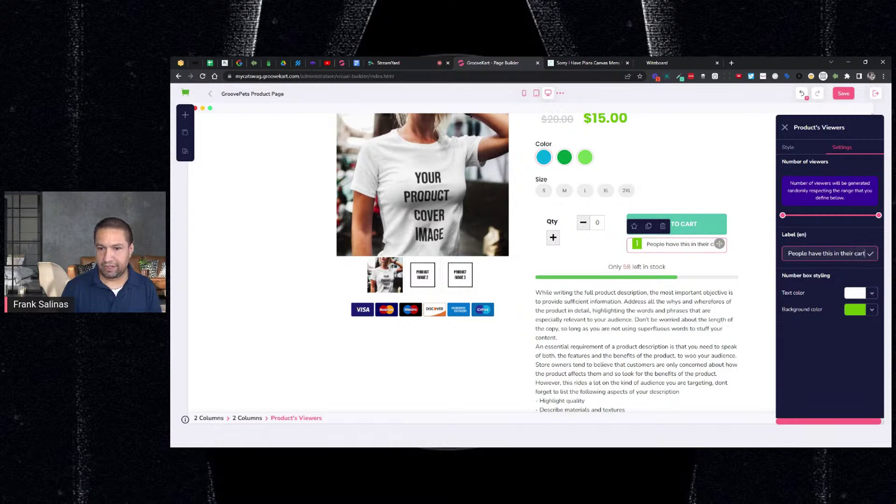
{"action": "left_click_drag", "start_coordinate": [879, 215], "coordinate": [783, 218]}
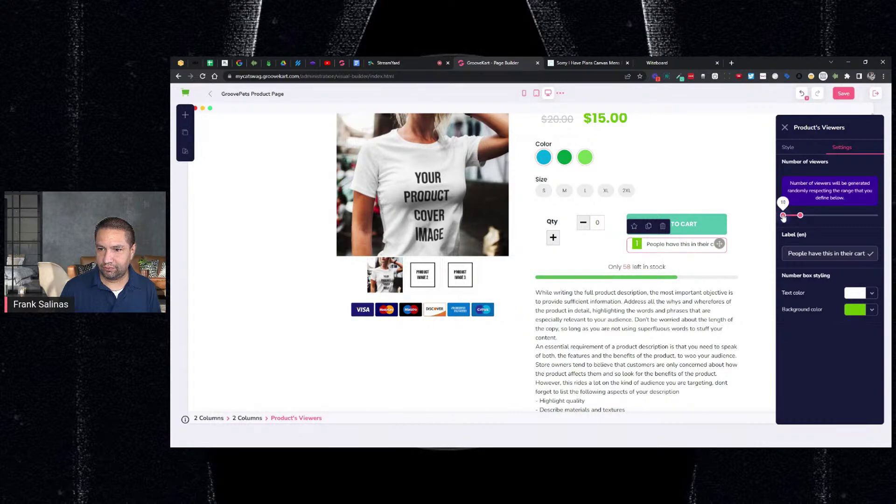
{"action": "left_click_drag", "start_coordinate": [800, 217], "coordinate": [784, 221]}
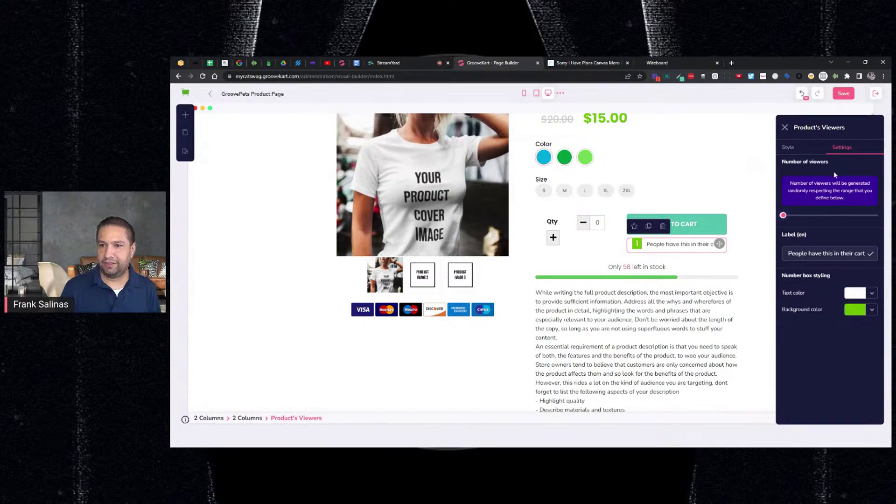
{"action": "left_click", "coordinate": [847, 94]}
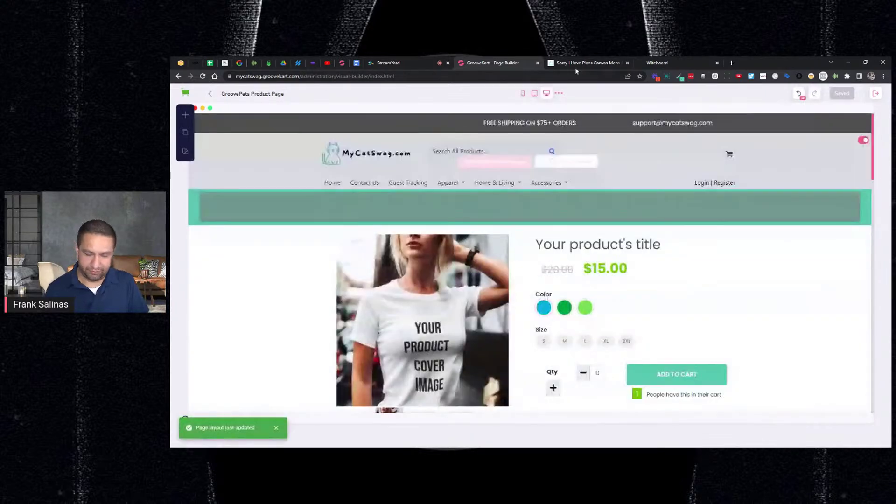
Step: Check the live Raglan page, then return to the GroovePets Product Page layout in Page Builder
{"action": "left_click", "coordinate": [575, 67]}
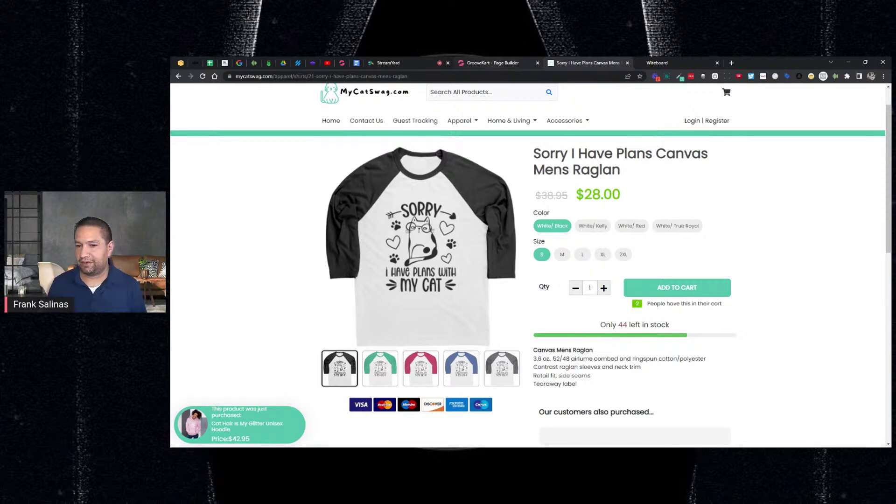
{"action": "left_click", "coordinate": [495, 65]}
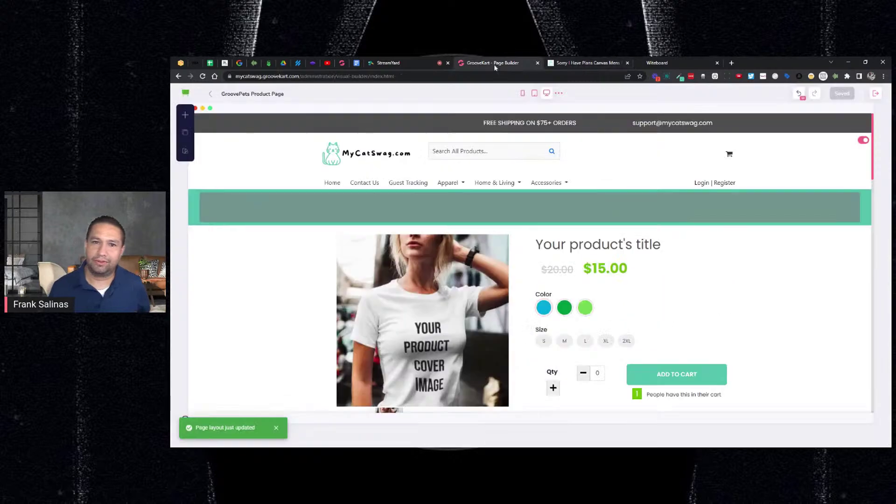
{"action": "scroll", "coordinate": [678, 340], "scroll_direction": "down", "scroll_amount": 1}
{"action": "scroll", "coordinate": [677, 347], "scroll_direction": "down", "scroll_amount": 1}
Step: Drag the Product's Viewers max handle fully right and save the template
{"action": "left_click", "coordinate": [671, 326]}
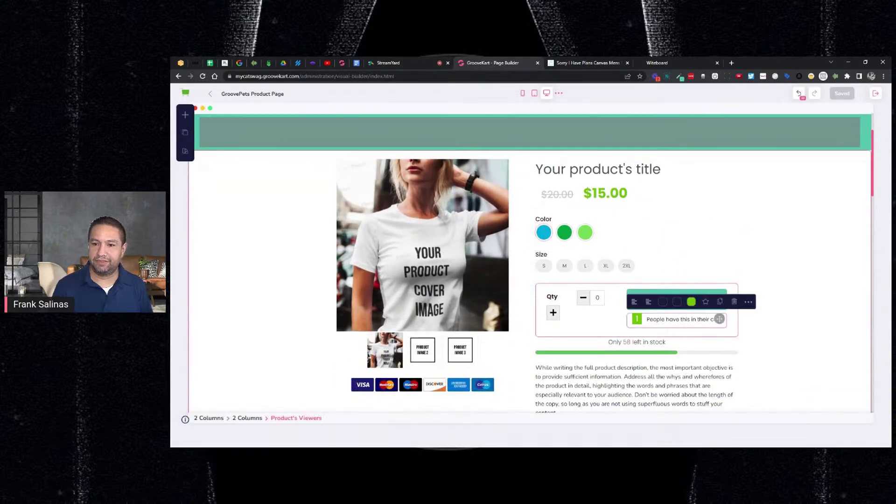
{"action": "left_click", "coordinate": [750, 302]}
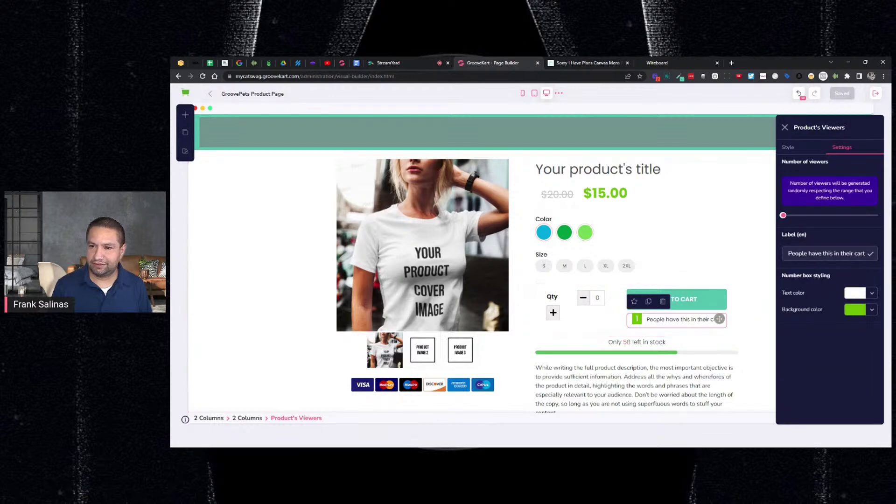
{"action": "left_click_drag", "start_coordinate": [783, 216], "coordinate": [885, 220]}
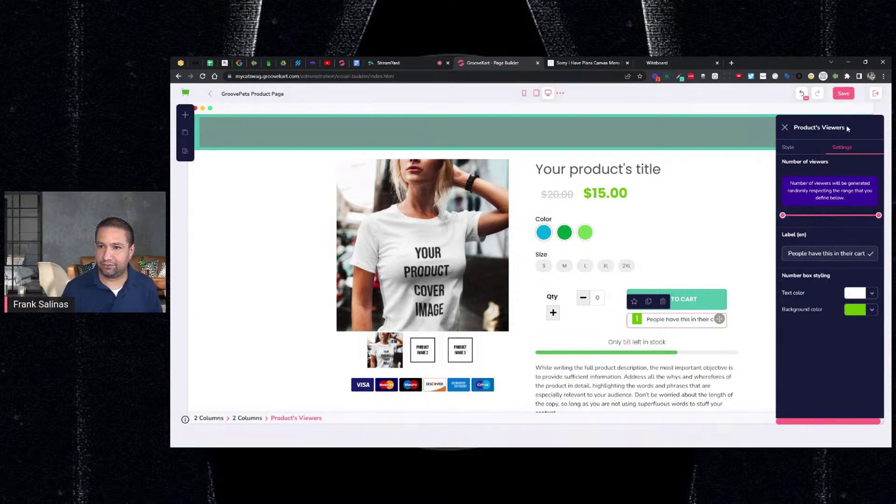
{"action": "left_click", "coordinate": [843, 98]}
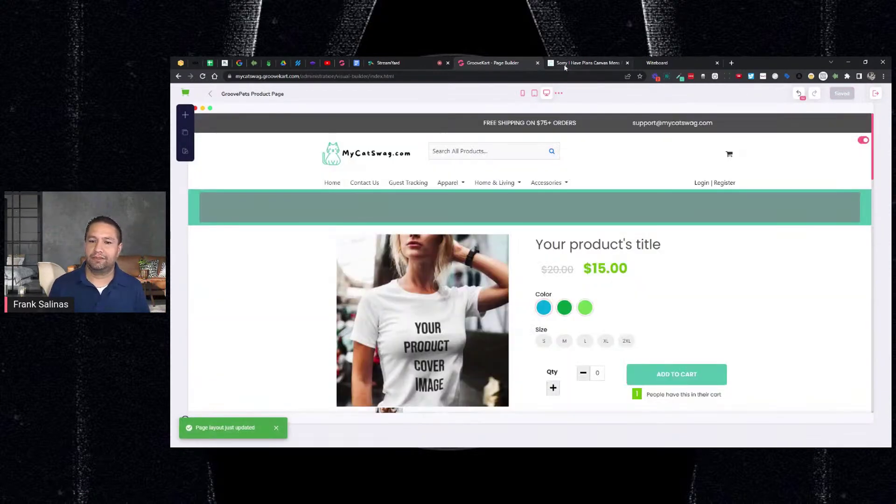
Step: Reload the live Raglan product page to see the updated counters
{"action": "scroll", "coordinate": [656, 219], "scroll_direction": "down", "scroll_amount": 2}
{"action": "left_click", "coordinate": [714, 319]}
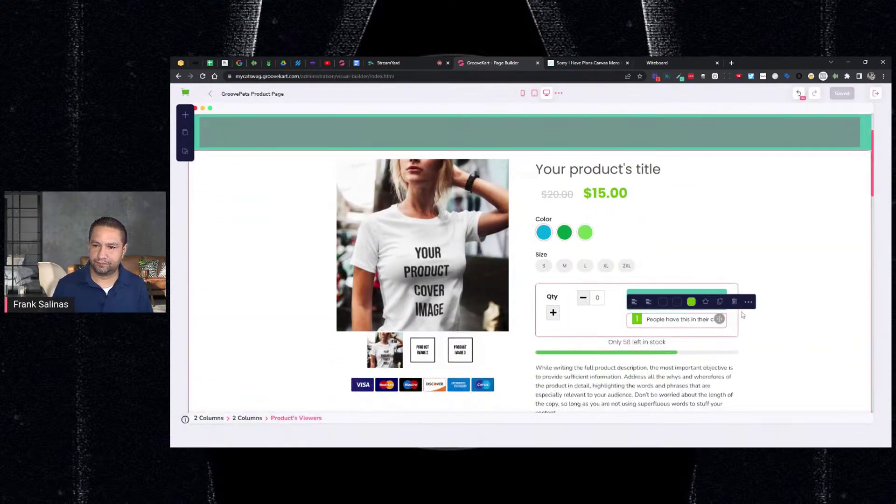
{"action": "left_click", "coordinate": [588, 64]}
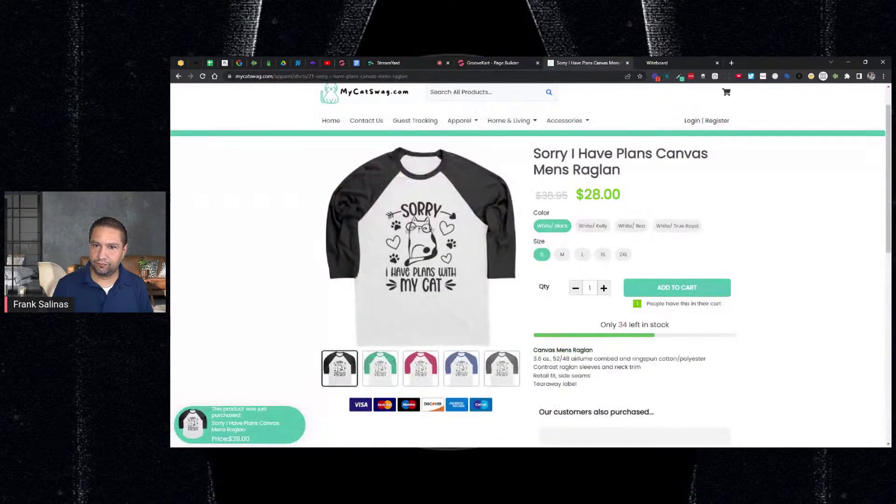
{"action": "left_click", "coordinate": [591, 138]}
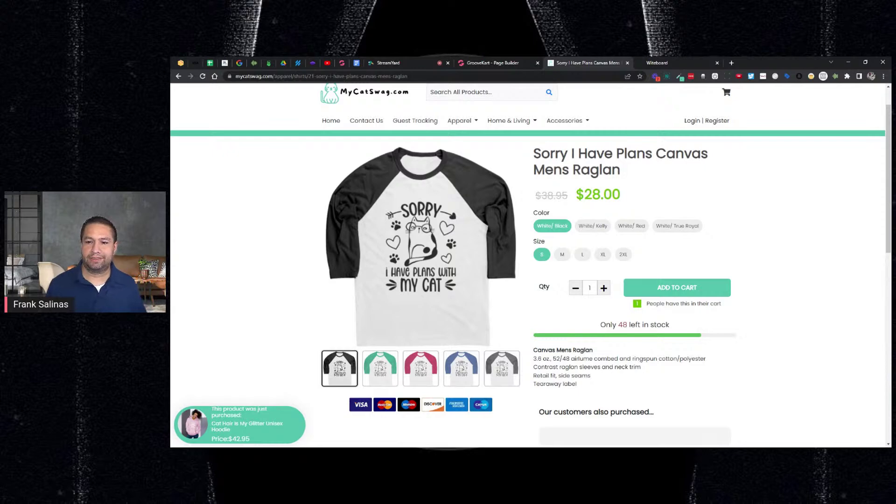
Step: Narrow the Product's Viewers cart-count range, save the template, and view the live Raglan page
{"action": "left_click", "coordinate": [493, 62]}
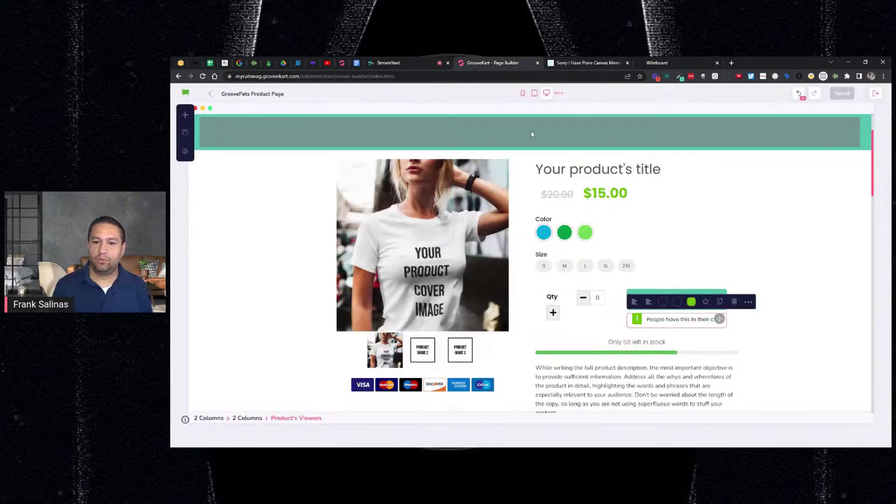
{"action": "left_click", "coordinate": [748, 302]}
{"action": "mouse_move", "coordinate": [782, 216]}
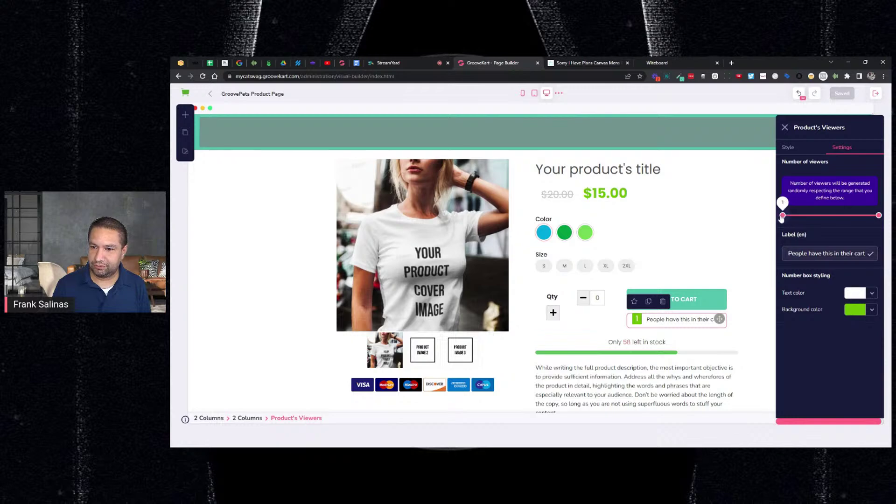
{"action": "left_click", "coordinate": [783, 216]}
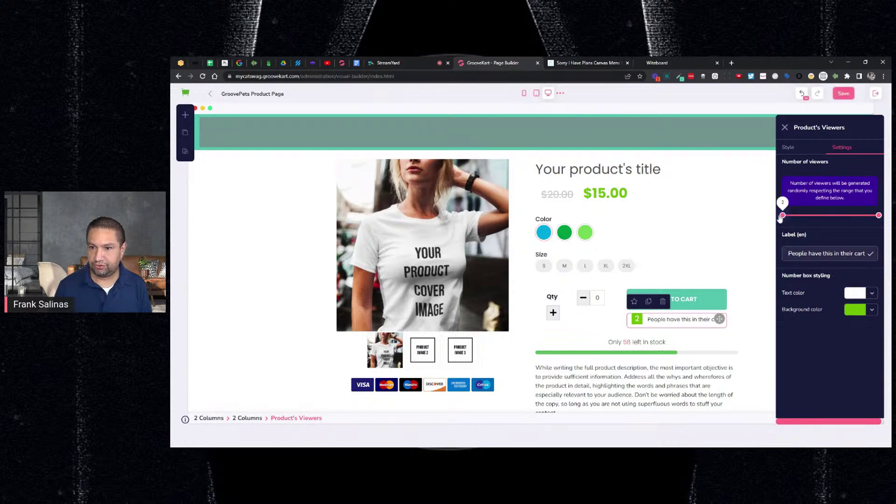
{"action": "left_click_drag", "start_coordinate": [879, 215], "coordinate": [779, 218]}
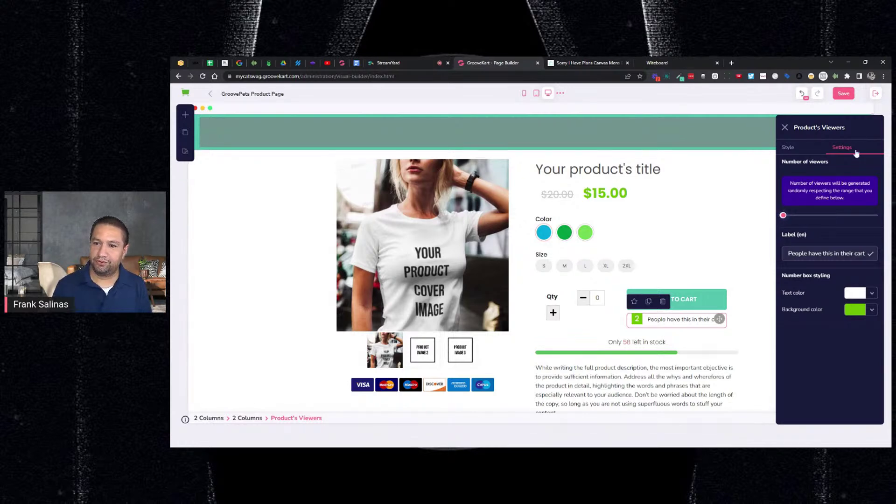
{"action": "left_click", "coordinate": [844, 94]}
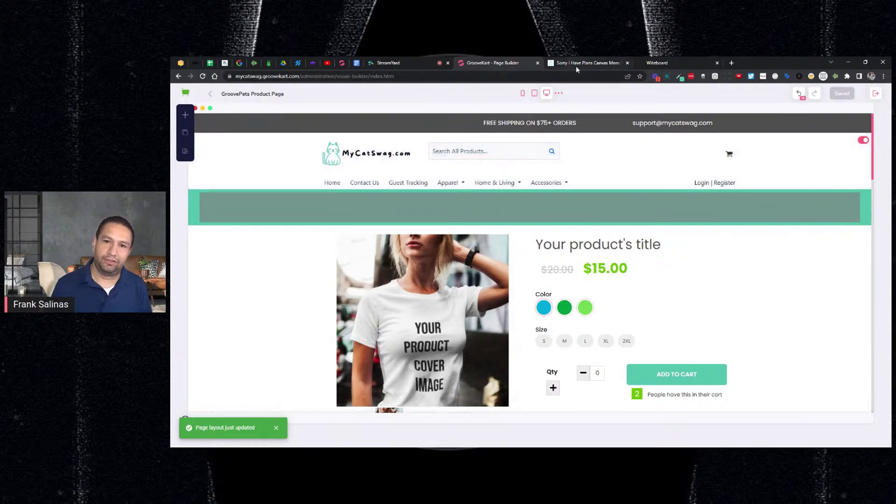
{"action": "left_click", "coordinate": [575, 68]}
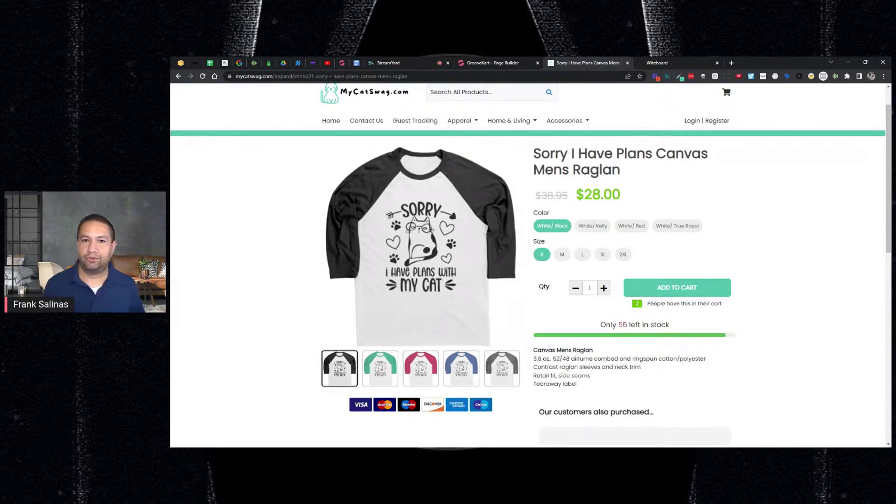
Step: Select the Product's Viewers element in the builder and bring up the element library
{"action": "left_click", "coordinate": [486, 65]}
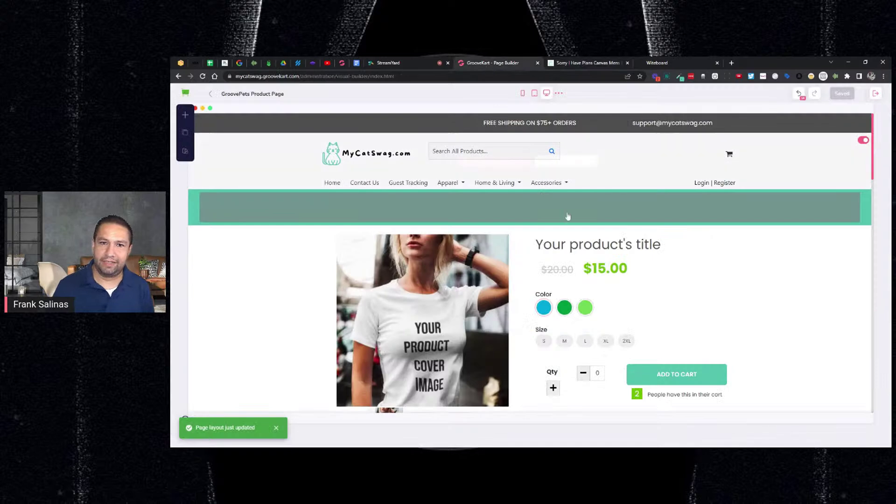
{"action": "left_click", "coordinate": [680, 394]}
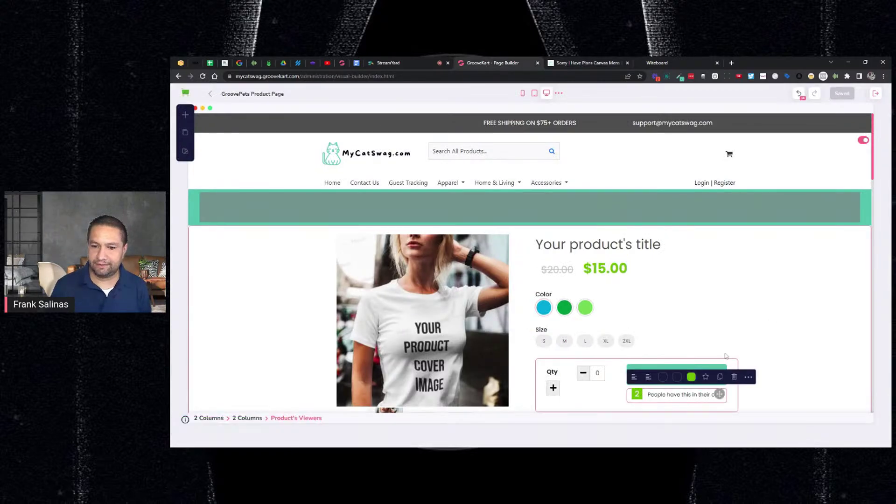
{"action": "left_click", "coordinate": [749, 377]}
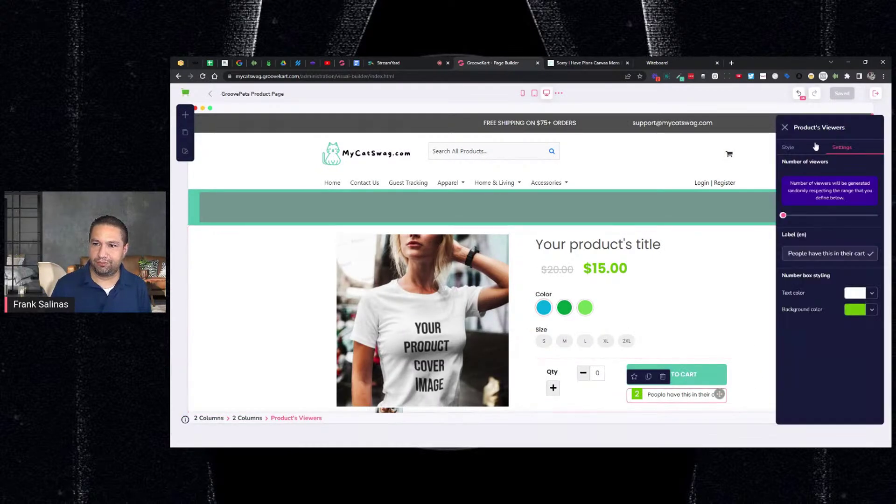
{"action": "left_click", "coordinate": [185, 114]}
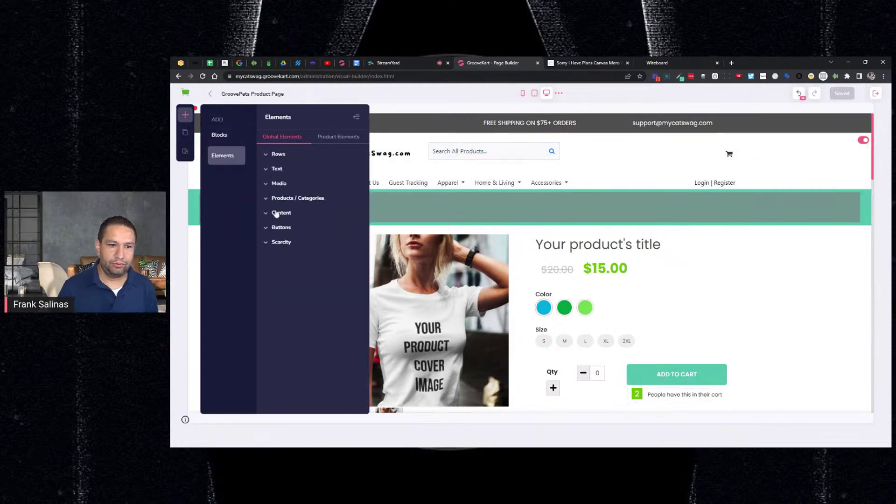
Step: Expand Scarcity, inspect the stock bar's Countdown Line settings, then reopen Scarcity in the library
{"action": "left_click", "coordinate": [273, 243]}
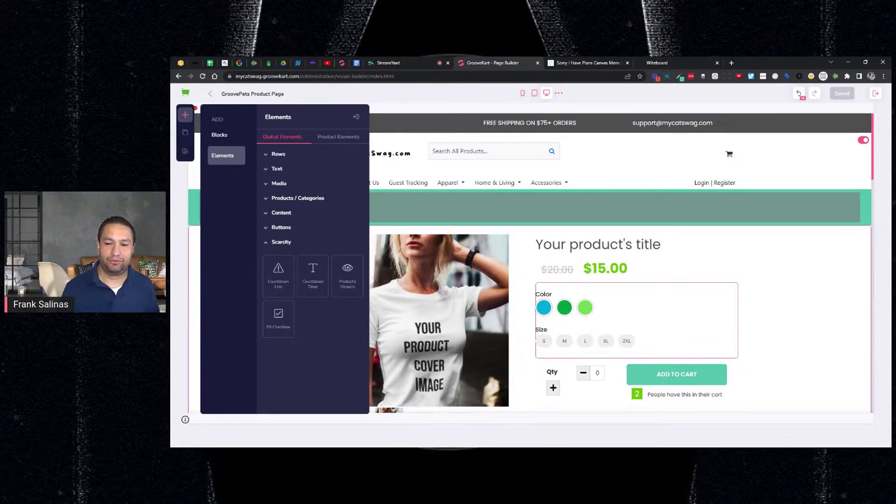
{"action": "scroll", "coordinate": [735, 312], "scroll_direction": "down", "scroll_amount": 2}
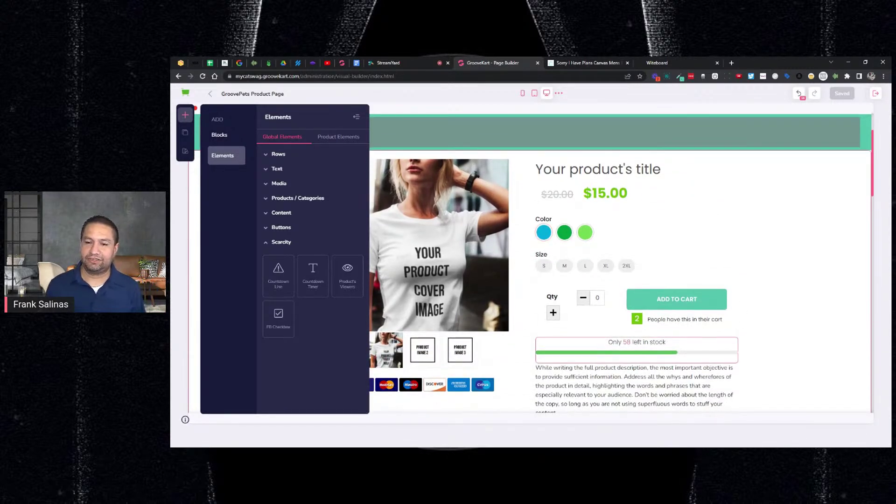
{"action": "left_click", "coordinate": [670, 344]}
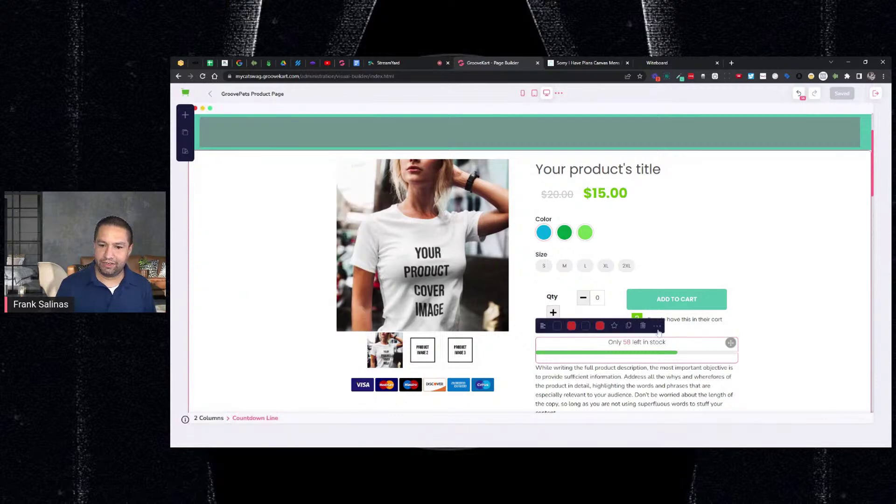
{"action": "left_click", "coordinate": [657, 326]}
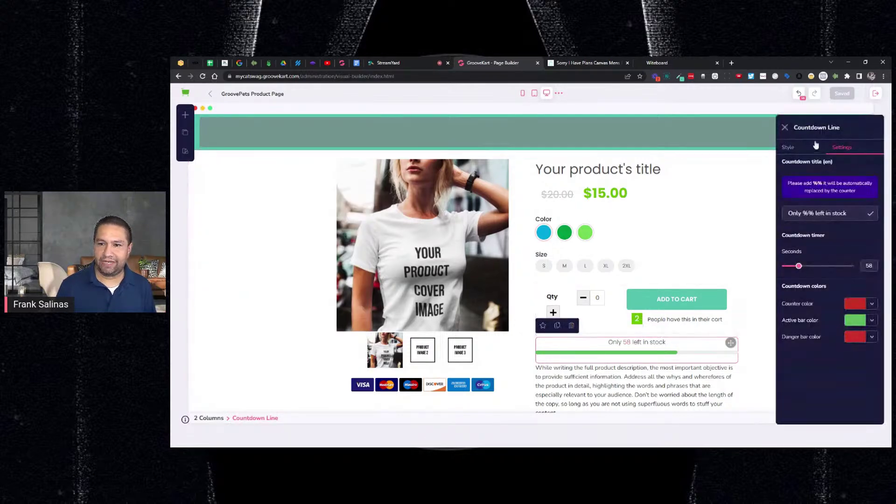
{"action": "left_click", "coordinate": [187, 120]}
{"action": "left_click", "coordinate": [290, 241]}
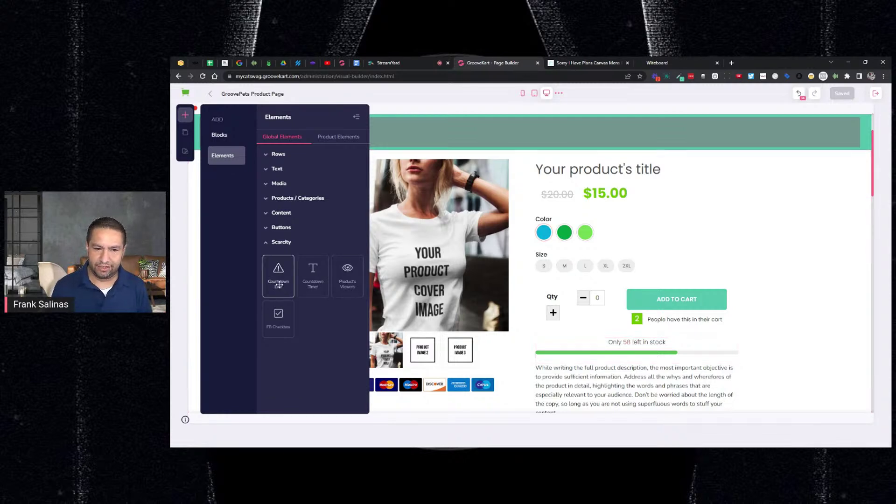
Step: Add a trial Countdown Line, delete it again, and open the existing stock bar's settings
{"action": "left_click_drag", "start_coordinate": [279, 284], "coordinate": [637, 345]}
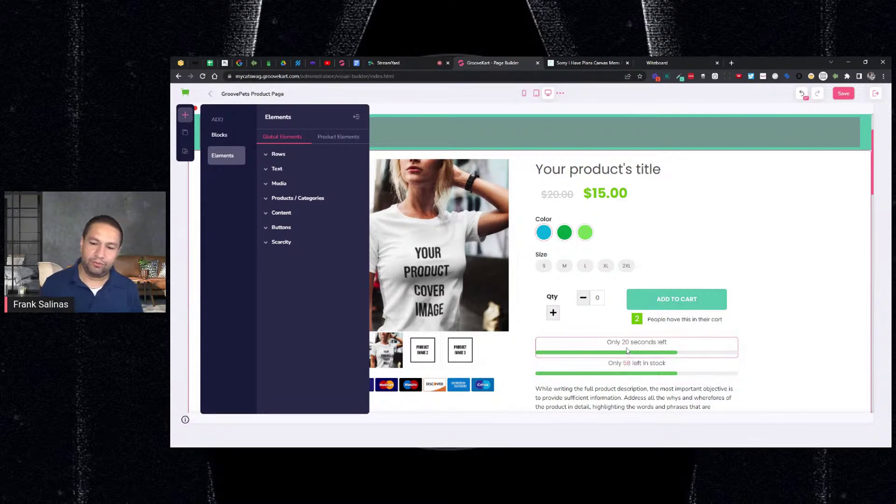
{"action": "left_click", "coordinate": [628, 350]}
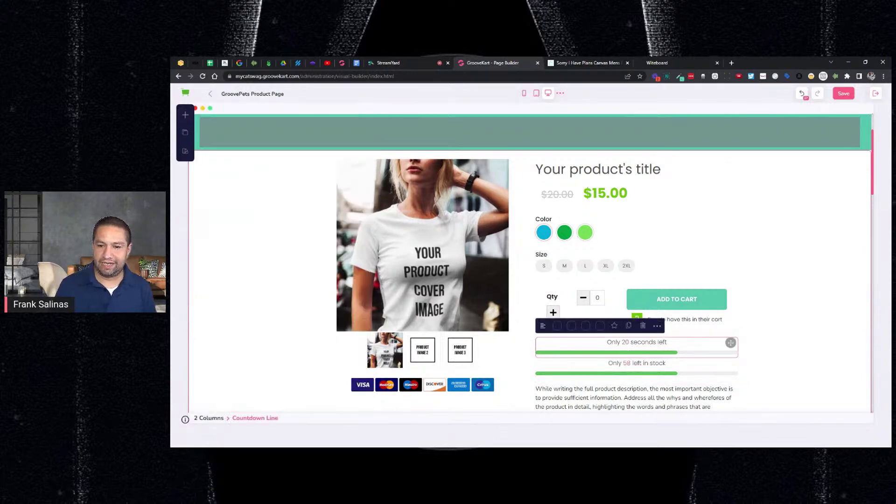
{"action": "left_click", "coordinate": [644, 327]}
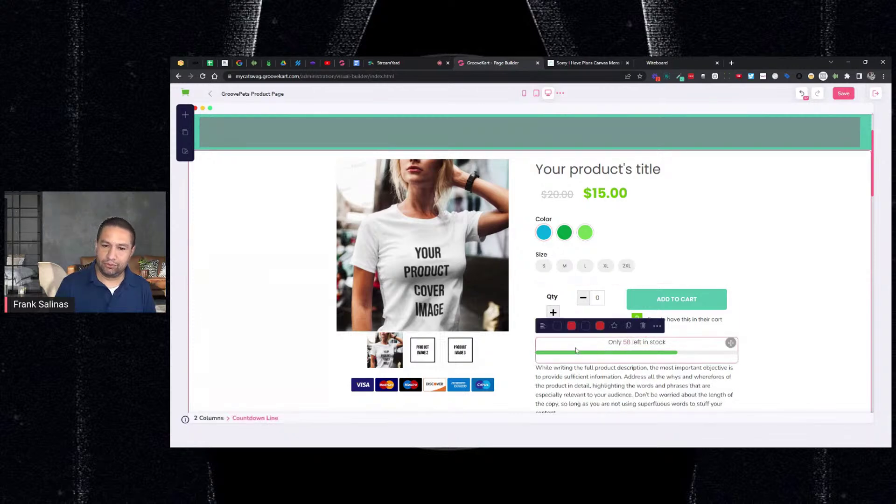
{"action": "left_click", "coordinate": [656, 327]}
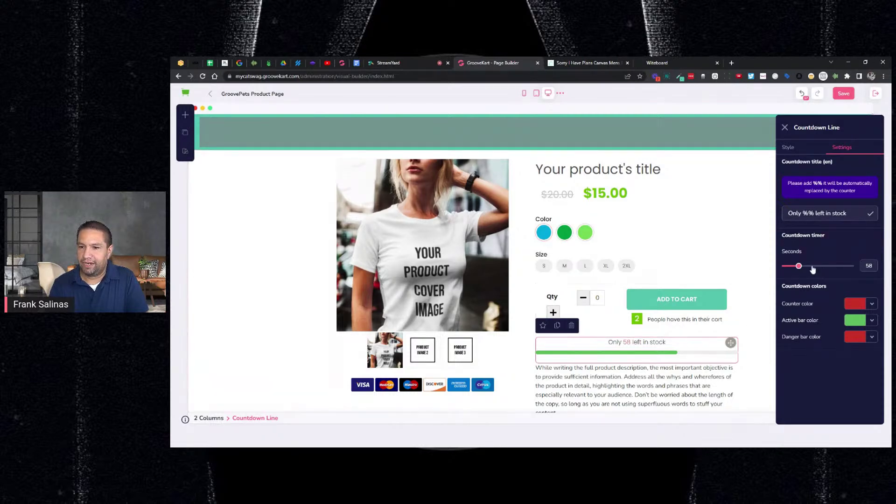
Step: Adjust the Countdown Line timer slider until it settles at 96 seconds
{"action": "left_click_drag", "start_coordinate": [798, 266], "coordinate": [855, 269]}
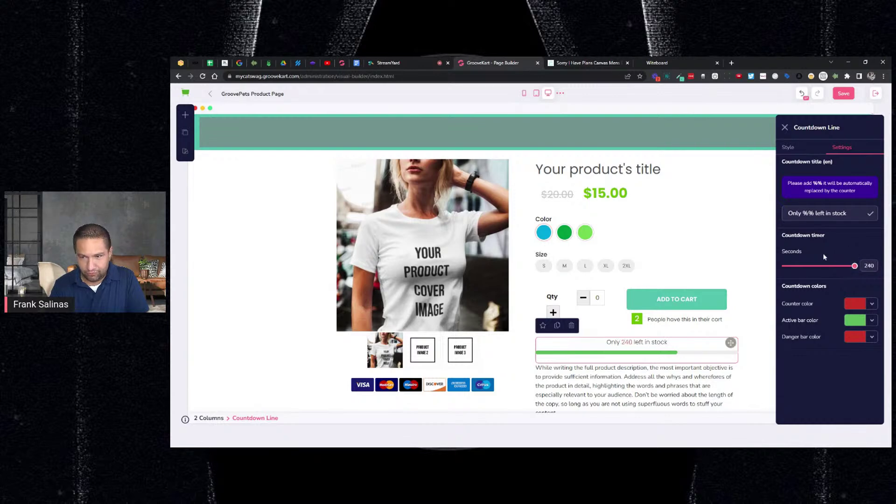
{"action": "mouse_move", "coordinate": [853, 270]}
{"action": "left_click_drag", "start_coordinate": [853, 270], "coordinate": [795, 267]}
{"action": "left_click_drag", "start_coordinate": [793, 266], "coordinate": [809, 267]}
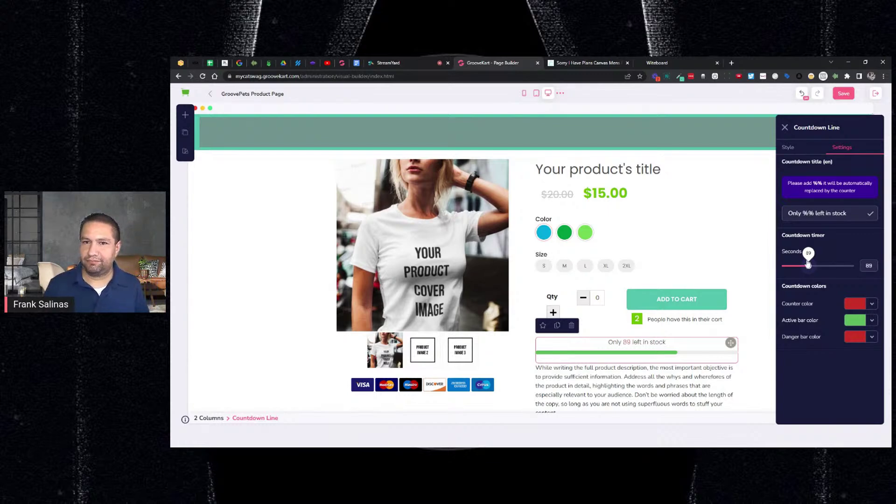
{"action": "left_click", "coordinate": [586, 62]}
{"action": "left_click", "coordinate": [515, 63]}
{"action": "left_click_drag", "start_coordinate": [808, 266], "coordinate": [811, 267]}
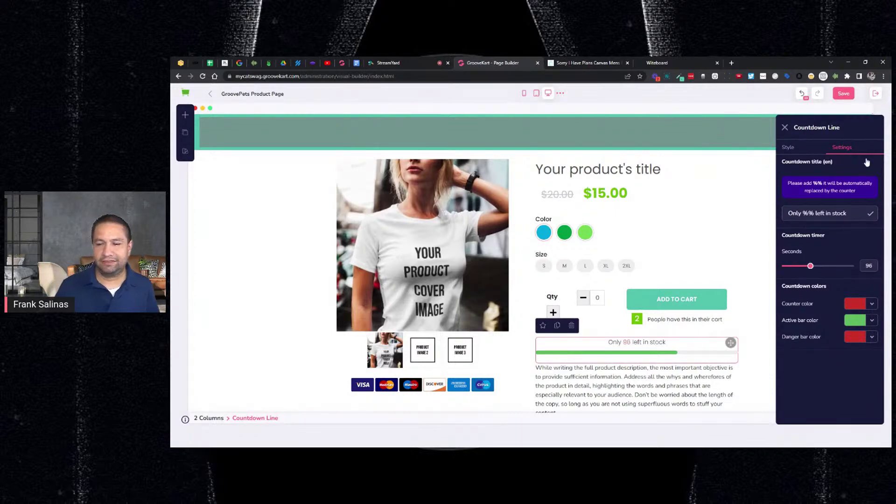
Step: Edit the 'Only %% left in stock' title field and save the product page layout
{"action": "left_click", "coordinate": [848, 94]}
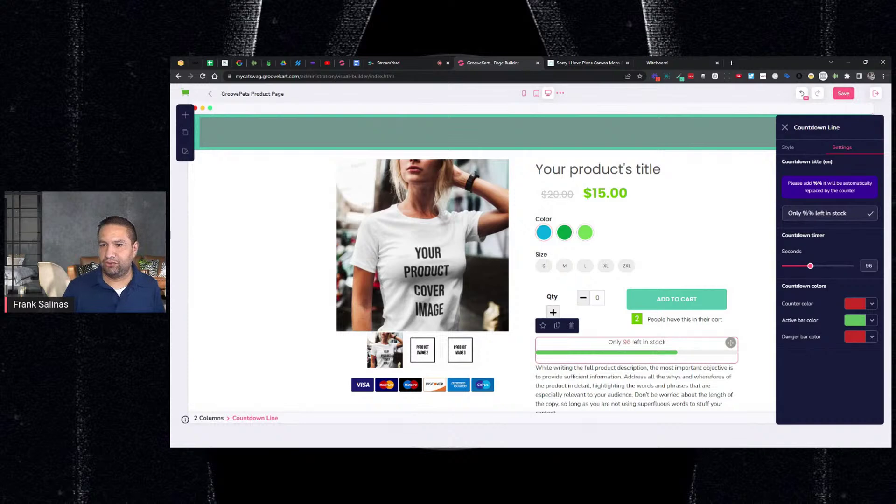
{"action": "left_click", "coordinate": [806, 214]}
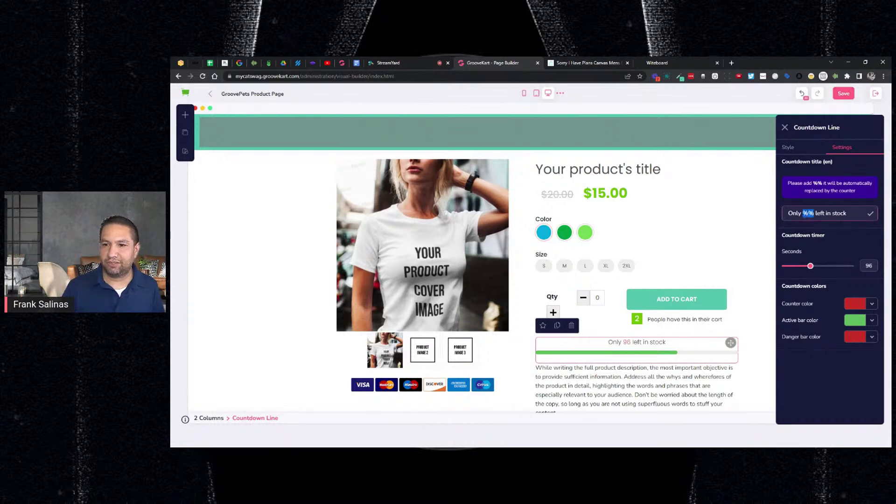
{"action": "left_click", "coordinate": [844, 95]}
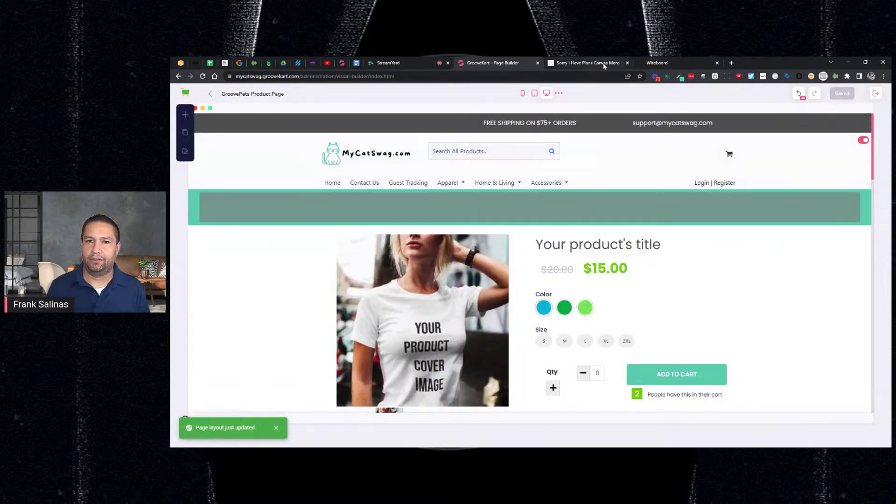
Step: Switch to the Sorry I Have Plans Canvas Mens Raglan storefront tab
{"action": "left_click", "coordinate": [588, 63]}
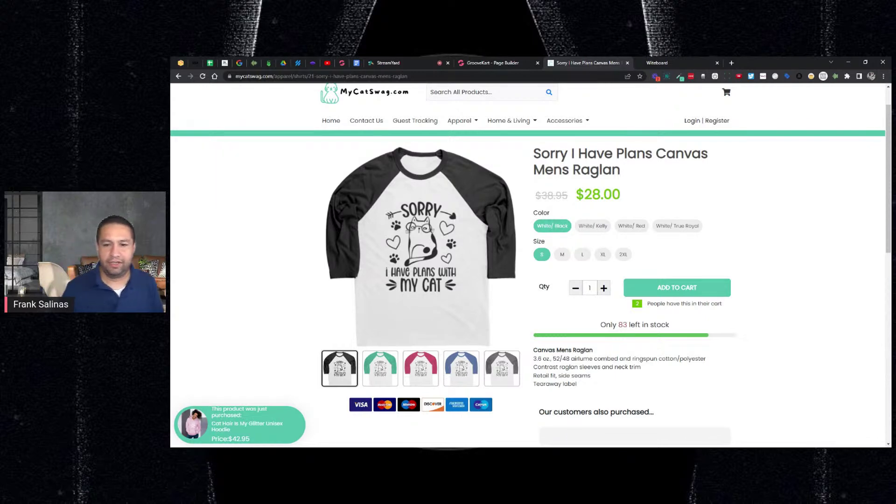
Step: Add the Witeboard note '3. Diminishing stock/countdown line' below item 2, then return to GrooveKart
{"action": "left_click", "coordinate": [644, 64]}
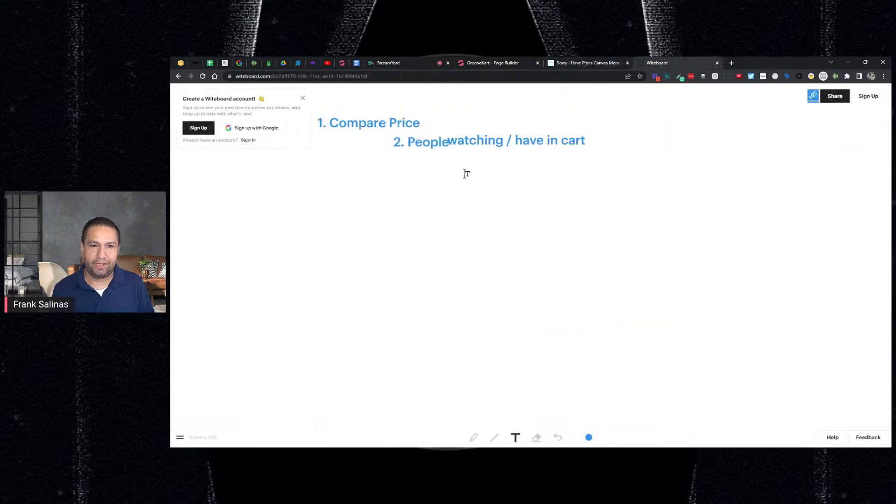
{"action": "left_click", "coordinate": [348, 161]}
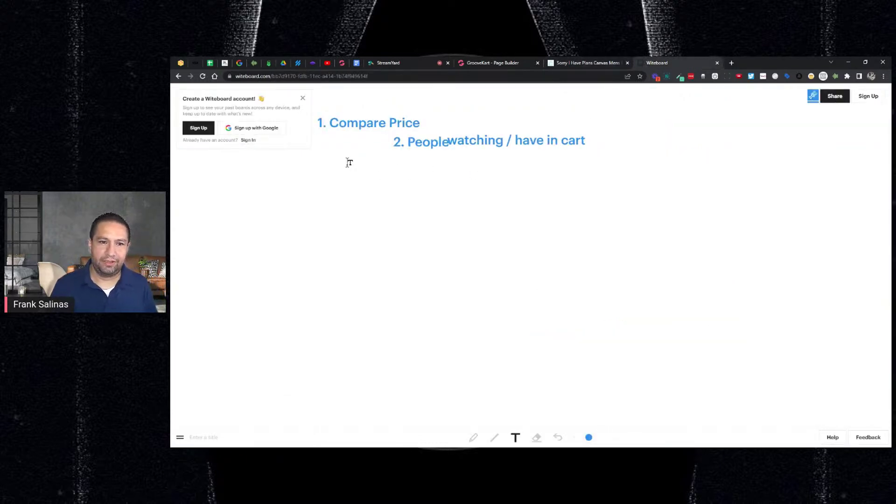
{"action": "type", "text": "3."}
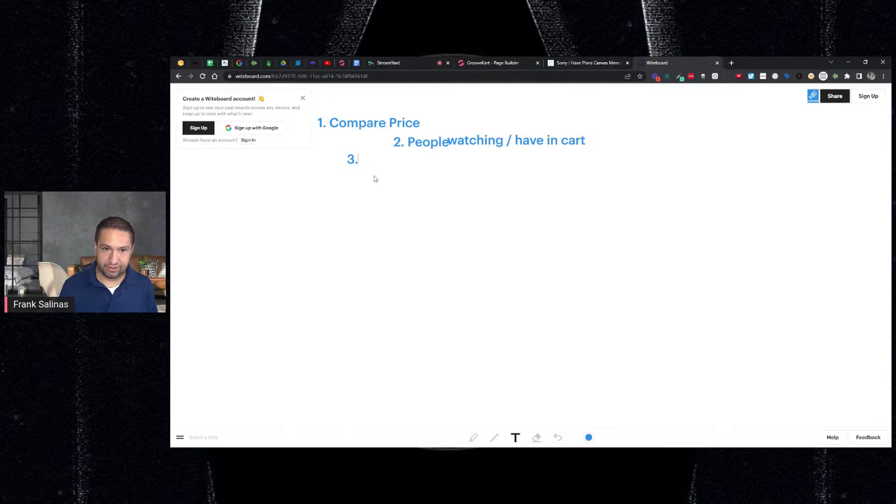
{"action": "type", "text": " d"}
{"action": "key", "text": "BackSpace"}
{"action": "type", "text": "Diminishing stovck"}
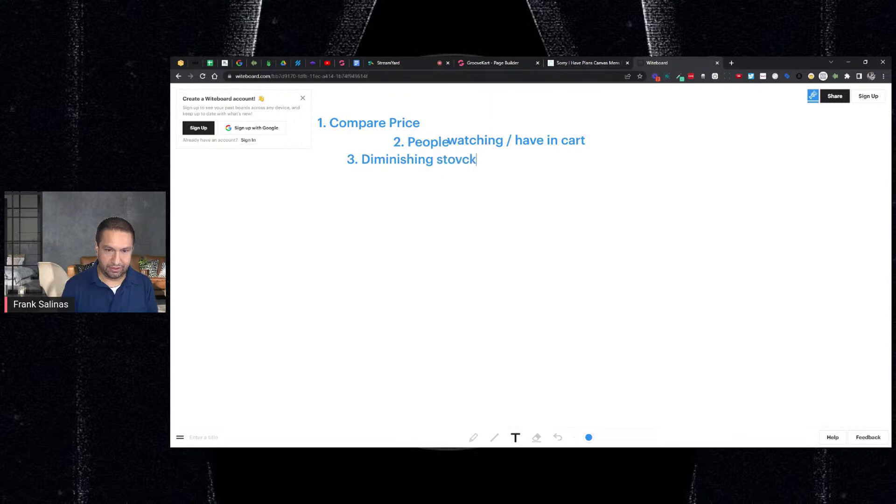
{"action": "key", "text": "BackSpace"}
{"action": "key", "text": "BackSpace"}
{"action": "key", "text": "BackSpace"}
{"action": "type", "text": "ck/cown"}
{"action": "key", "text": "BackSpace"}
{"action": "key", "text": "BackSpace"}
{"action": "key", "text": "BackSpace"}
{"action": "type", "text": "ount"}
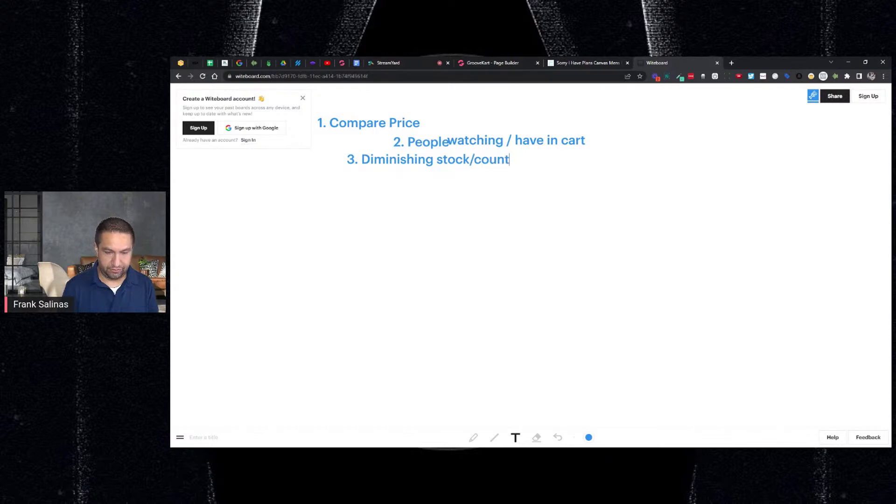
{"action": "type", "text": "down line"}
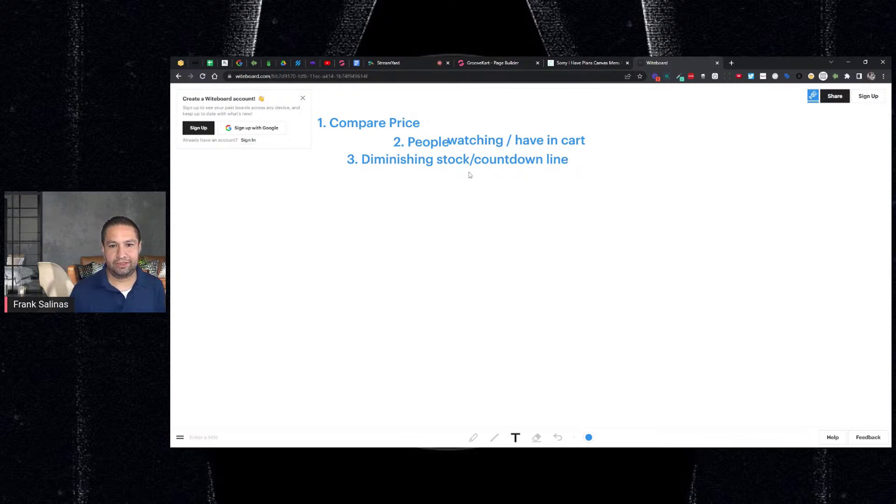
{"action": "left_click", "coordinate": [496, 64]}
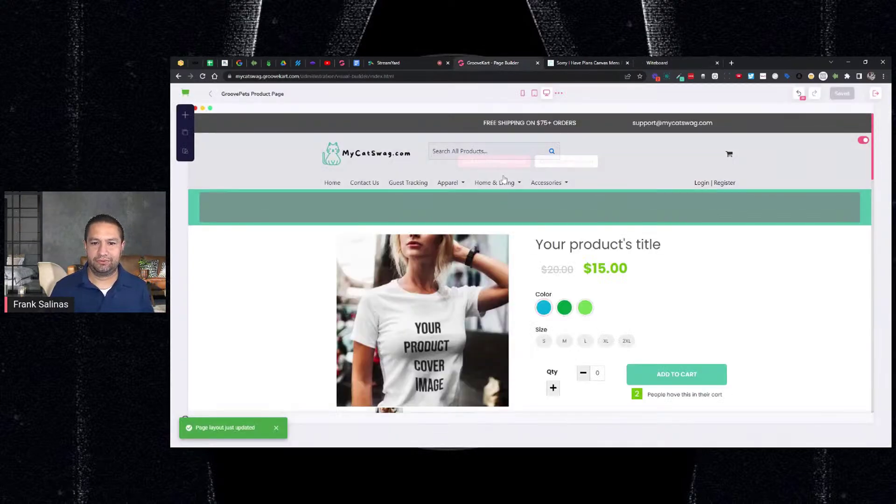
Step: Select the Countdown Line to show its 96-second settings, then switch to the live Raglan page
{"action": "scroll", "coordinate": [606, 342], "scroll_direction": "down", "scroll_amount": 3}
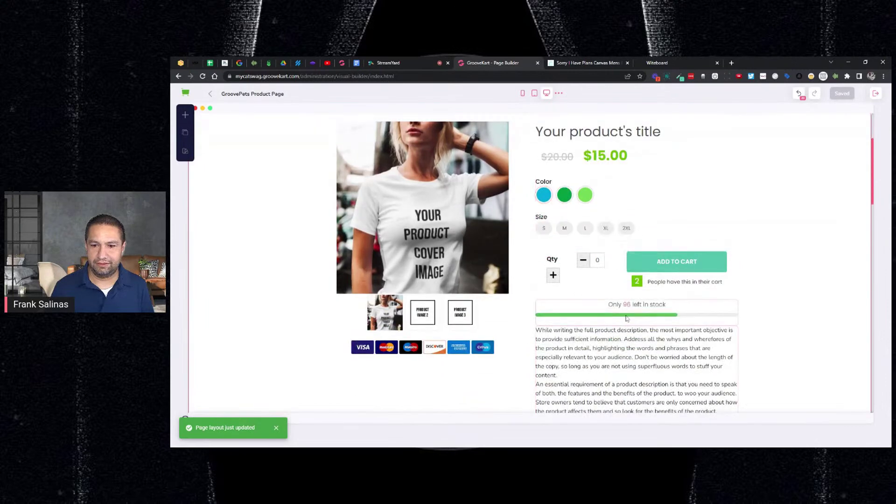
{"action": "left_click", "coordinate": [672, 304]}
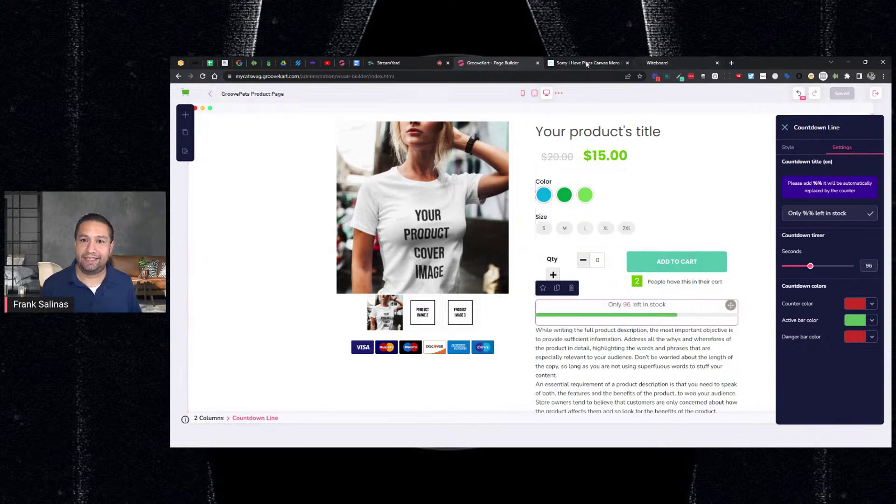
{"action": "key", "text": "ctrl+Tab"}
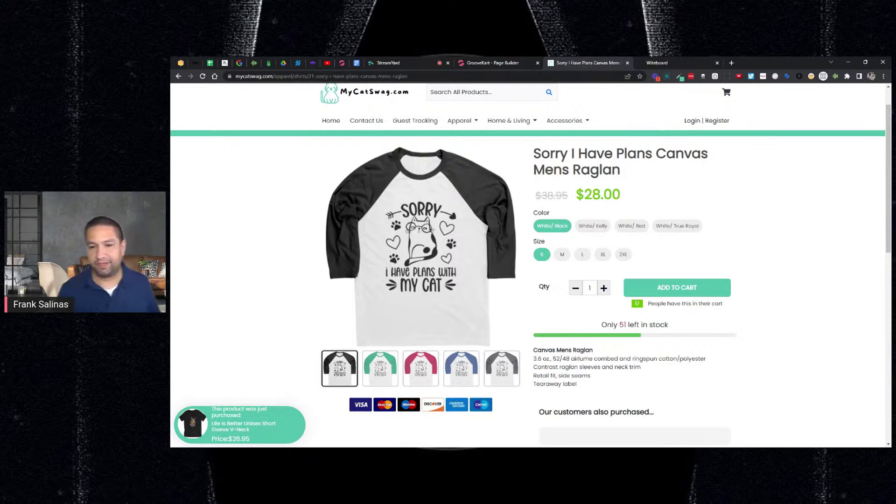
Step: Scroll the Raglan page to watch the stock count fall, then go back to the builder
{"action": "scroll", "coordinate": [776, 222], "scroll_direction": "down", "scroll_amount": 1}
{"action": "scroll", "coordinate": [777, 222], "scroll_direction": "down", "scroll_amount": 3}
{"action": "scroll", "coordinate": [775, 220], "scroll_direction": "up", "scroll_amount": 5}
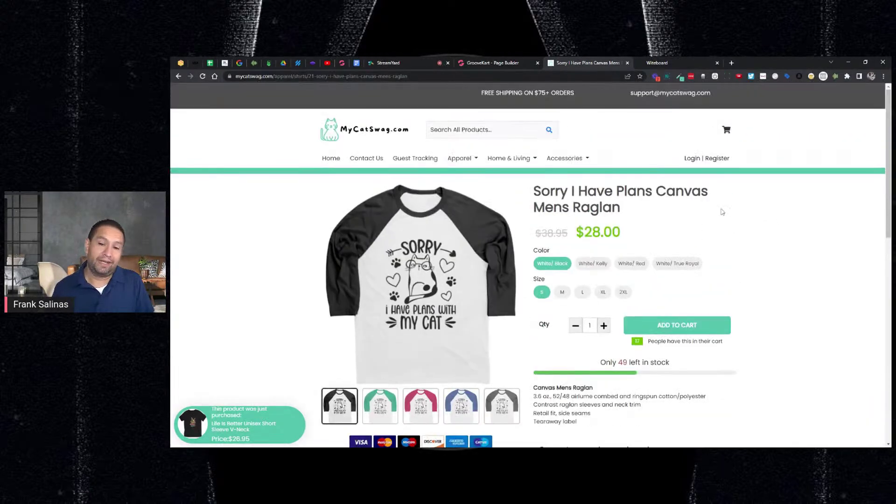
{"action": "scroll", "coordinate": [722, 212], "scroll_direction": "down", "scroll_amount": 1}
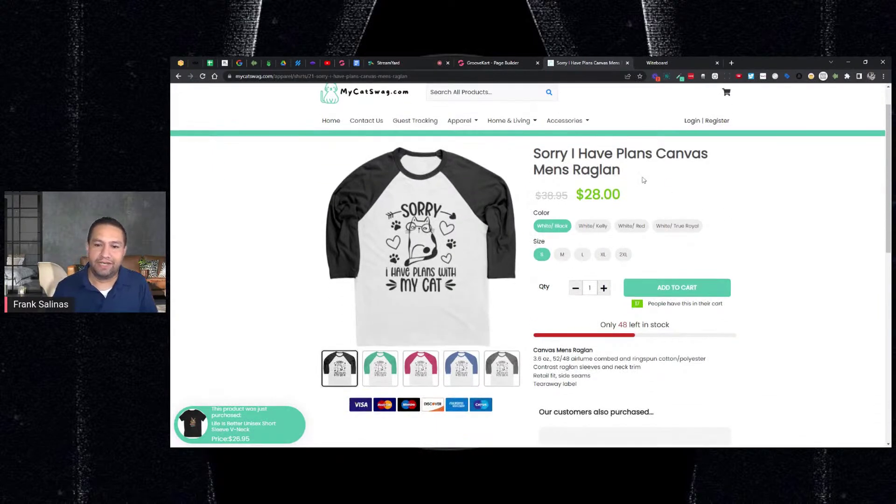
{"action": "left_click", "coordinate": [480, 62]}
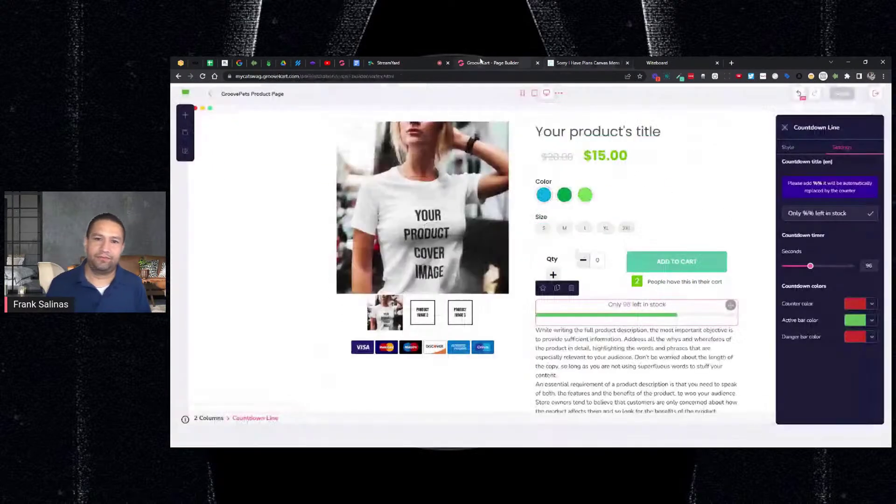
Step: Exit the page builder and open Products > My products in the admin dashboard
{"action": "left_click", "coordinate": [877, 94]}
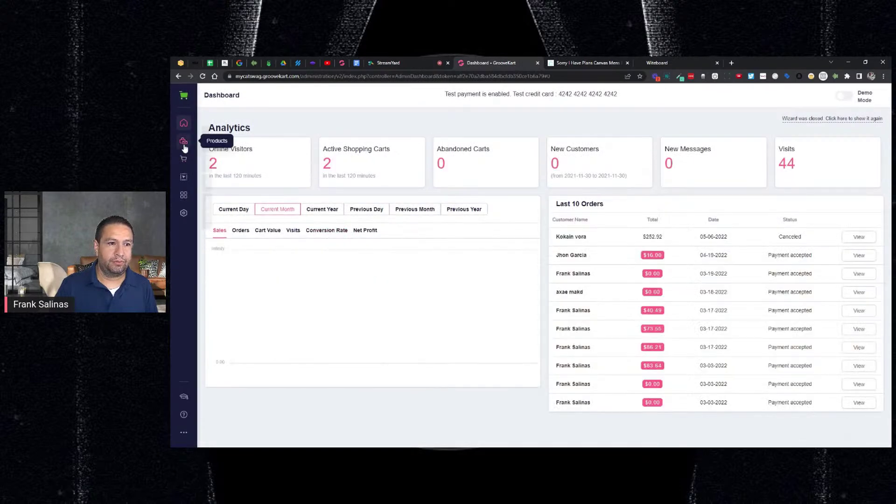
{"action": "left_click", "coordinate": [184, 148]}
{"action": "left_click", "coordinate": [220, 136]}
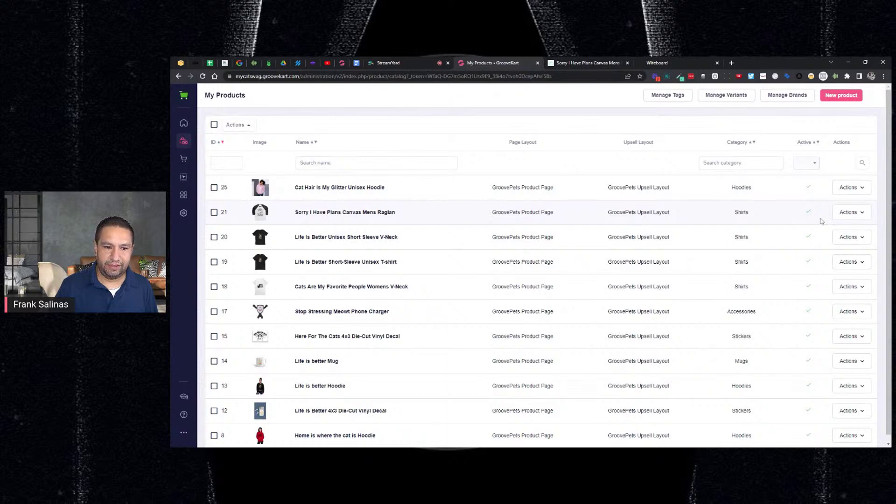
Step: Edit the Raglan product at its Pricing & Variants step (cost 14.00, shipping 3.99)
{"action": "left_click", "coordinate": [860, 215]}
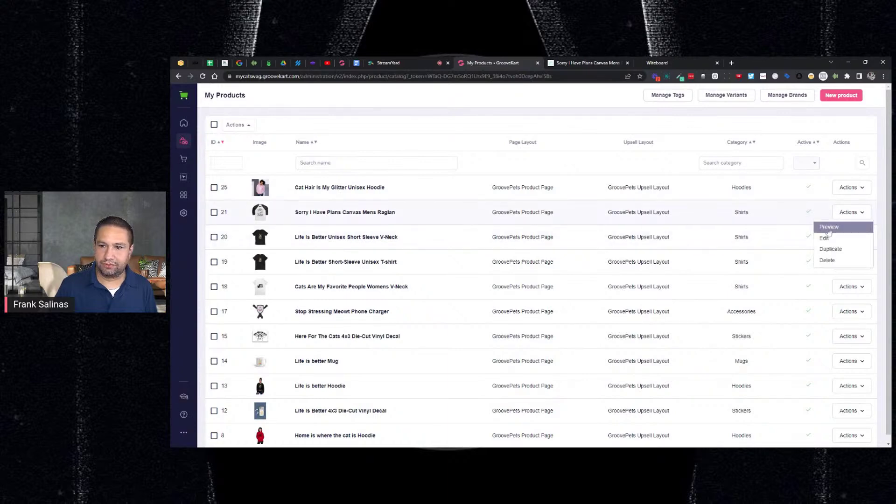
{"action": "left_click", "coordinate": [824, 239]}
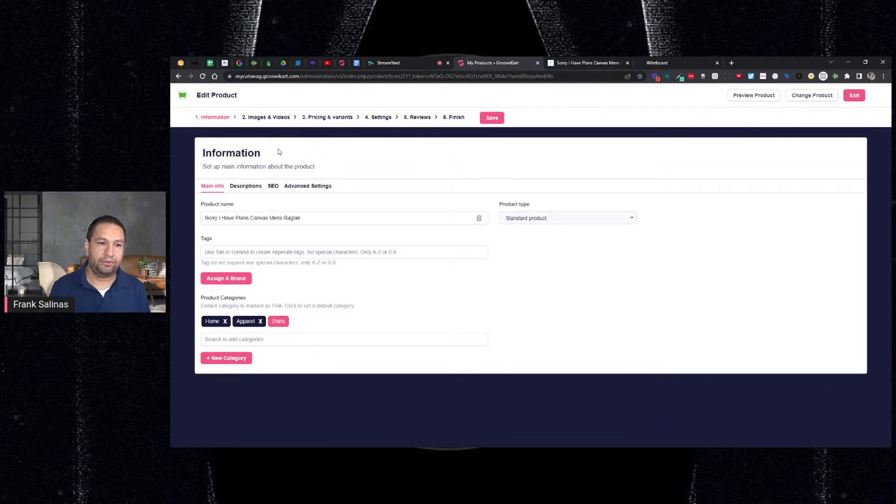
{"action": "left_click", "coordinate": [309, 121]}
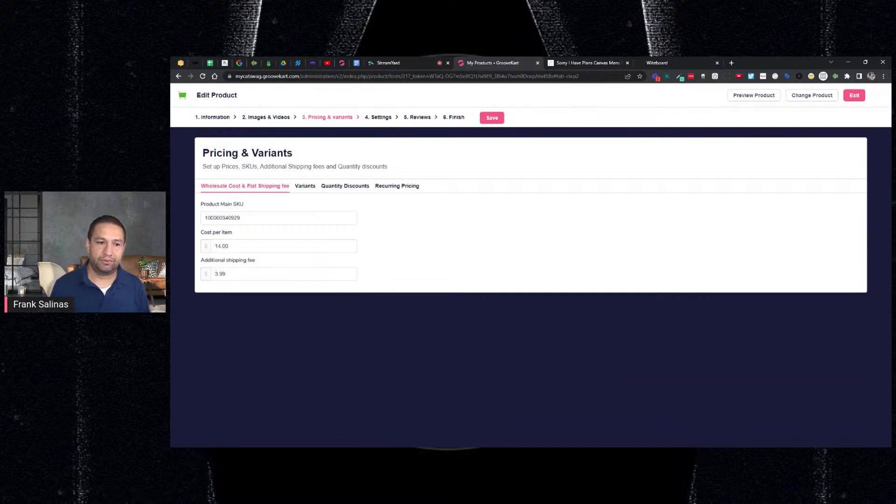
Step: Delete the Raglan's -5% and -15% quantity discounts, then start deleting the -25% one
{"action": "left_click", "coordinate": [340, 186]}
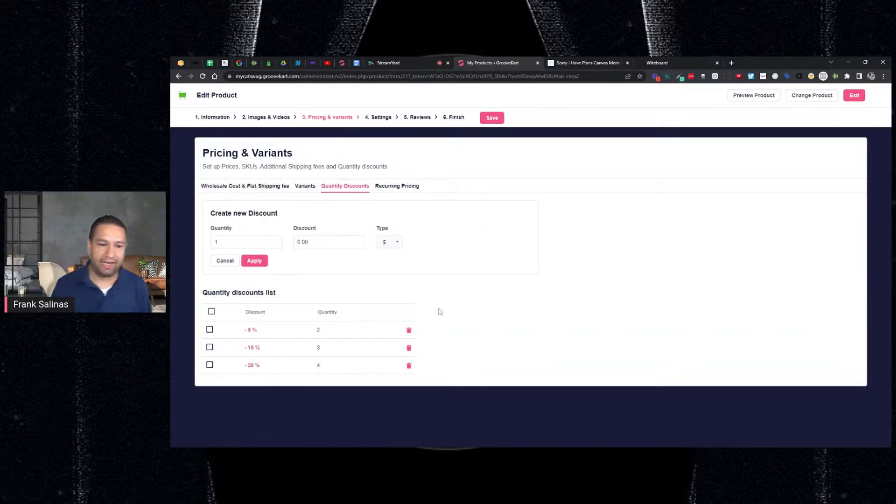
{"action": "left_click", "coordinate": [409, 333]}
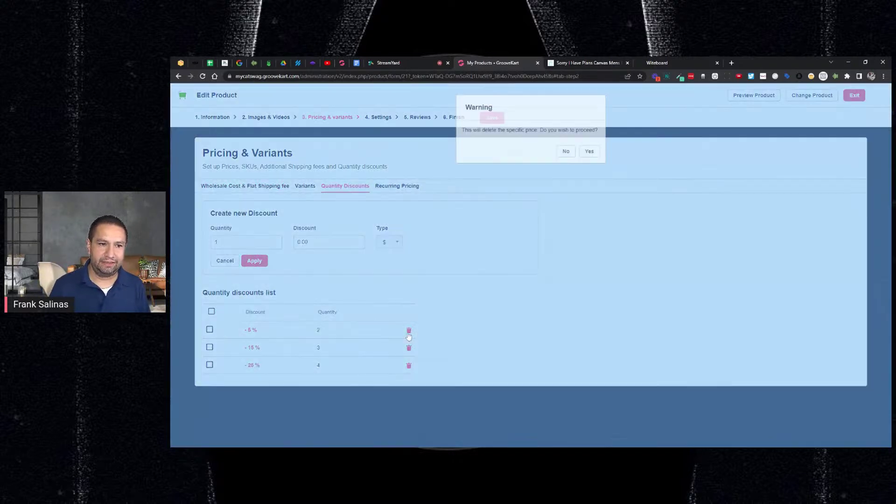
{"action": "left_click", "coordinate": [589, 151]}
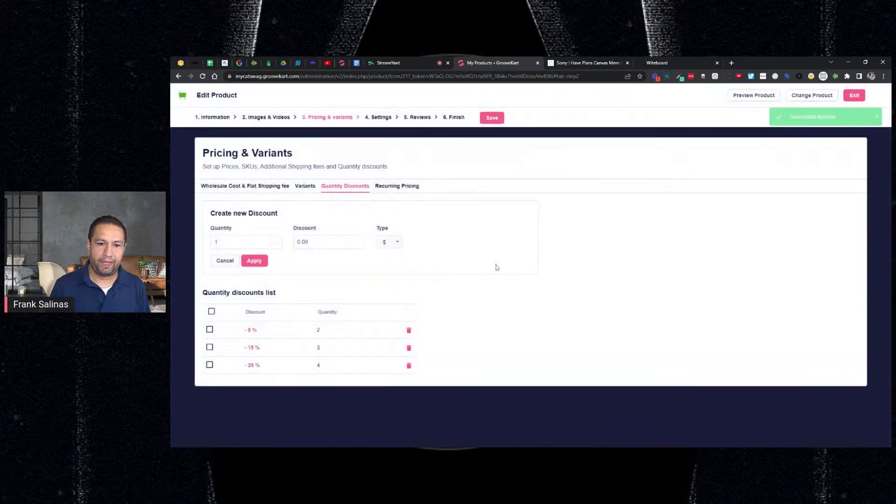
{"action": "left_click", "coordinate": [409, 330]}
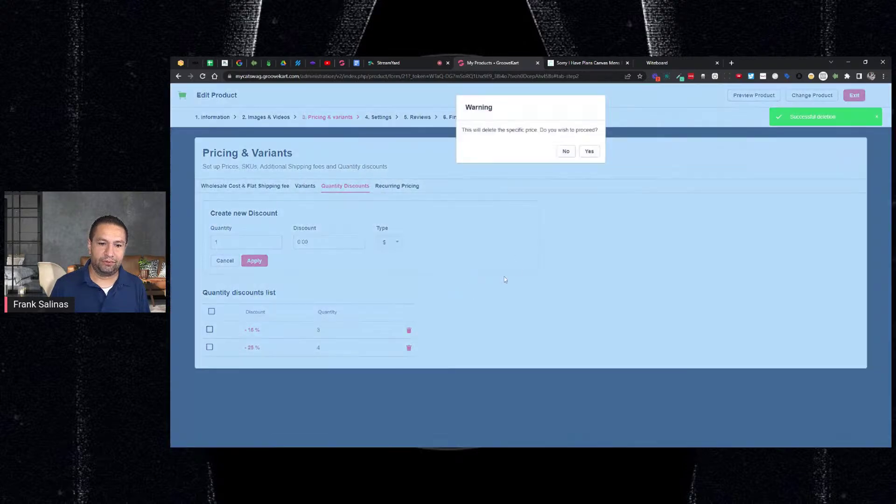
{"action": "left_click", "coordinate": [589, 151]}
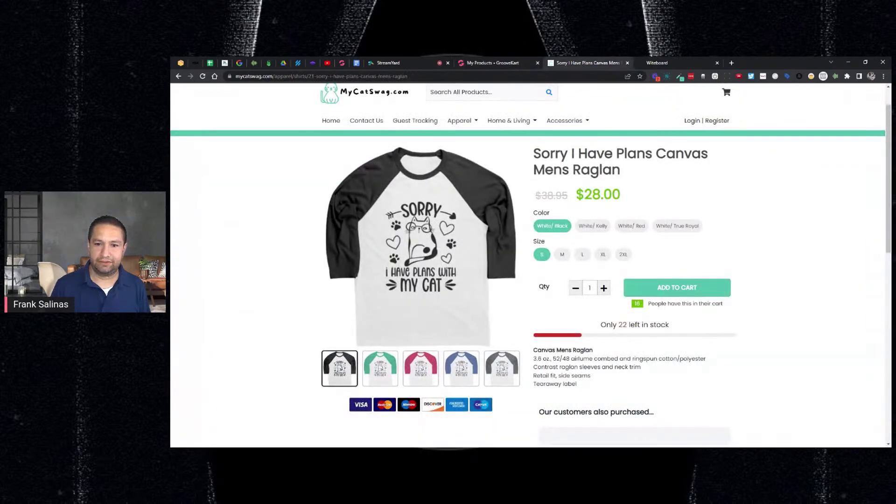
{"action": "scroll", "coordinate": [622, 275], "scroll_direction": "down", "scroll_amount": 3}
{"action": "scroll", "coordinate": [622, 275], "scroll_direction": "up", "scroll_amount": 3}
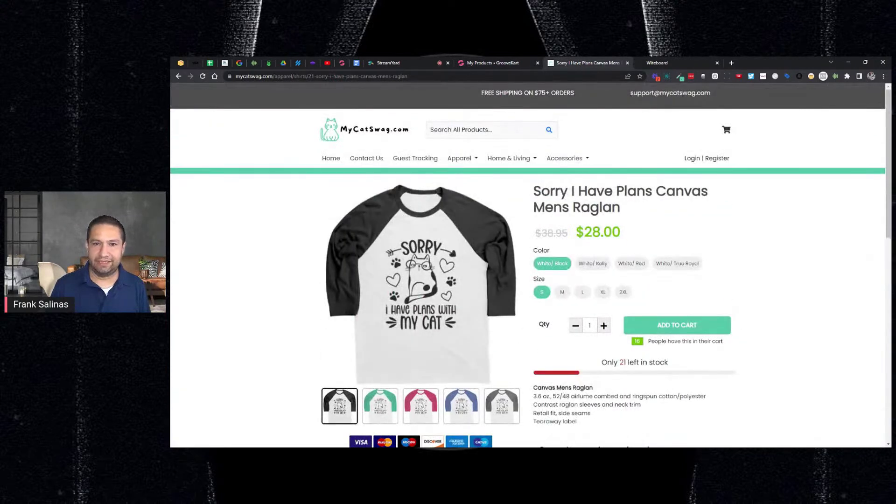
{"action": "key", "text": "ctrl+shift+Tab"}
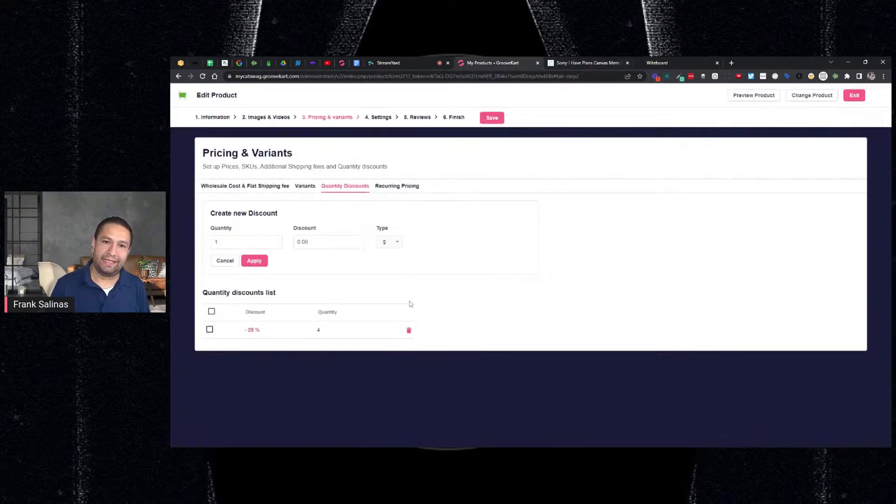
{"action": "left_click", "coordinate": [408, 330]}
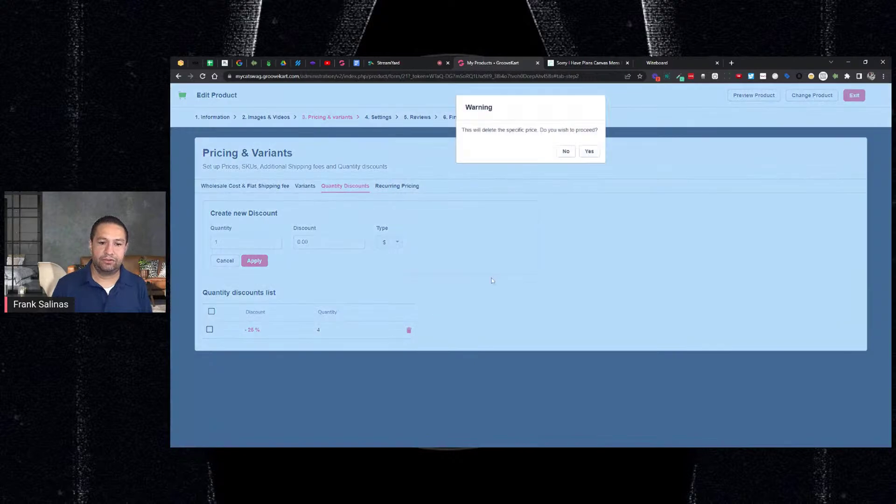
Step: Confirm removal of the -25% discount and select the new discount's Quantity field
{"action": "left_click", "coordinate": [590, 152]}
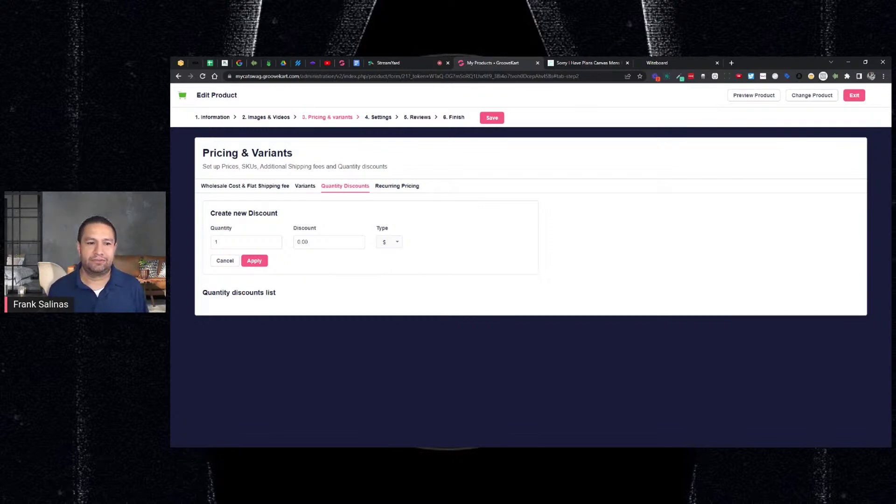
{"action": "key", "text": "ctrl+a"}
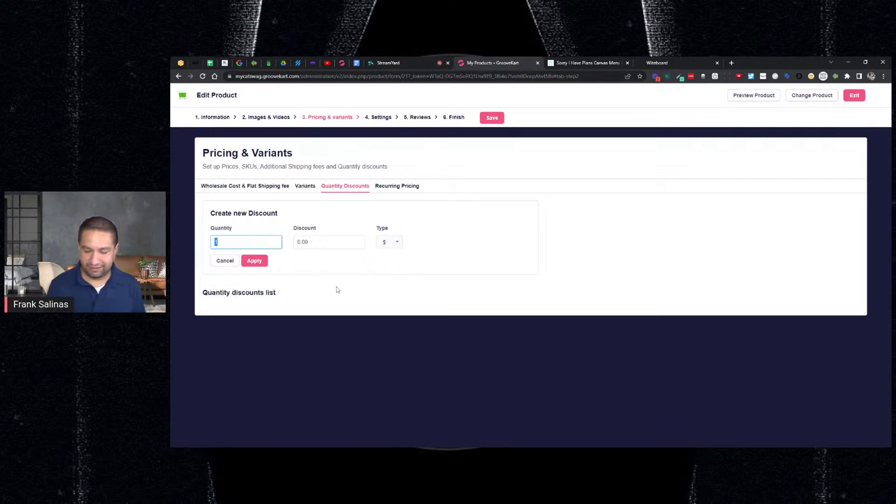
Step: Draft a quantity-2 discount, trying 10 then 4, with type switched between % and $
{"action": "type", "text": "2"}
{"action": "key", "text": "Tab"}
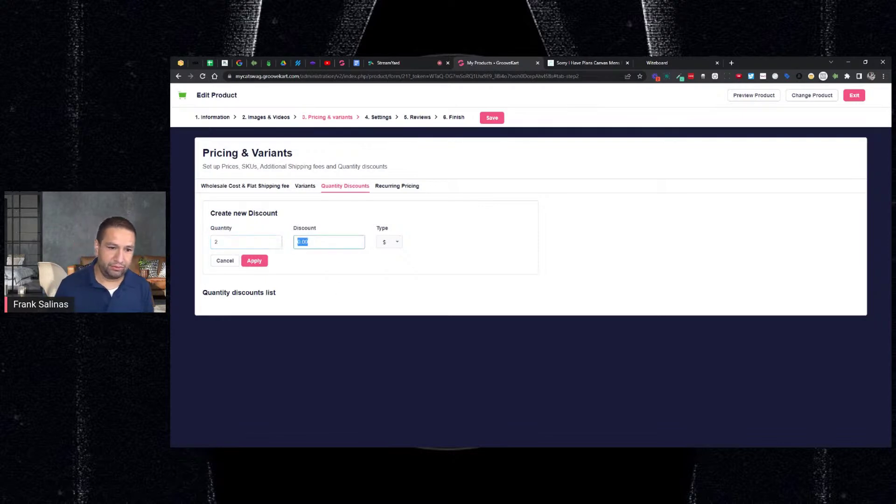
{"action": "type", "text": "10"}
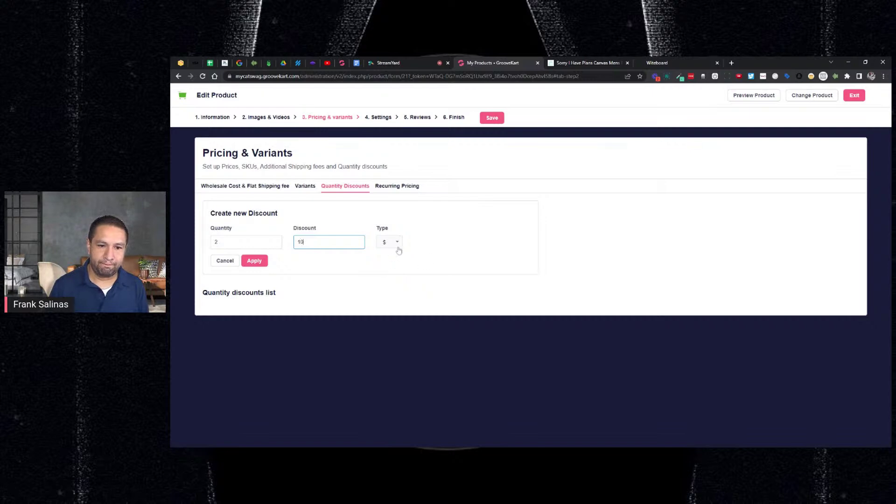
{"action": "left_click", "coordinate": [396, 244]}
{"action": "left_click", "coordinate": [383, 267]}
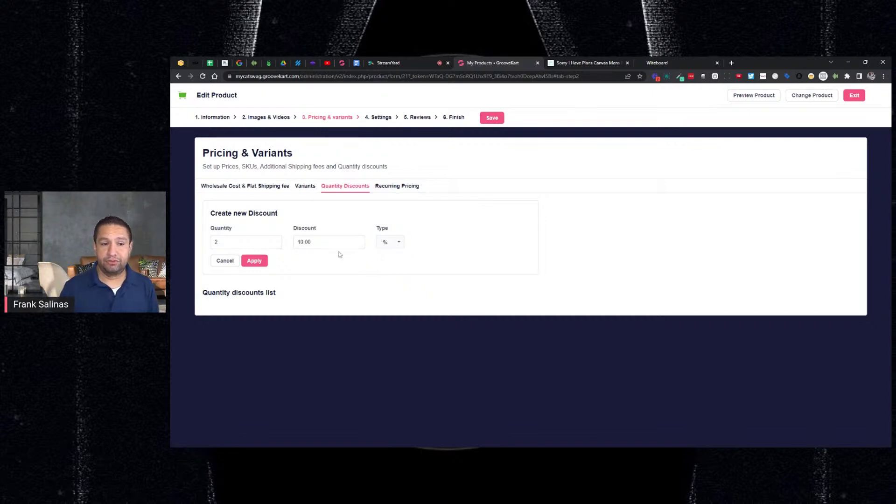
{"action": "left_click", "coordinate": [389, 245]}
{"action": "left_click", "coordinate": [381, 254]}
{"action": "key", "text": "shift+Tab"}
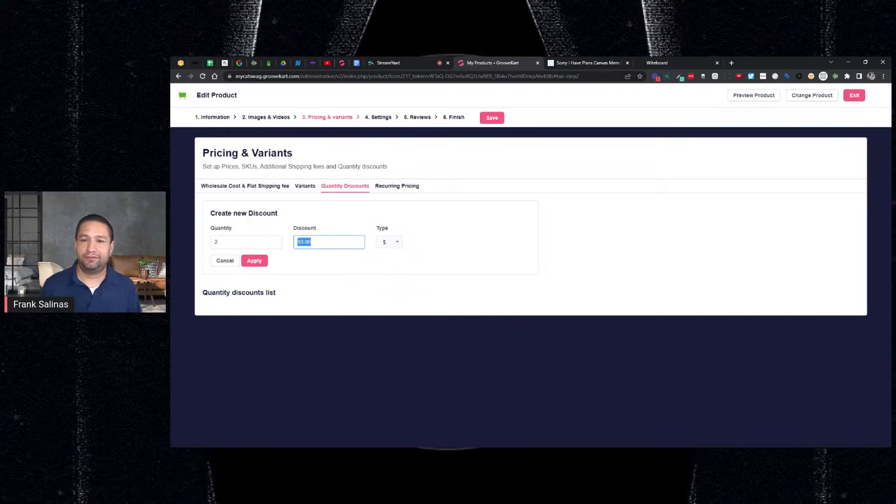
{"action": "left_click", "coordinate": [619, 59]}
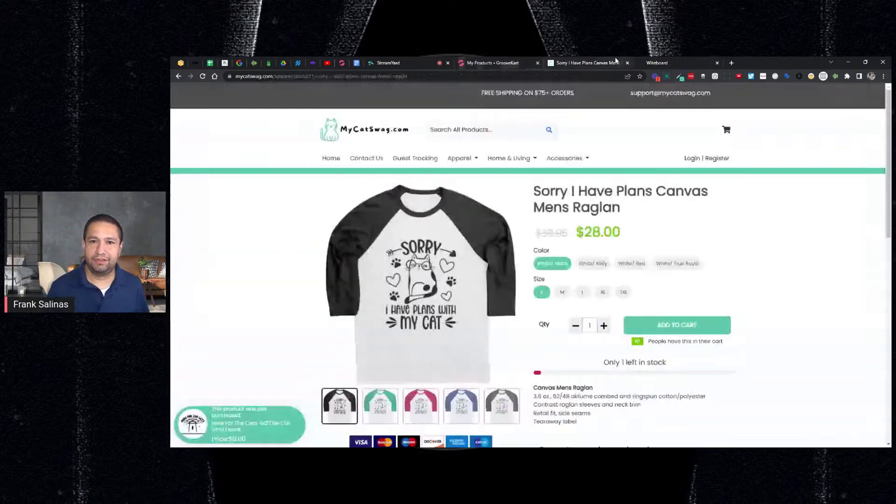
{"action": "left_click", "coordinate": [514, 68]}
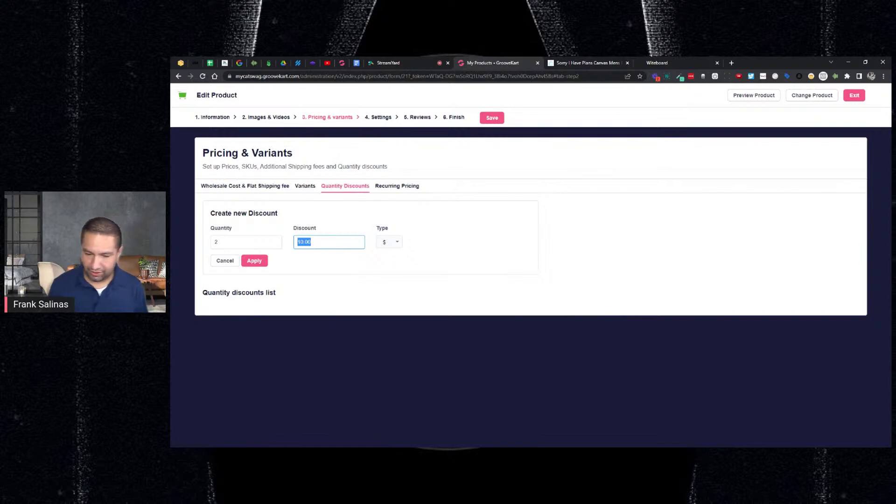
{"action": "type", "text": "4"}
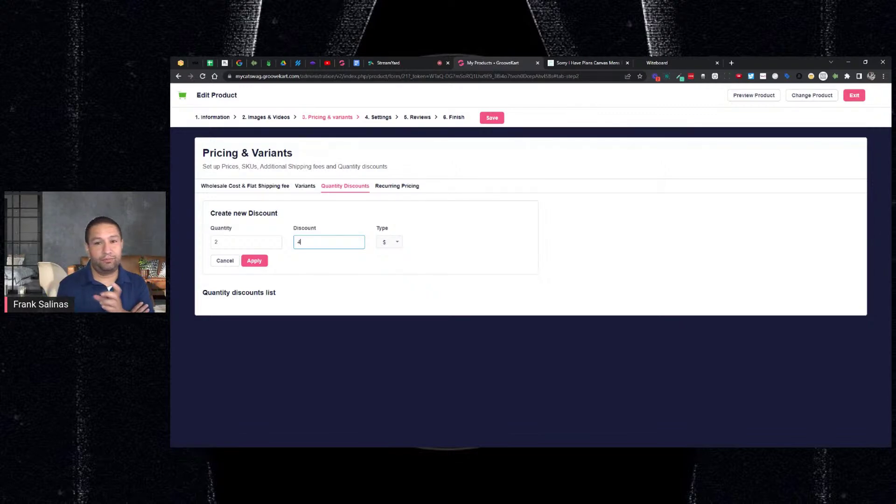
Step: Apply a 10% discount for 2 items
{"action": "left_click", "coordinate": [394, 243]}
{"action": "left_click", "coordinate": [383, 271]}
{"action": "double_click", "coordinate": [318, 243]}
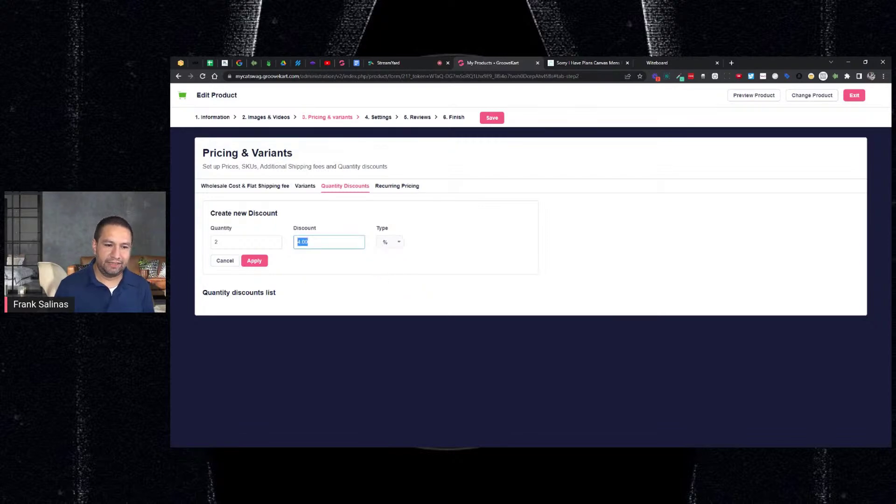
{"action": "type", "text": "10"}
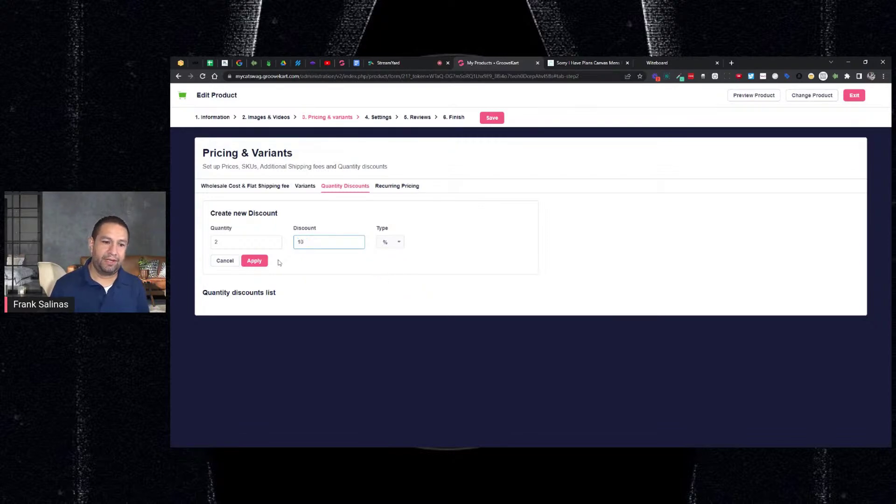
{"action": "key", "text": "ctrl+a"}
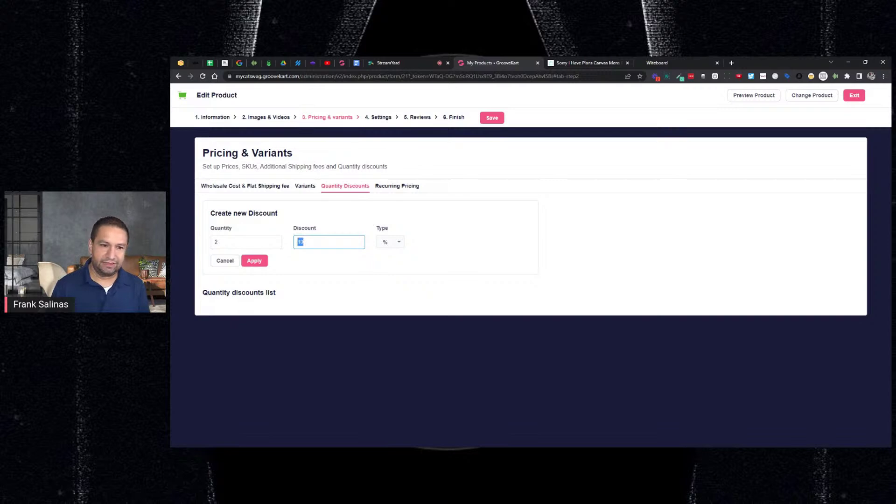
{"action": "left_click", "coordinate": [254, 260]}
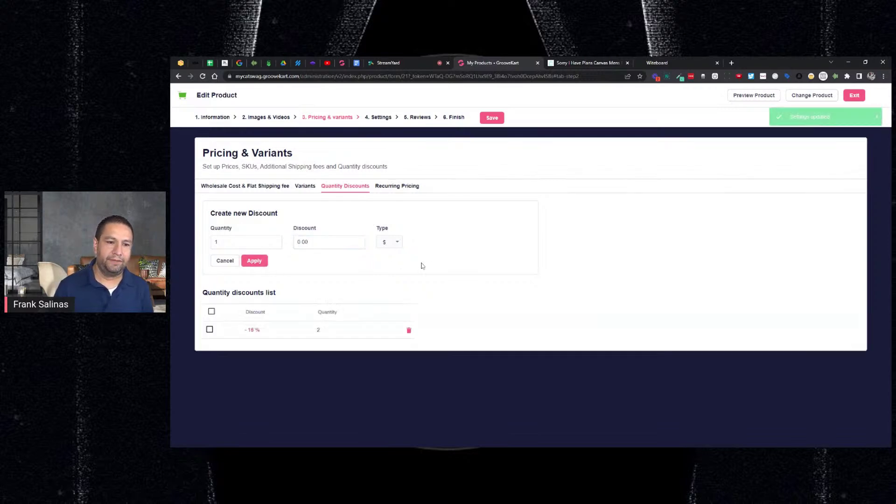
Step: Apply a 25% discount for 3 items
{"action": "double_click", "coordinate": [216, 241]}
{"action": "type", "text": "3"}
{"action": "key", "text": "Tab"}
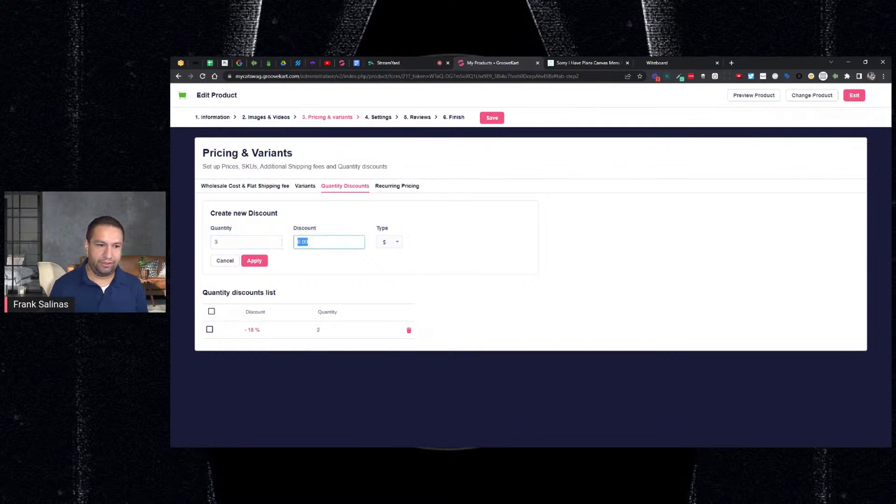
{"action": "type", "text": "25"}
{"action": "left_click", "coordinate": [393, 240]}
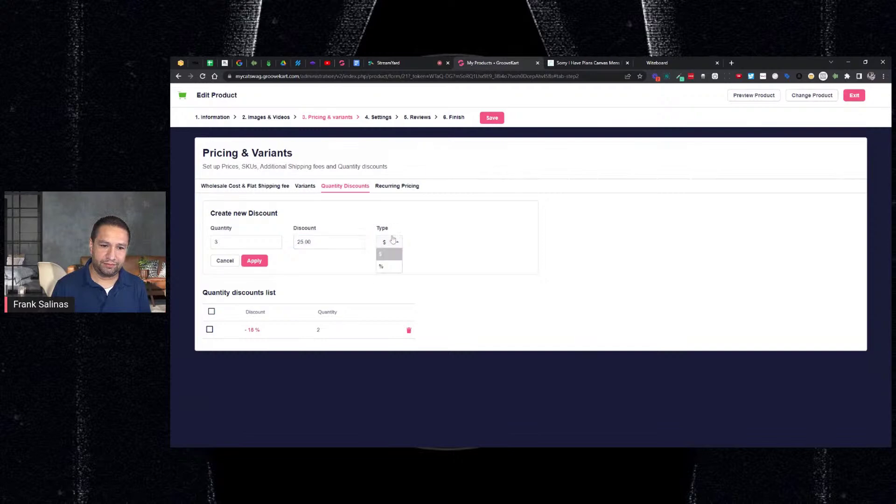
{"action": "left_click", "coordinate": [384, 266]}
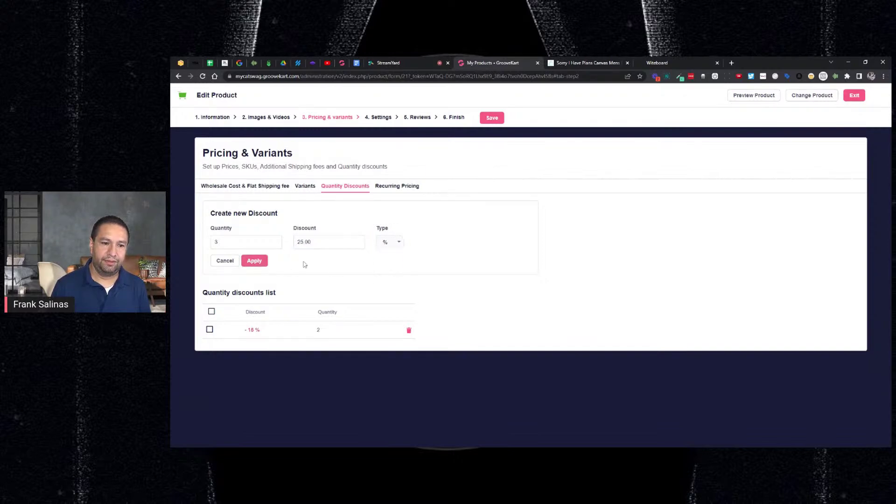
{"action": "left_click", "coordinate": [261, 261]}
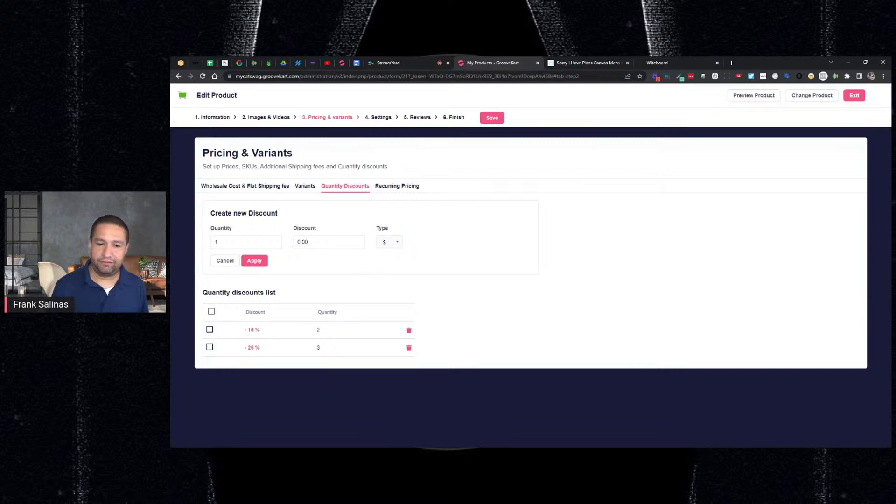
Step: Save the Raglan's discounts, check its storefront page, and exit to My Products
{"action": "left_click", "coordinate": [498, 120]}
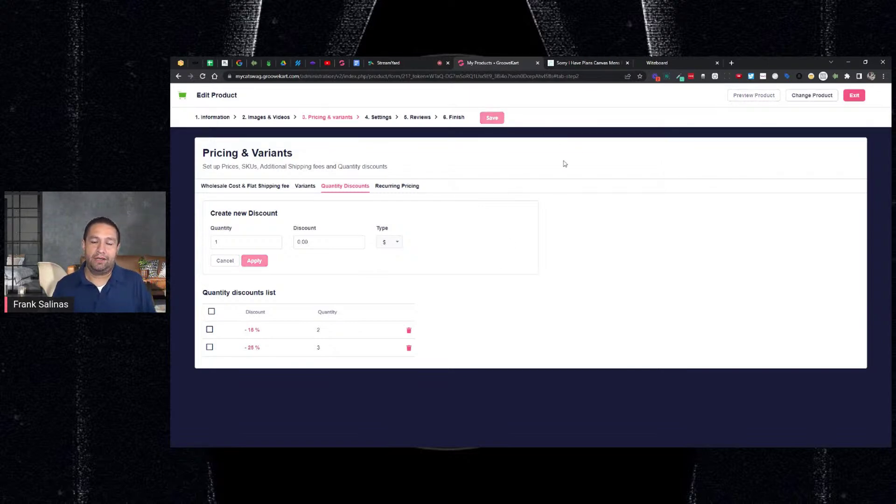
{"action": "left_click", "coordinate": [574, 66]}
{"action": "scroll", "coordinate": [699, 231], "scroll_direction": "down", "scroll_amount": 1}
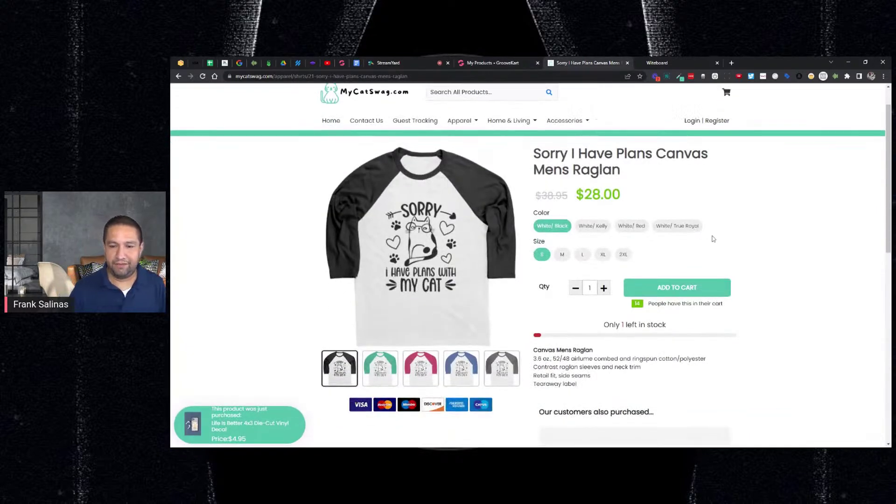
{"action": "scroll", "coordinate": [713, 238], "scroll_direction": "down", "scroll_amount": 2}
{"action": "scroll", "coordinate": [714, 236], "scroll_direction": "up", "scroll_amount": 3}
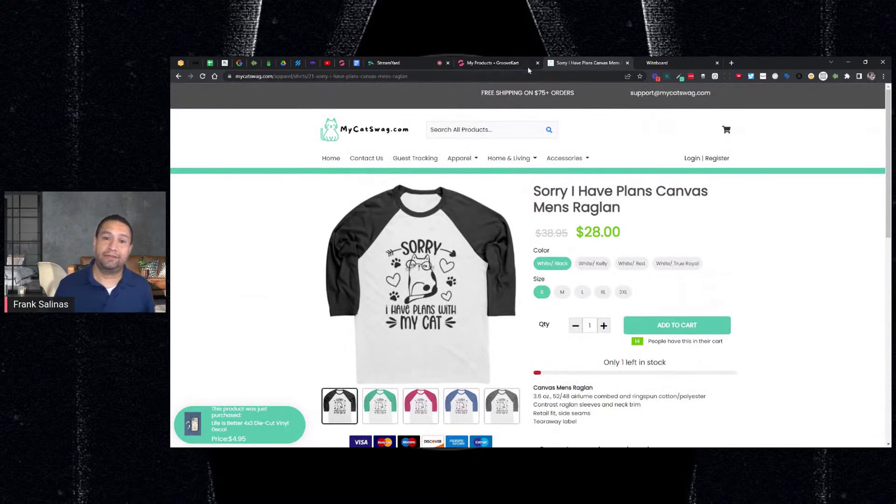
{"action": "left_click", "coordinate": [513, 63]}
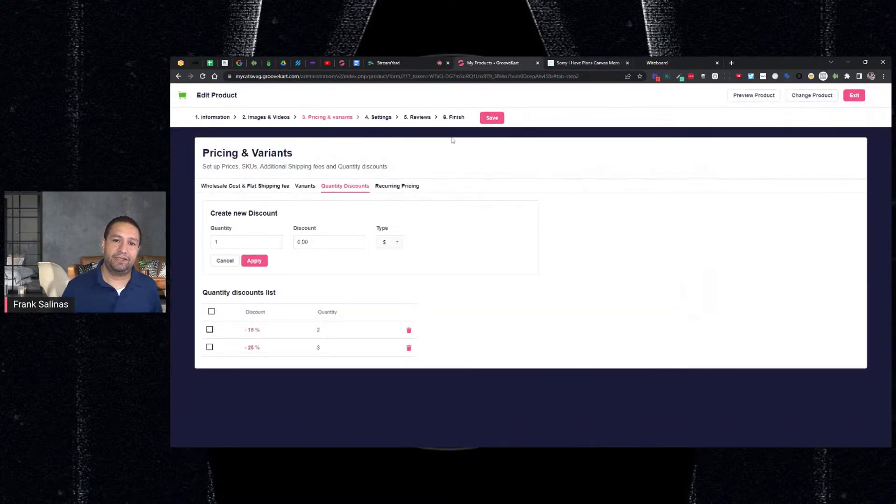
{"action": "left_click", "coordinate": [855, 96]}
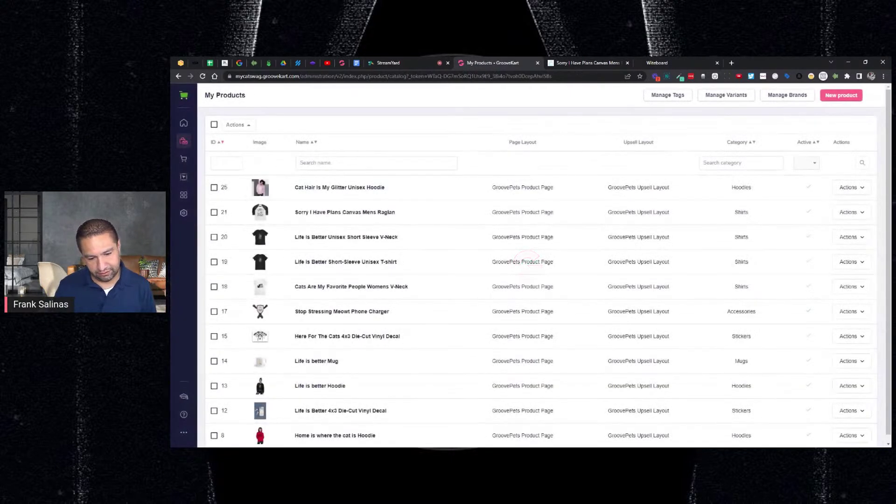
Step: Load the GroovePets Product Page layout in the page builder
{"action": "left_click", "coordinate": [185, 176]}
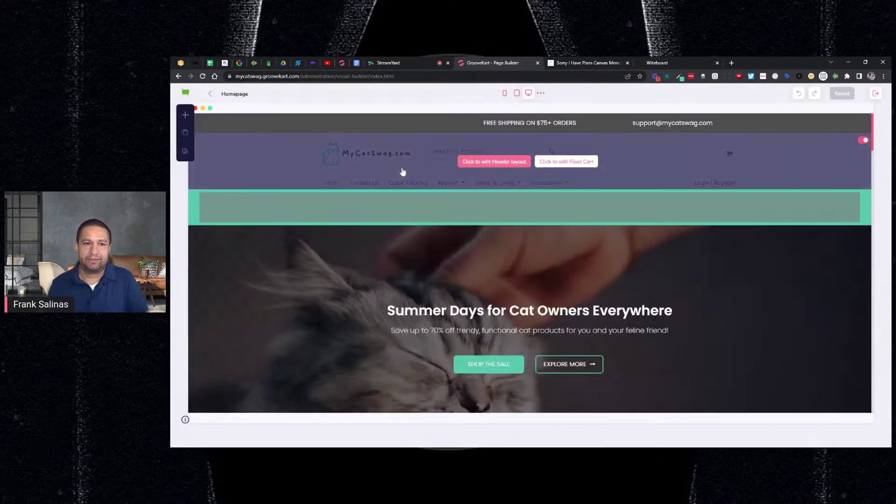
{"action": "left_click", "coordinate": [185, 132]}
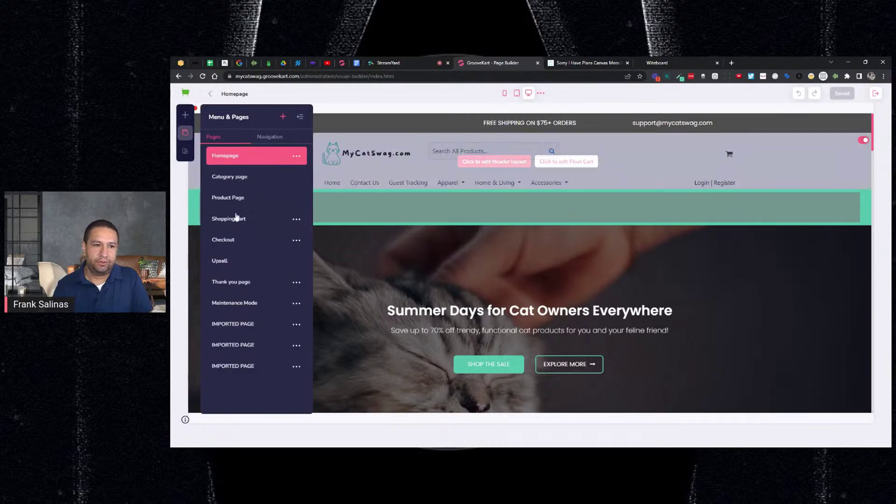
{"action": "left_click", "coordinate": [233, 199]}
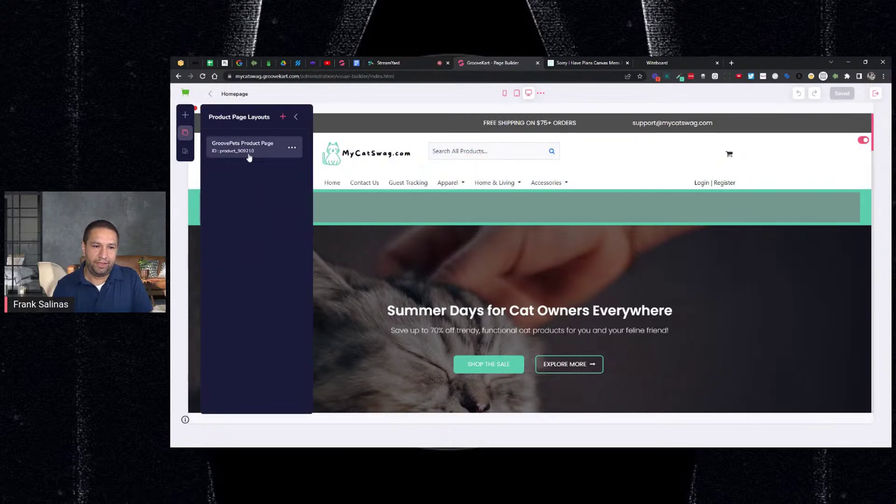
{"action": "left_click", "coordinate": [248, 149]}
{"action": "scroll", "coordinate": [581, 242], "scroll_direction": "down", "scroll_amount": 3}
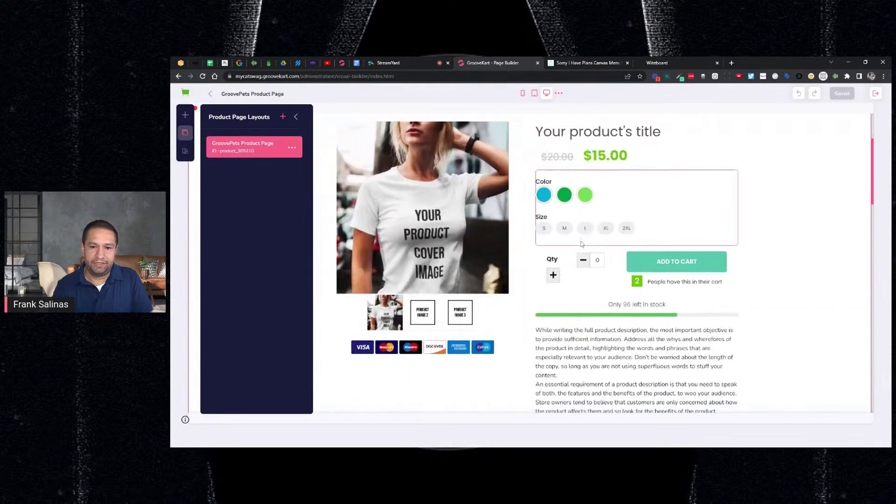
{"action": "scroll", "coordinate": [581, 242], "scroll_direction": "up", "scroll_amount": 3}
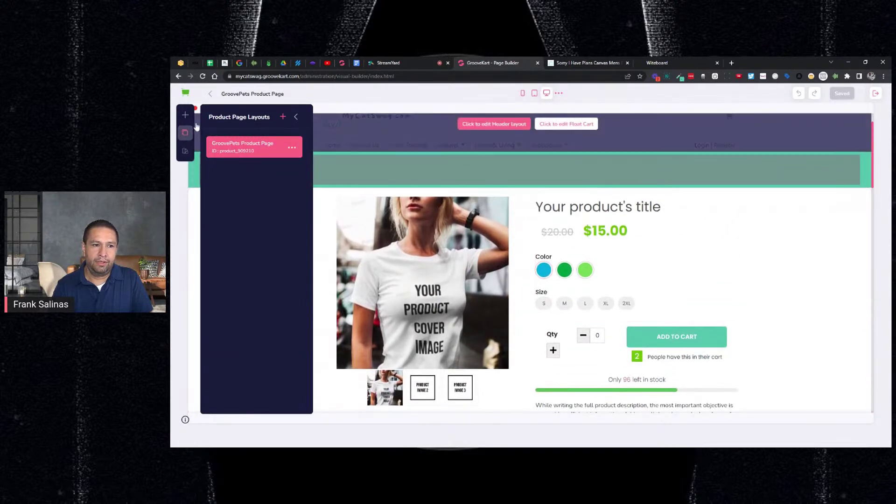
Step: Show the Product Elements' Cart & Pricing group in the element library
{"action": "left_click", "coordinate": [187, 117]}
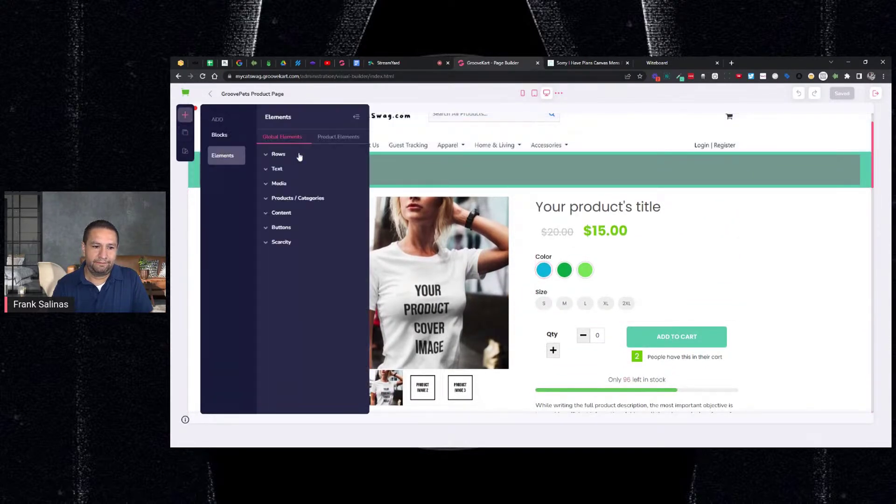
{"action": "left_click", "coordinate": [329, 140]}
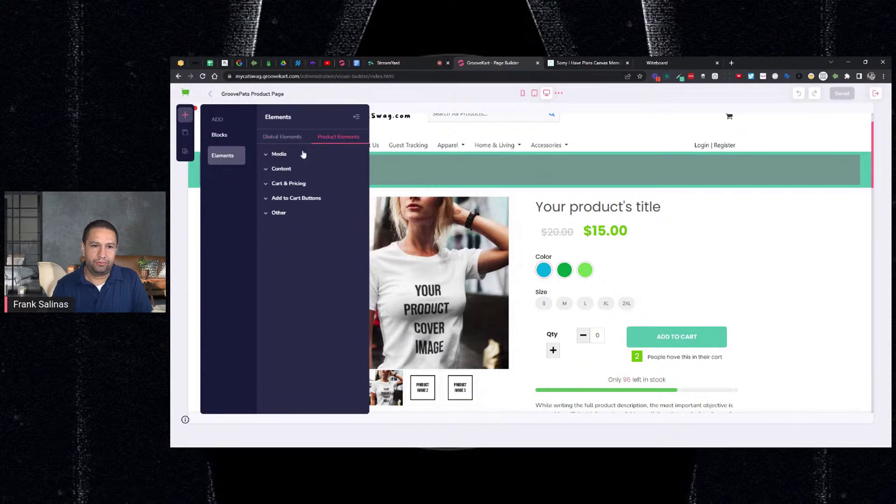
{"action": "left_click", "coordinate": [293, 155]}
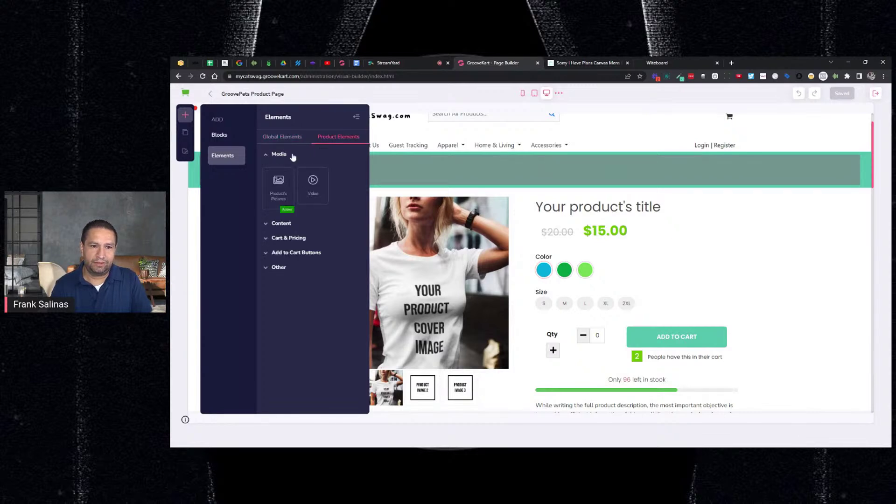
{"action": "left_click", "coordinate": [294, 224]}
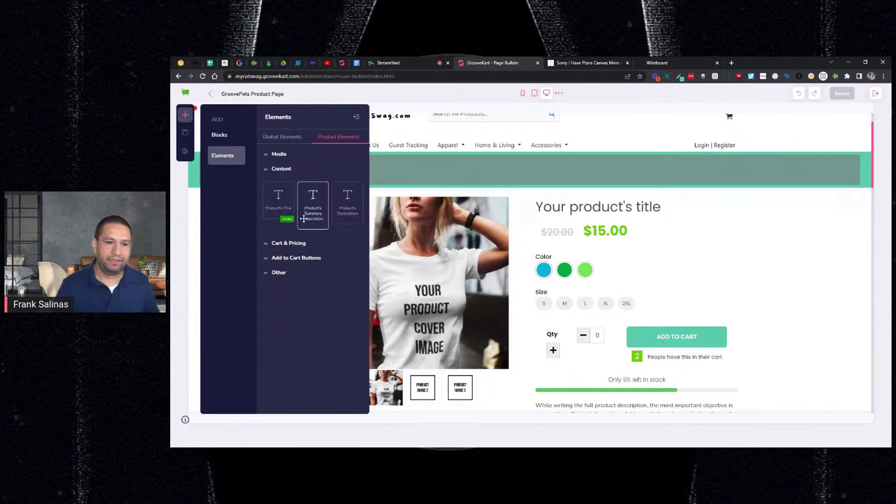
{"action": "left_click", "coordinate": [307, 243]}
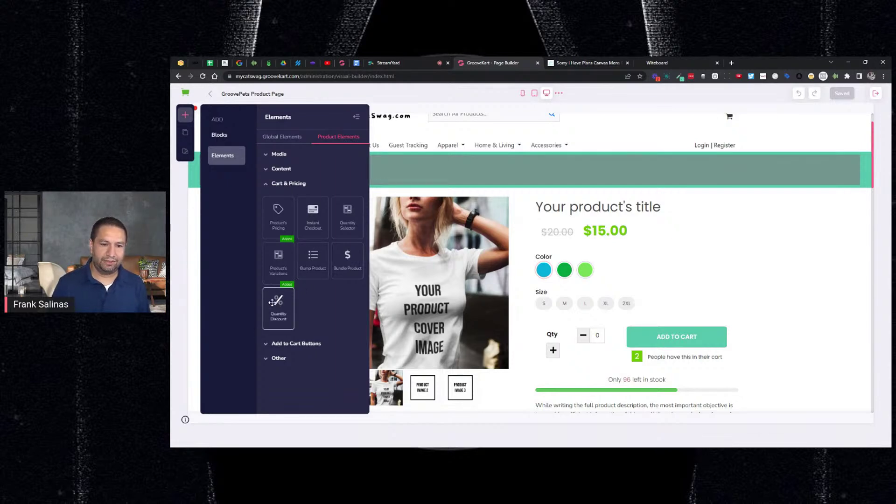
Step: Place a Quantity Discount table below the sizes, save the layout, and view the live Raglan page
{"action": "left_click_drag", "start_coordinate": [274, 304], "coordinate": [274, 304]}
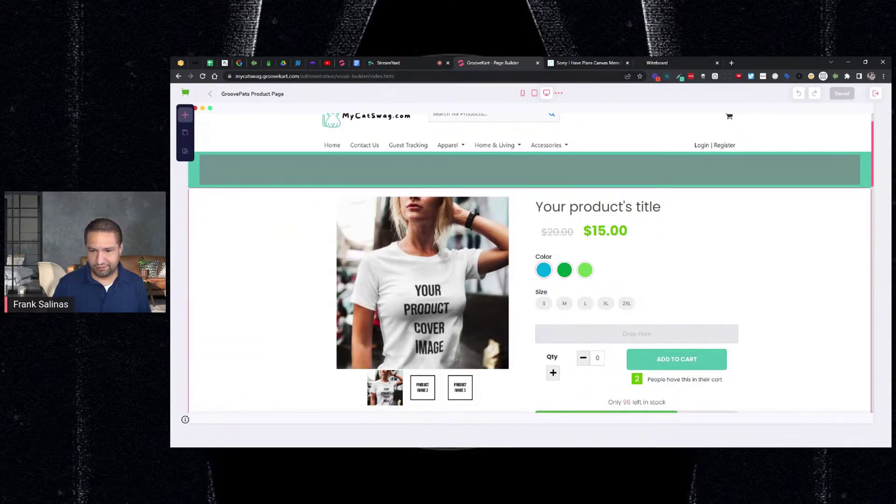
{"action": "left_click_drag", "start_coordinate": [637, 334], "coordinate": [656, 332]}
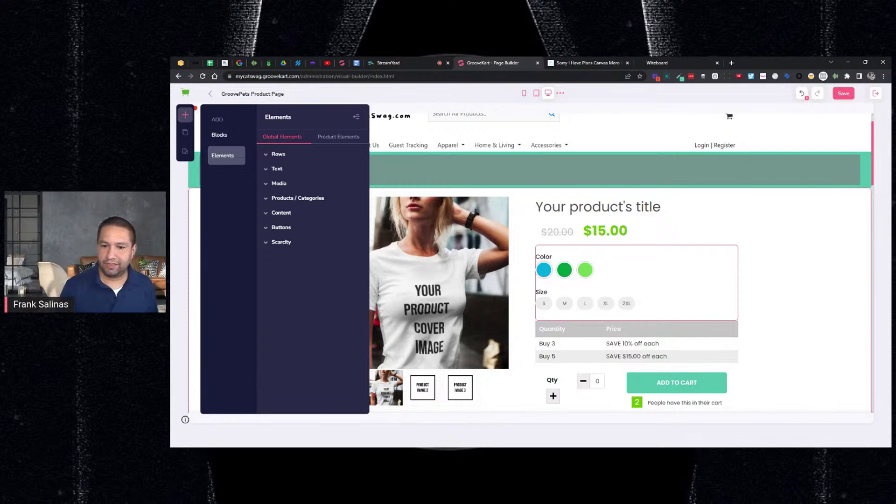
{"action": "left_click", "coordinate": [843, 94]}
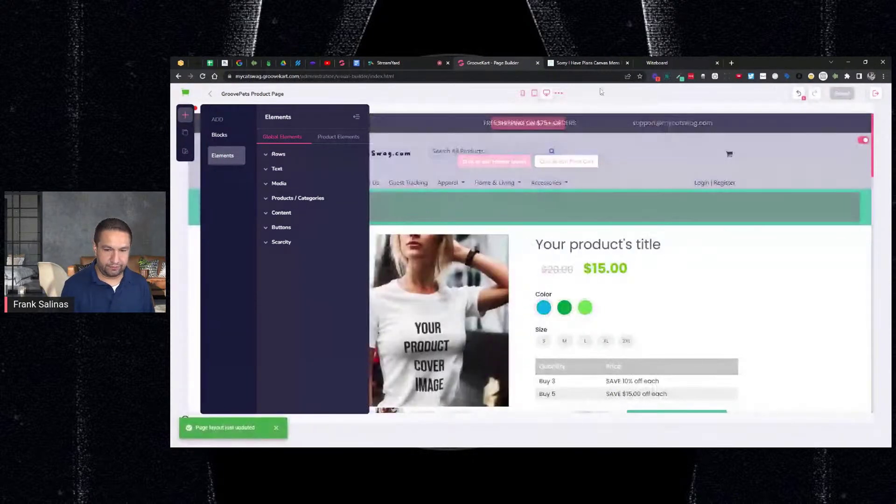
{"action": "left_click", "coordinate": [589, 62]}
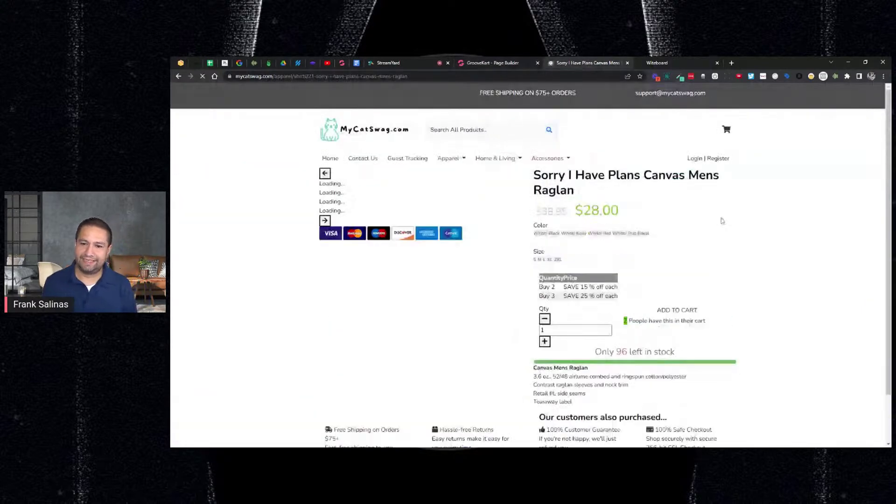
{"action": "scroll", "coordinate": [734, 224], "scroll_direction": "down", "scroll_amount": 2}
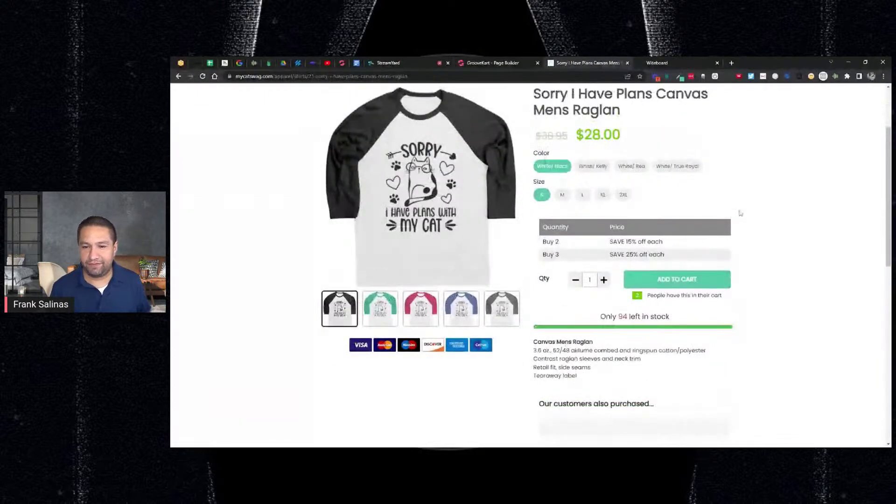
{"action": "scroll", "coordinate": [719, 224], "scroll_direction": "up", "scroll_amount": 1}
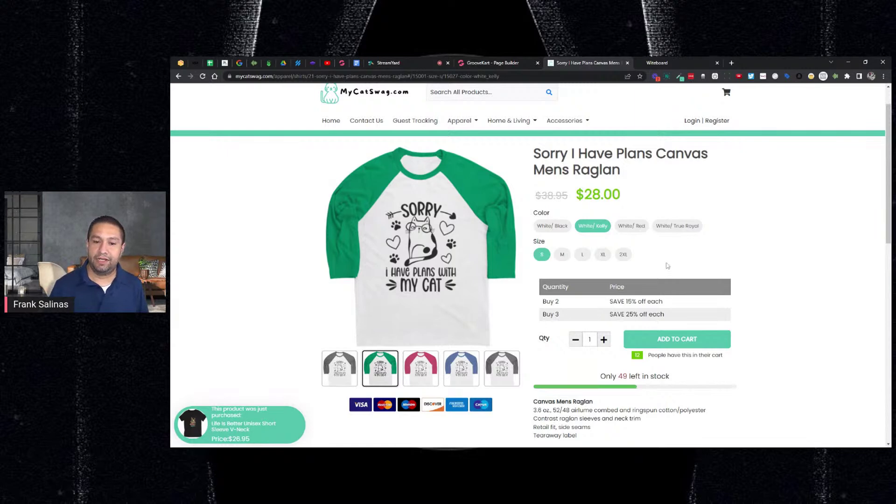
Step: Write '4. Quantity Discounts' below item 3 on the Witeboard, correcting the capital I
{"action": "left_click", "coordinate": [654, 63]}
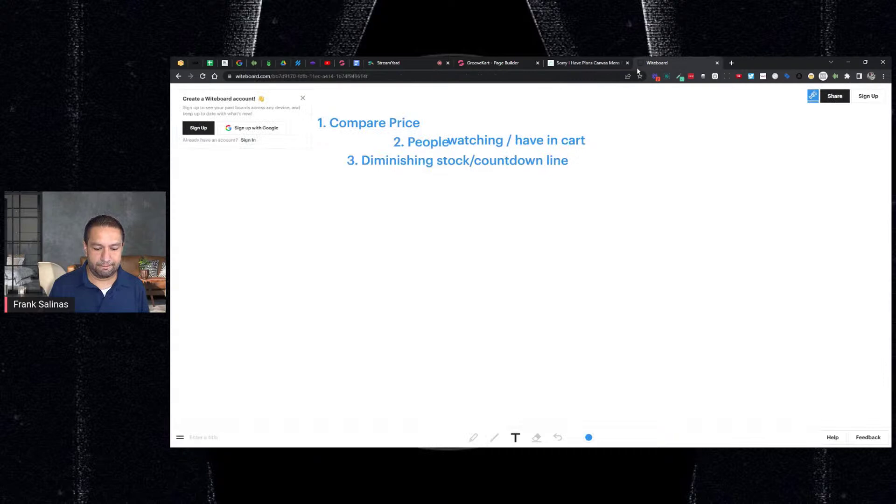
{"action": "left_click", "coordinate": [348, 183]}
{"action": "type", "text": "4. "}
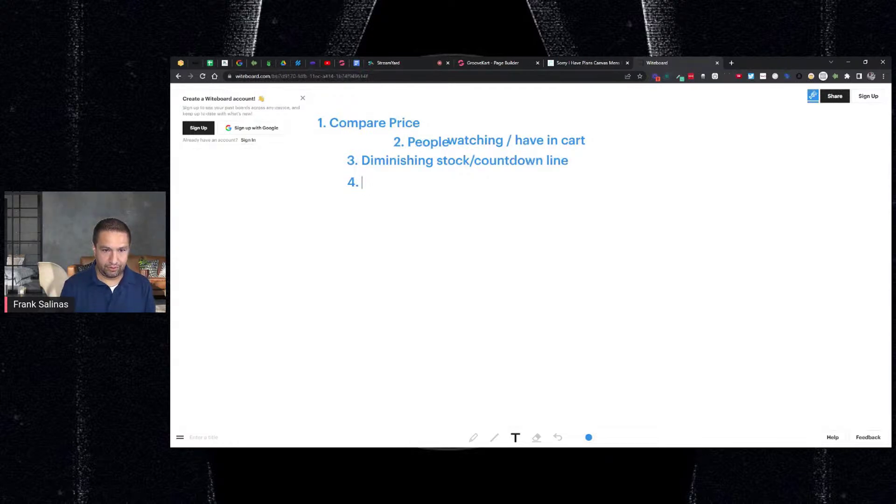
{"action": "type", "text": "Quantity DIscounts"}
{"action": "left_click", "coordinate": [429, 183]}
{"action": "key", "text": "BackSpace"}
{"action": "type", "text": "i"}
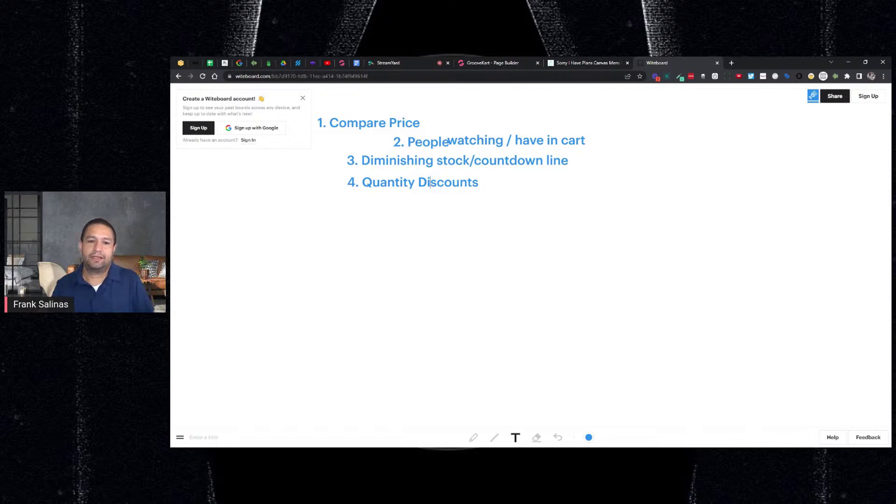
{"action": "left_click", "coordinate": [492, 63]}
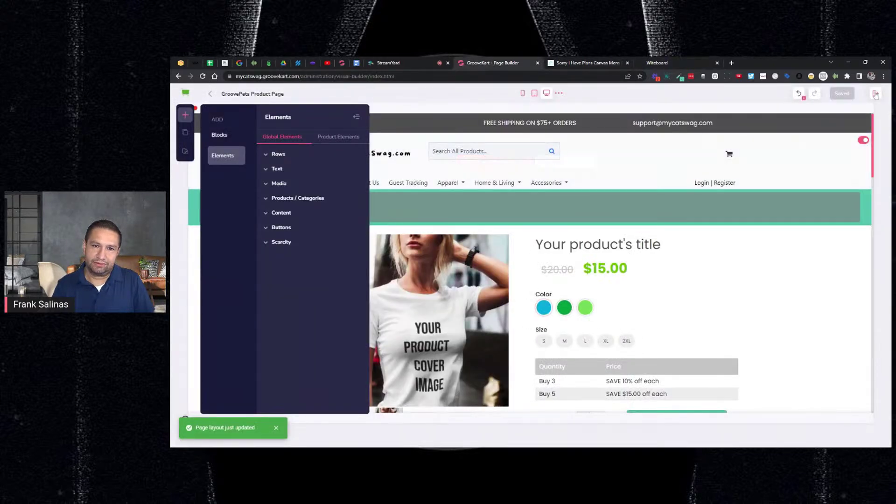
Step: Edit the Raglan from the Products list and go to its Settings step
{"action": "mouse_move", "coordinate": [775, 163]}
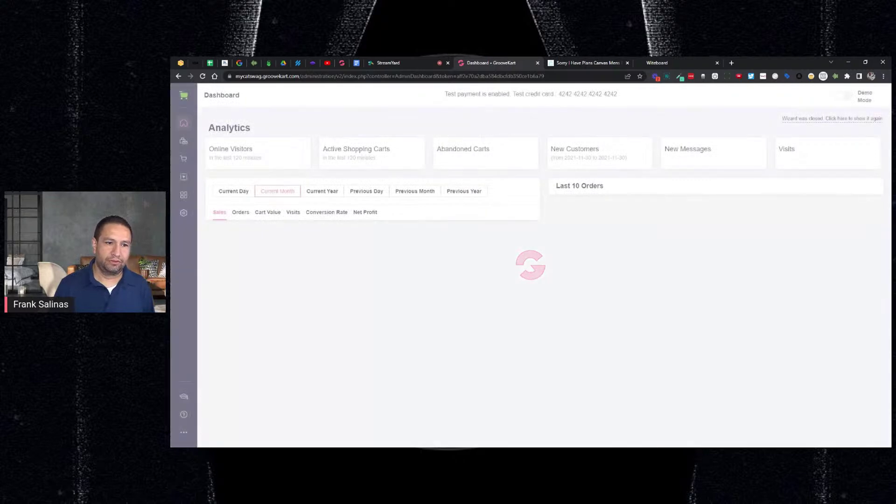
{"action": "left_click", "coordinate": [184, 140]}
{"action": "left_click", "coordinate": [296, 150]}
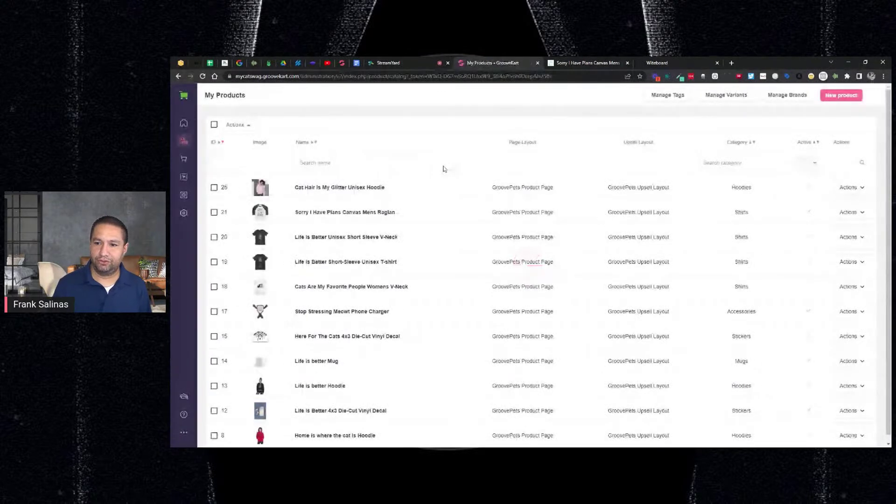
{"action": "left_click", "coordinate": [850, 212]}
{"action": "left_click", "coordinate": [834, 236]}
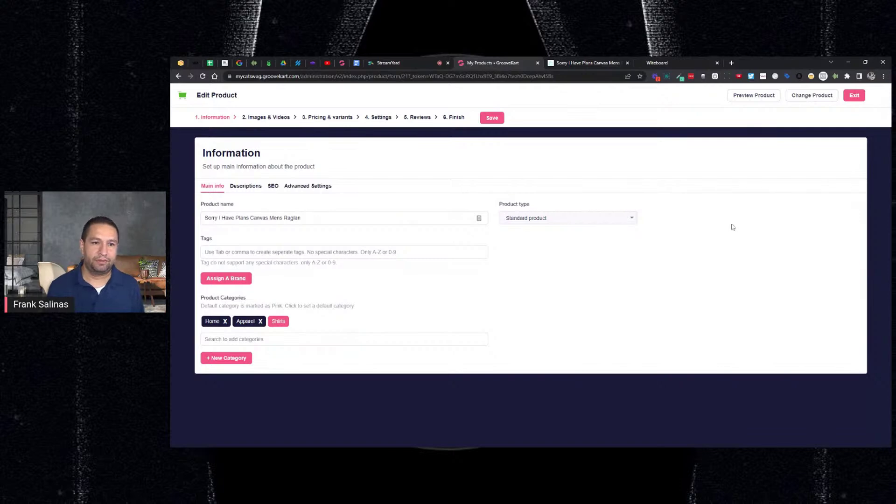
{"action": "left_click", "coordinate": [336, 118]}
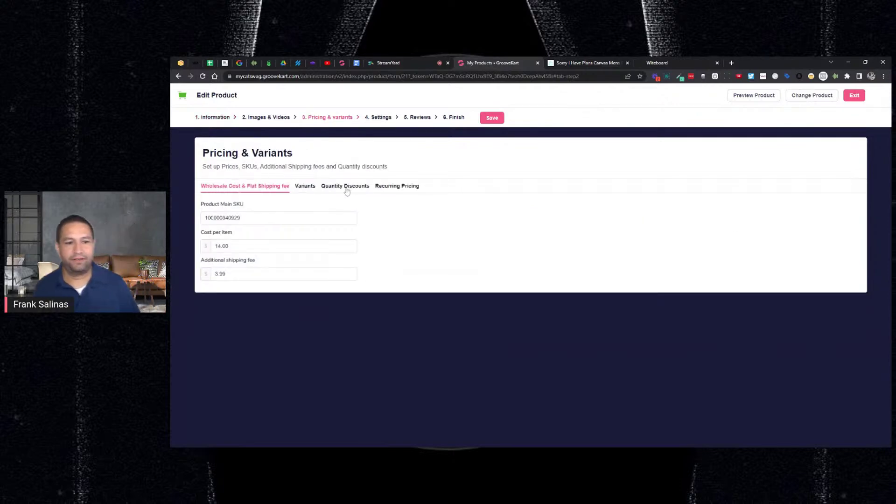
{"action": "left_click", "coordinate": [385, 120]}
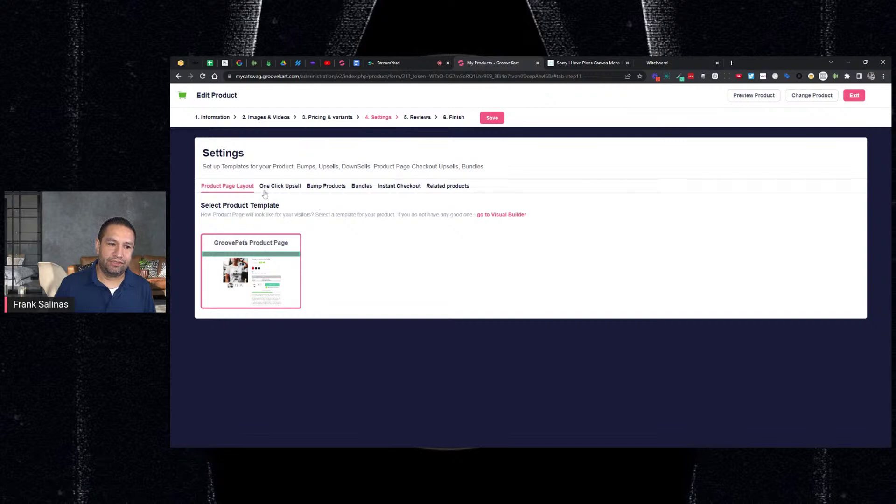
Step: Add Home is where the cat is Hoodie as a one-click upsell for the Raglan
{"action": "left_click", "coordinate": [284, 192]}
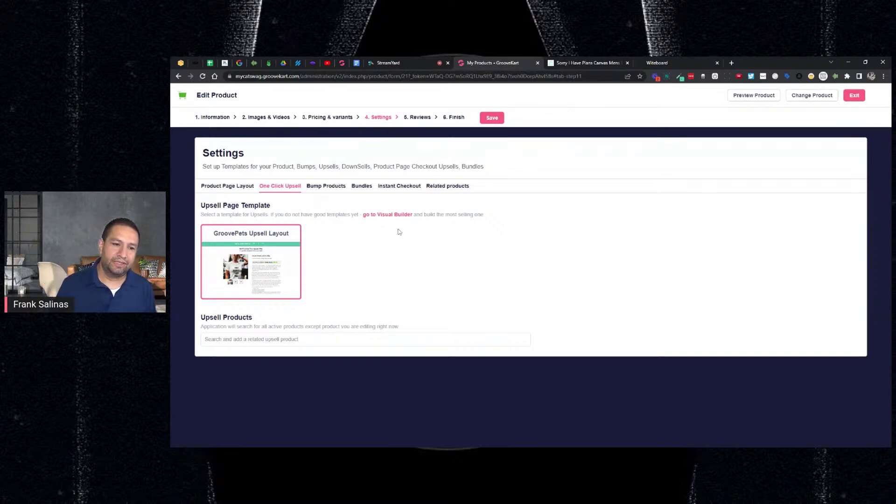
{"action": "left_click", "coordinate": [325, 339]}
{"action": "type", "text": "cat"}
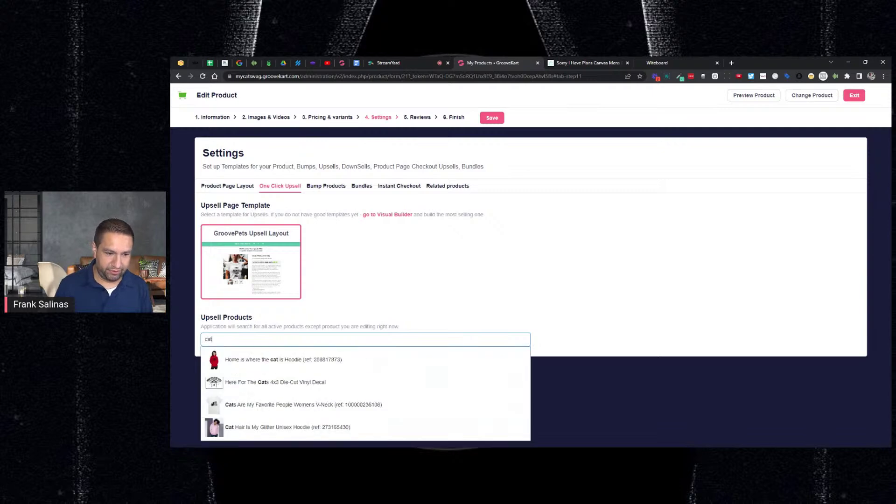
{"action": "left_click", "coordinate": [310, 360]}
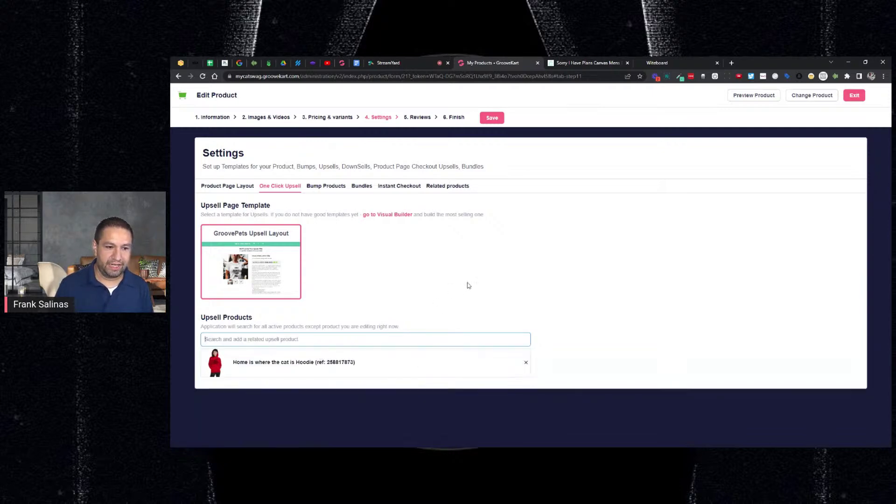
{"action": "left_click", "coordinate": [320, 349]}
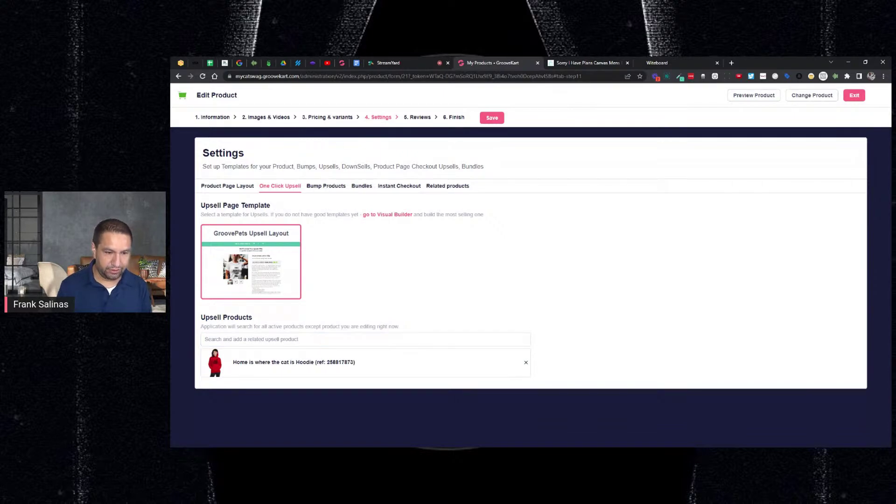
Step: Add Cats Are My Favorite People Womens V-Neck as a second upsell and save
{"action": "left_click", "coordinate": [205, 340]}
{"action": "type", "text": "cat"}
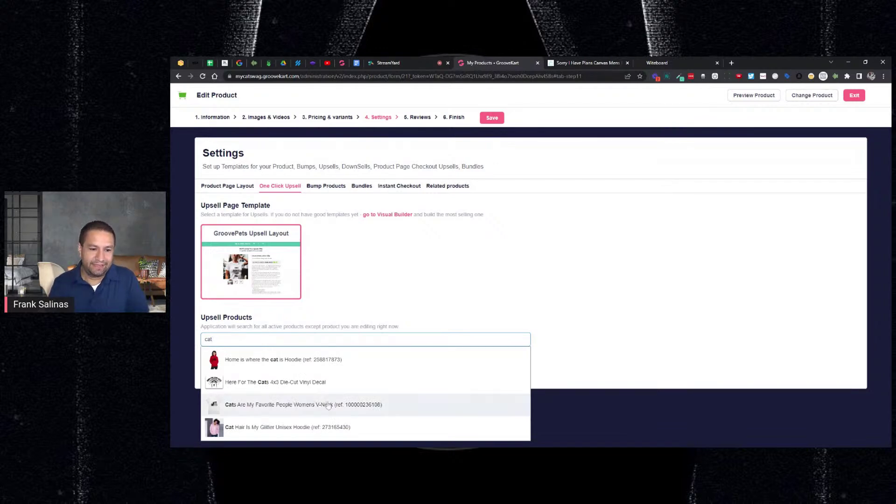
{"action": "left_click", "coordinate": [256, 405]}
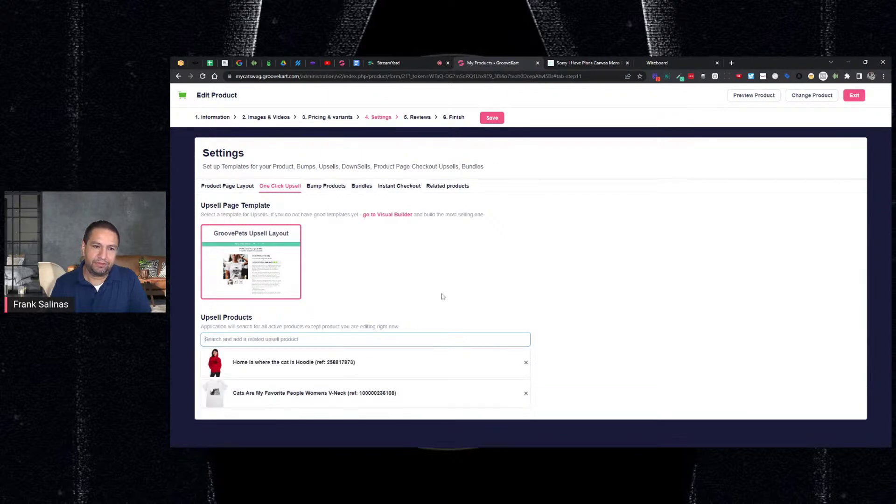
{"action": "left_click", "coordinate": [492, 118]}
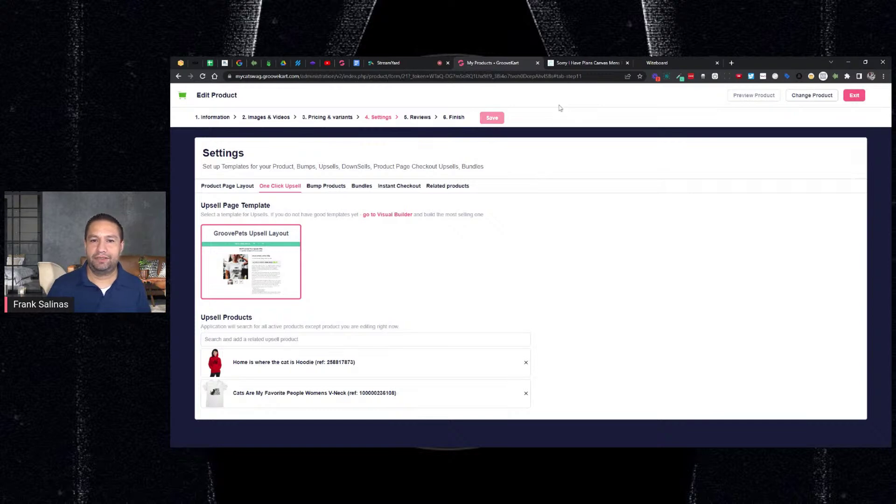
{"action": "left_click", "coordinate": [658, 63]}
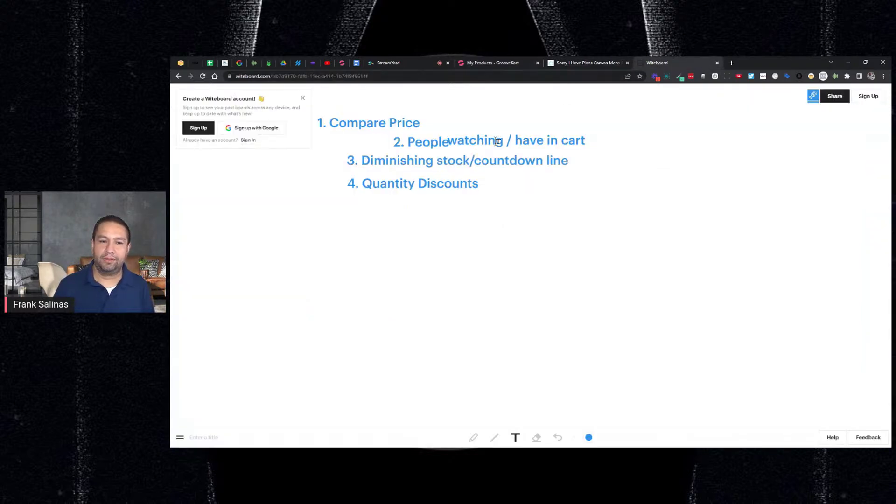
Step: Write '5. 1-Click Upsell' as the new note below Quantity Discounts
{"action": "left_click", "coordinate": [350, 198]}
{"action": "type", "text": "5. One"}
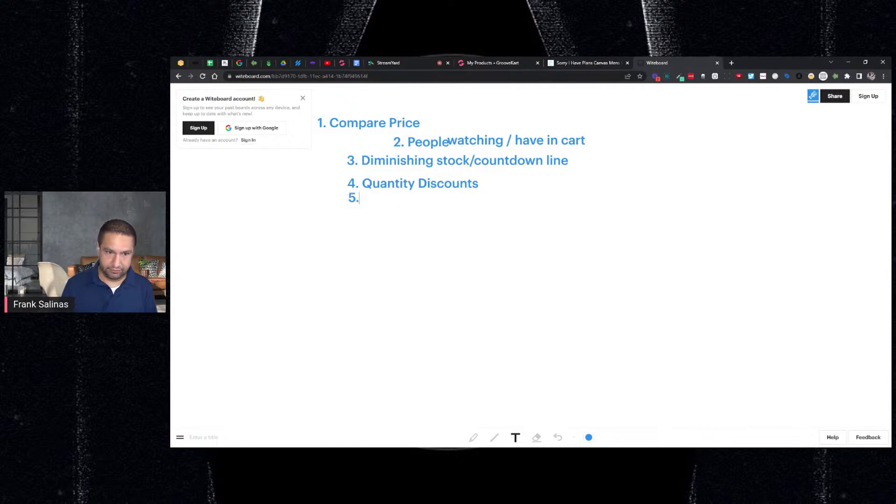
{"action": "key", "text": "BackSpace"}
{"action": "key", "text": "BackSpace"}
{"action": "key", "text": "BackSpace"}
{"action": "type", "text": "1-C"}
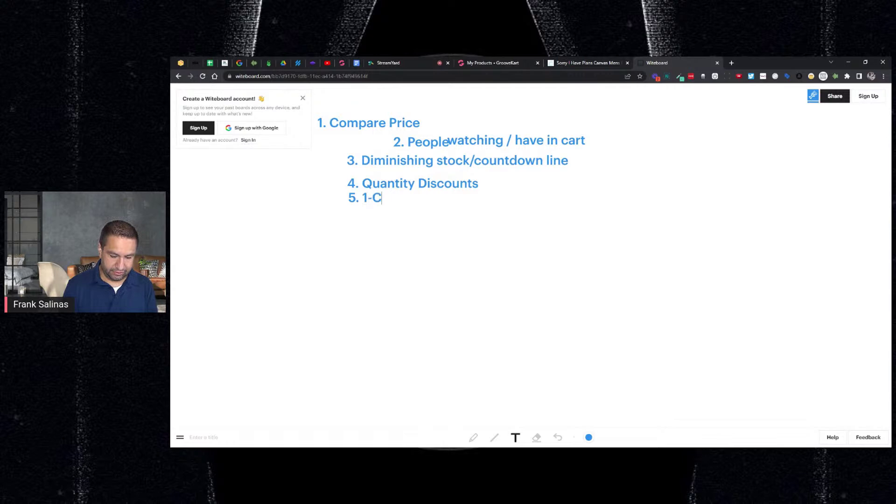
{"action": "type", "text": "lick Upsell"}
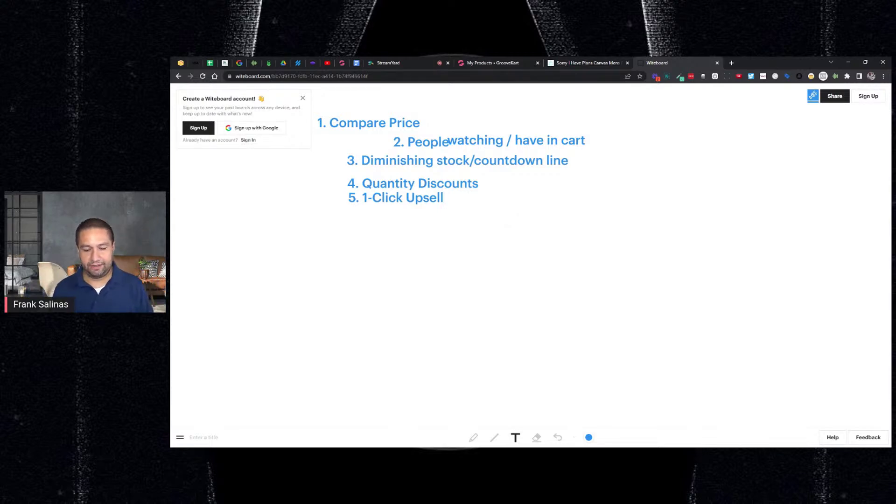
{"action": "left_click", "coordinate": [482, 66]}
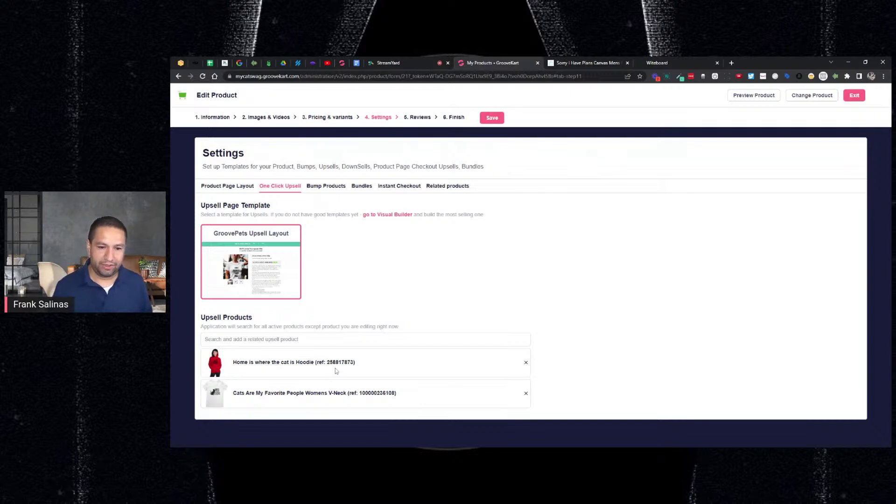
Step: Find Life is better Hoodie via a 'hood' search, add it as an upsell, and save
{"action": "left_click", "coordinate": [336, 339]}
{"action": "type", "text": "hood"}
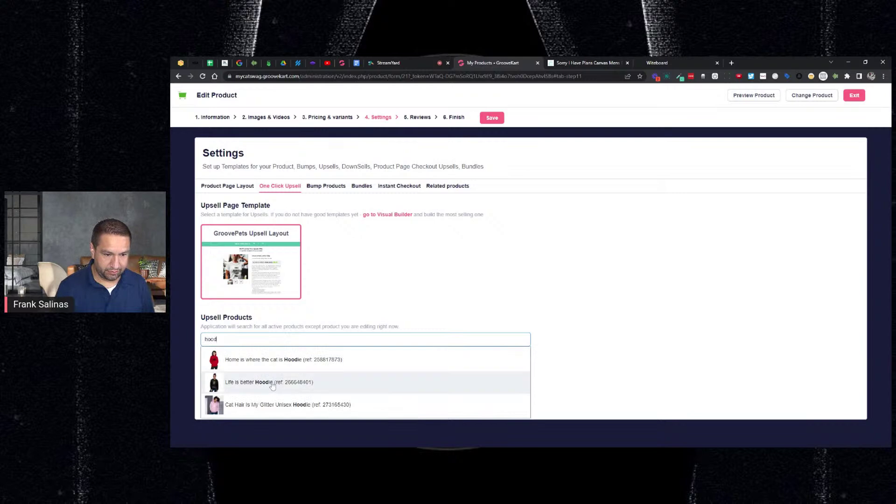
{"action": "left_click", "coordinate": [274, 382]}
{"action": "scroll", "coordinate": [584, 294], "scroll_direction": "down", "scroll_amount": 1}
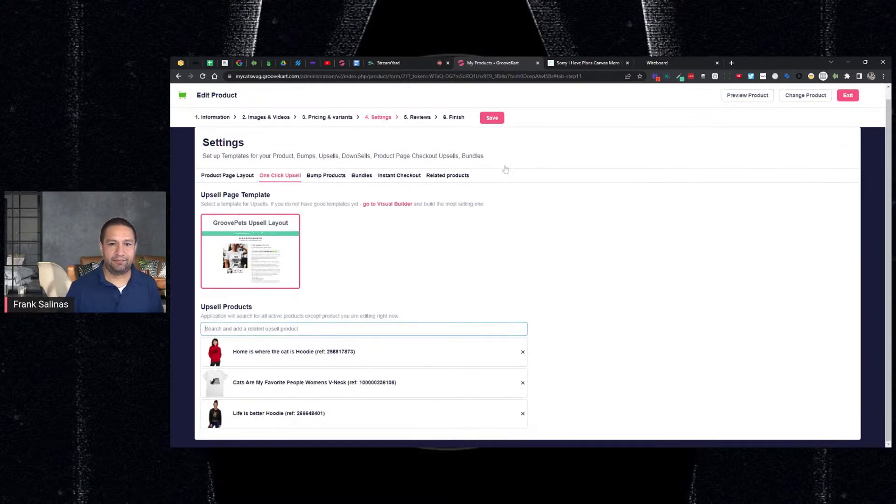
{"action": "left_click", "coordinate": [492, 120]}
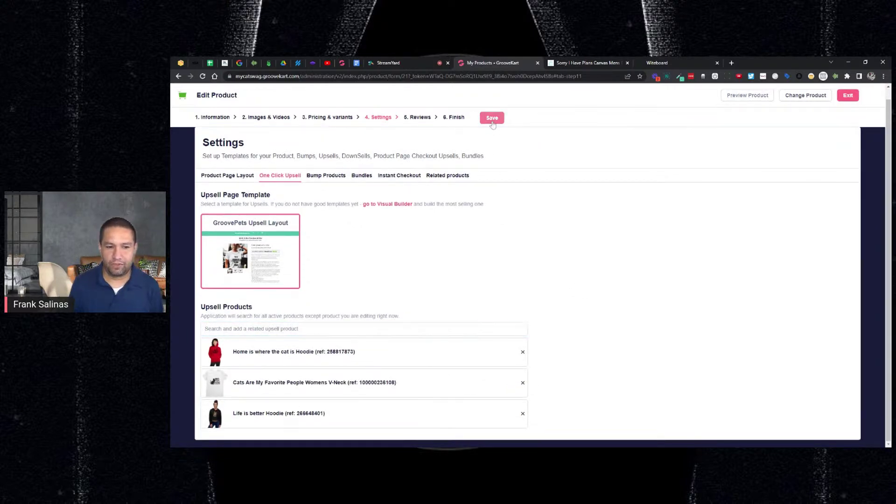
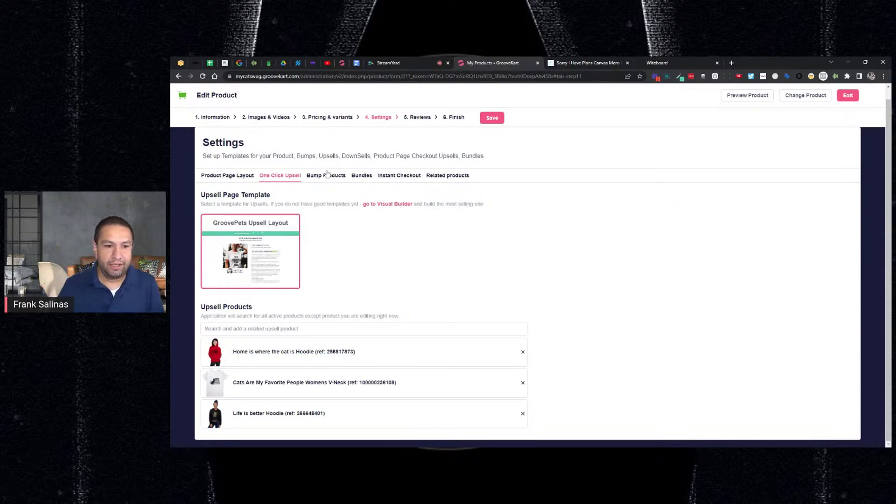
Step: Glance at the whiteboard notes, then show the raglan's still-empty Bump Products settings
{"action": "left_click", "coordinate": [690, 62]}
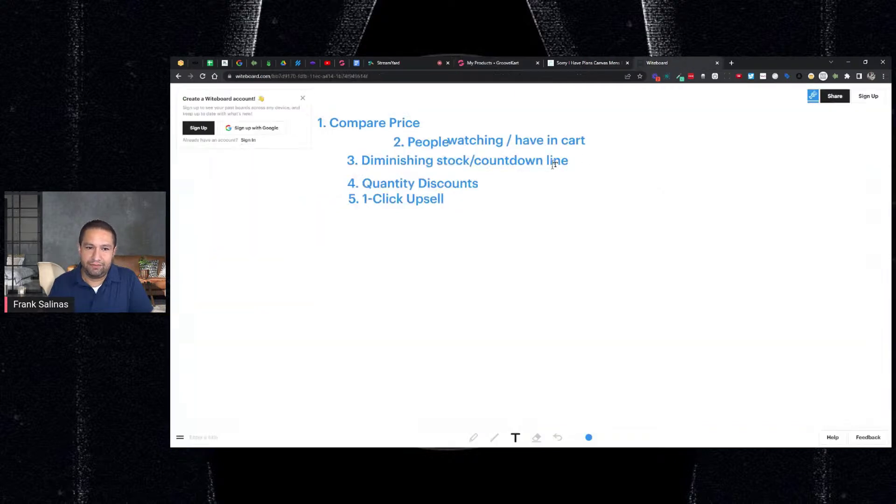
{"action": "left_click", "coordinate": [482, 67]}
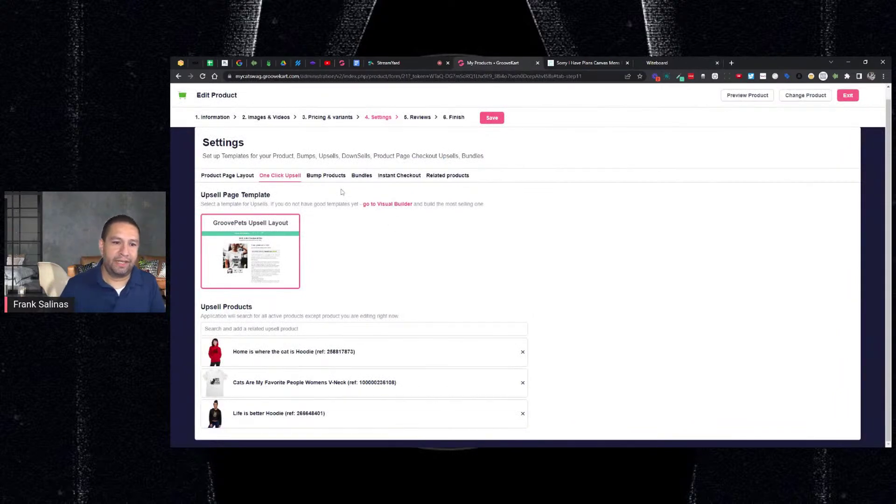
{"action": "left_click", "coordinate": [332, 177]}
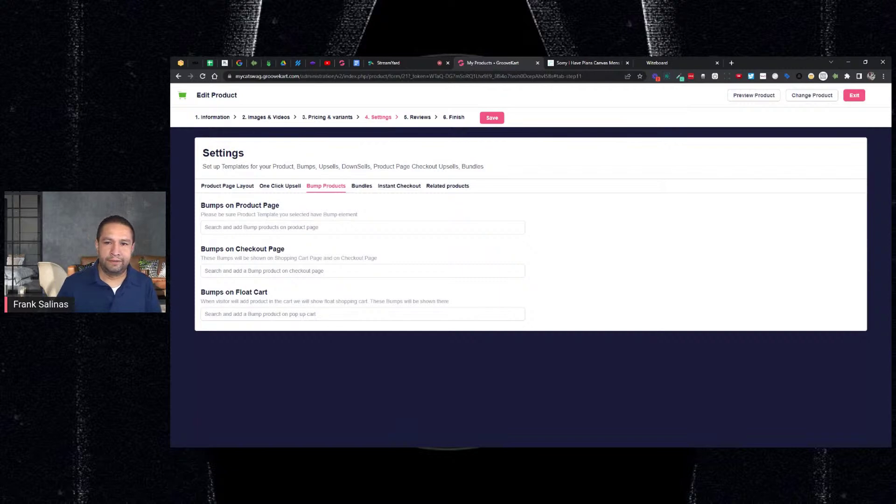
{"action": "left_click", "coordinate": [312, 233]}
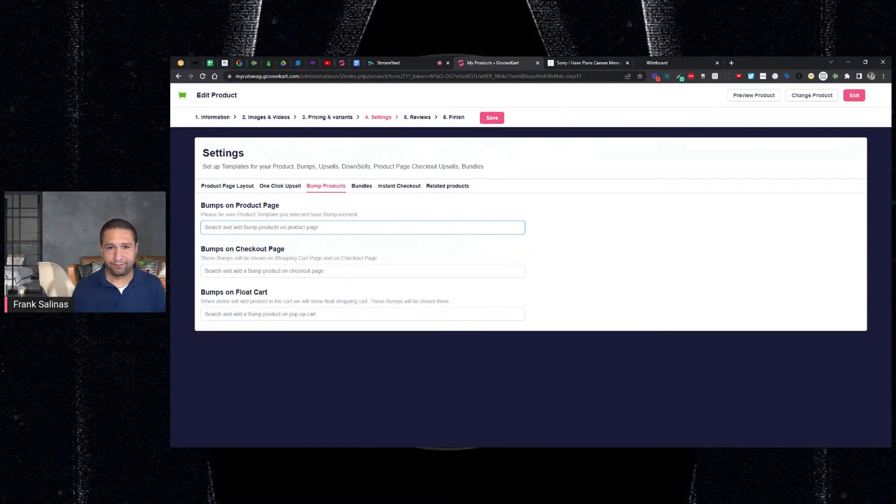
Step: Look over the raglan shirt's live product page
{"action": "left_click", "coordinate": [552, 63]}
{"action": "scroll", "coordinate": [747, 262], "scroll_direction": "down", "scroll_amount": 1}
{"action": "scroll", "coordinate": [760, 266], "scroll_direction": "down", "scroll_amount": 4}
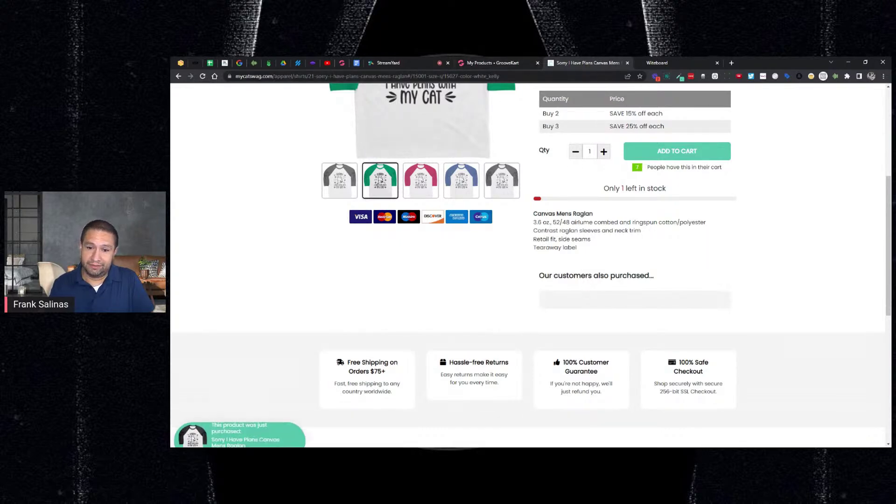
Step: Search 'de' and add Life Is Better 4x3 Die-Cut Vinyl Decal as a product-page bump, then save
{"action": "left_click", "coordinate": [497, 62]}
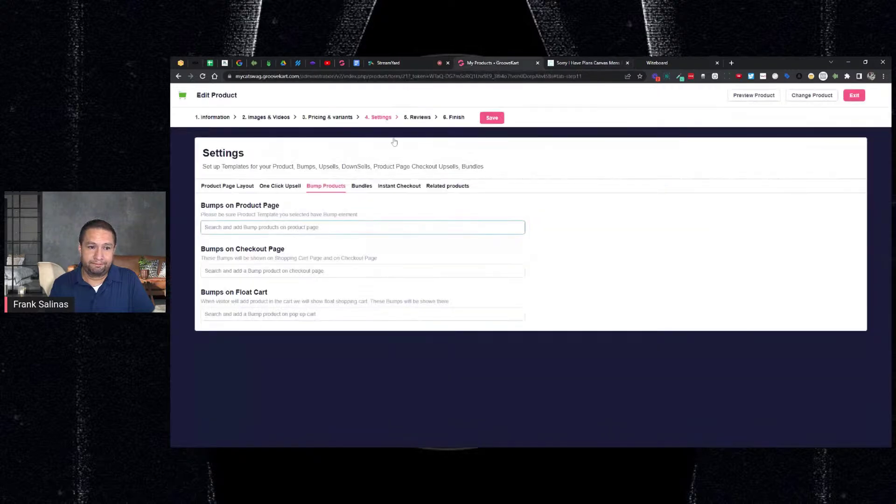
{"action": "type", "text": "stick"}
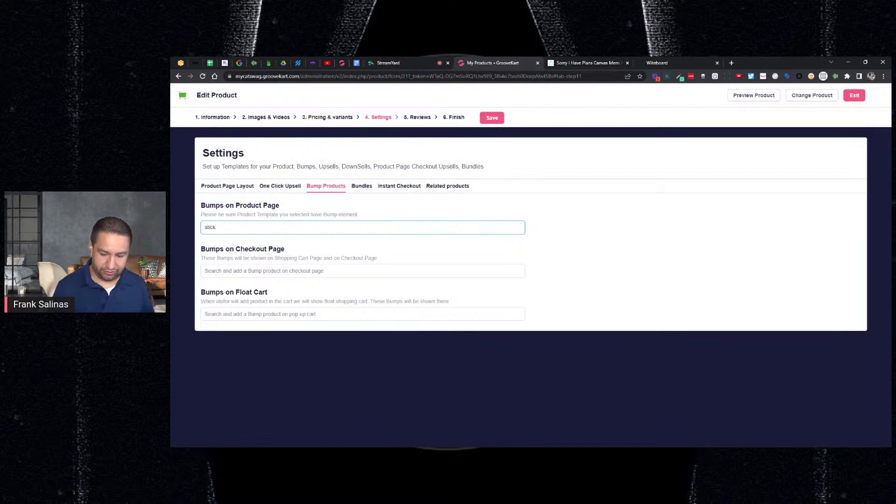
{"action": "key", "text": "ctrl+a"}
{"action": "type", "text": "de"}
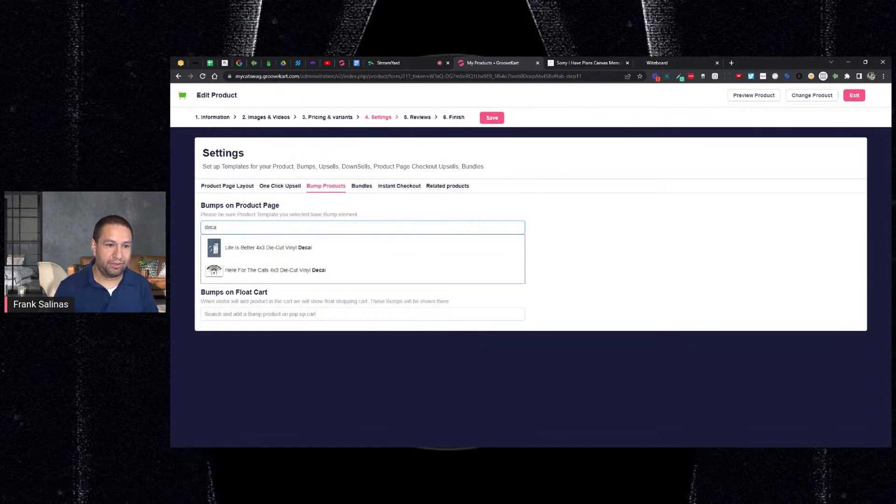
{"action": "left_click", "coordinate": [298, 247]}
{"action": "left_click", "coordinate": [485, 122]}
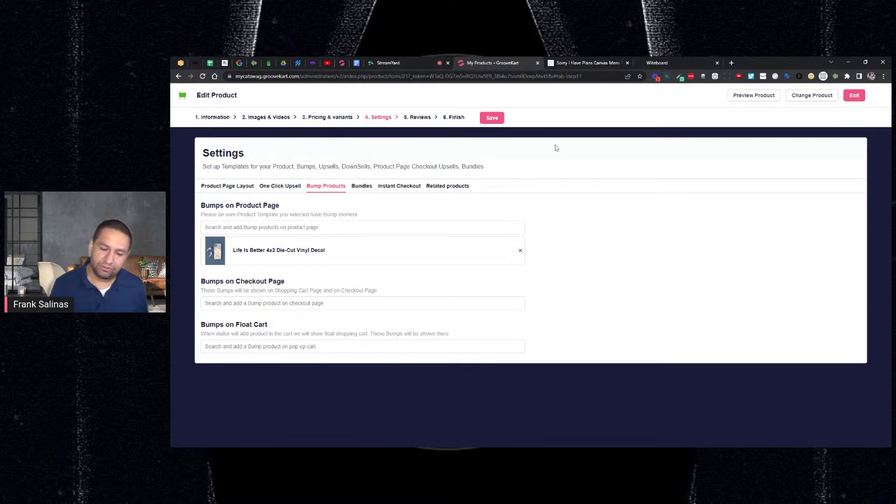
Step: Save, then verify the decal appears at $4.95 under 'Our customers also purchased' on the live page
{"action": "left_click", "coordinate": [493, 117]}
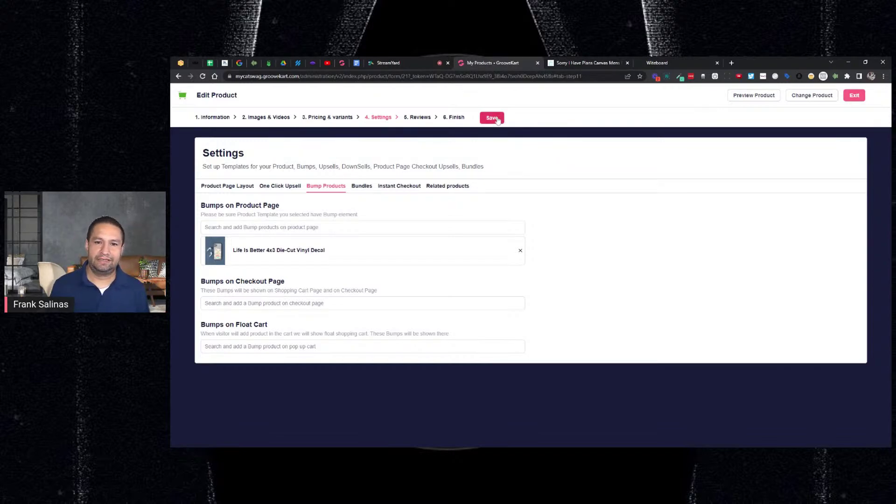
{"action": "left_click", "coordinate": [569, 64]}
{"action": "scroll", "coordinate": [616, 211], "scroll_direction": "up", "scroll_amount": 4}
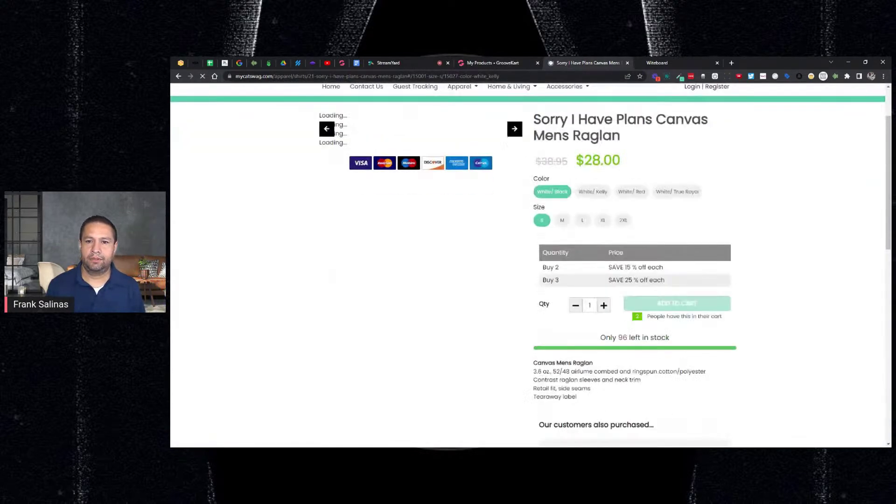
{"action": "scroll", "coordinate": [637, 224], "scroll_direction": "down", "scroll_amount": 2}
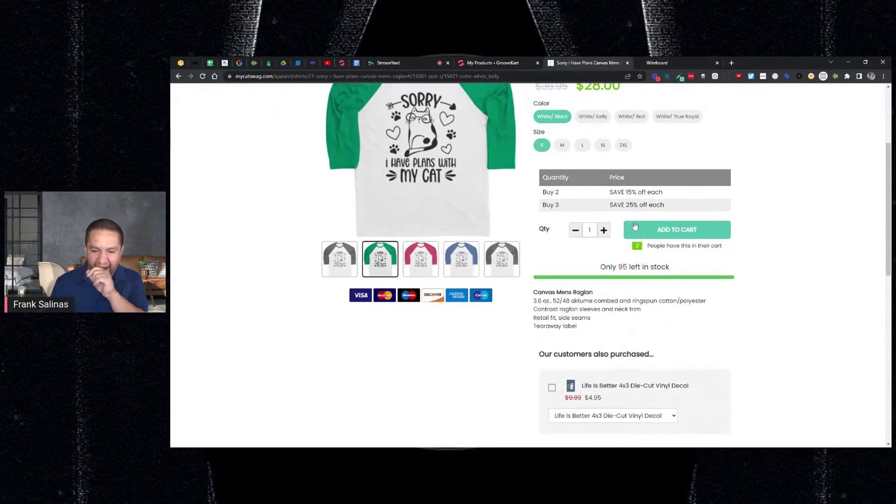
{"action": "left_click", "coordinate": [634, 226]}
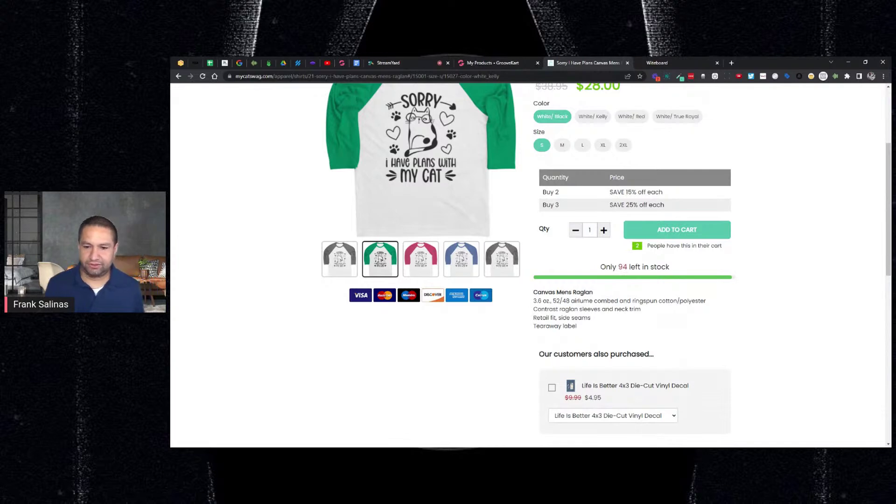
{"action": "scroll", "coordinate": [596, 339], "scroll_direction": "down", "scroll_amount": 1}
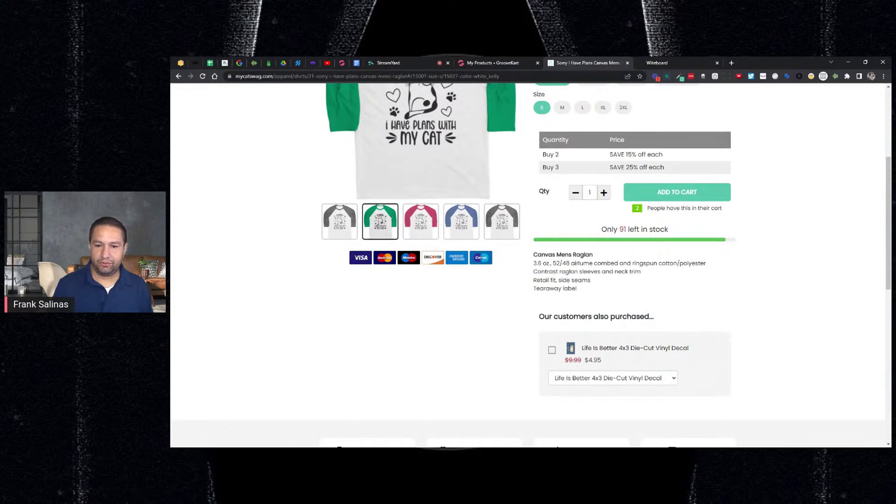
{"action": "double_click", "coordinate": [593, 360]}
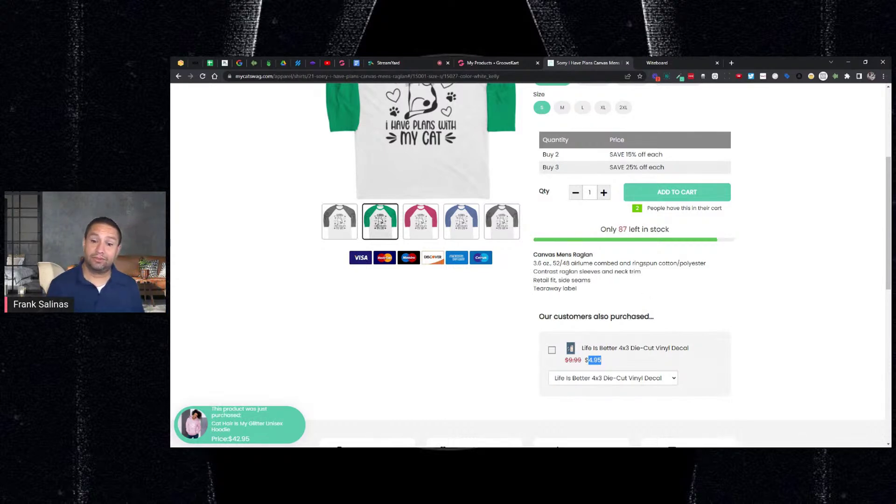
{"action": "scroll", "coordinate": [632, 281], "scroll_direction": "down", "scroll_amount": 1}
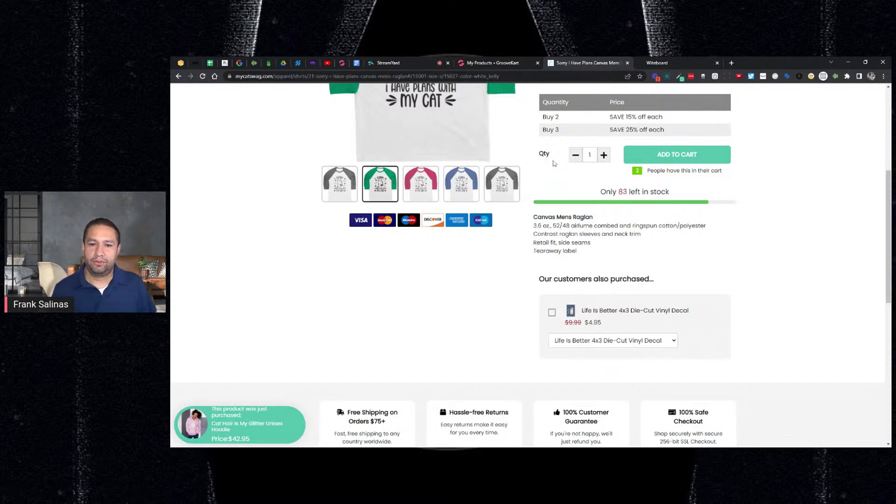
{"action": "left_click", "coordinate": [468, 63]}
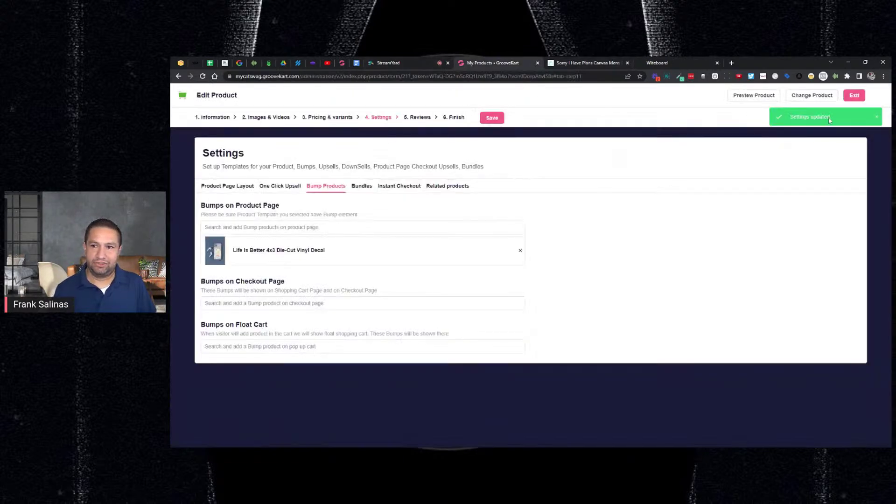
Step: Write '6. Order Bumps' below 1-Click Upsell on the whiteboard list
{"action": "left_click", "coordinate": [653, 62]}
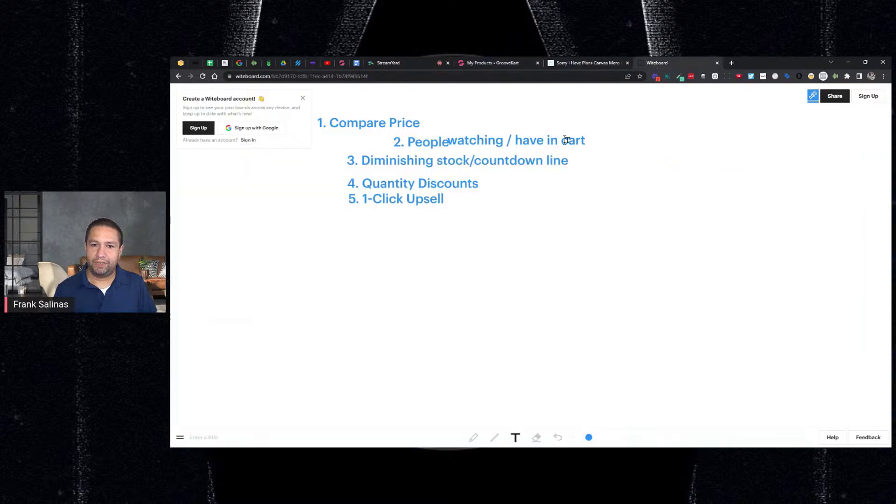
{"action": "left_click", "coordinate": [353, 217]}
{"action": "type", "text": "6. Order B"}
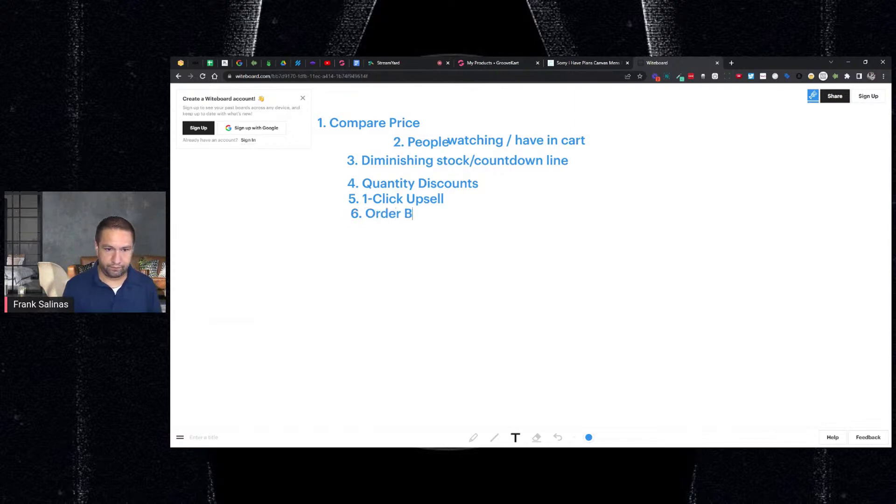
{"action": "type", "text": "umps"}
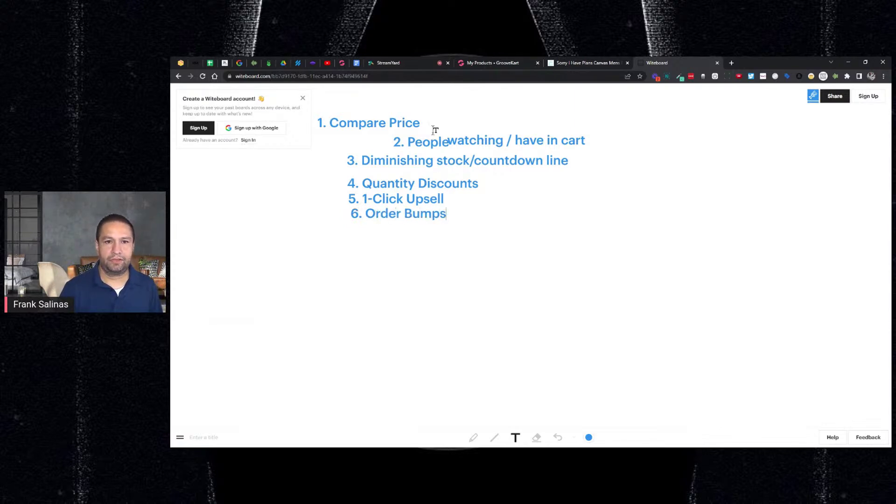
{"action": "left_click", "coordinate": [494, 65]}
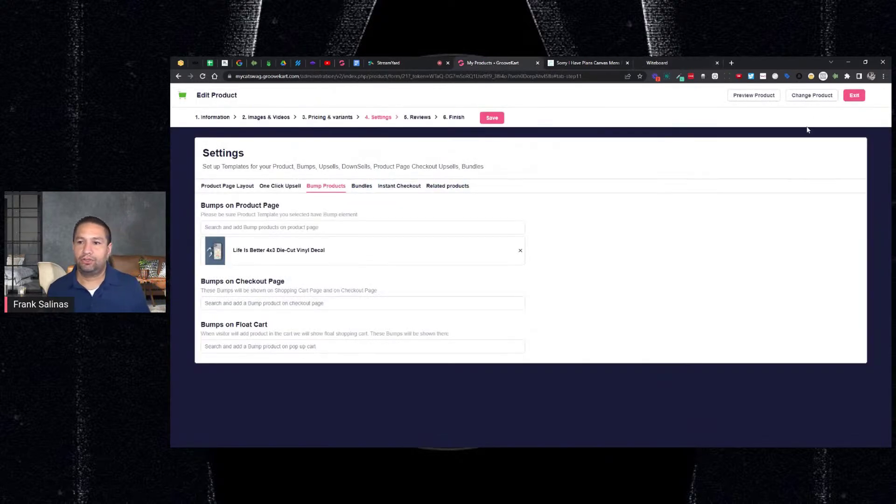
Step: Open the GroovePets Product Page layout in the Page Builder and select its 'Our customers also purchased...' heading
{"action": "left_click", "coordinate": [858, 95]}
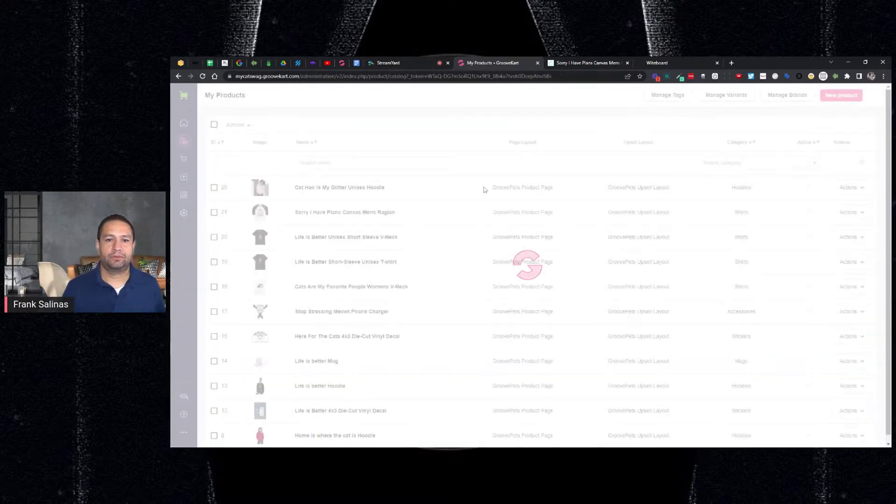
{"action": "left_click", "coordinate": [183, 177]}
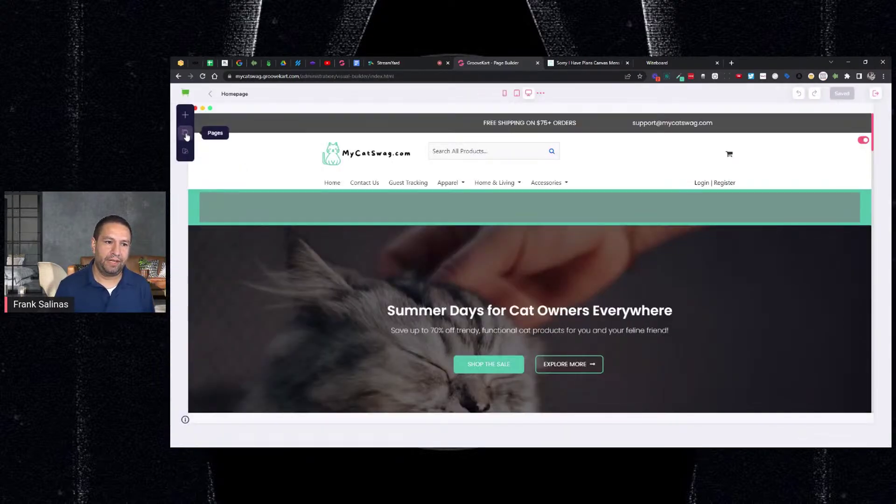
{"action": "left_click", "coordinate": [186, 134]}
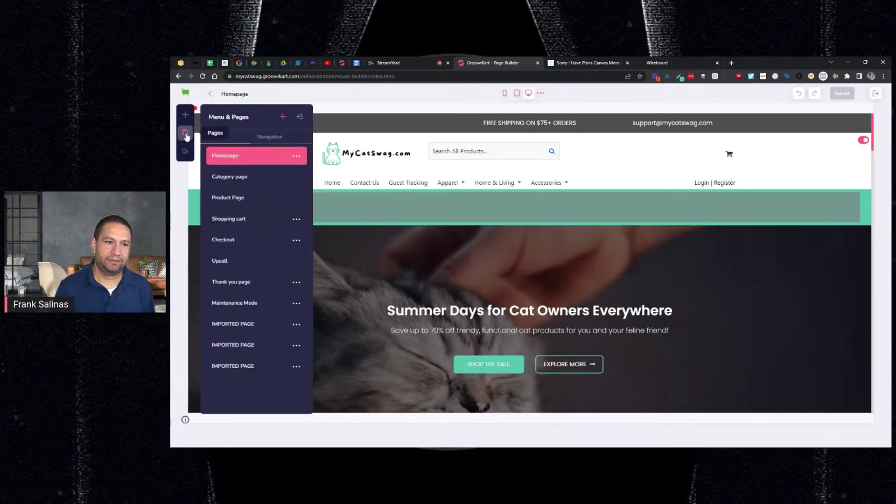
{"action": "left_click", "coordinate": [236, 203]}
{"action": "left_click", "coordinate": [260, 148]}
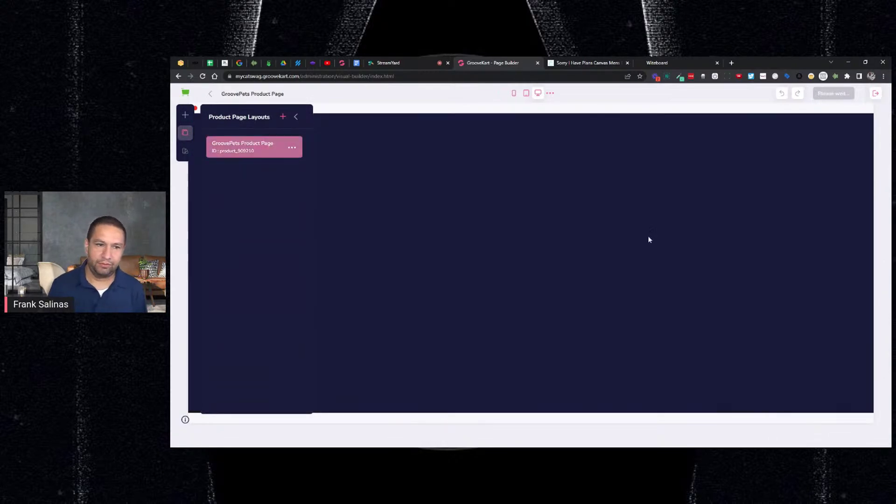
{"action": "scroll", "coordinate": [739, 257], "scroll_direction": "down", "scroll_amount": 10}
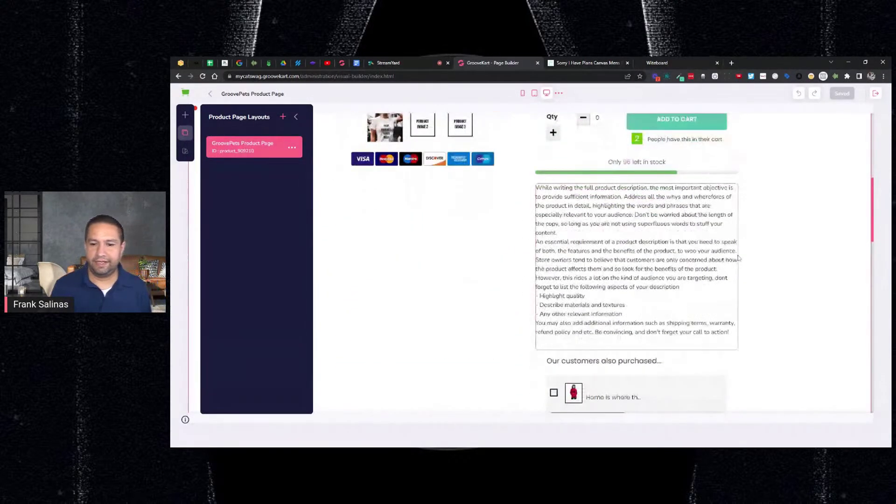
{"action": "left_click", "coordinate": [632, 213]}
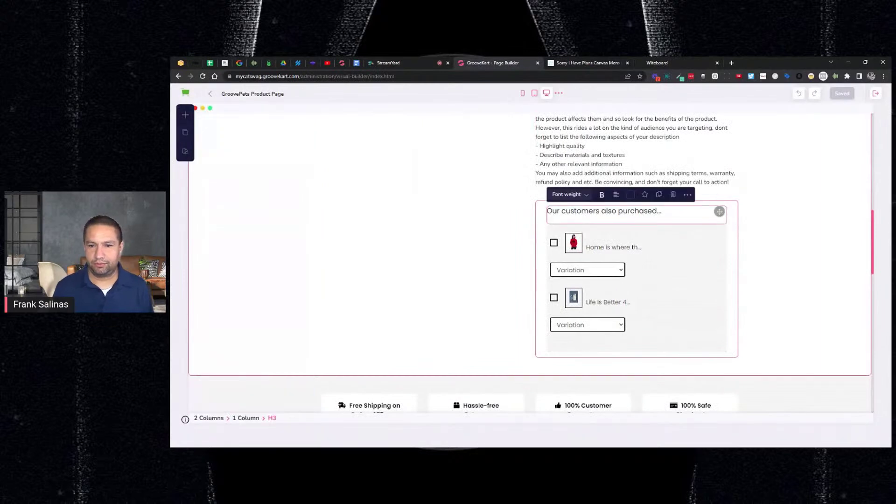
{"action": "scroll", "coordinate": [744, 236], "scroll_direction": "down", "scroll_amount": 10}
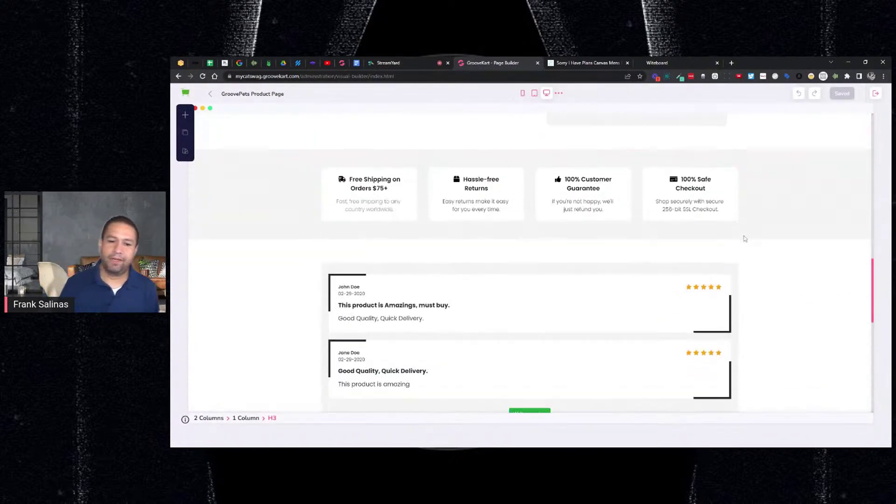
{"action": "scroll", "coordinate": [763, 240], "scroll_direction": "down", "scroll_amount": 3}
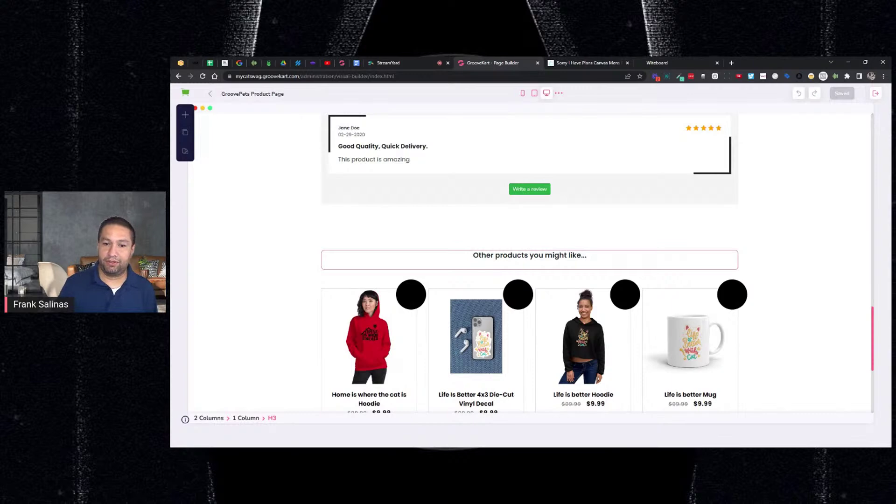
{"action": "scroll", "coordinate": [761, 243], "scroll_direction": "up", "scroll_amount": 10}
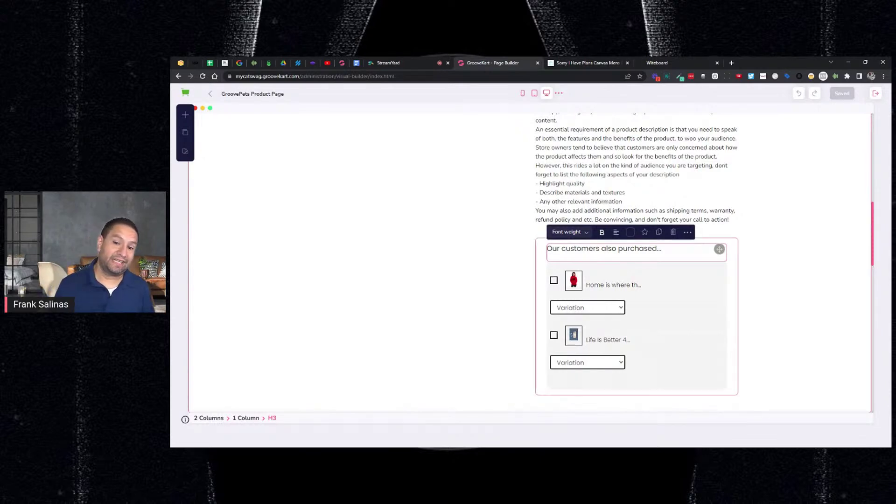
Step: Reword the upsell heading to bold italic 'Add this to your order and SAVE!', then reload the live raglan page
{"action": "key", "text": "ctrl+a"}
{"action": "type", "text": "Add this to your"}
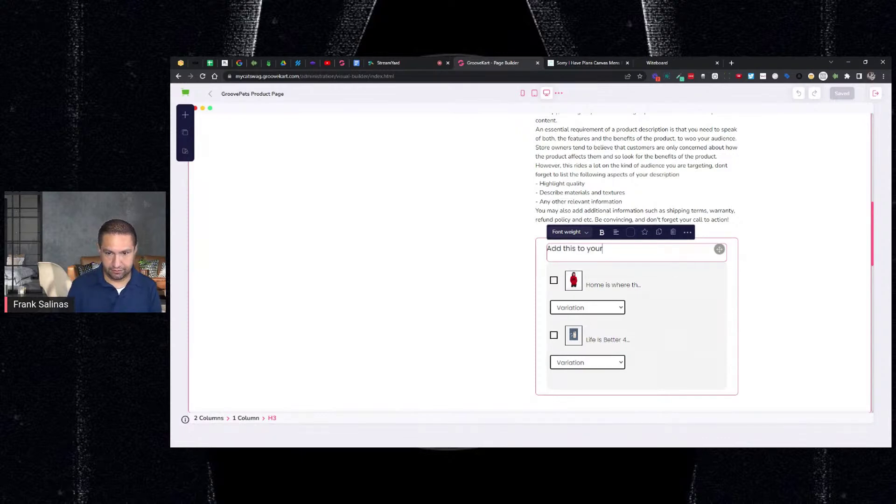
{"action": "type", "text": " order ond SAVE!"}
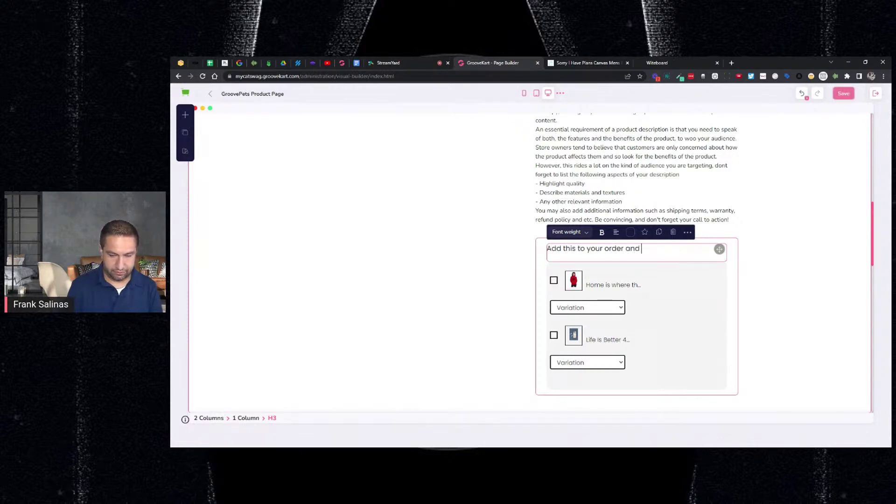
{"action": "triple_click", "coordinate": [611, 248]}
{"action": "left_click", "coordinate": [605, 243]}
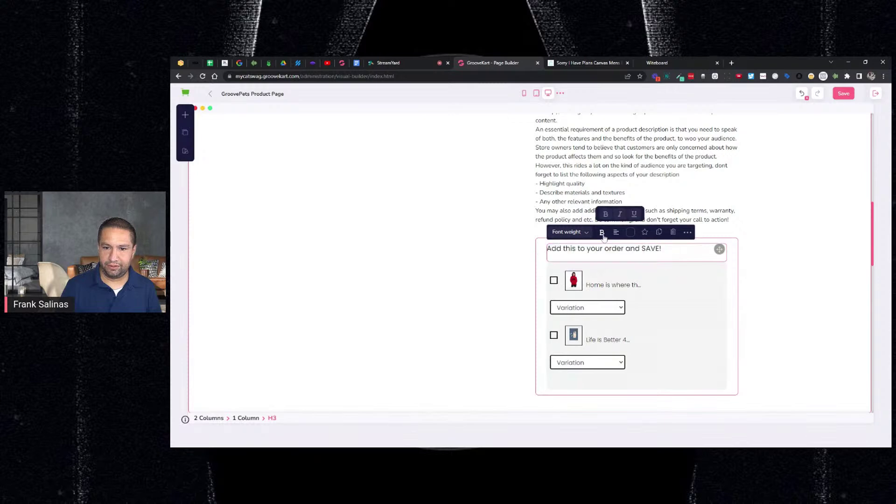
{"action": "triple_click", "coordinate": [604, 248]}
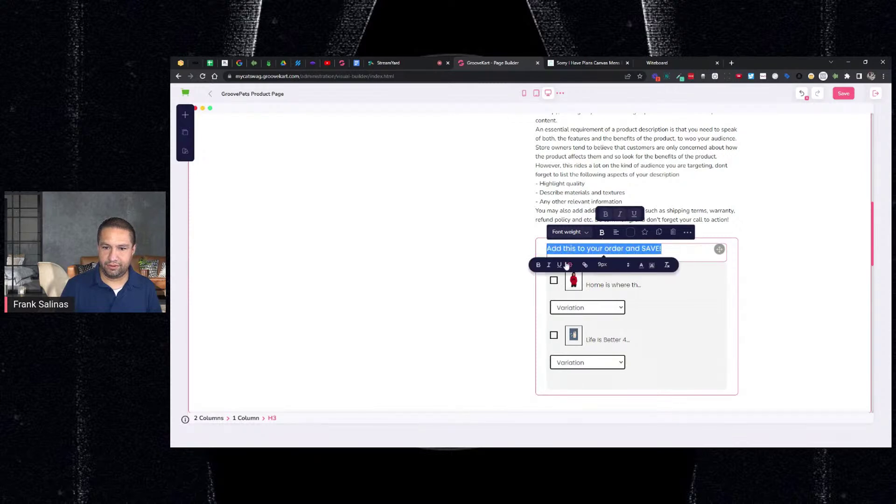
{"action": "left_click", "coordinate": [539, 264]}
{"action": "left_click", "coordinate": [551, 264]}
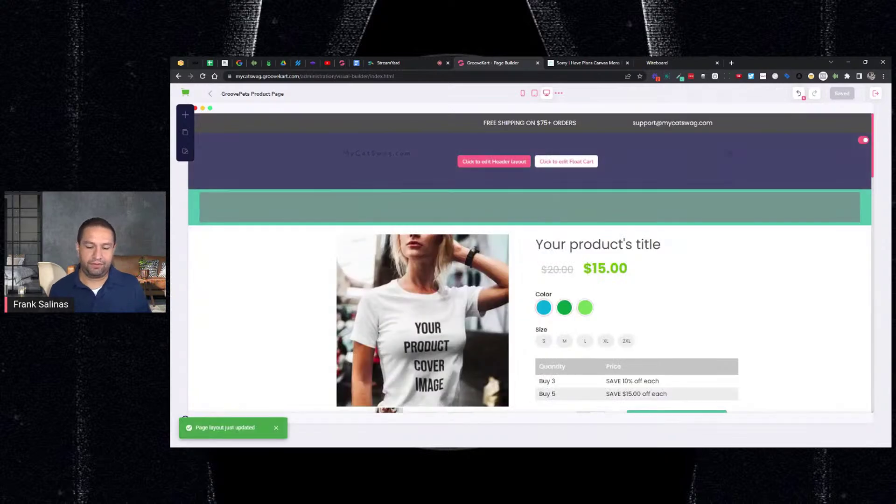
{"action": "left_click", "coordinate": [609, 64]}
{"action": "key", "text": "F5"}
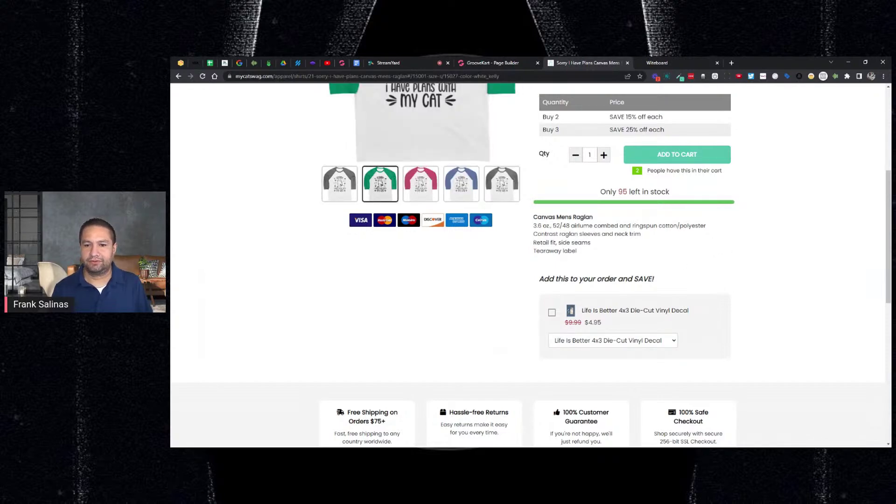
Step: Go back to the GrooveKart Page Builder tab
{"action": "left_click", "coordinate": [467, 66]}
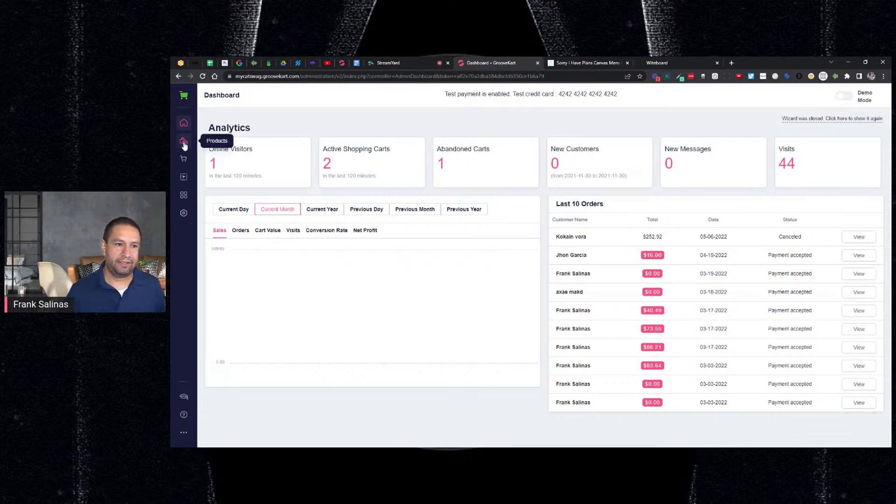
Step: Open the Sorry I Have Plans Canvas Mens Raglan for editing from My Products
{"action": "mouse_move", "coordinate": [186, 140]}
{"action": "left_click", "coordinate": [233, 140]}
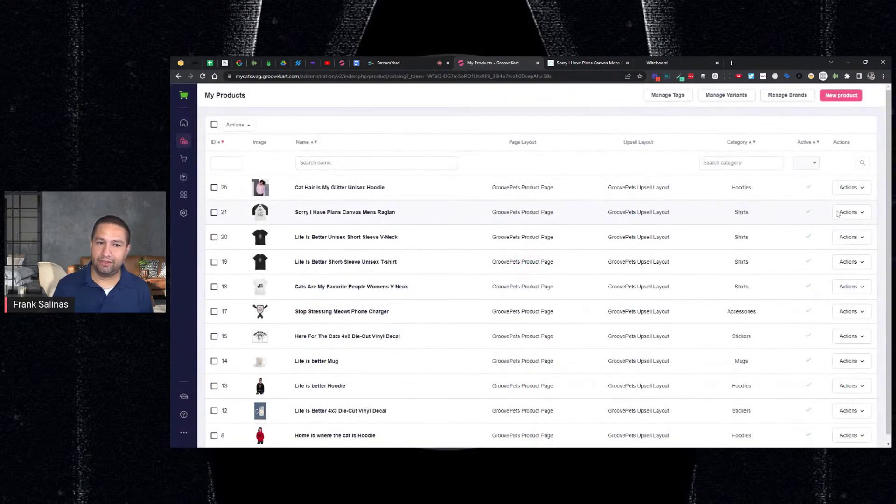
{"action": "left_click", "coordinate": [841, 213]}
{"action": "left_click", "coordinate": [823, 244]}
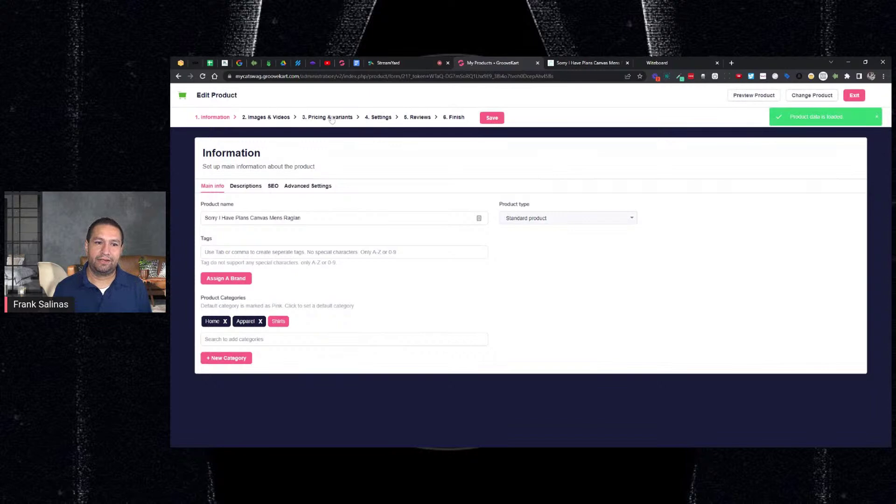
Step: Add Here For The Cats 4x3 Die-Cut Vinyl Decal as a product-page bump and save
{"action": "left_click", "coordinate": [376, 118]}
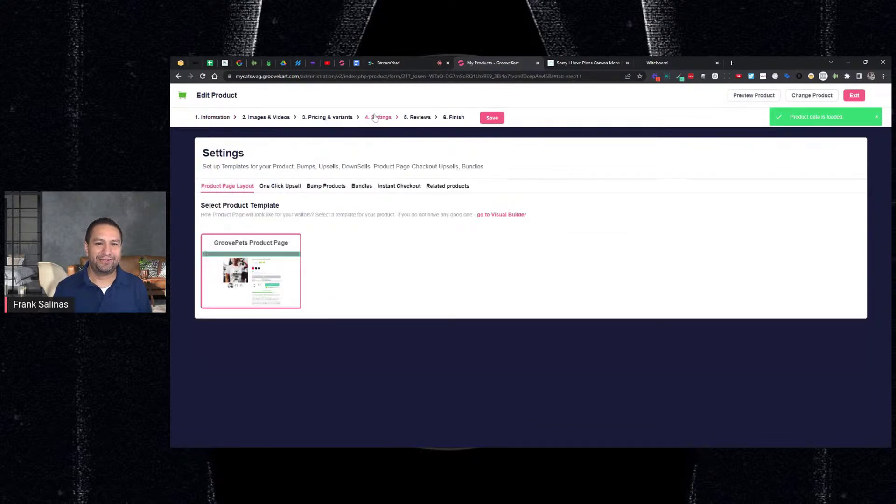
{"action": "left_click", "coordinate": [309, 187]}
{"action": "left_click", "coordinate": [205, 227]}
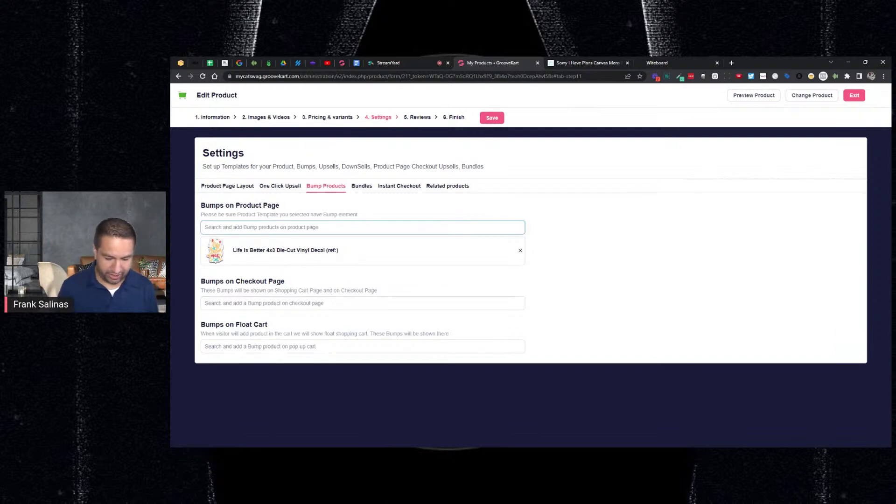
{"action": "type", "text": "dec"}
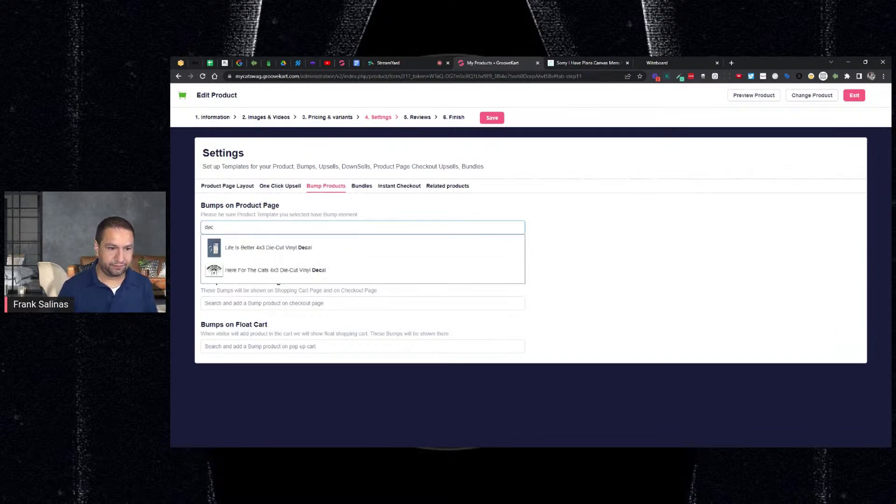
{"action": "left_click", "coordinate": [270, 268]}
{"action": "left_click", "coordinate": [492, 118]}
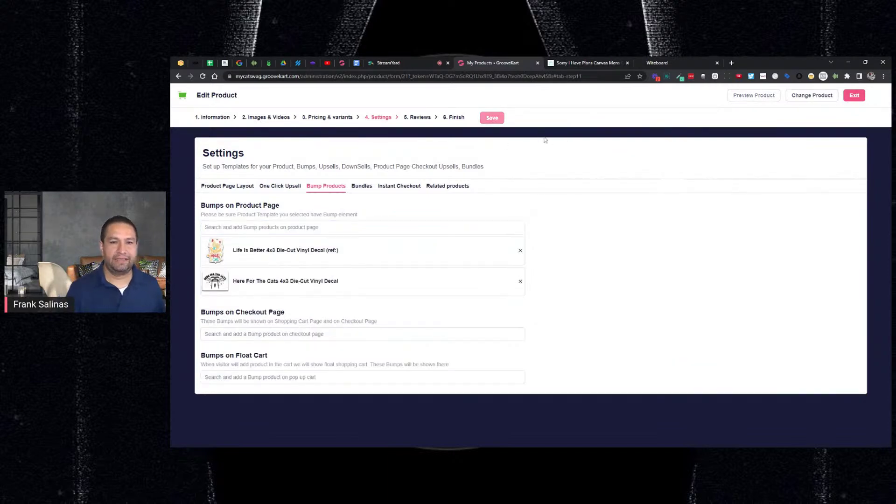
{"action": "left_click", "coordinate": [586, 65]}
Step: Reload the live raglan page and check both decal add-ons, with Here For The Cats at $0.00
{"action": "key", "text": "F5"}
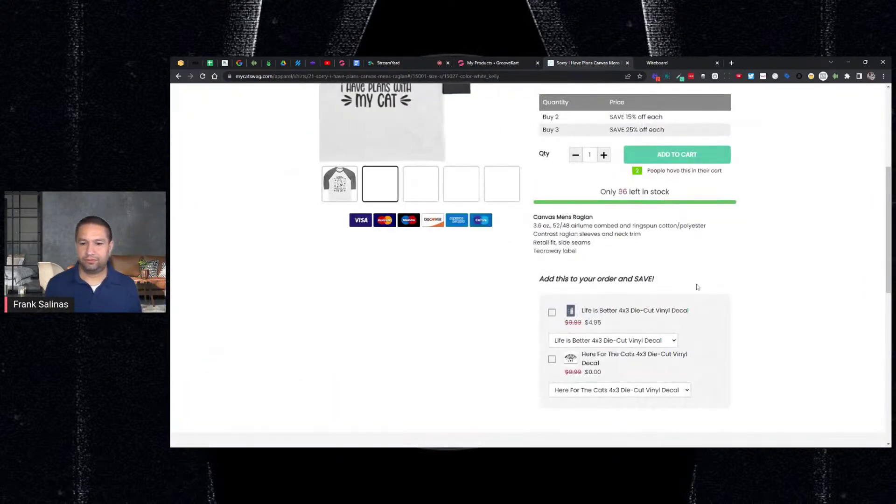
{"action": "scroll", "coordinate": [690, 276], "scroll_direction": "down", "scroll_amount": 1}
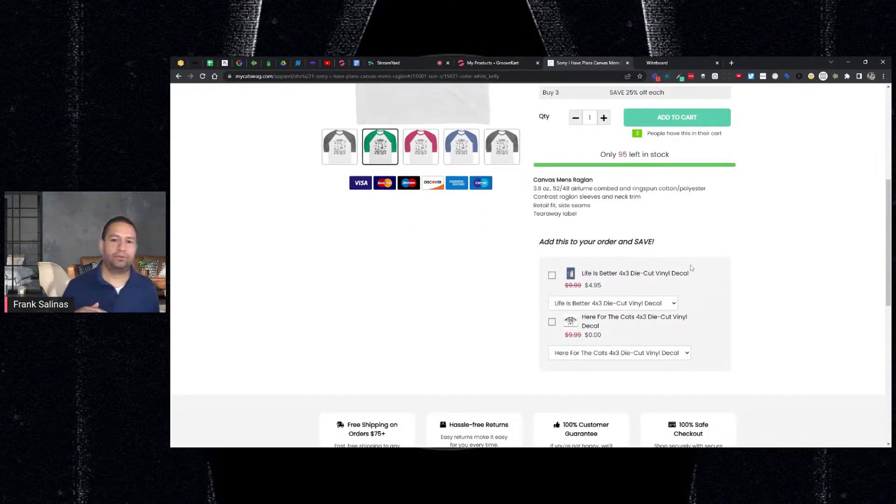
{"action": "scroll", "coordinate": [691, 268], "scroll_direction": "up", "scroll_amount": 1}
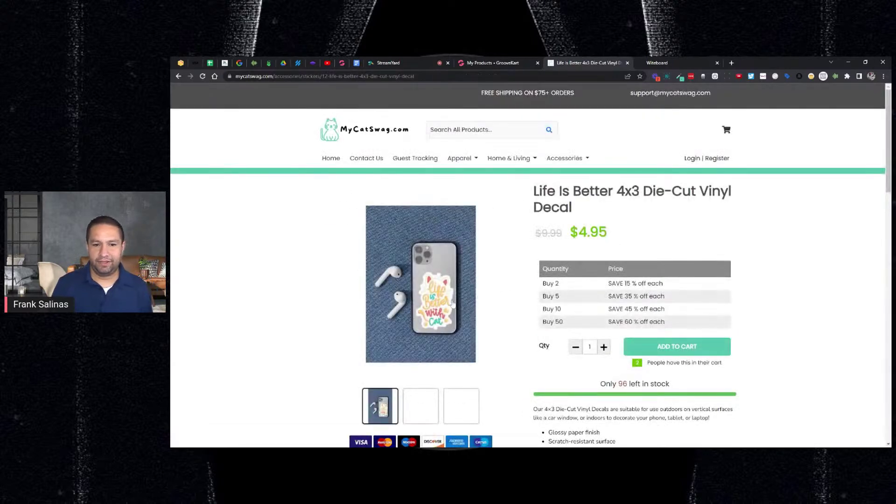
{"action": "left_click", "coordinate": [178, 77]}
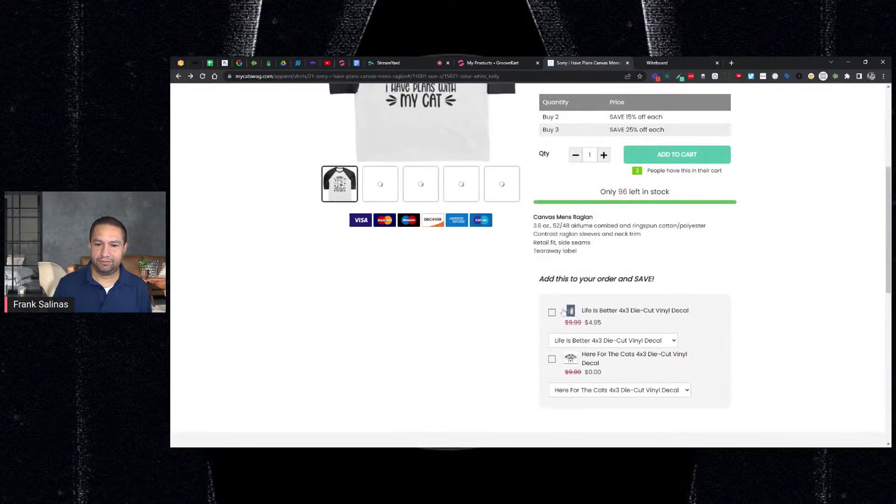
{"action": "scroll", "coordinate": [633, 266], "scroll_direction": "down", "scroll_amount": 1}
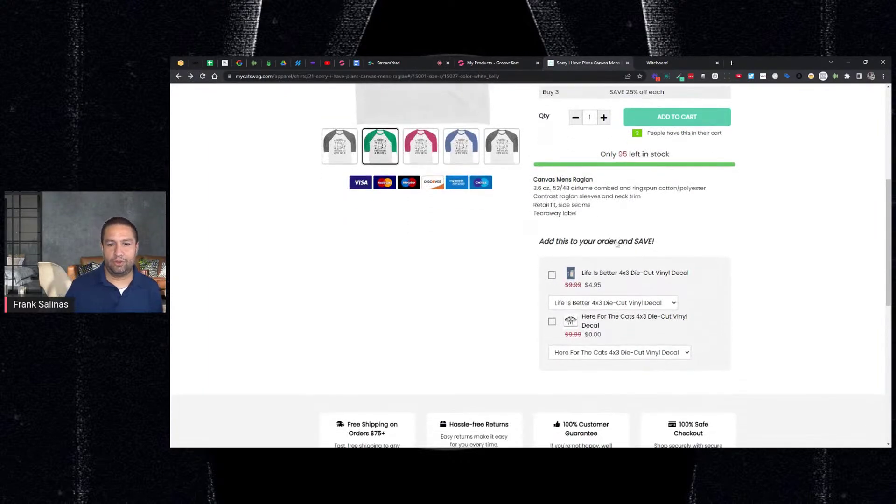
{"action": "left_click", "coordinate": [487, 64]}
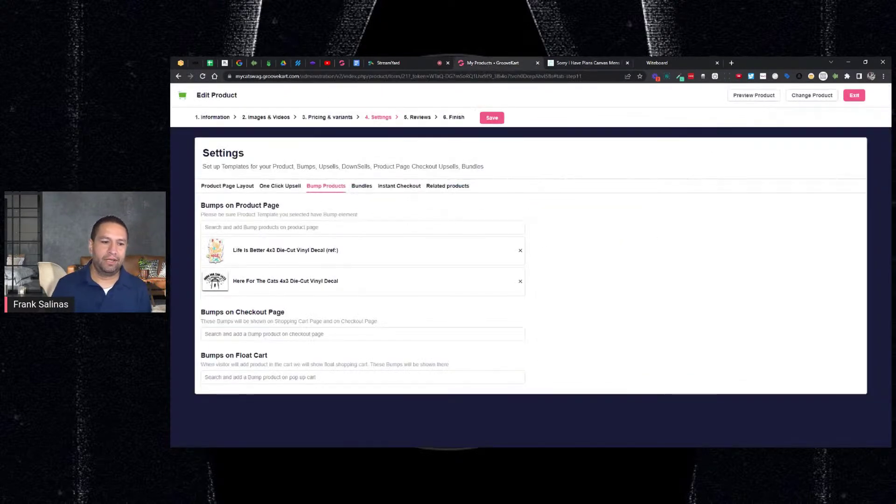
{"action": "left_click", "coordinate": [568, 66]}
{"action": "scroll", "coordinate": [679, 173], "scroll_direction": "up", "scroll_amount": 3}
{"action": "scroll", "coordinate": [679, 174], "scroll_direction": "up", "scroll_amount": 2}
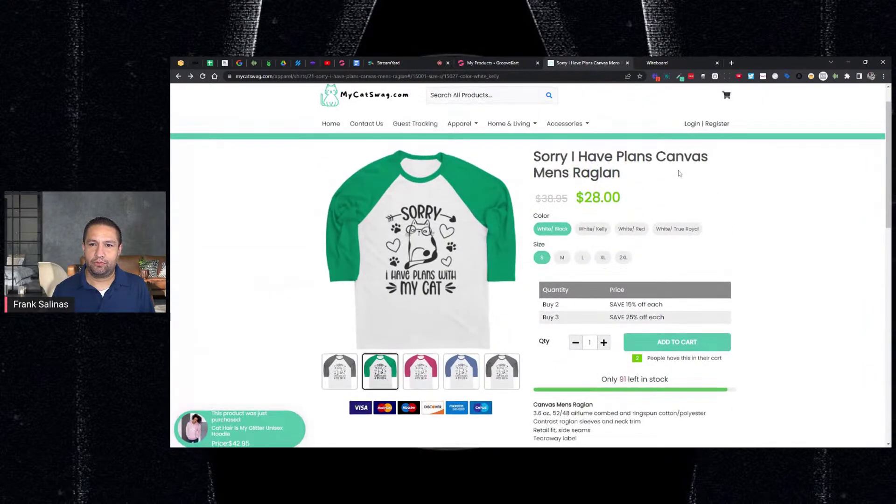
{"action": "scroll", "coordinate": [594, 236], "scroll_direction": "down", "scroll_amount": 7}
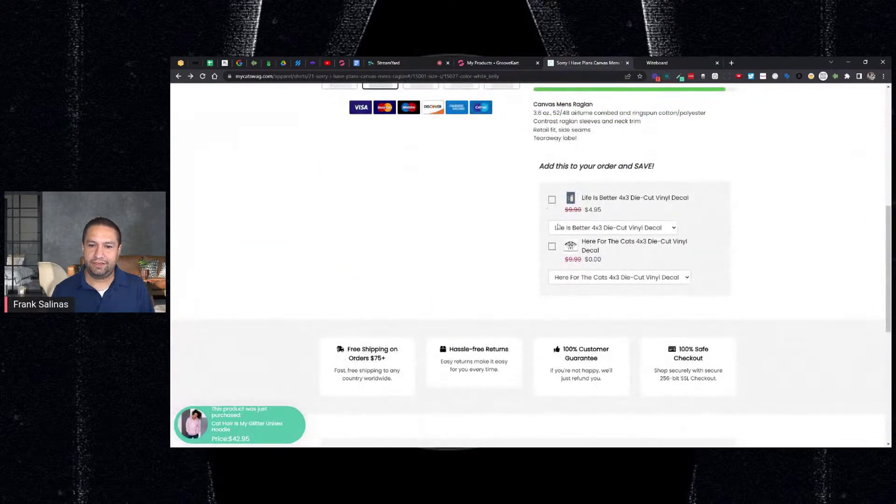
{"action": "scroll", "coordinate": [590, 220], "scroll_direction": "up", "scroll_amount": 5}
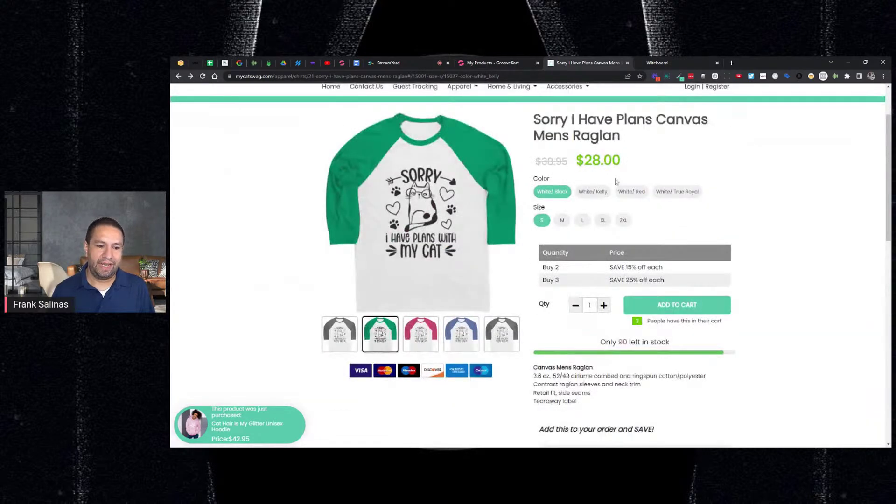
Step: Add Life is better Mug as a float-cart bump via a 'mug' search, save, and exit to My Products
{"action": "left_click", "coordinate": [493, 63]}
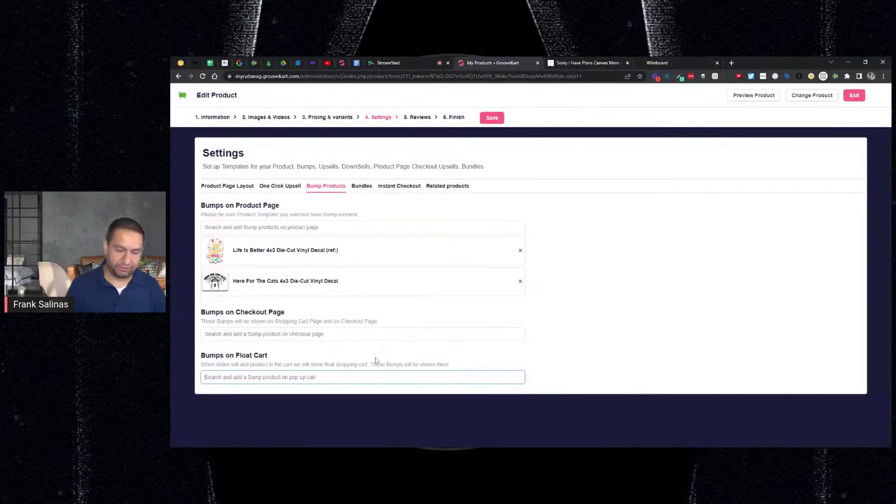
{"action": "type", "text": "mug"}
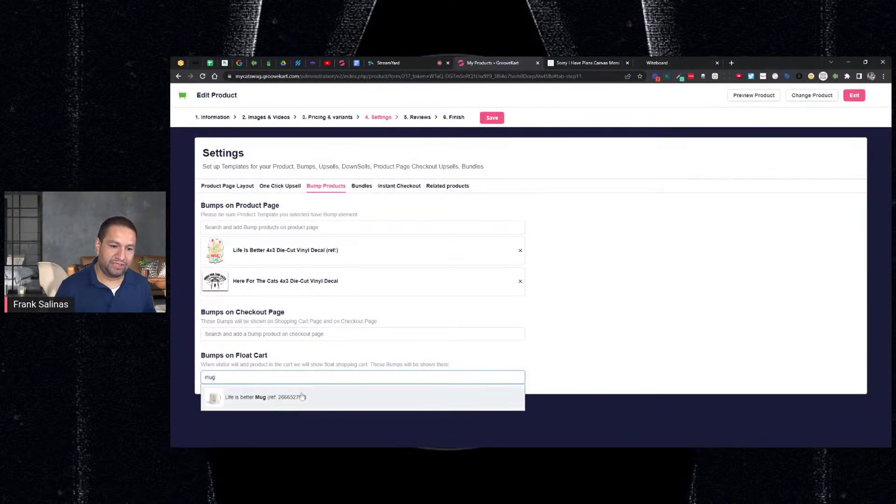
{"action": "left_click", "coordinate": [302, 396]}
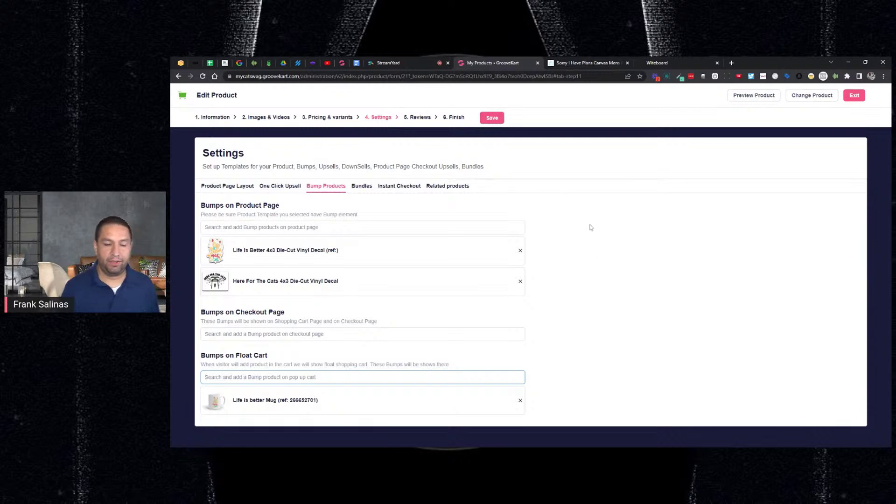
{"action": "left_click", "coordinate": [492, 117]}
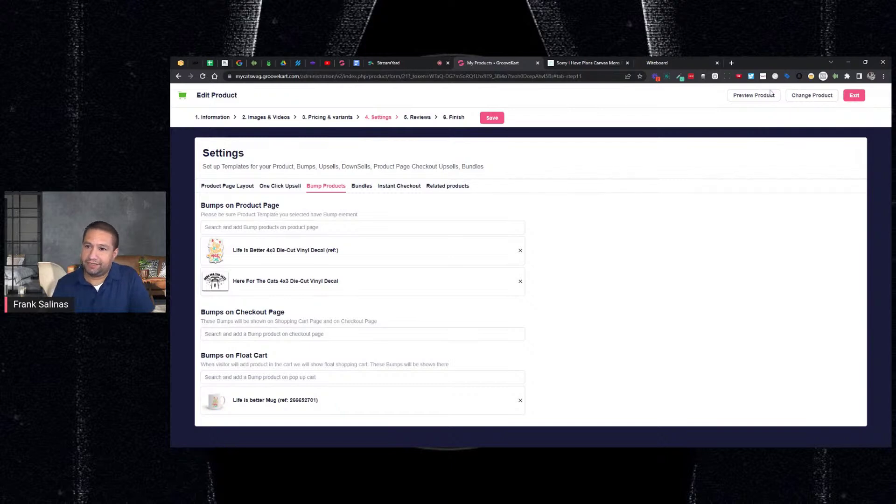
{"action": "left_click", "coordinate": [850, 96]}
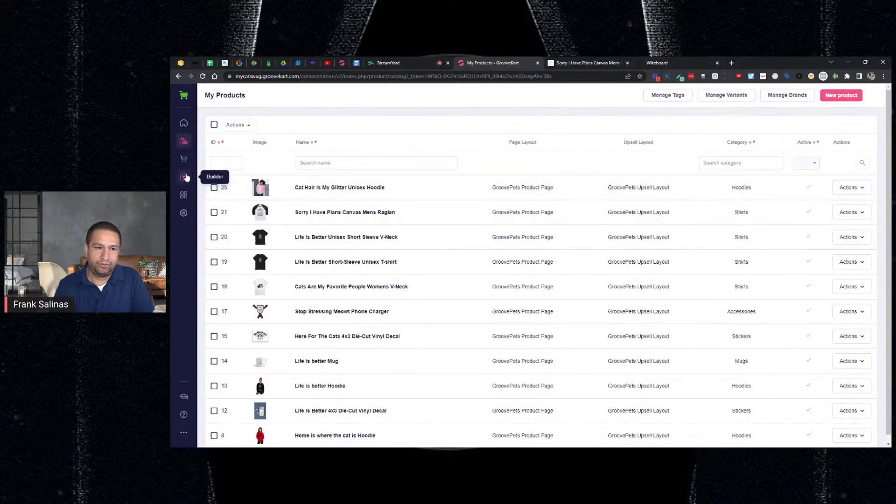
Step: In the Page Builder, set the Checkout page's add-to-cart action to Flyout Cart and close its settings
{"action": "left_click", "coordinate": [185, 176]}
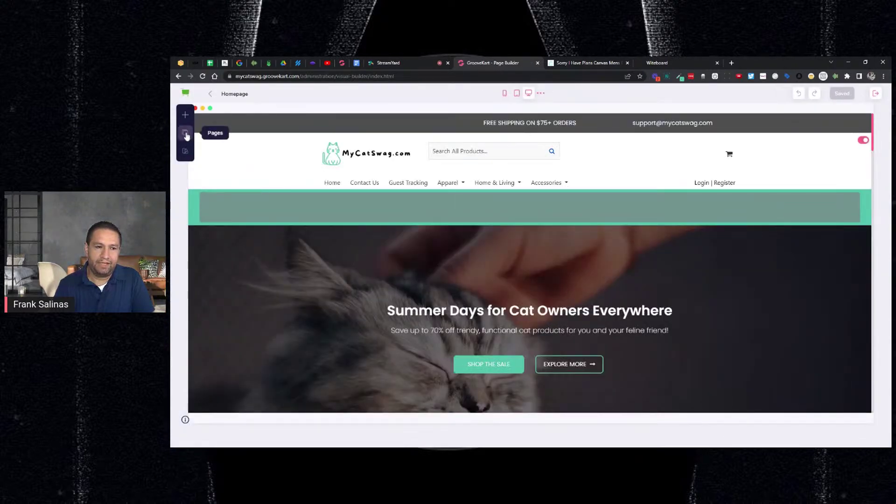
{"action": "left_click", "coordinate": [185, 133]}
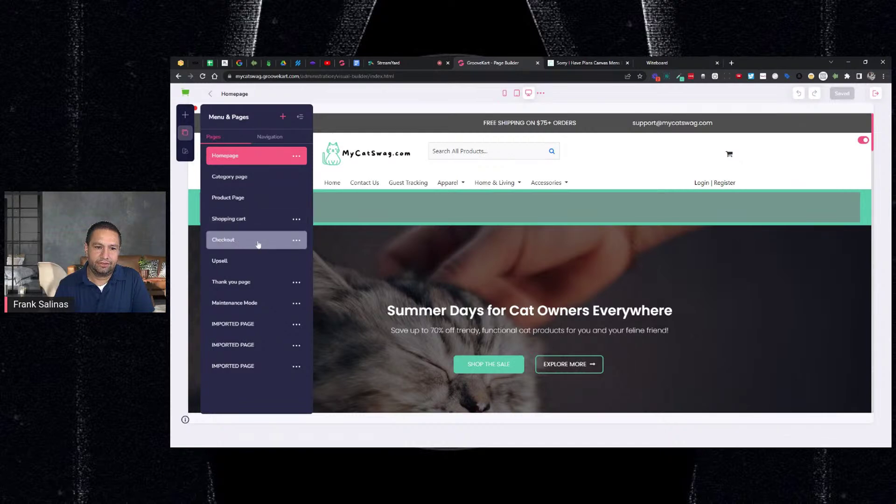
{"action": "left_click", "coordinate": [296, 240]}
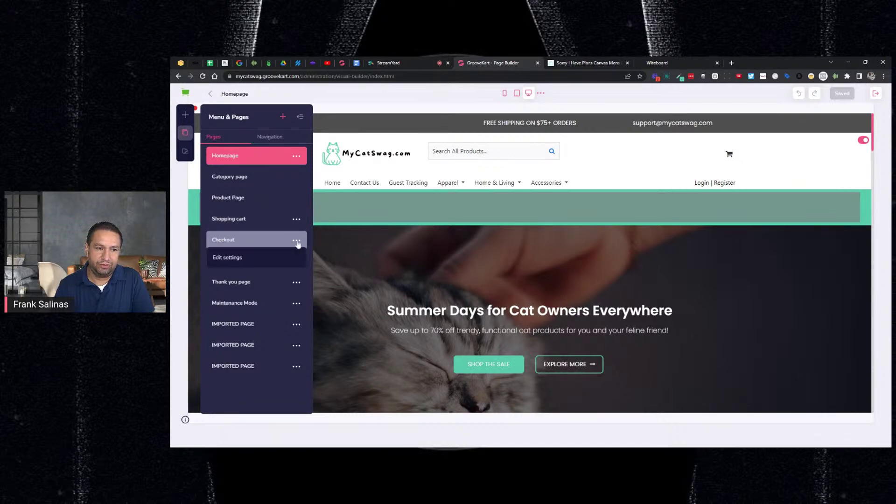
{"action": "left_click", "coordinate": [229, 258]}
{"action": "scroll", "coordinate": [251, 246], "scroll_direction": "down", "scroll_amount": 2}
{"action": "scroll", "coordinate": [251, 246], "scroll_direction": "up", "scroll_amount": 1}
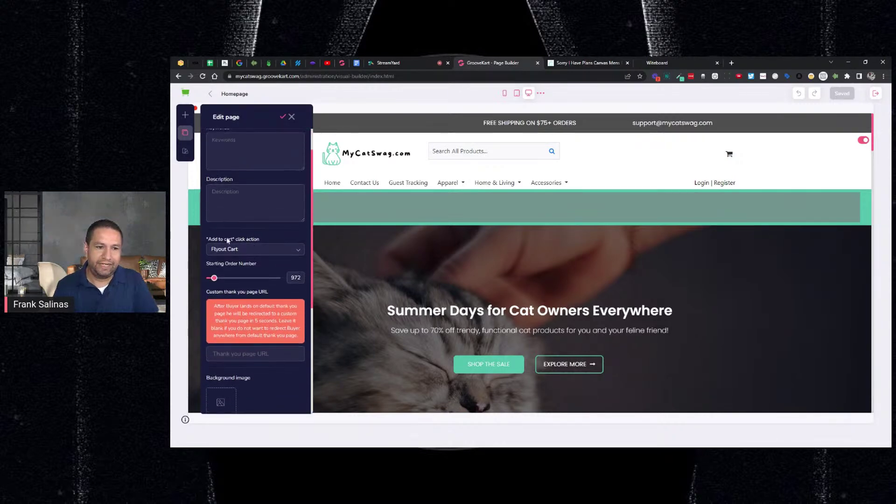
{"action": "left_click", "coordinate": [251, 250]}
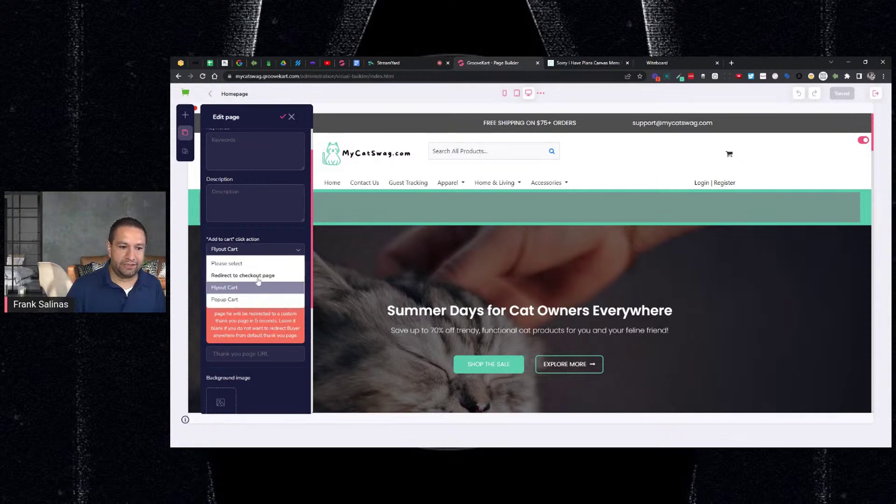
{"action": "left_click", "coordinate": [234, 288]}
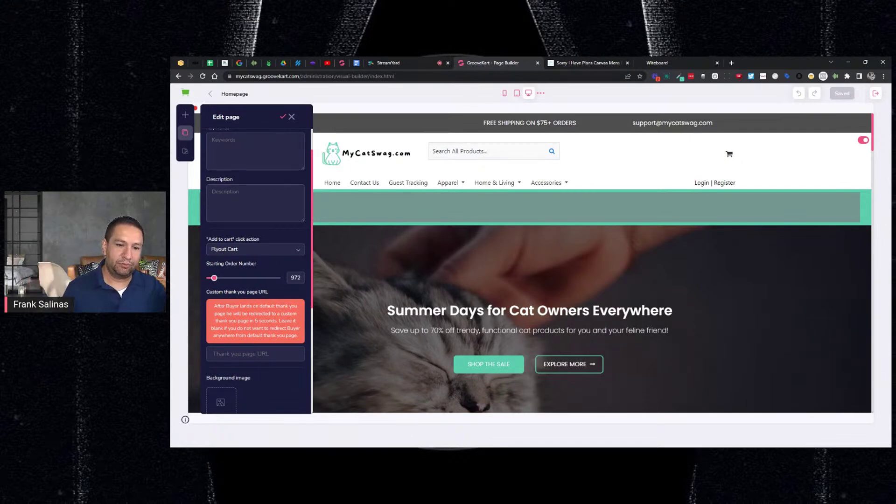
{"action": "left_click", "coordinate": [282, 116]}
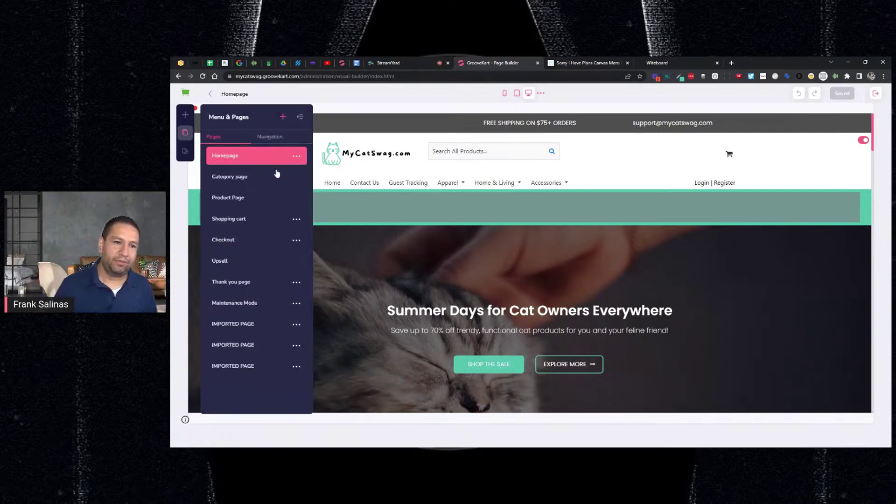
Step: Return to the raglan's live product page and reload it
{"action": "left_click", "coordinate": [562, 64]}
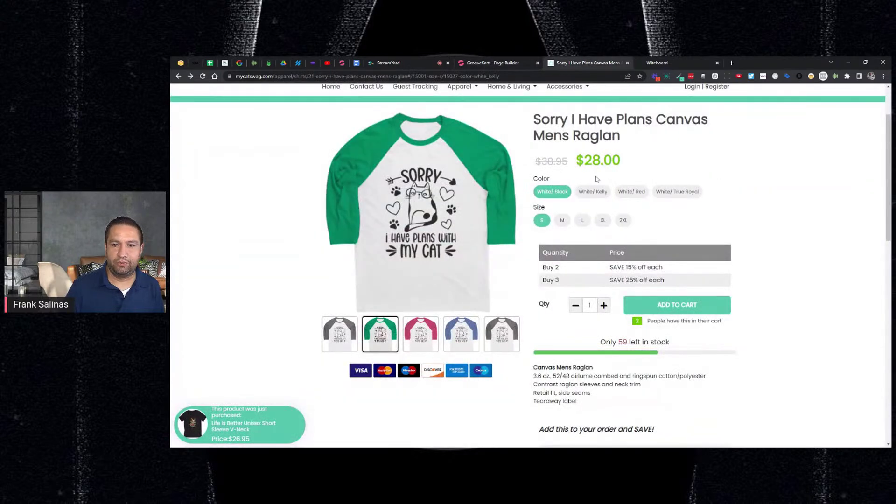
{"action": "left_click", "coordinate": [474, 65]}
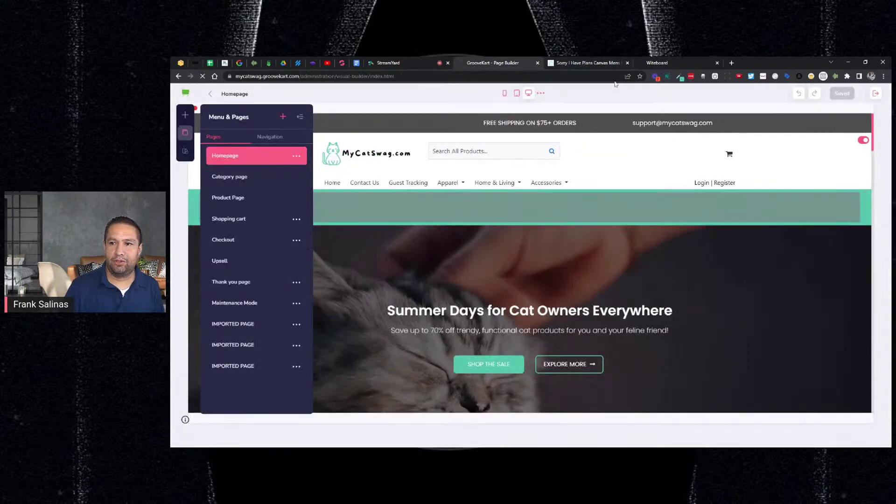
{"action": "left_click", "coordinate": [565, 67]}
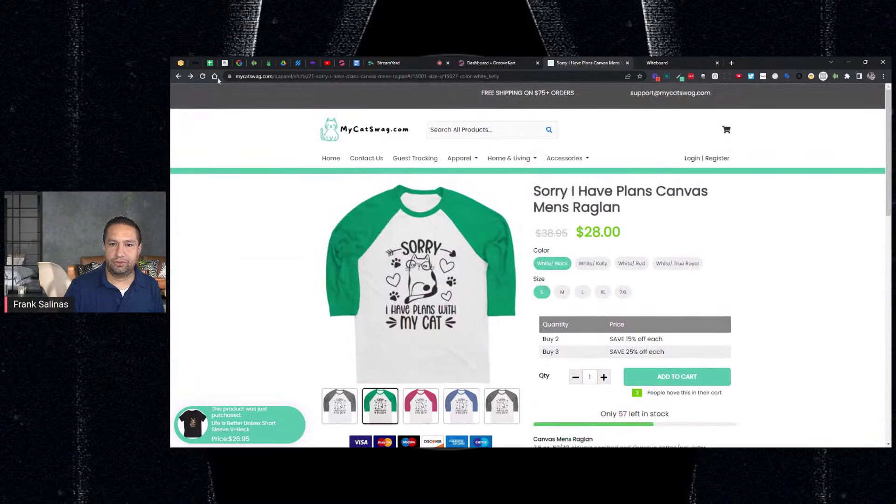
{"action": "left_click", "coordinate": [202, 76]}
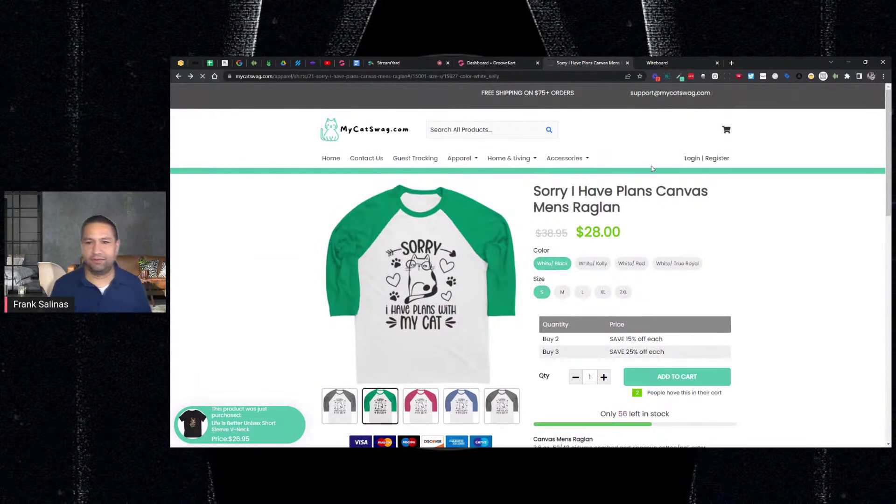
{"action": "scroll", "coordinate": [652, 168], "scroll_direction": "down", "scroll_amount": 4}
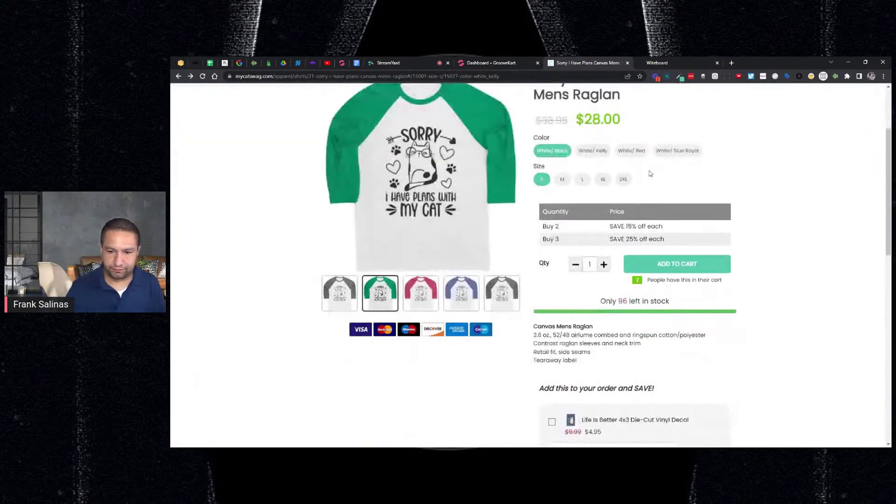
{"action": "scroll", "coordinate": [647, 191], "scroll_direction": "up", "scroll_amount": 2}
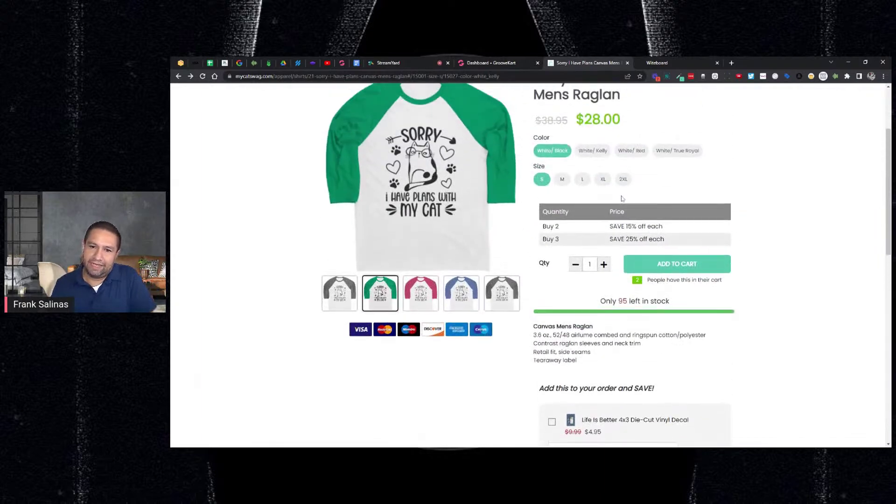
Step: Add the XL White/True Royal raglan with the Life Is Better decal upsell to the cart, then close the cart
{"action": "left_click", "coordinate": [602, 181]}
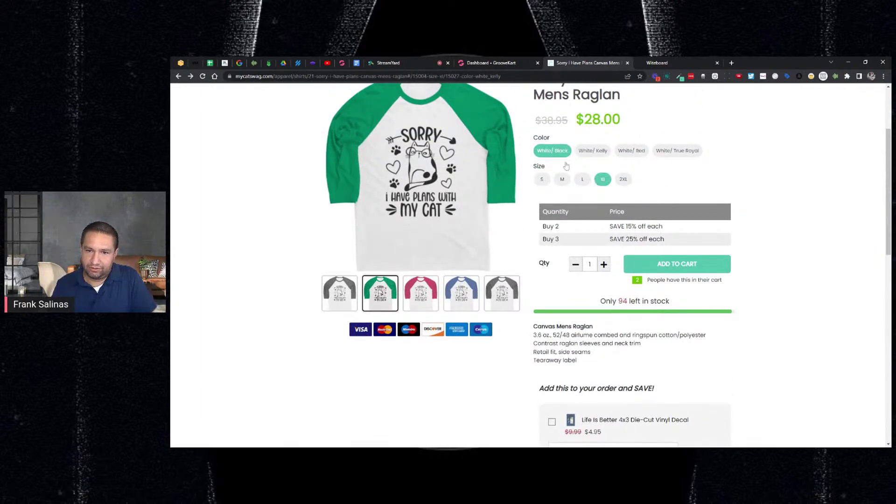
{"action": "left_click", "coordinate": [673, 154]}
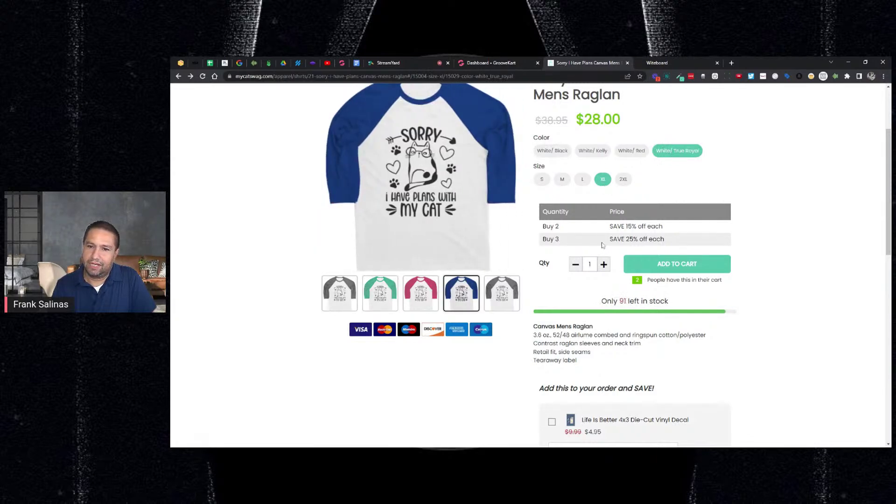
{"action": "scroll", "coordinate": [626, 301], "scroll_direction": "down", "scroll_amount": 2}
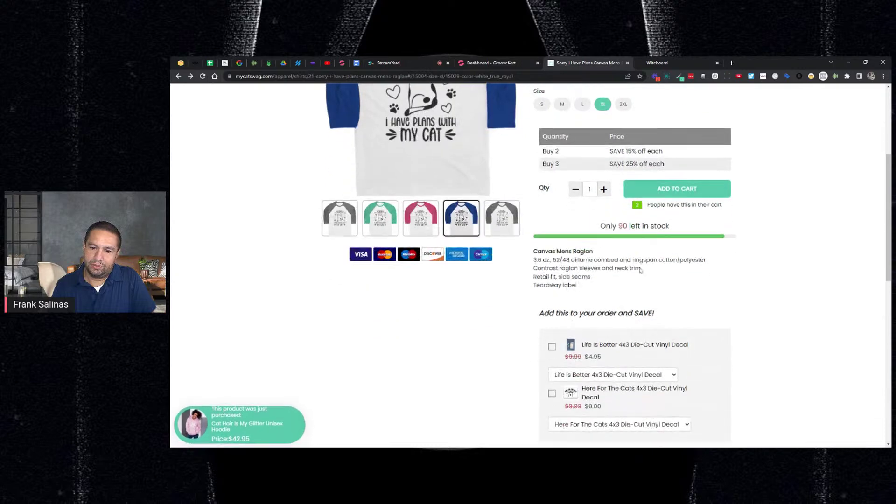
{"action": "left_click", "coordinate": [552, 347]}
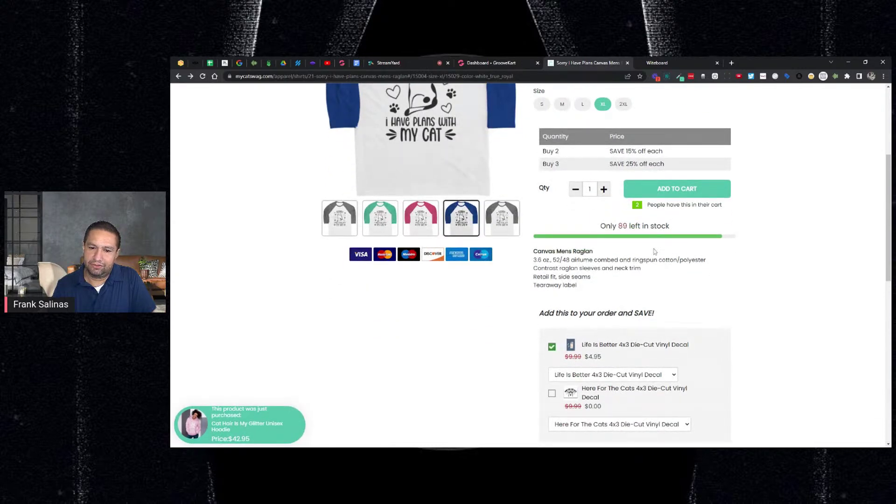
{"action": "left_click", "coordinate": [671, 194]}
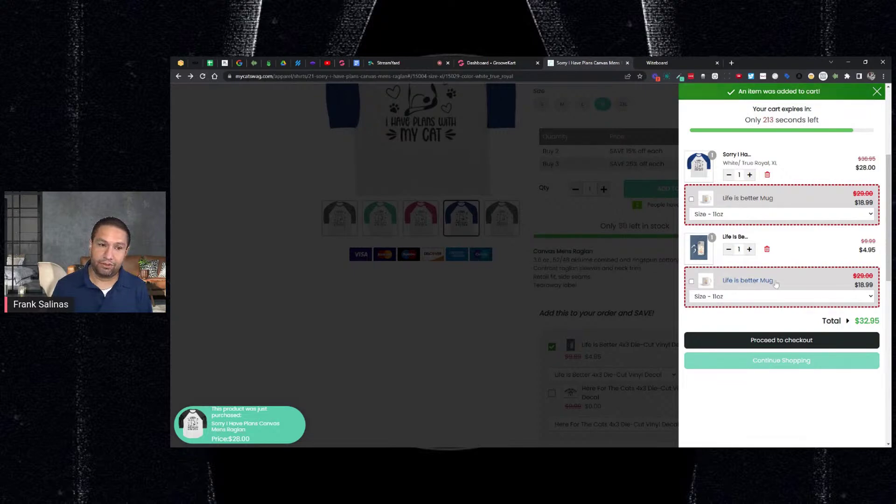
{"action": "left_click", "coordinate": [656, 261]}
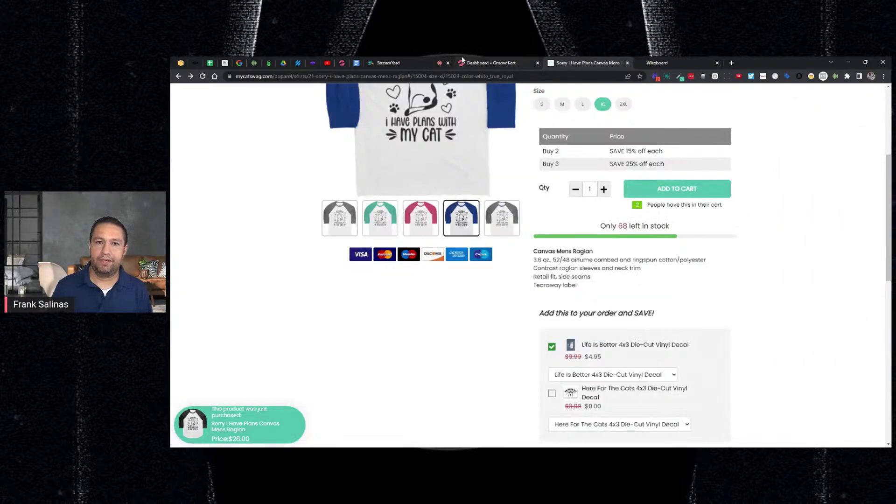
Step: From My Products, edit the Life Is Better 4x3 Die-Cut Vinyl Decal and show its Bump Products settings
{"action": "left_click", "coordinate": [478, 62]}
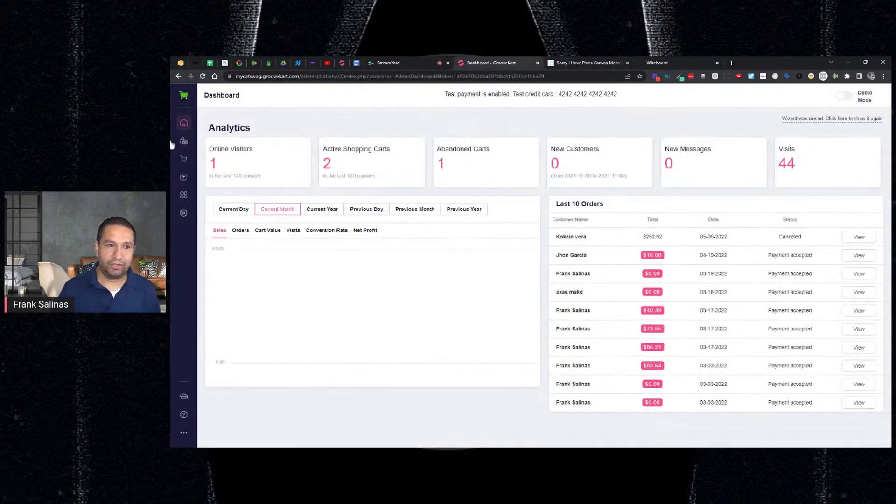
{"action": "mouse_move", "coordinate": [184, 141]}
{"action": "left_click", "coordinate": [232, 136]}
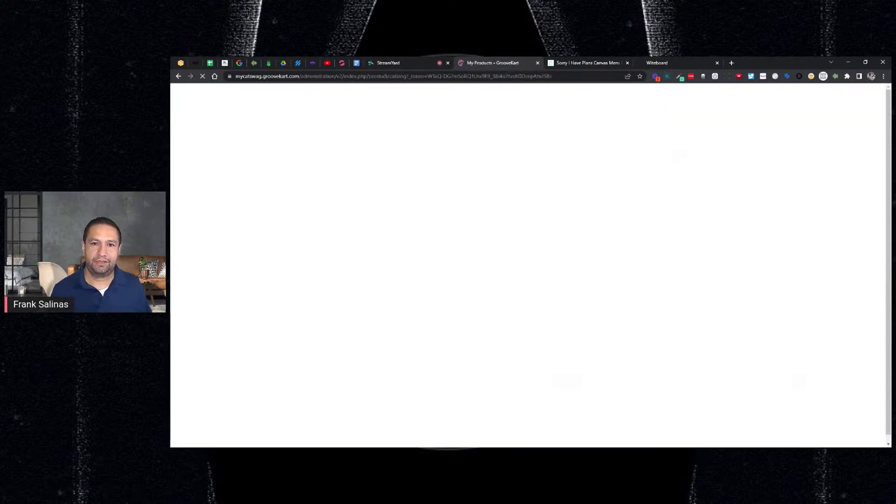
{"action": "scroll", "coordinate": [444, 196], "scroll_direction": "down", "scroll_amount": 1}
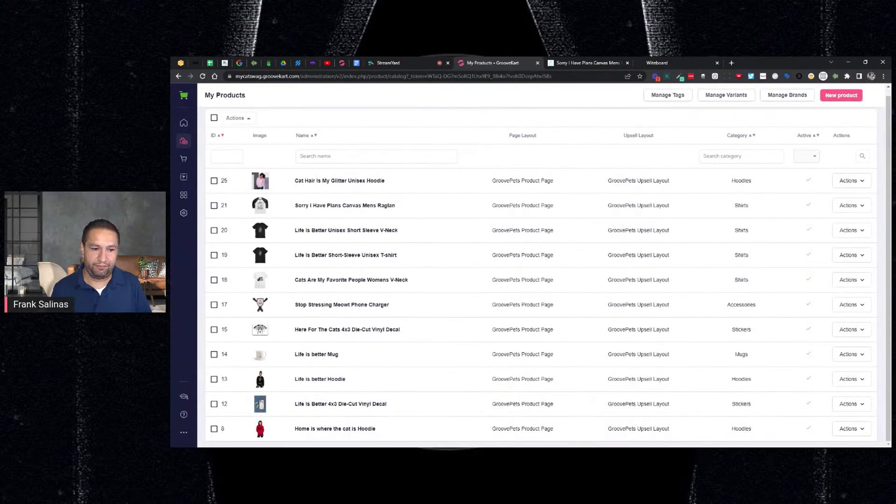
{"action": "left_click", "coordinate": [848, 405]}
{"action": "scroll", "coordinate": [848, 410], "scroll_direction": "down", "scroll_amount": 1}
{"action": "left_click", "coordinate": [825, 418]}
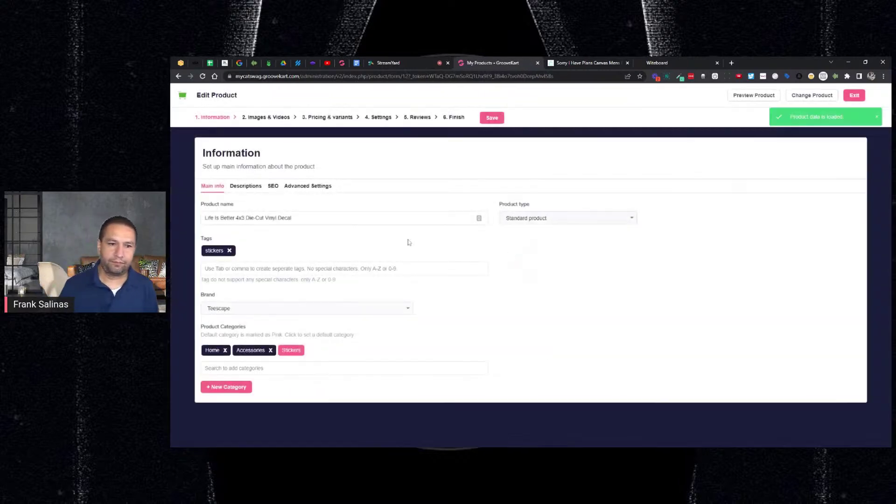
{"action": "left_click", "coordinate": [379, 118]}
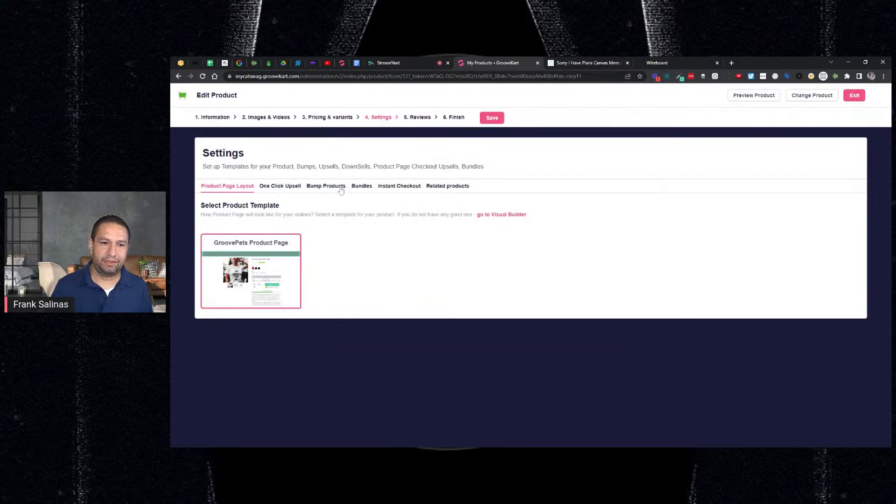
{"action": "left_click", "coordinate": [340, 188]}
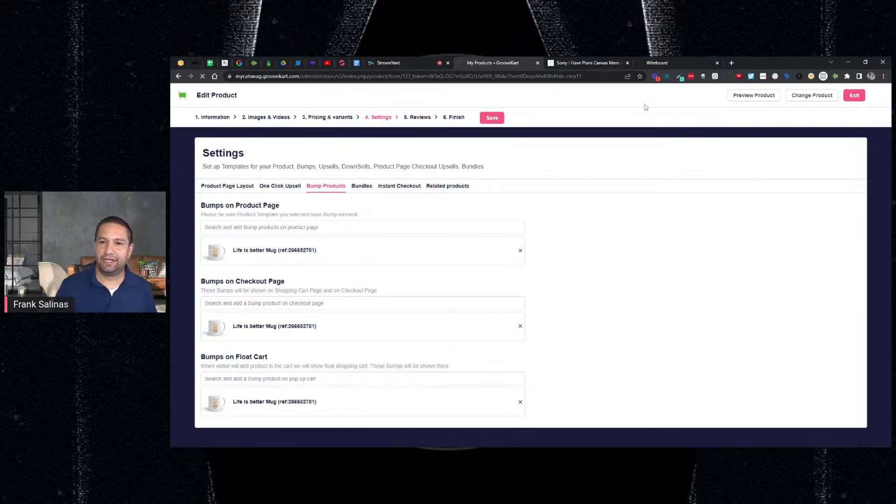
Step: From the raglan page's cart, add the Life is better Mug bump and proceed to the $51.94 checkout
{"action": "left_click", "coordinate": [592, 64]}
{"action": "left_click", "coordinate": [658, 191]}
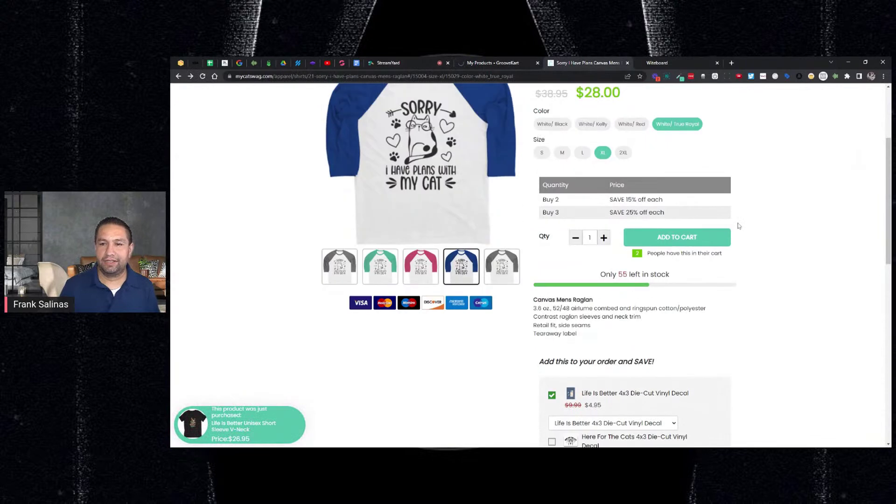
{"action": "left_click", "coordinate": [725, 131]}
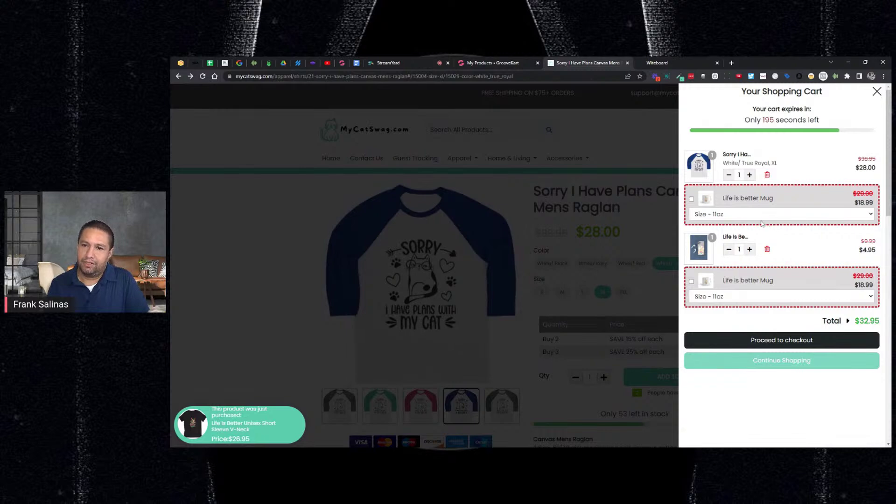
{"action": "left_click", "coordinate": [691, 199]}
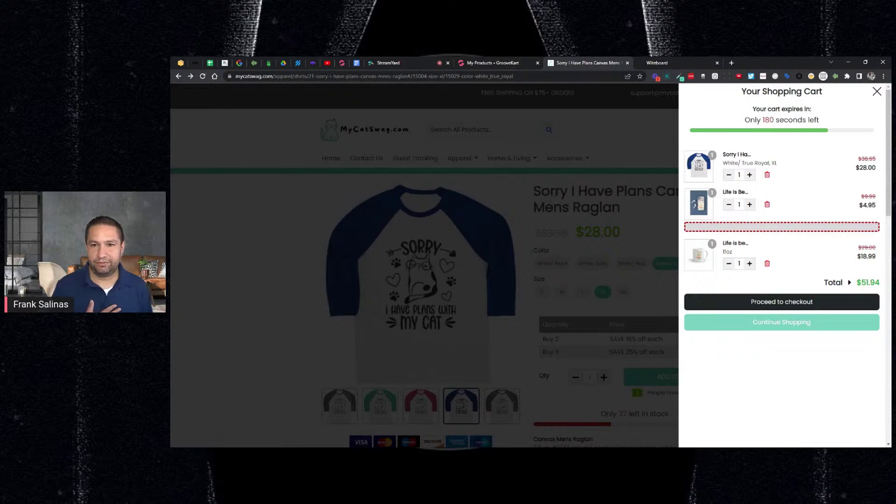
{"action": "left_click", "coordinate": [770, 302]}
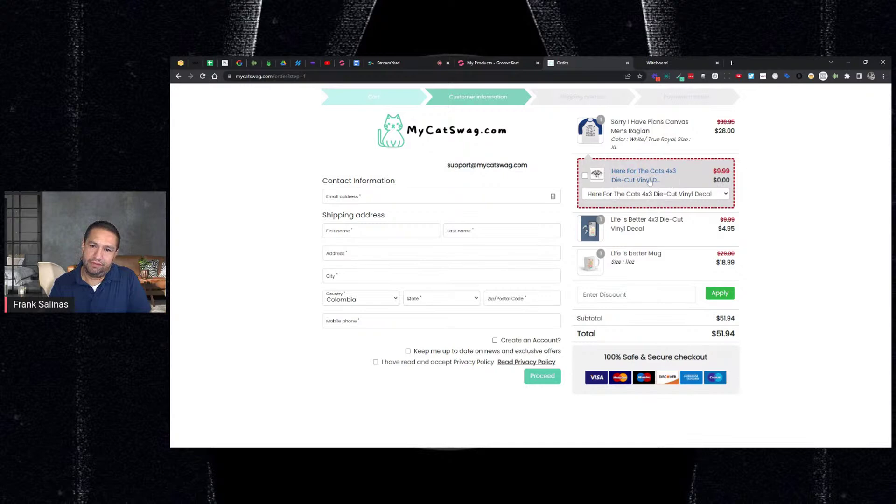
Step: Edit the Sorry I Have Plans raglan and show its Bump Products settings
{"action": "left_click", "coordinate": [493, 63]}
{"action": "left_click", "coordinate": [850, 216]}
{"action": "left_click", "coordinate": [838, 237]}
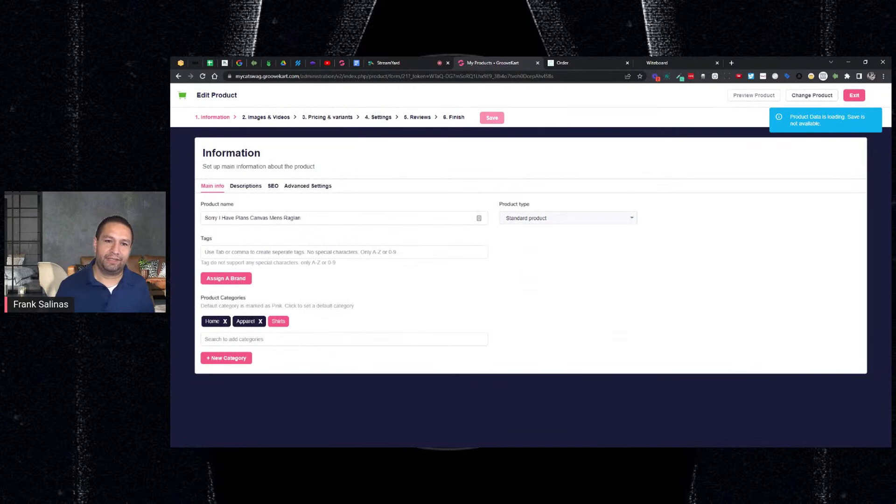
{"action": "left_click", "coordinate": [379, 118]}
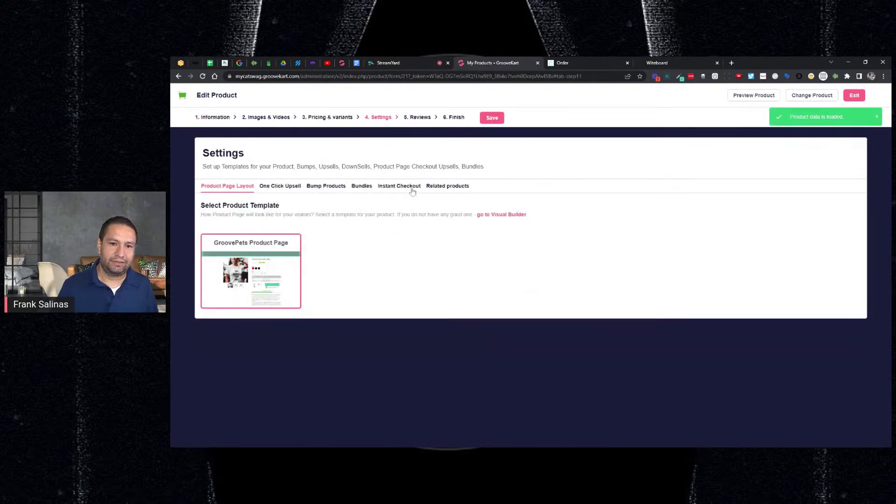
{"action": "left_click", "coordinate": [335, 189]}
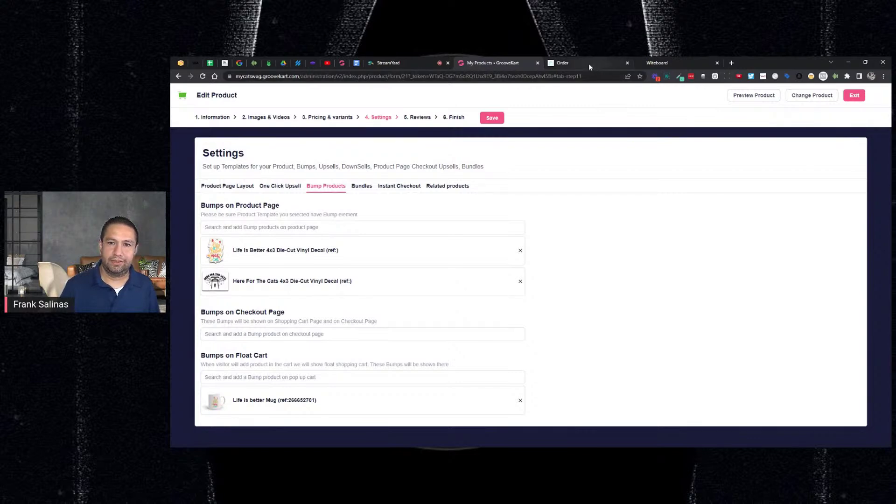
Step: Compare the raglan's bump settings against the store's checkout page, going back and forth twice
{"action": "left_click", "coordinate": [560, 64]}
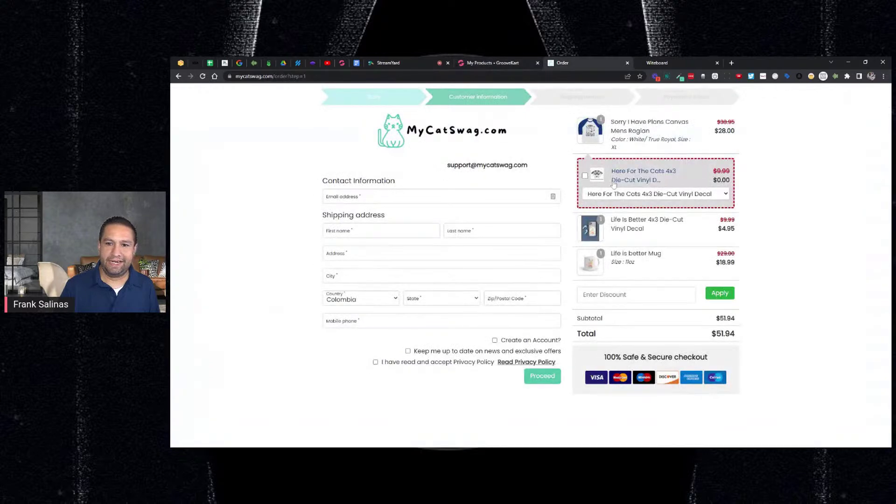
{"action": "left_click", "coordinate": [504, 67]}
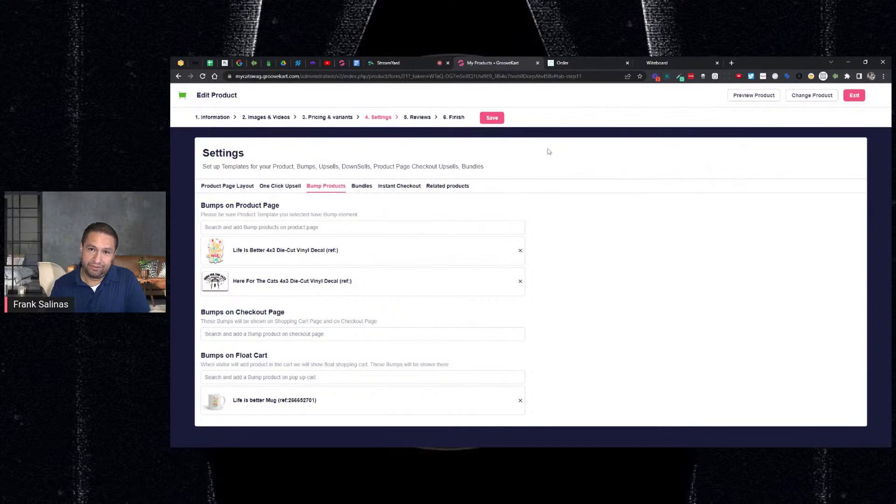
{"action": "left_click", "coordinate": [569, 63]}
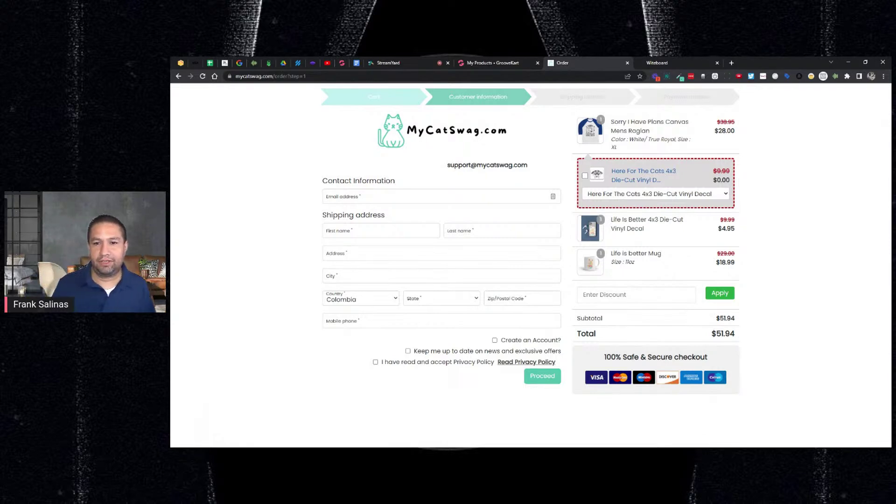
{"action": "left_click", "coordinate": [513, 66]}
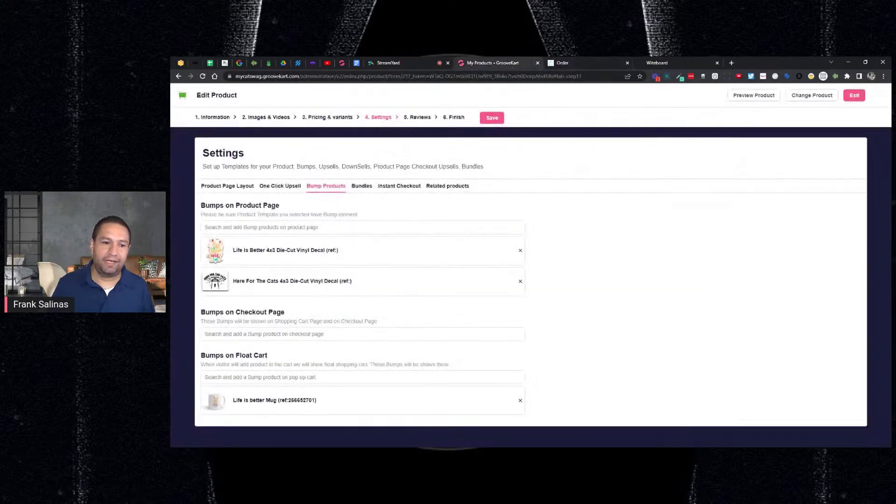
Step: Search 'cat' and save the Cats Are My Favorite People Womens V-Neck as the checkout-page bump
{"action": "left_click", "coordinate": [204, 333]}
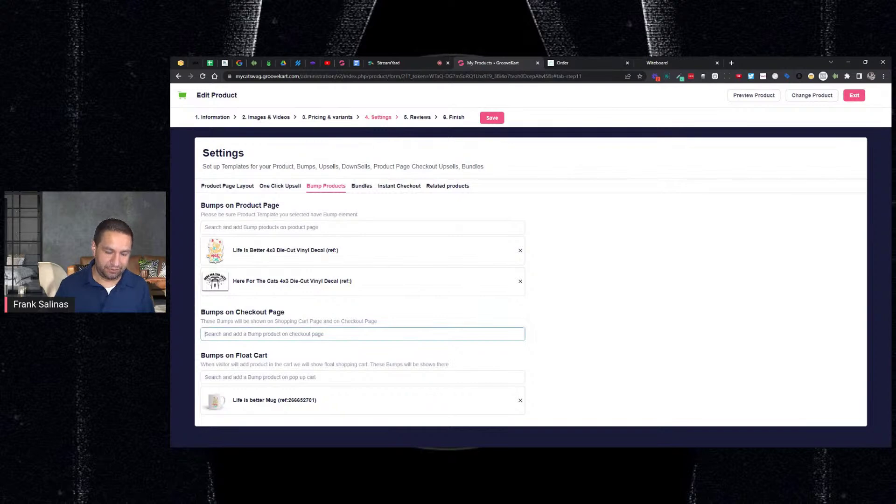
{"action": "type", "text": "cat"}
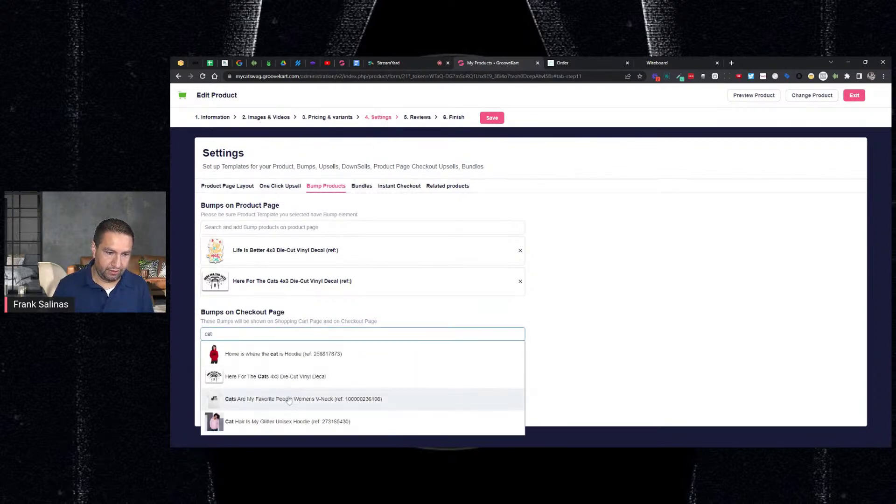
{"action": "left_click", "coordinate": [290, 400]}
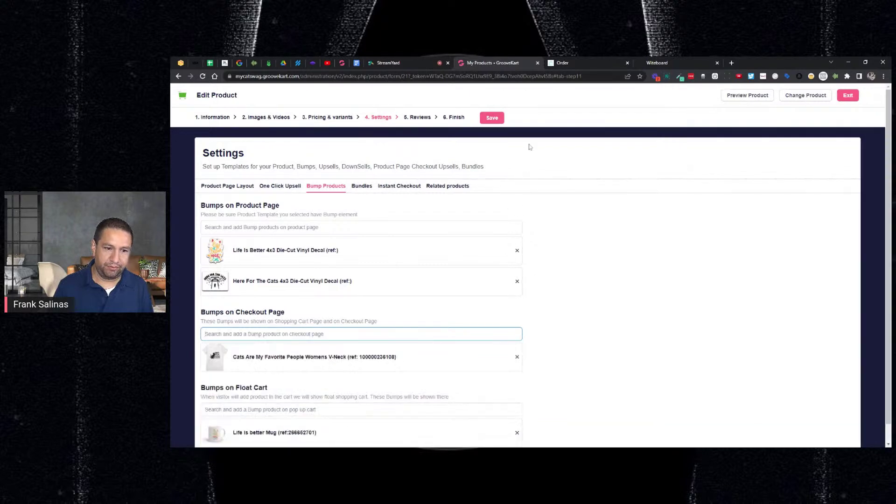
{"action": "left_click", "coordinate": [496, 121]}
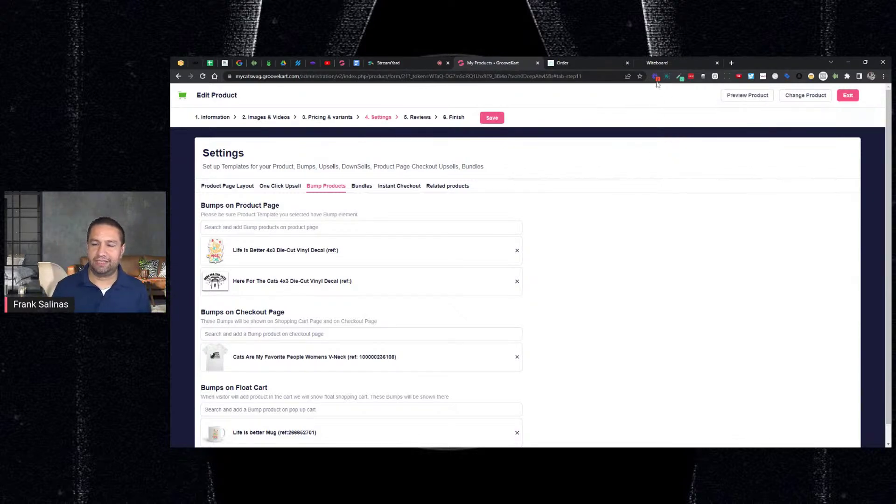
Step: Reload the checkout page to check the new bump, then view the raglan's Bundles settings
{"action": "left_click", "coordinate": [608, 62]}
{"action": "left_click", "coordinate": [203, 76]}
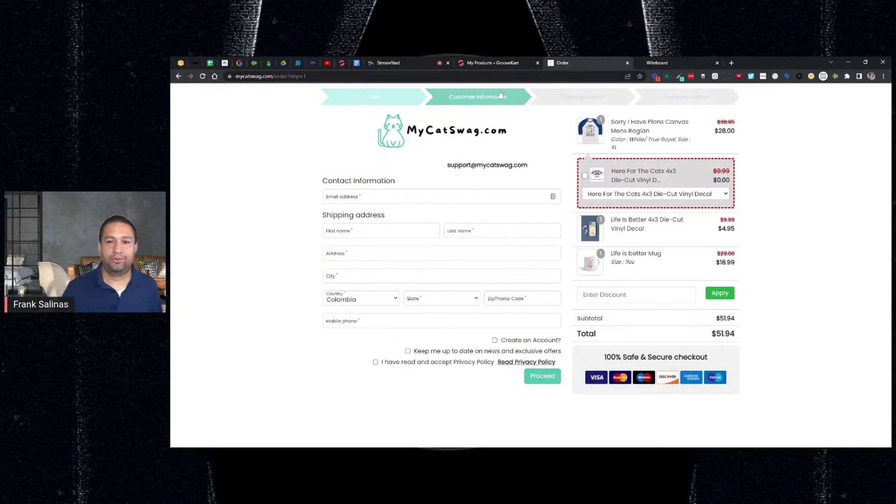
{"action": "left_click", "coordinate": [495, 64]}
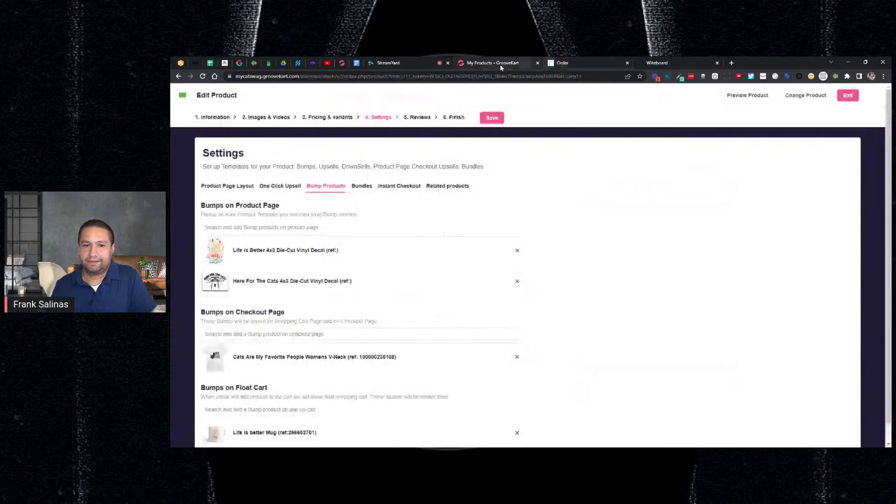
{"action": "left_click", "coordinate": [364, 188]}
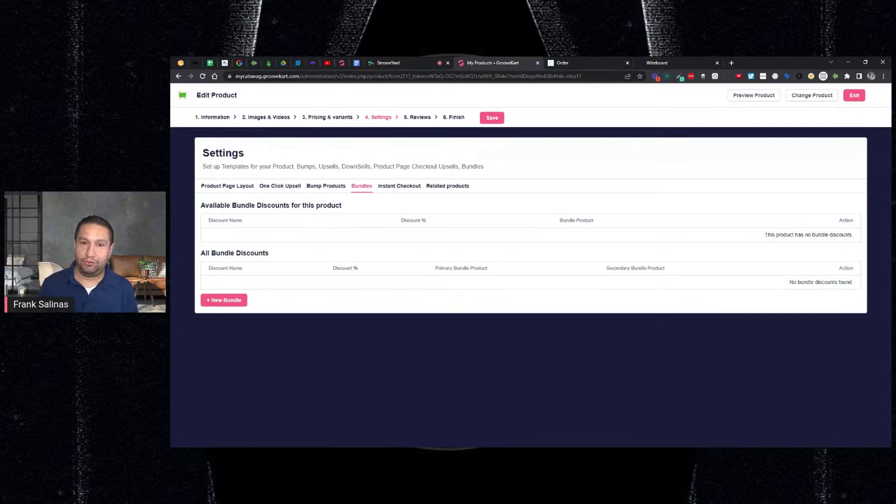
Step: Look over the Instant Checkout settings, then the empty Related Products settings and their search field
{"action": "left_click", "coordinate": [390, 189]}
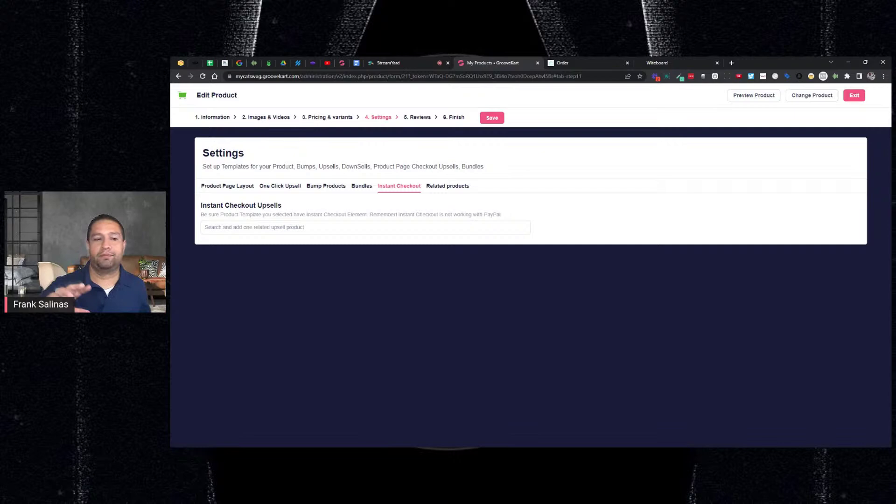
{"action": "left_click", "coordinate": [449, 186]}
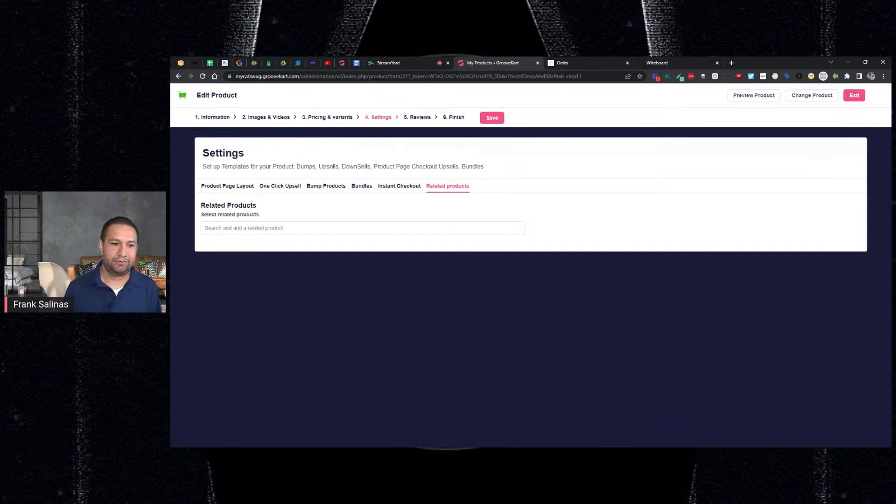
{"action": "left_click", "coordinate": [275, 229]}
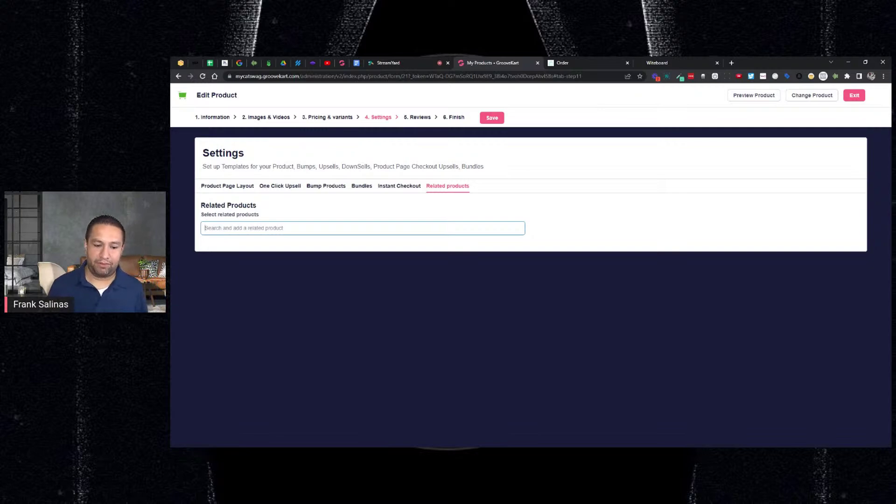
Step: Add '7. Related Products' below item 6 in the Witeboard list, then return to GrooveKart
{"action": "left_click", "coordinate": [656, 63]}
{"action": "left_click", "coordinate": [353, 231]}
{"action": "type", "text": "7."}
{"action": "type", "text": " Related Prod"}
{"action": "type", "text": "cut"}
{"action": "key", "text": "BackSpace"}
{"action": "key", "text": "BackSpace"}
{"action": "key", "text": "BackSpace"}
{"action": "type", "text": "ucts"}
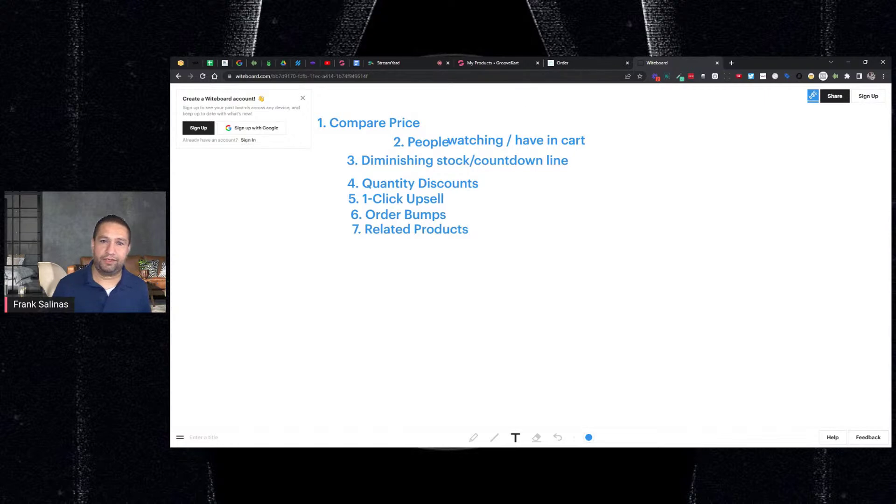
{"action": "left_click", "coordinate": [503, 67]}
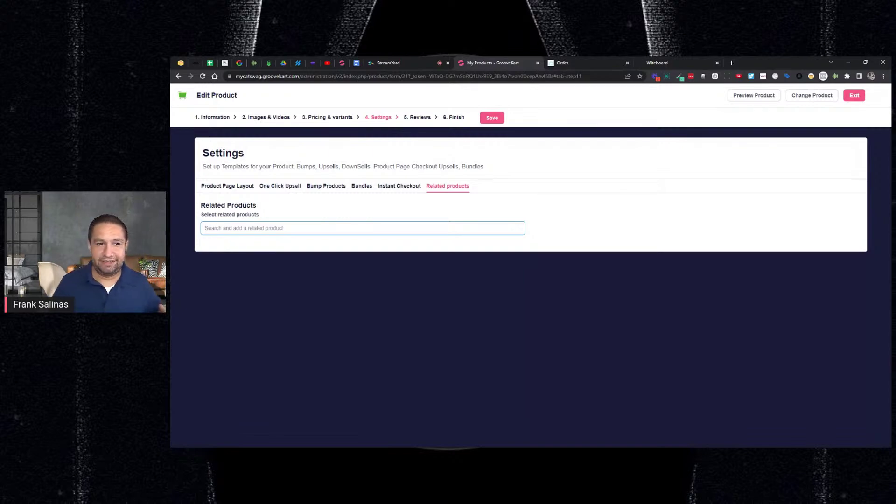
Step: Add Home is where the cat is Hoodie, Cats V-Neck, Cat Hair Hoodie and Life is better Hoodie as related products, then save
{"action": "type", "text": "cat"}
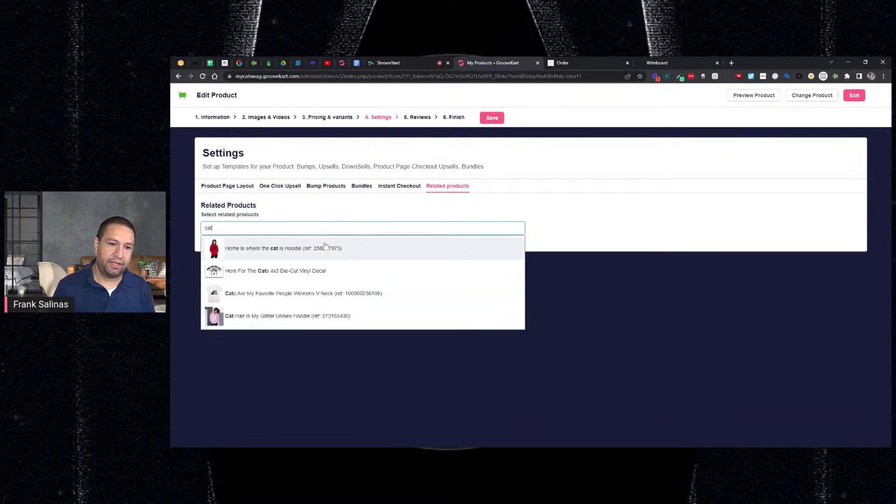
{"action": "left_click", "coordinate": [326, 247]}
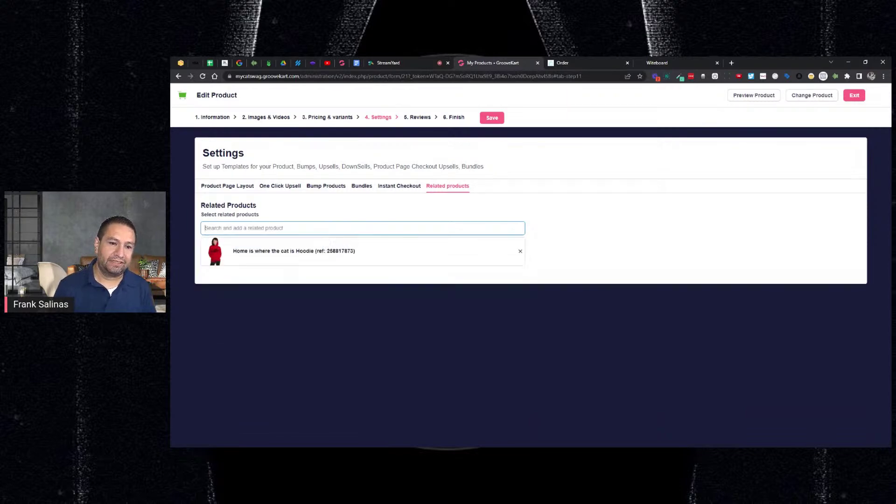
{"action": "type", "text": "cat"}
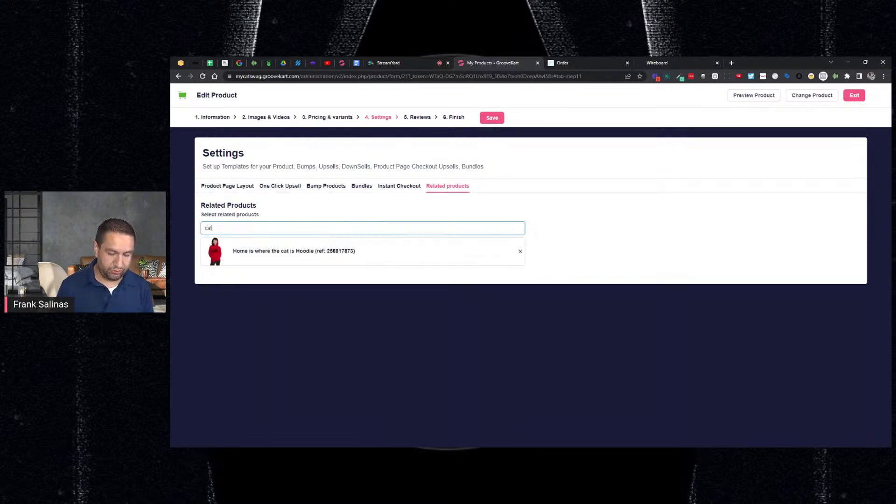
{"action": "left_click", "coordinate": [274, 290]}
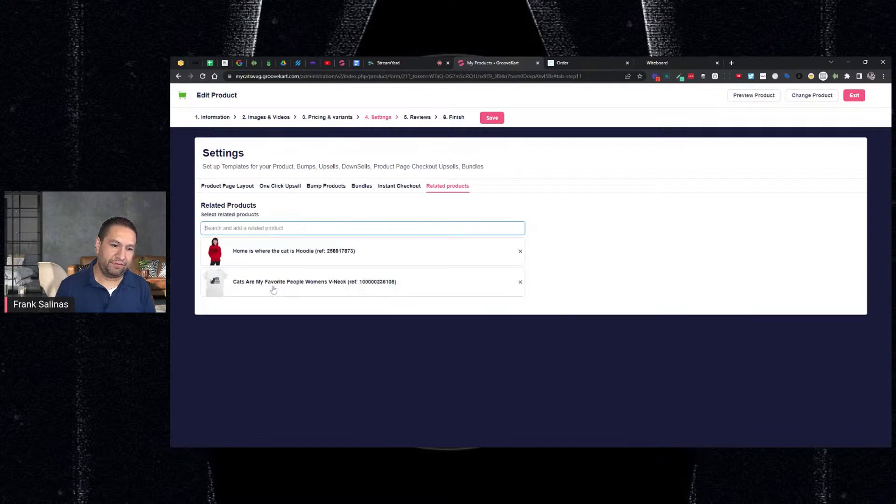
{"action": "type", "text": "ca"}
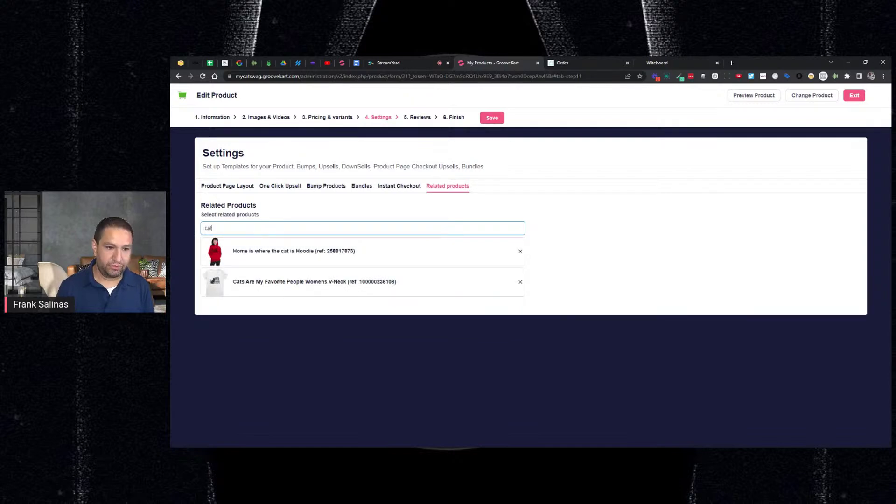
{"action": "type", "text": "t"}
{"action": "left_click", "coordinate": [270, 312]}
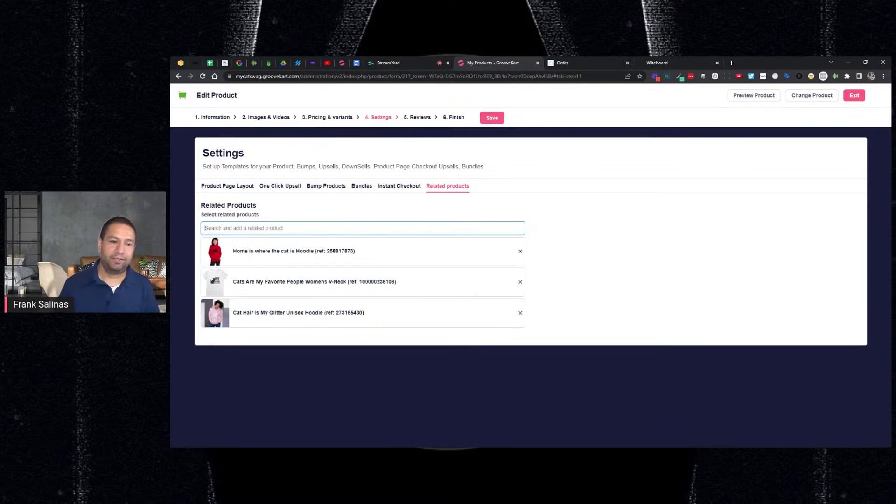
{"action": "type", "text": "hood"}
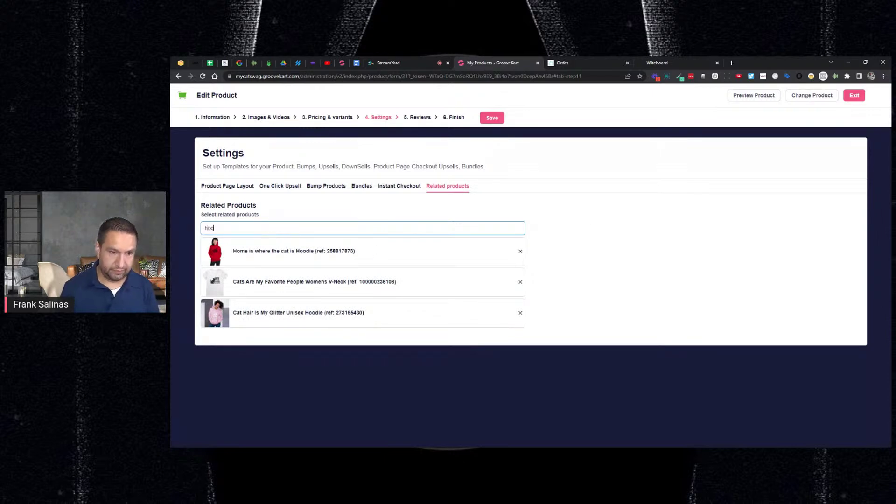
{"action": "left_click", "coordinate": [346, 276]}
{"action": "left_click", "coordinate": [493, 119]}
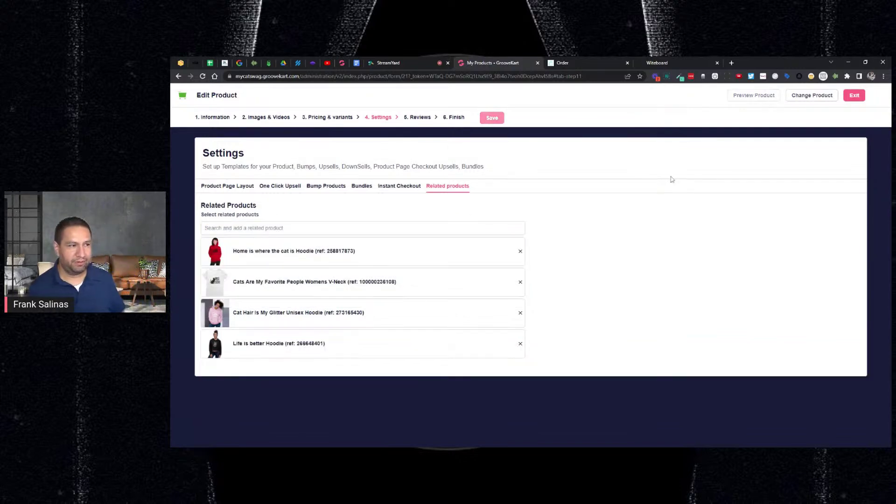
Step: From the checkout summary, open the raglan's page and scroll to 'Other products you might like' to see the four related items
{"action": "left_click", "coordinate": [590, 59]}
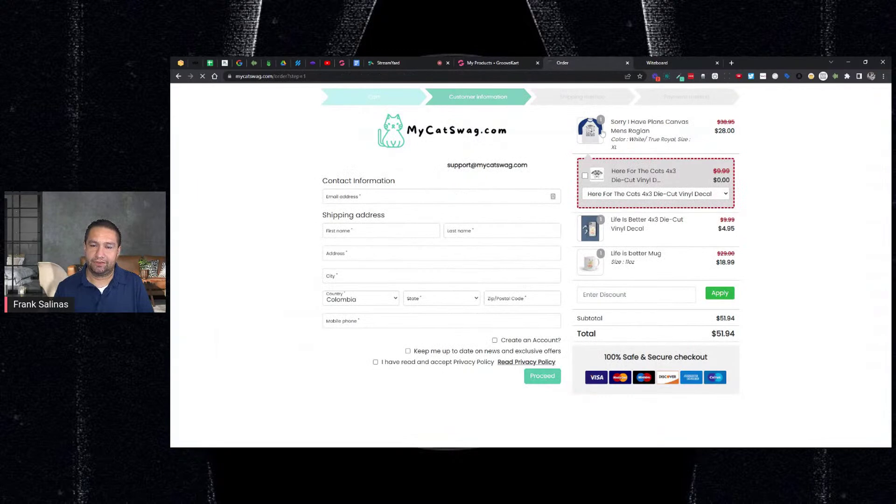
{"action": "left_click", "coordinate": [602, 133]}
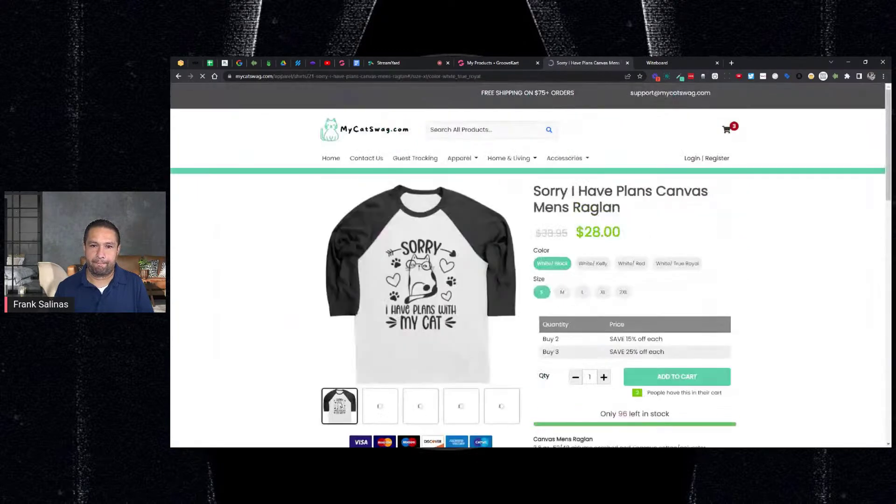
{"action": "scroll", "coordinate": [586, 148], "scroll_direction": "down", "scroll_amount": 4}
{"action": "scroll", "coordinate": [738, 174], "scroll_direction": "down", "scroll_amount": 1}
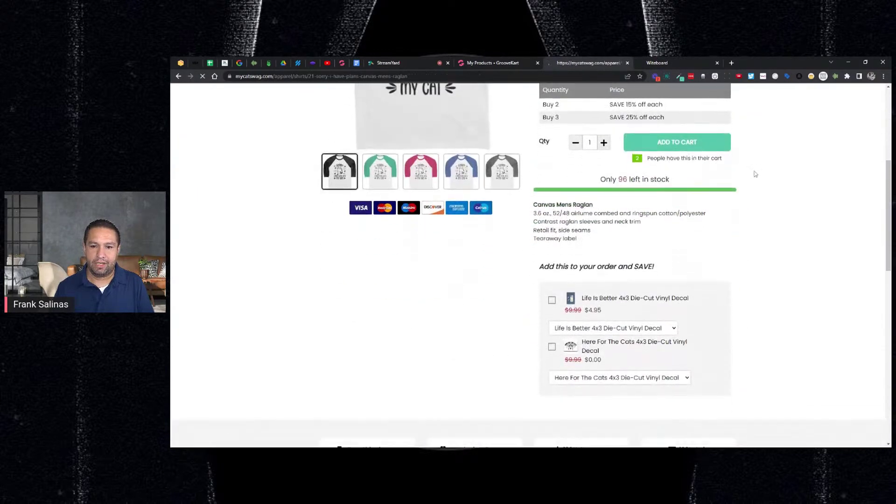
{"action": "scroll", "coordinate": [756, 172], "scroll_direction": "down", "scroll_amount": 5}
{"action": "scroll", "coordinate": [763, 173], "scroll_direction": "down", "scroll_amount": 8}
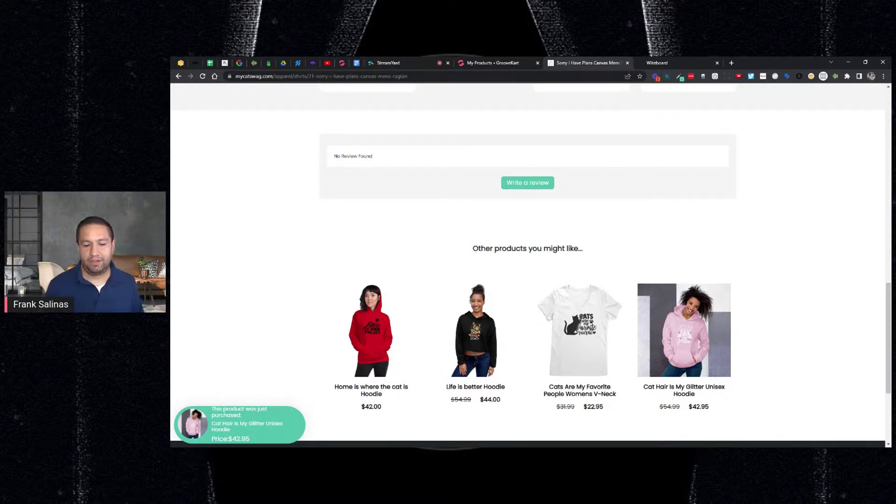
{"action": "scroll", "coordinate": [760, 178], "scroll_direction": "up", "scroll_amount": 1}
{"action": "scroll", "coordinate": [760, 177], "scroll_direction": "up", "scroll_amount": 8}
{"action": "scroll", "coordinate": [770, 183], "scroll_direction": "up", "scroll_amount": 3}
{"action": "scroll", "coordinate": [770, 182], "scroll_direction": "down", "scroll_amount": 10}
{"action": "scroll", "coordinate": [770, 182], "scroll_direction": "down", "scroll_amount": 1}
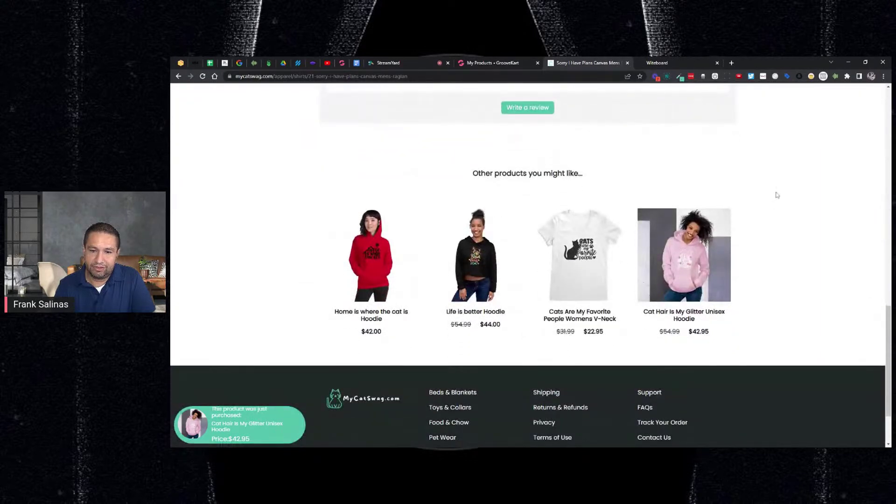
{"action": "scroll", "coordinate": [777, 191], "scroll_direction": "up", "scroll_amount": 6}
{"action": "scroll", "coordinate": [779, 189], "scroll_direction": "down", "scroll_amount": 5}
{"action": "scroll", "coordinate": [780, 188], "scroll_direction": "down", "scroll_amount": 2}
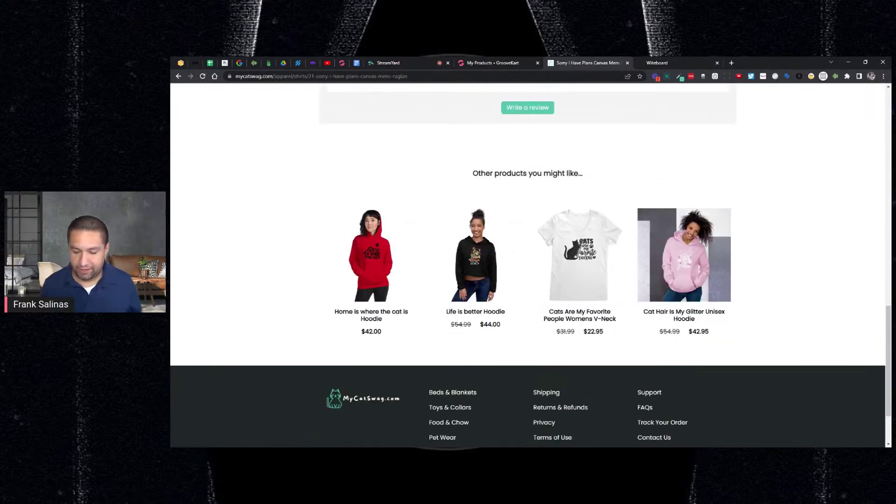
{"action": "scroll", "coordinate": [527, 266], "scroll_direction": "up", "scroll_amount": 15}
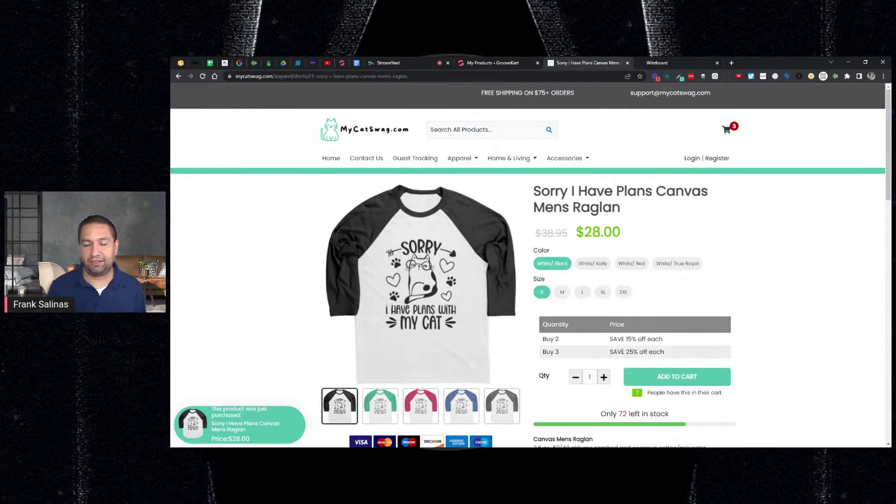
Step: Scroll through the live raglan page, then return to the product's admin settings
{"action": "scroll", "coordinate": [527, 266], "scroll_direction": "down", "scroll_amount": 10}
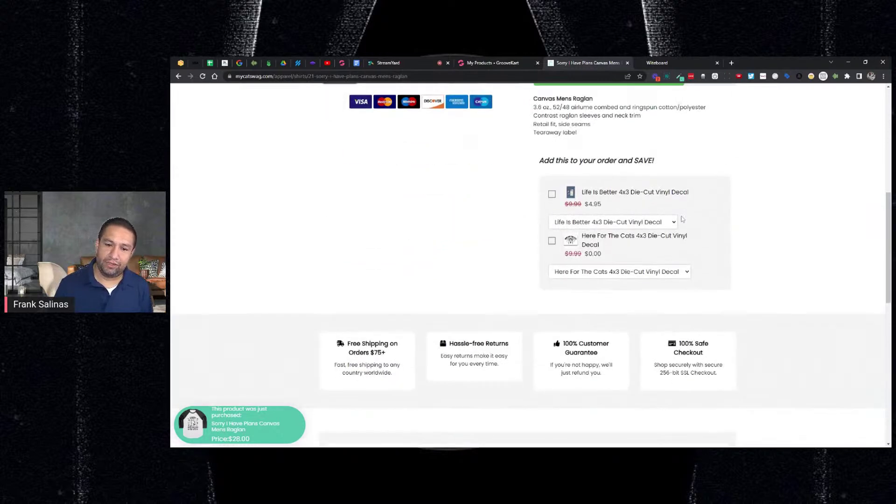
{"action": "scroll", "coordinate": [528, 266], "scroll_direction": "down", "scroll_amount": 3}
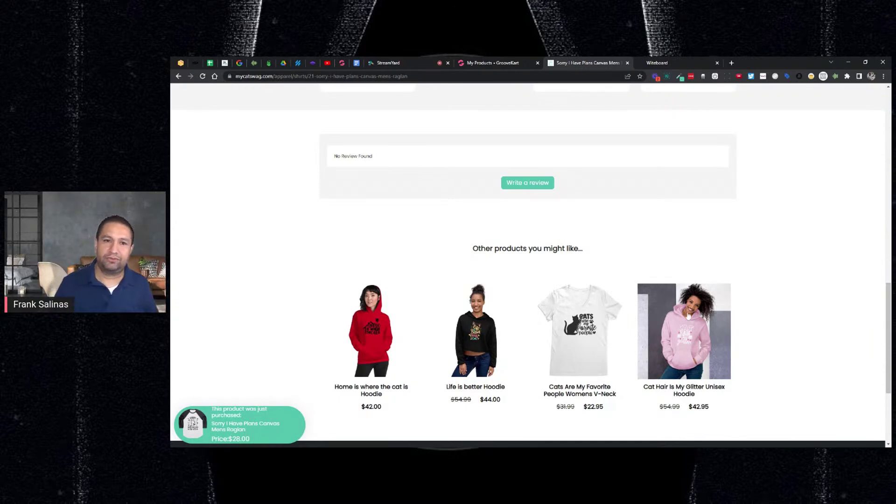
{"action": "scroll", "coordinate": [775, 284], "scroll_direction": "up", "scroll_amount": 10}
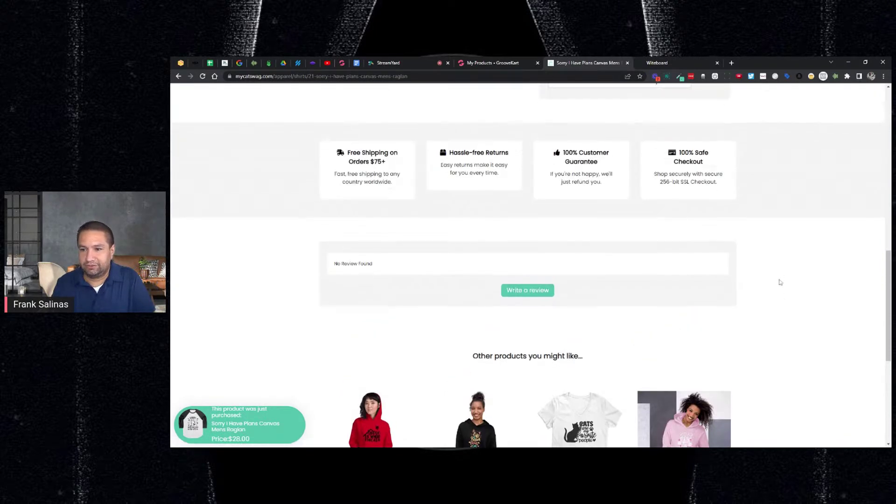
{"action": "scroll", "coordinate": [783, 279], "scroll_direction": "up", "scroll_amount": 4}
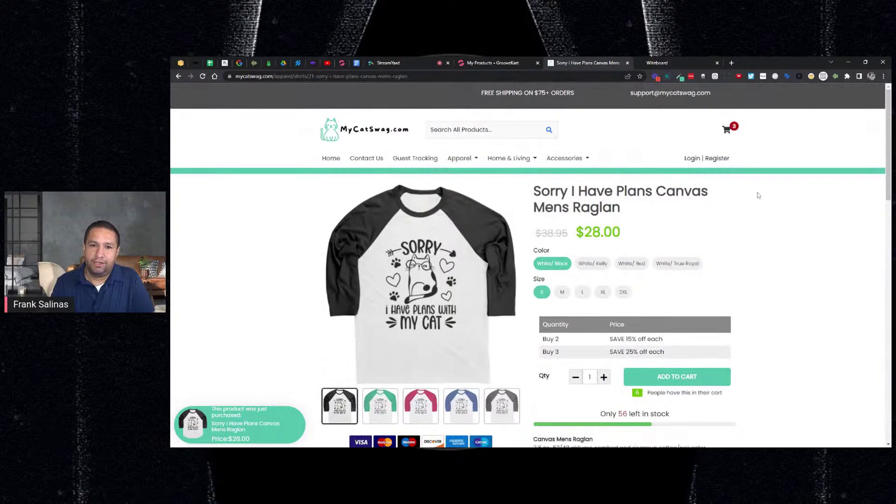
{"action": "left_click", "coordinate": [492, 64]}
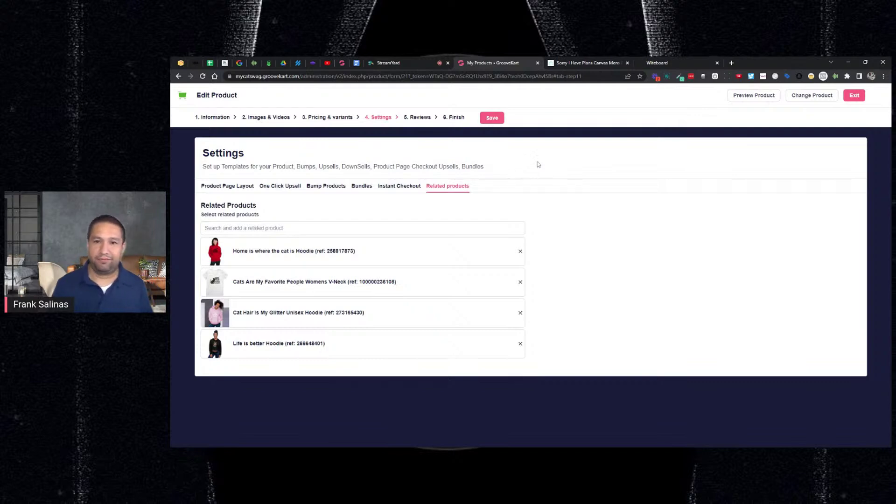
Step: Check the four related products under 'Other products you might like...' on the live raglan page
{"action": "left_click", "coordinate": [585, 63]}
{"action": "scroll", "coordinate": [794, 287], "scroll_direction": "down", "scroll_amount": 5}
{"action": "scroll", "coordinate": [795, 287], "scroll_direction": "down", "scroll_amount": 7}
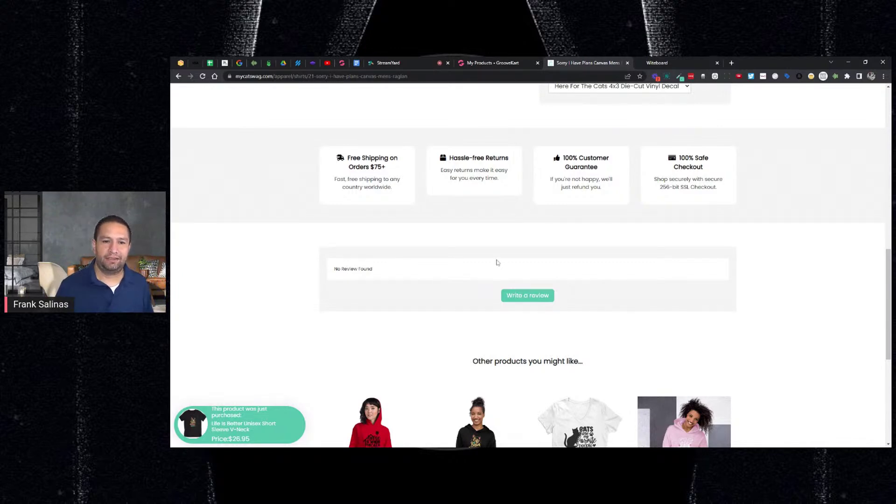
{"action": "scroll", "coordinate": [495, 264], "scroll_direction": "down", "scroll_amount": 4}
{"action": "scroll", "coordinate": [497, 253], "scroll_direction": "up", "scroll_amount": 1}
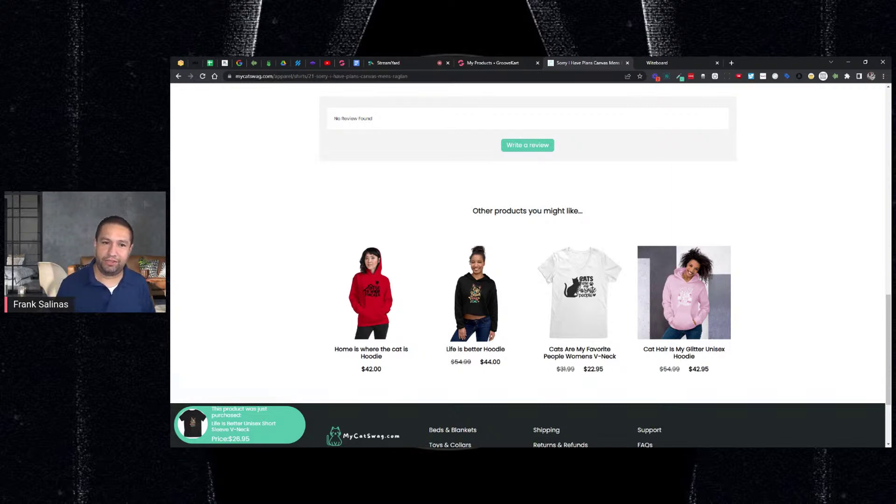
{"action": "scroll", "coordinate": [499, 229], "scroll_direction": "up", "scroll_amount": 6}
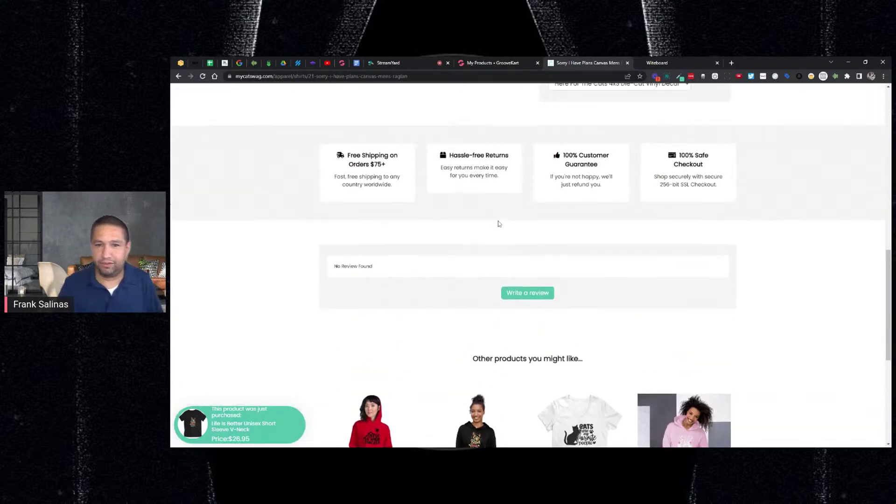
{"action": "scroll", "coordinate": [498, 219], "scroll_direction": "up", "scroll_amount": 7}
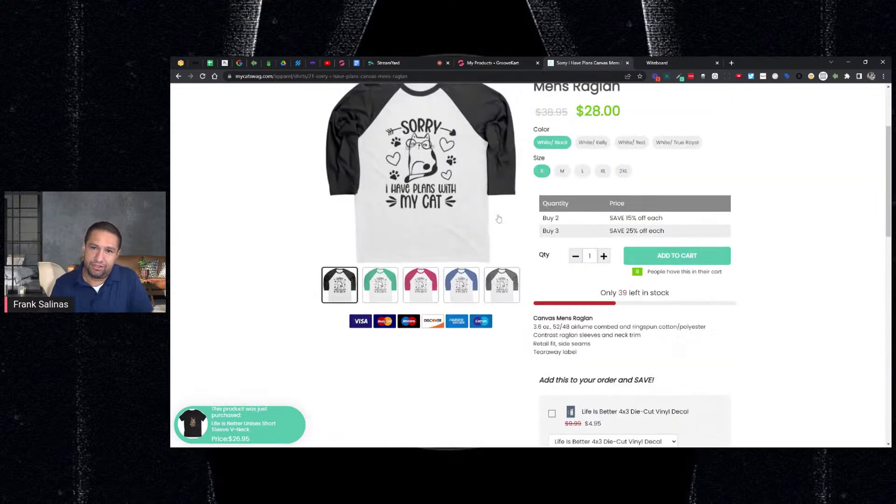
{"action": "left_click", "coordinate": [653, 64]}
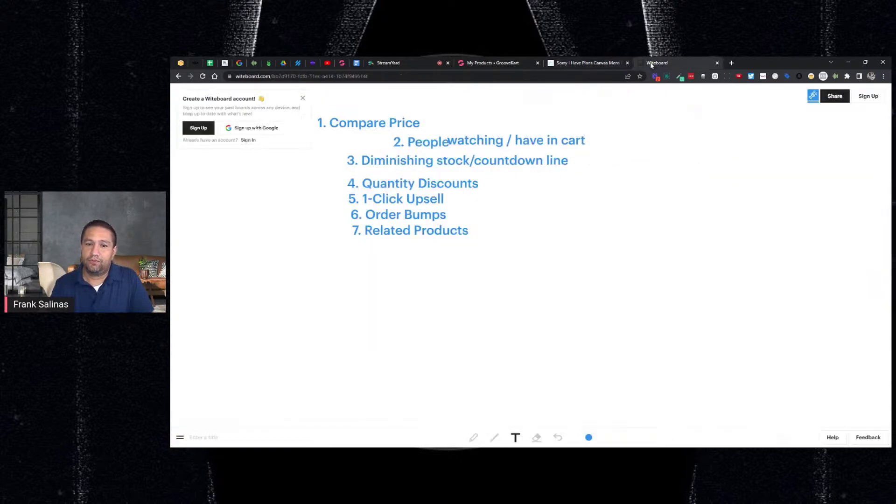
Step: Add '8. Reviews' on a new line beneath '7. Related Products' in the tactics list
{"action": "left_click", "coordinate": [354, 243]}
{"action": "type", "text": "8. "}
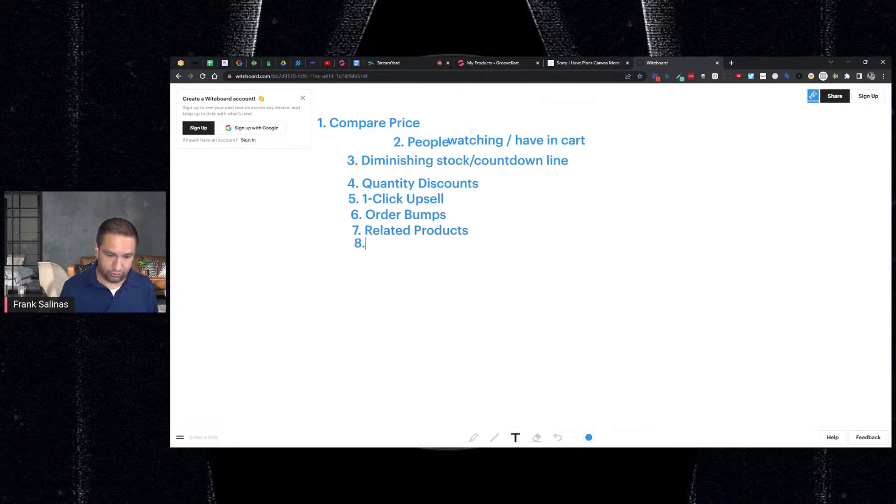
{"action": "type", "text": "Reviews"}
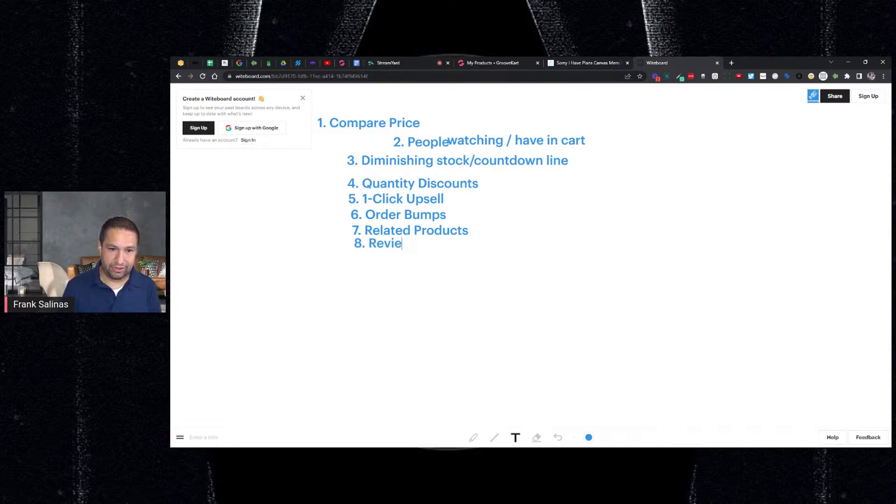
Step: Check the raglan's related products settings, then scroll the live page down to Other products and back
{"action": "left_click", "coordinate": [496, 67]}
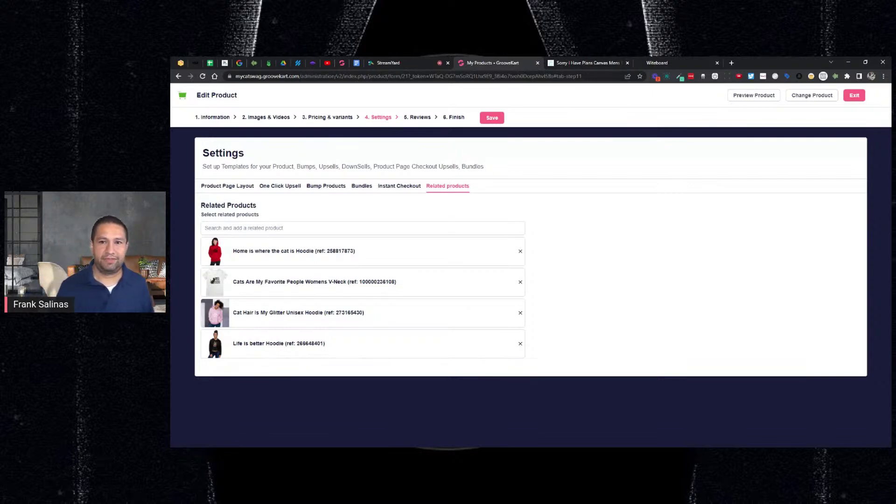
{"action": "left_click", "coordinate": [581, 61]}
{"action": "scroll", "coordinate": [790, 219], "scroll_direction": "down", "scroll_amount": 6}
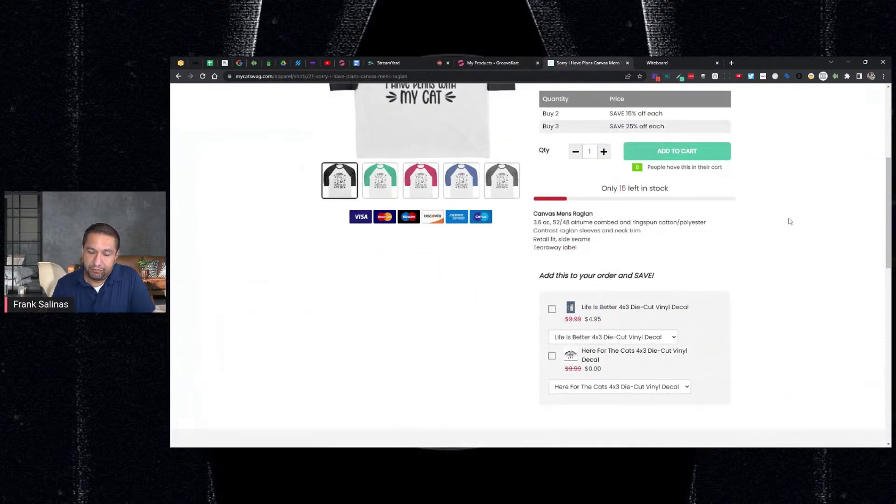
{"action": "scroll", "coordinate": [788, 217], "scroll_direction": "down", "scroll_amount": 3}
{"action": "scroll", "coordinate": [779, 211], "scroll_direction": "down", "scroll_amount": 3}
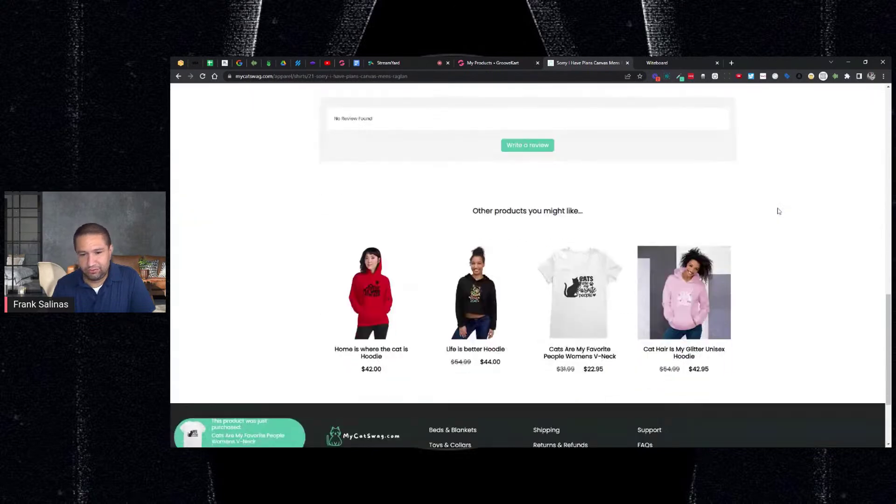
{"action": "scroll", "coordinate": [777, 208], "scroll_direction": "up", "scroll_amount": 5}
{"action": "scroll", "coordinate": [776, 206], "scroll_direction": "up", "scroll_amount": 10}
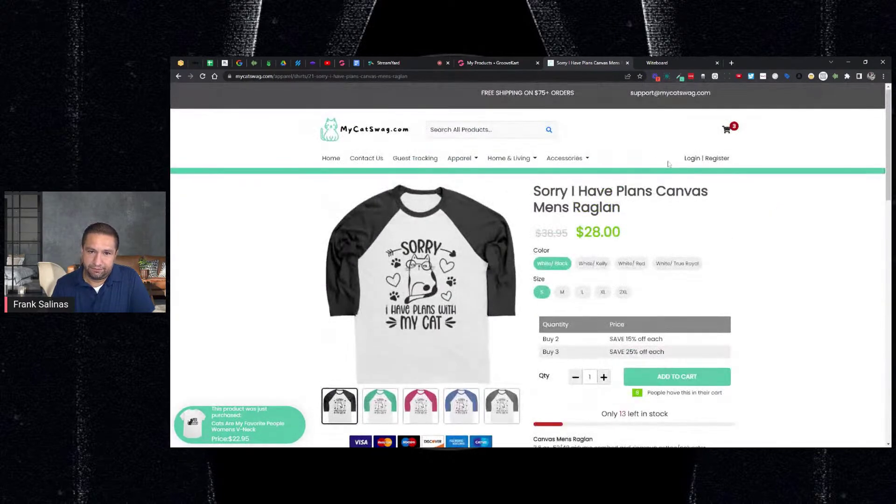
Step: Select the FREE SHIPPING ON $75+ ORDERS banner text, then exit the raglan's product editor
{"action": "left_click_drag", "start_coordinate": [479, 93], "coordinate": [585, 95]}
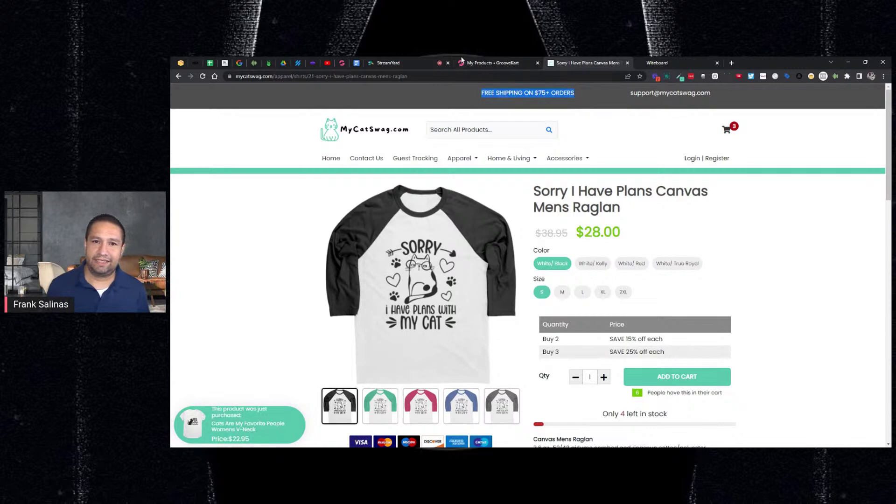
{"action": "left_click", "coordinate": [490, 63]}
{"action": "left_click", "coordinate": [847, 99]}
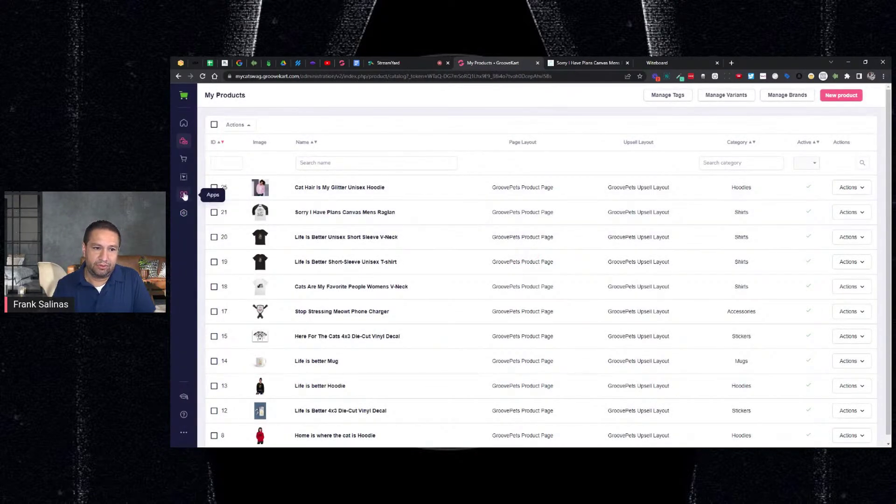
Step: Open the Standard Shipping & Handling method for editing under Settings > Shipping > Shipping Methods
{"action": "left_click", "coordinate": [186, 215]}
{"action": "left_click", "coordinate": [224, 195]}
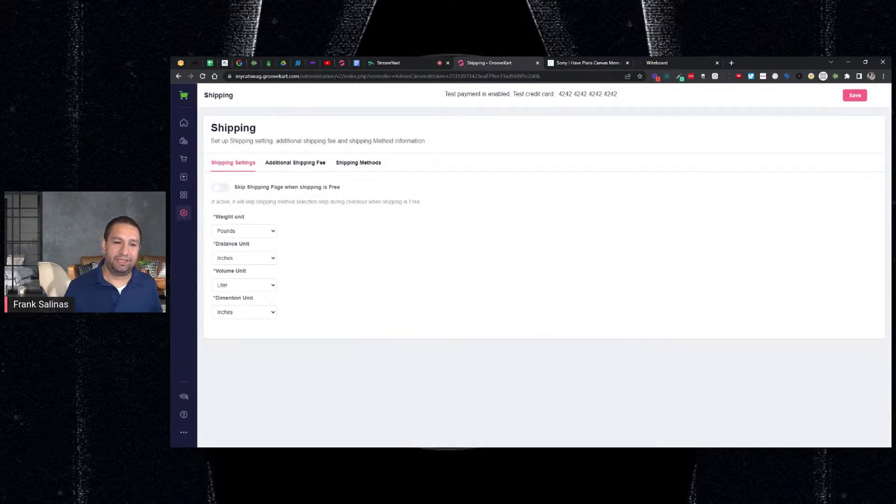
{"action": "left_click", "coordinate": [367, 165]}
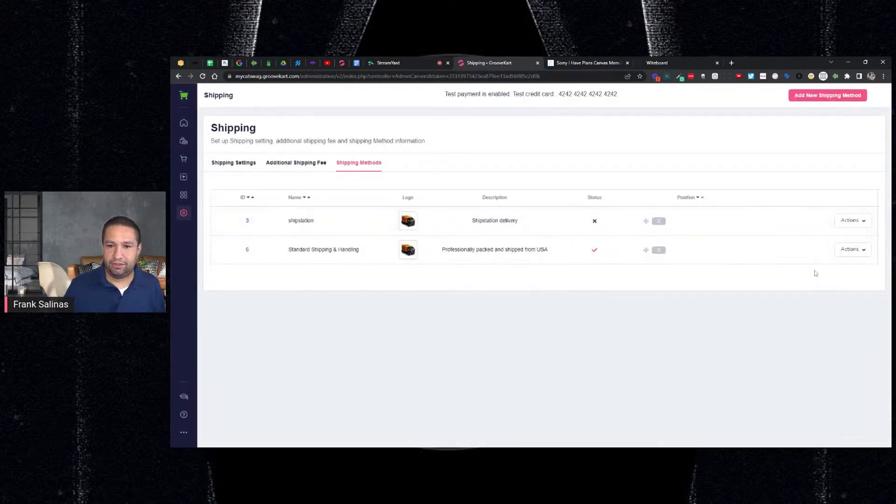
{"action": "left_click", "coordinate": [852, 253]}
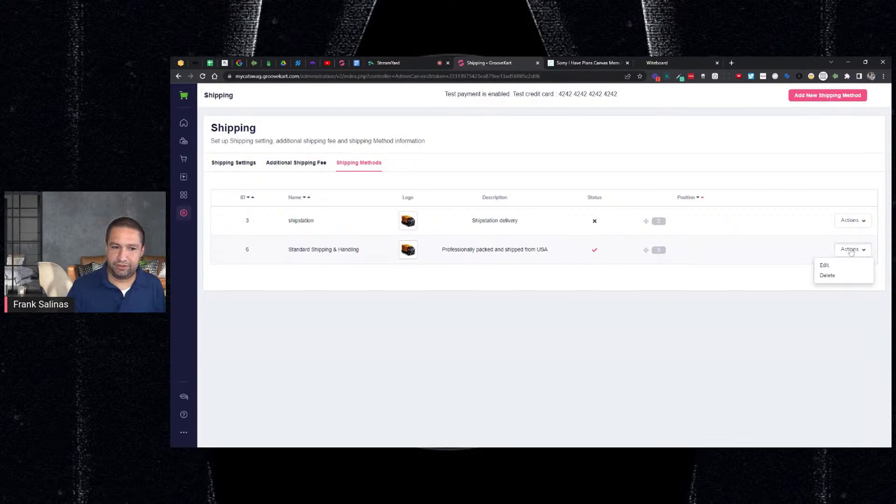
{"action": "left_click", "coordinate": [825, 262]}
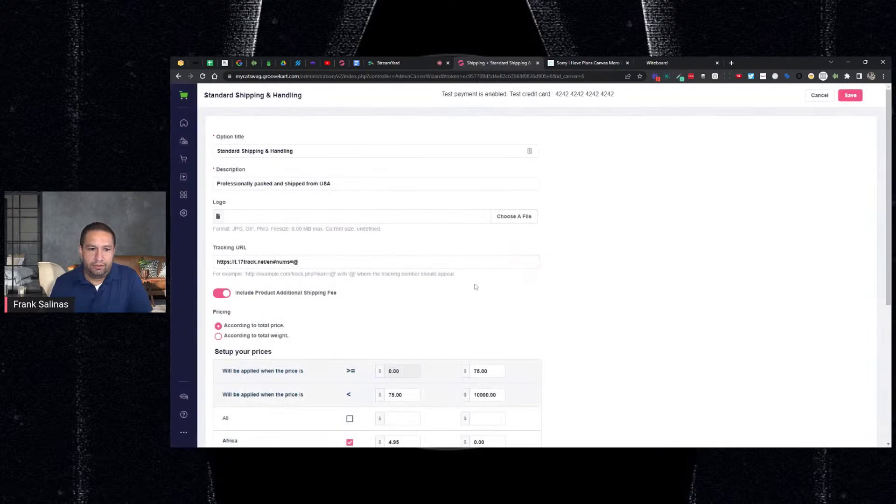
Step: Turn off Include Product Additional Shipping Fee and save the shipping method
{"action": "scroll", "coordinate": [474, 286], "scroll_direction": "down", "scroll_amount": 3}
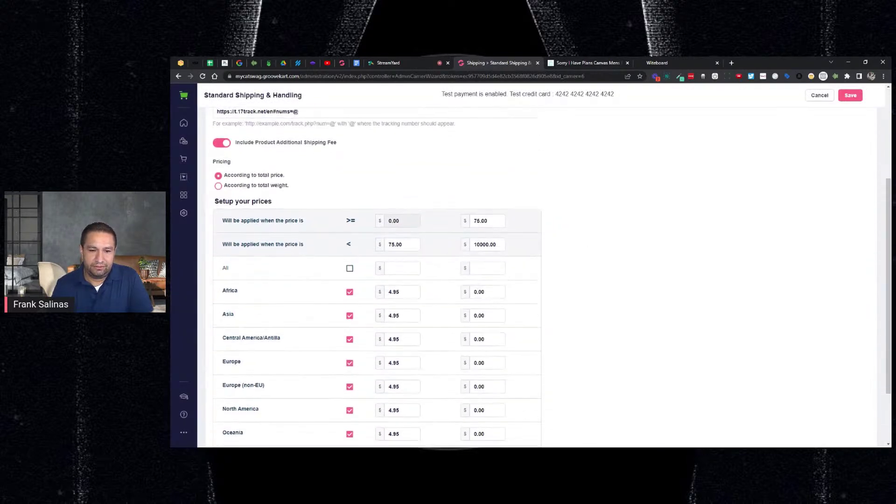
{"action": "scroll", "coordinate": [403, 256], "scroll_direction": "down", "scroll_amount": 1}
{"action": "scroll", "coordinate": [403, 256], "scroll_direction": "down", "scroll_amount": 1}
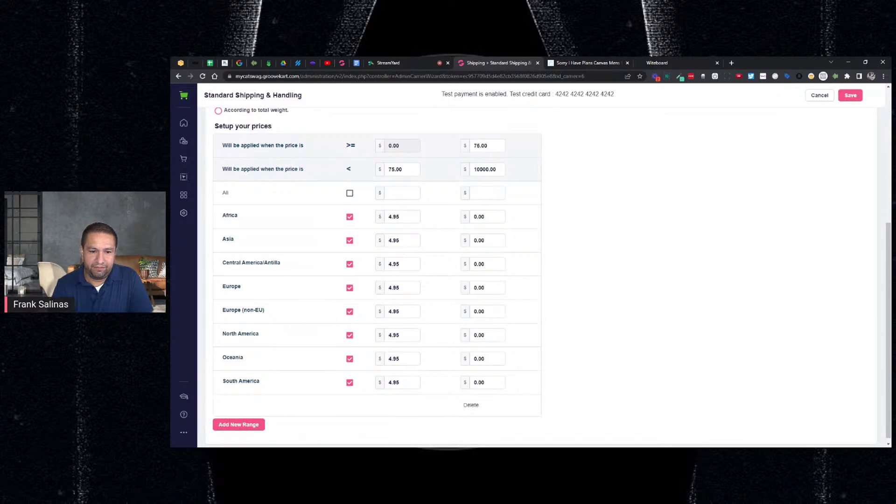
{"action": "scroll", "coordinate": [412, 282], "scroll_direction": "up", "scroll_amount": 1}
{"action": "scroll", "coordinate": [414, 270], "scroll_direction": "down", "scroll_amount": 1}
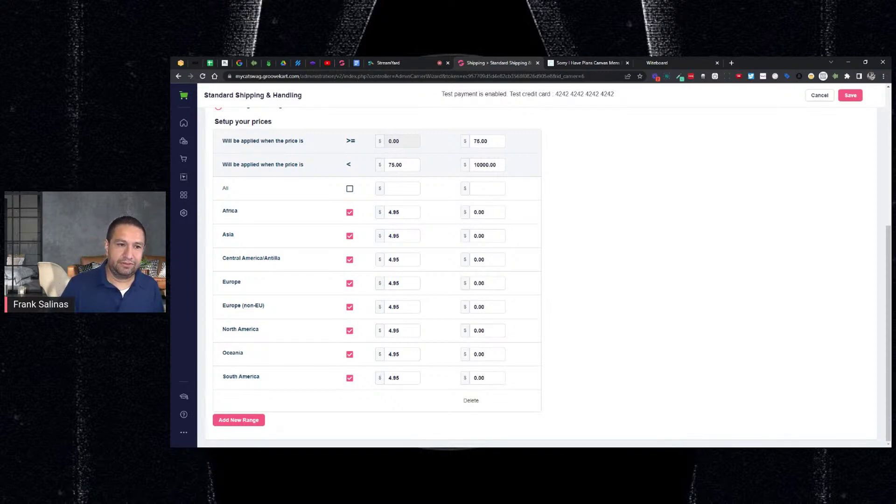
{"action": "scroll", "coordinate": [261, 175], "scroll_direction": "up", "scroll_amount": 2}
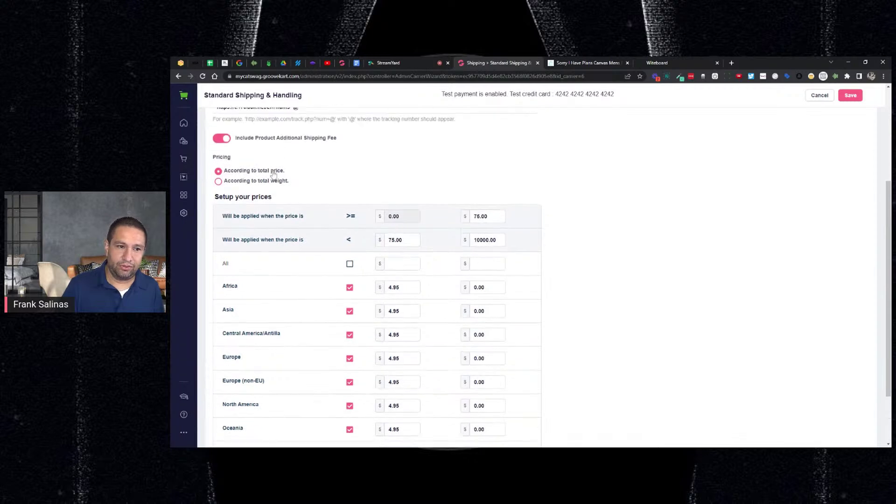
{"action": "scroll", "coordinate": [274, 175], "scroll_direction": "up", "scroll_amount": 2}
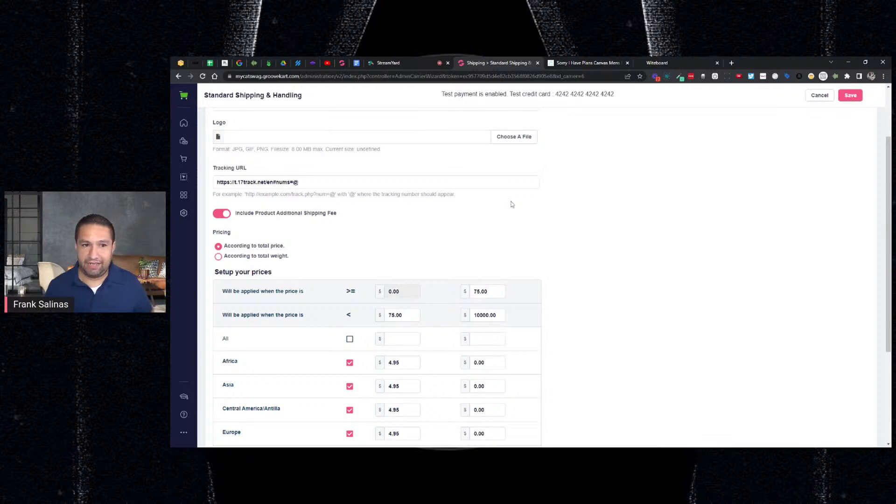
{"action": "scroll", "coordinate": [511, 204], "scroll_direction": "up", "scroll_amount": 3}
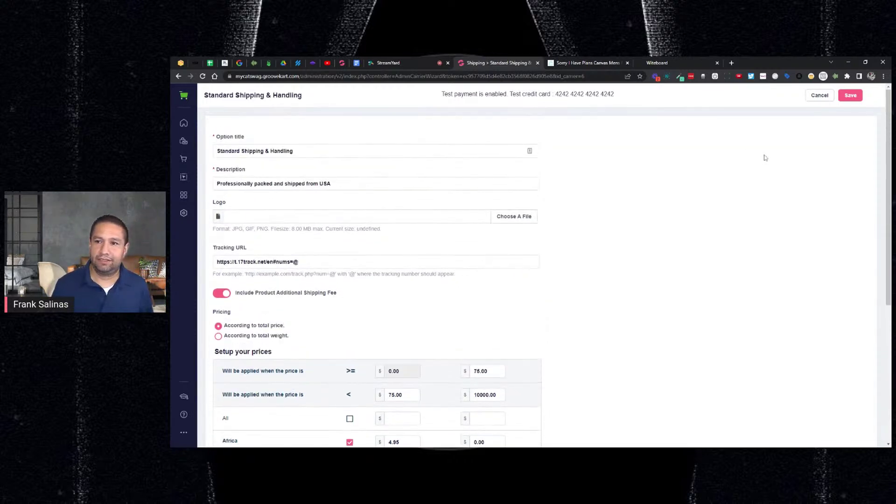
{"action": "left_click", "coordinate": [225, 294]}
{"action": "left_click", "coordinate": [856, 95]}
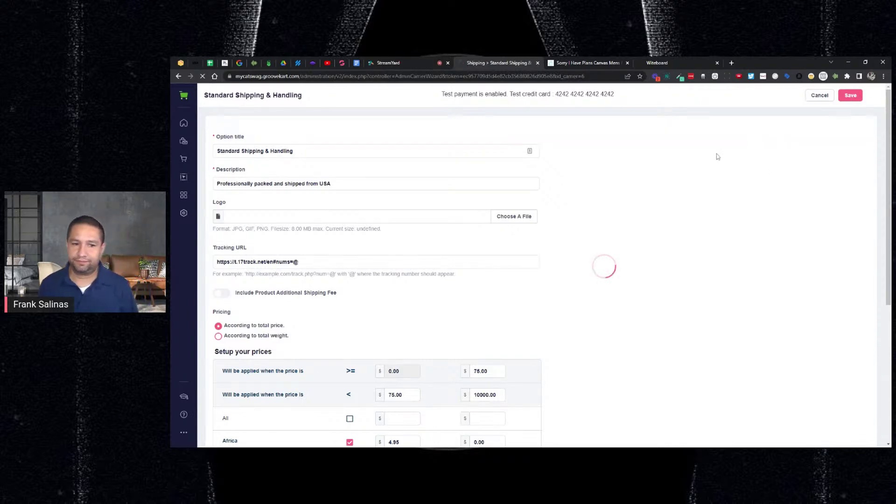
{"action": "left_click", "coordinate": [589, 65]}
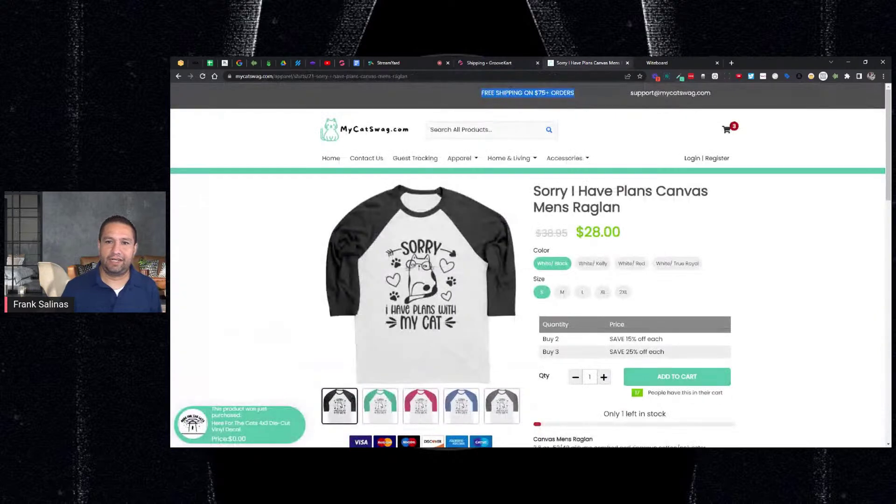
Step: Go to checkout from the cart, autofill the customer's e-mail and address, and enter a mobile number
{"action": "left_click", "coordinate": [727, 133]}
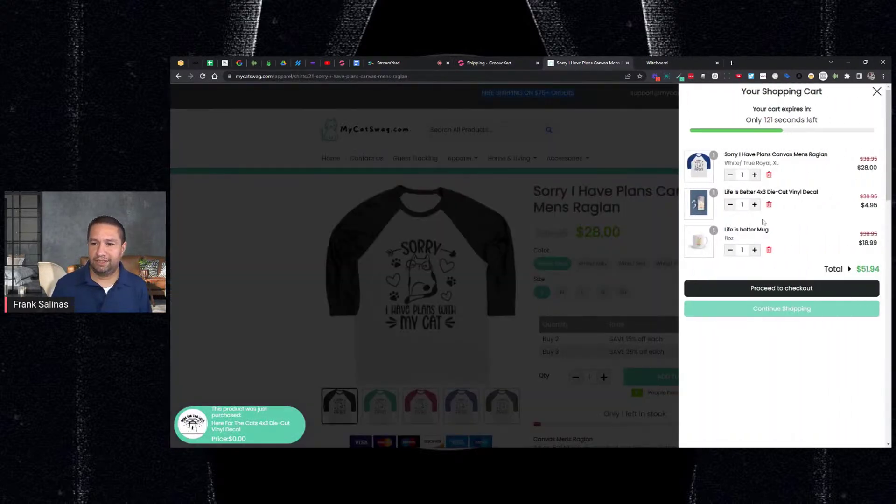
{"action": "left_click", "coordinate": [751, 289]}
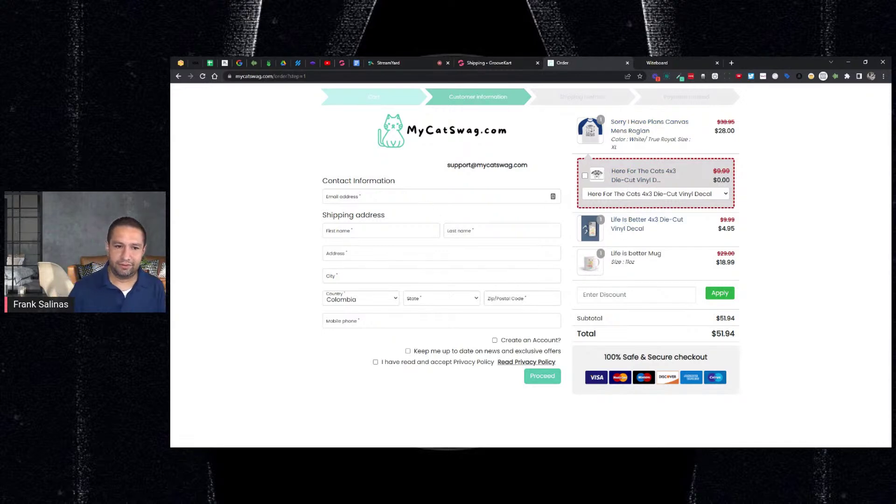
{"action": "left_click", "coordinate": [551, 196]}
{"action": "key", "text": "Down"}
{"action": "key", "text": "Return"}
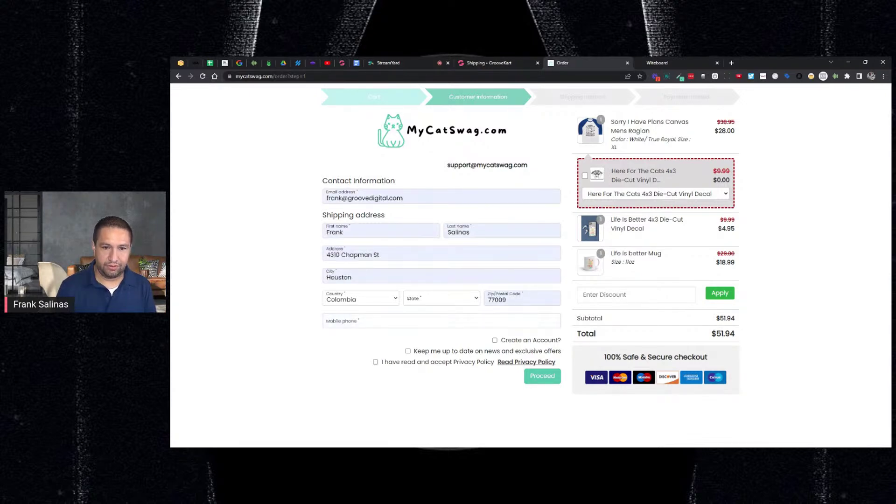
{"action": "left_click", "coordinate": [404, 318]}
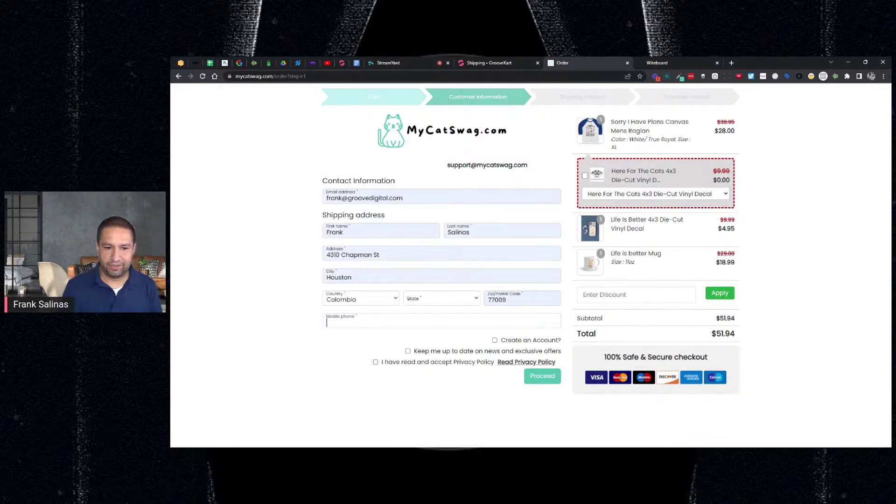
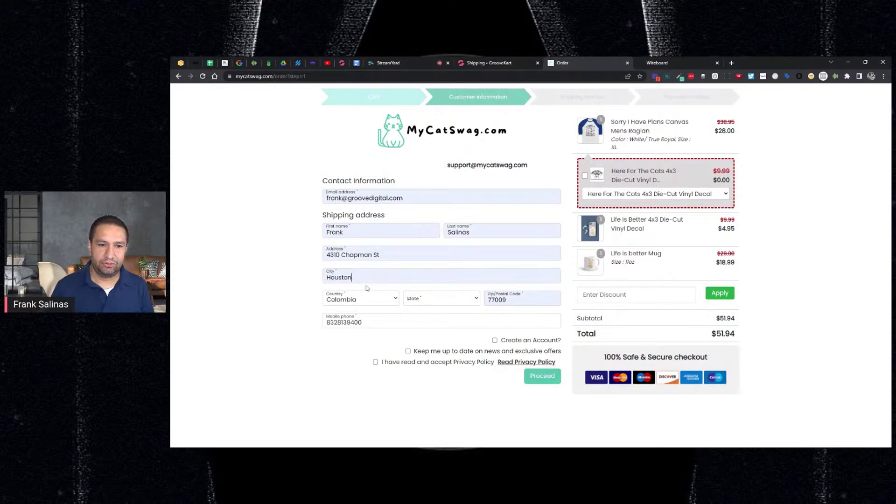
Step: Replace the e-mail with a different customer address and dismiss the account-exists code prompt
{"action": "left_click_drag", "start_coordinate": [403, 198], "coordinate": [326, 198]}
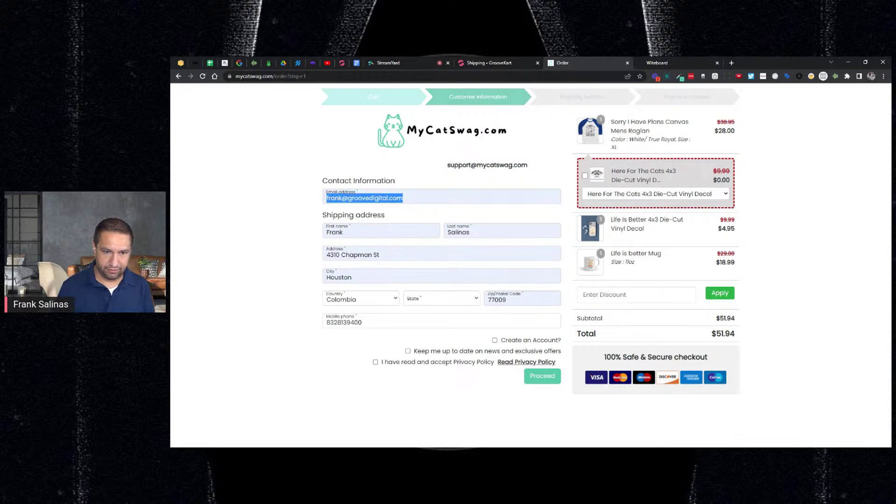
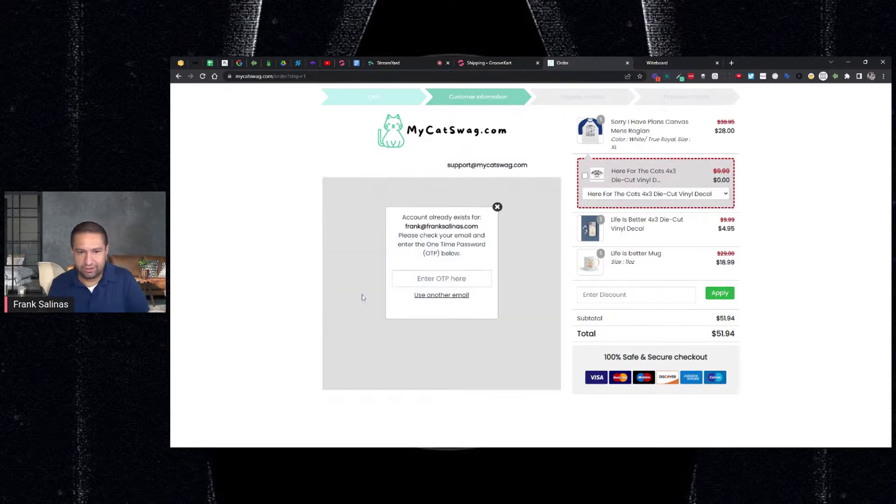
{"action": "left_click", "coordinate": [497, 206]}
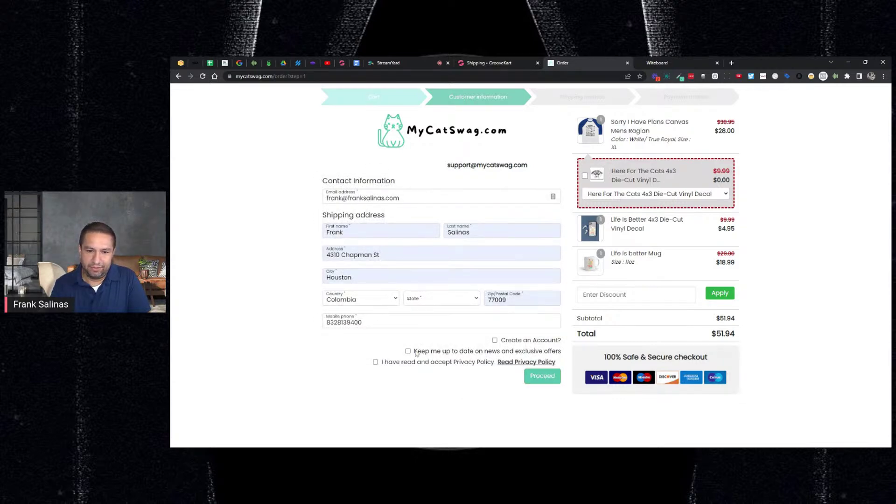
Step: Accept the Privacy Policy, set the state to Cundinamarca, proceed, then go back to the form
{"action": "left_click", "coordinate": [375, 362]}
{"action": "left_click", "coordinate": [540, 377]}
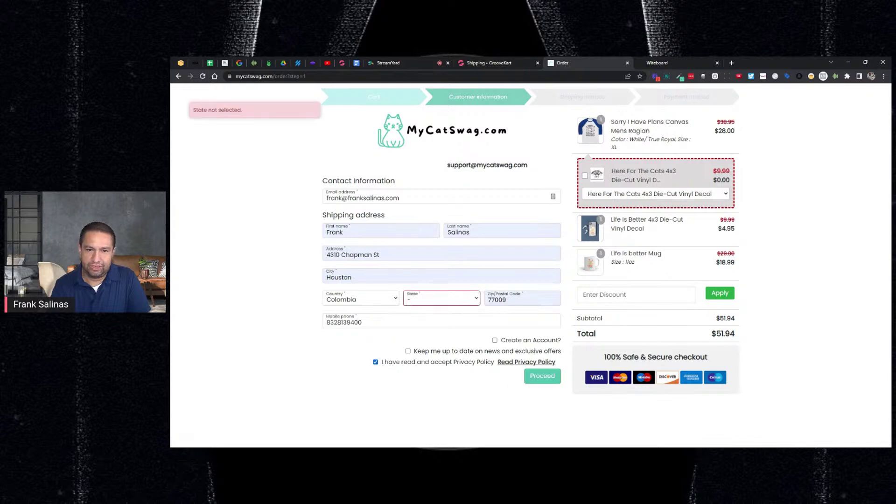
{"action": "left_click", "coordinate": [440, 307]}
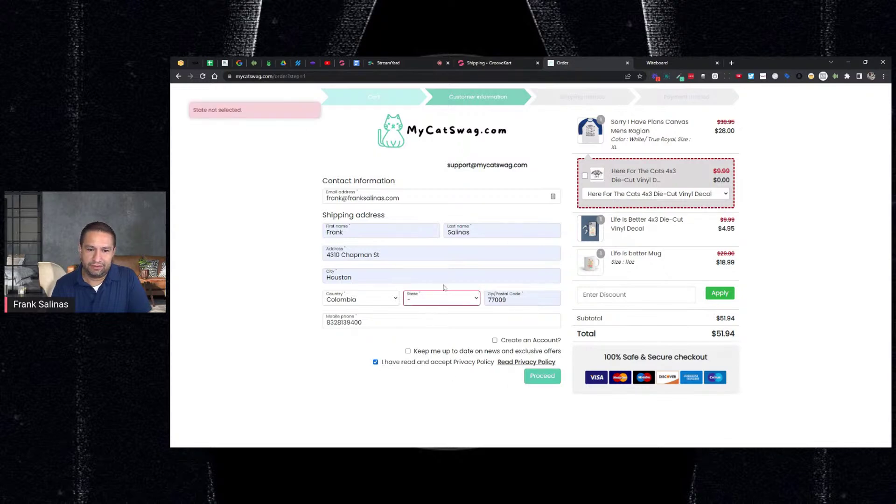
{"action": "left_click", "coordinate": [445, 288]}
{"action": "left_click", "coordinate": [538, 381]}
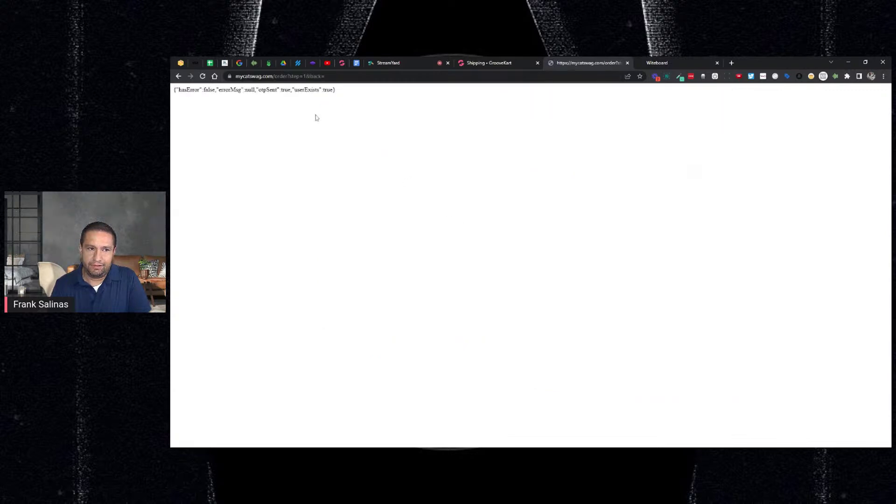
{"action": "left_click", "coordinate": [181, 77]}
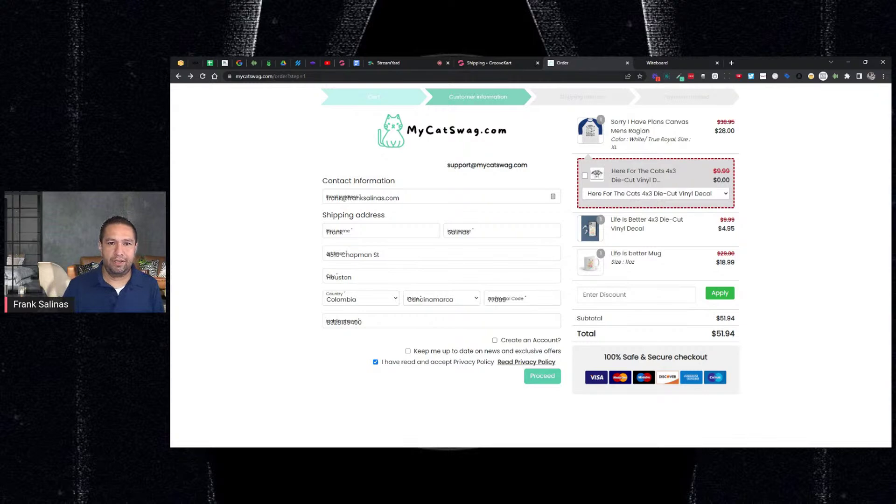
{"action": "left_click", "coordinate": [489, 62]}
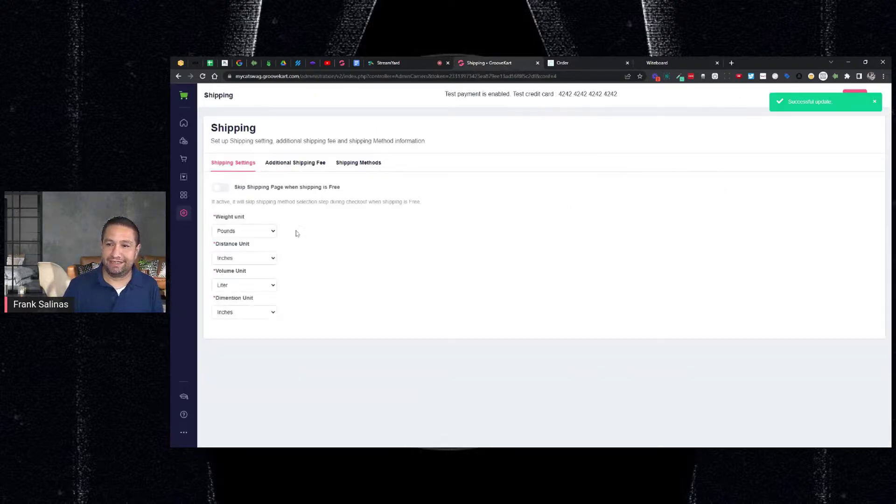
Step: Open International settings, view Currencies, then page through the Countries list to pages 3 and 5
{"action": "left_click", "coordinate": [184, 214]}
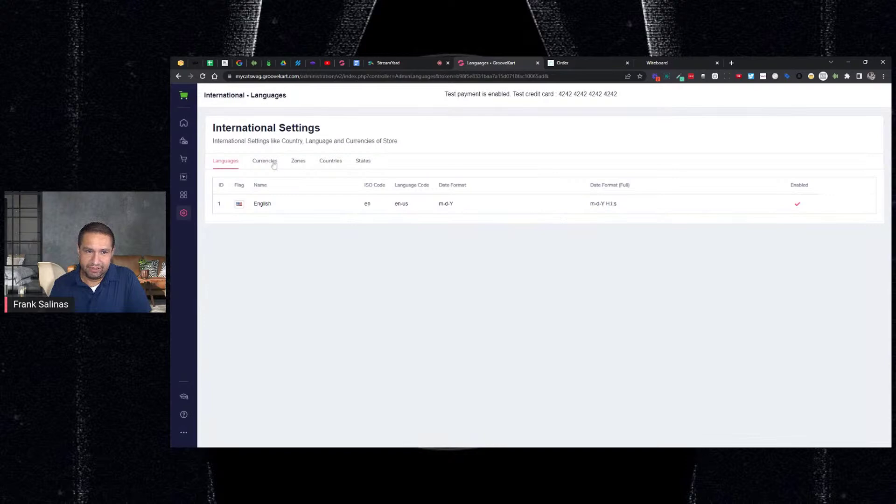
{"action": "left_click", "coordinate": [265, 161]}
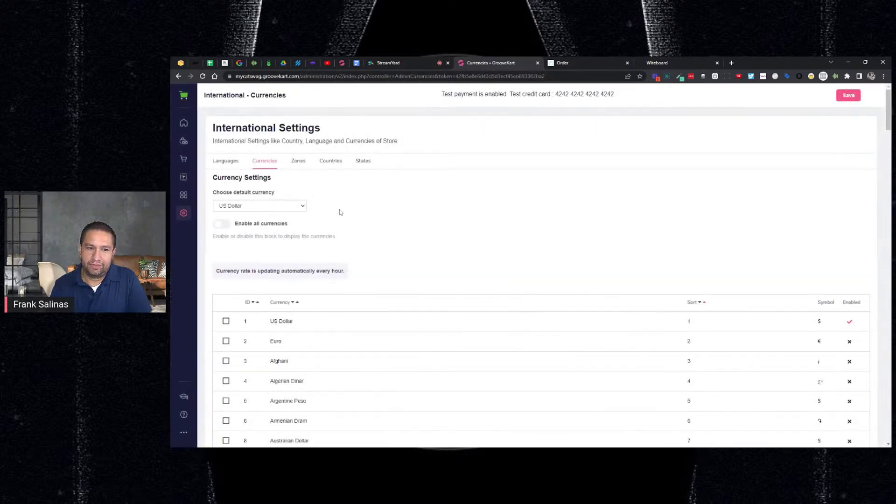
{"action": "left_click", "coordinate": [327, 162]}
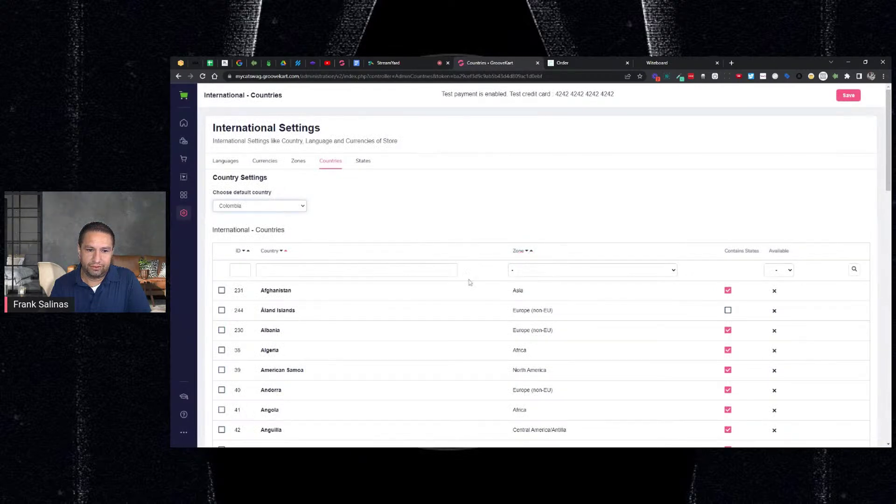
{"action": "scroll", "coordinate": [724, 317], "scroll_direction": "down", "scroll_amount": 10}
{"action": "scroll", "coordinate": [722, 314], "scroll_direction": "down", "scroll_amount": 10}
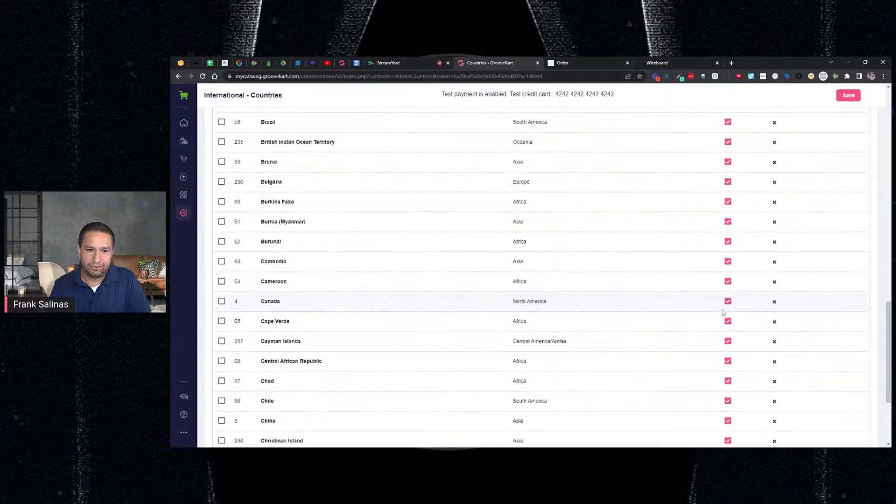
{"action": "scroll", "coordinate": [691, 318], "scroll_direction": "up", "scroll_amount": 15}
{"action": "scroll", "coordinate": [693, 319], "scroll_direction": "down", "scroll_amount": 8}
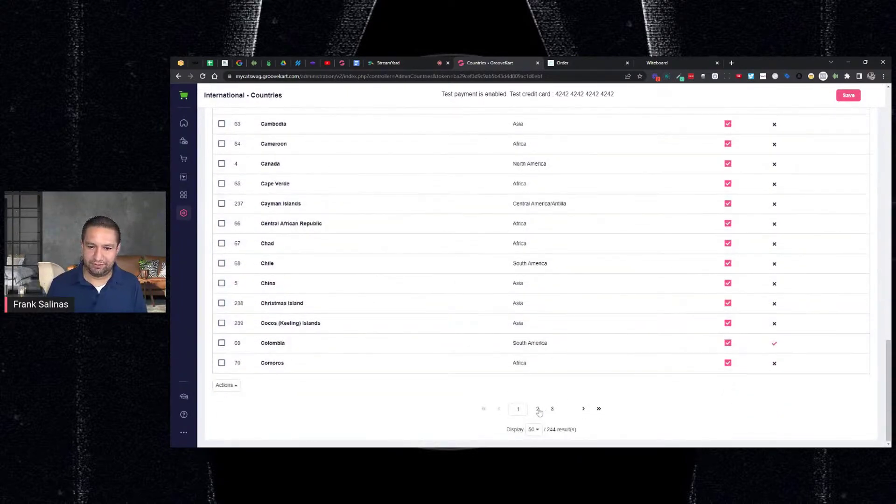
{"action": "left_click", "coordinate": [552, 411]}
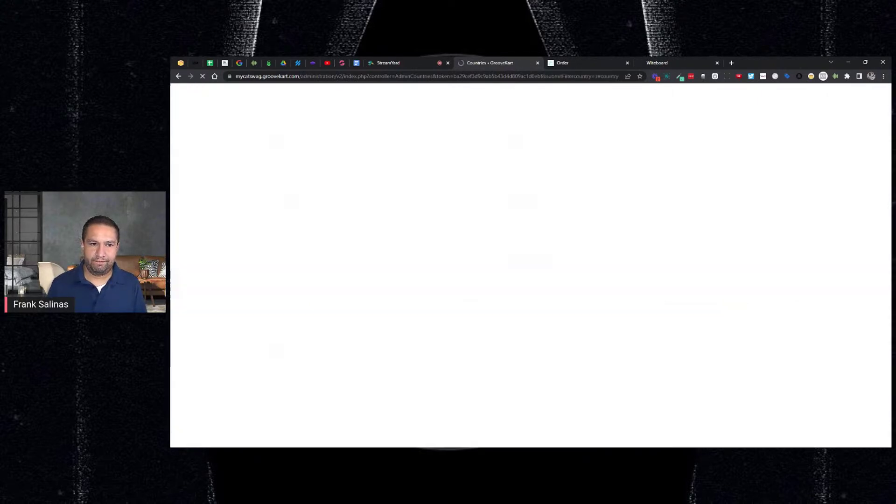
{"action": "scroll", "coordinate": [559, 373], "scroll_direction": "down", "scroll_amount": 5}
{"action": "scroll", "coordinate": [559, 374], "scroll_direction": "down", "scroll_amount": 15}
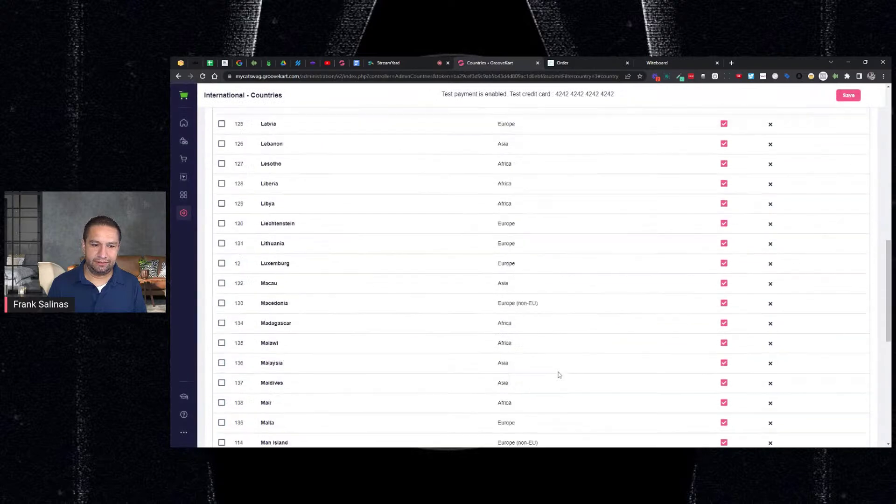
{"action": "left_click", "coordinate": [575, 409]}
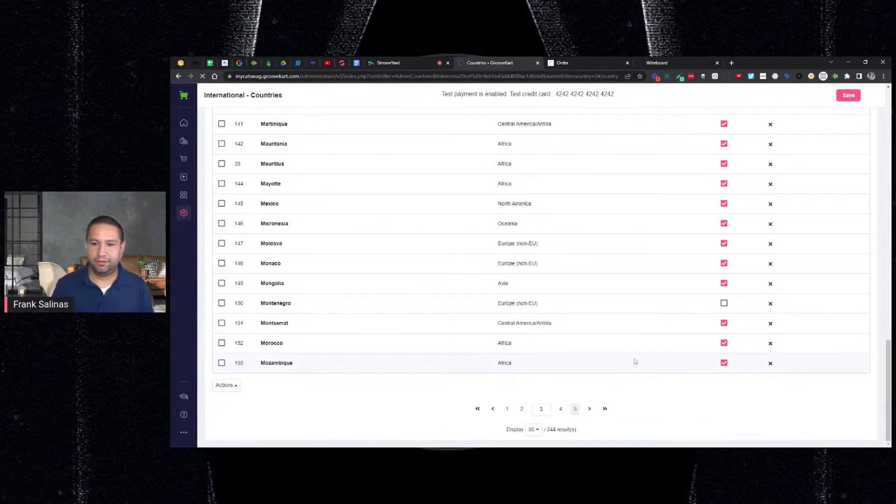
{"action": "scroll", "coordinate": [634, 360], "scroll_direction": "down", "scroll_amount": 7}
{"action": "scroll", "coordinate": [635, 360], "scroll_direction": "down", "scroll_amount": 6}
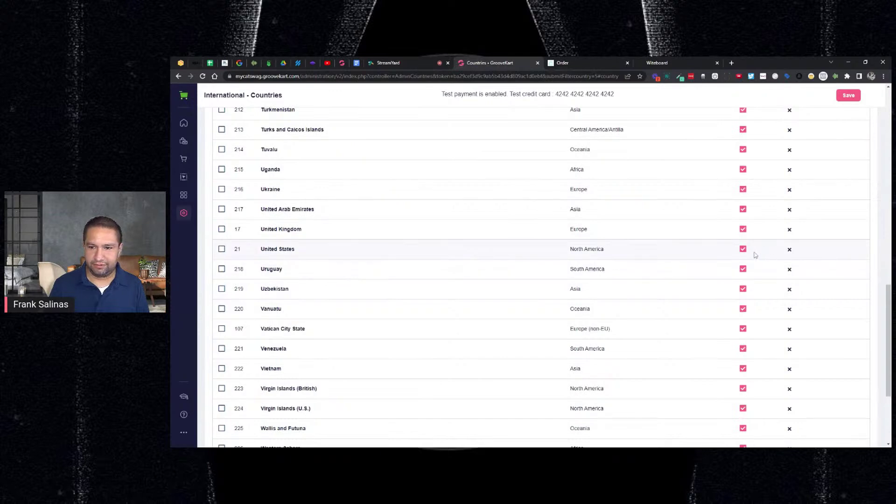
{"action": "scroll", "coordinate": [756, 257], "scroll_direction": "up", "scroll_amount": 10}
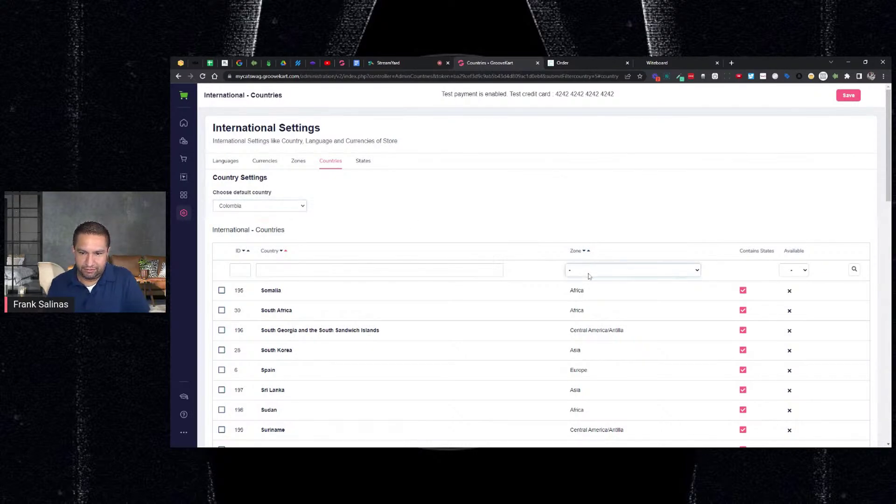
Step: Filter the countries list to the North America zone, then open the States list
{"action": "left_click", "coordinate": [602, 322]}
{"action": "left_click", "coordinate": [855, 271]}
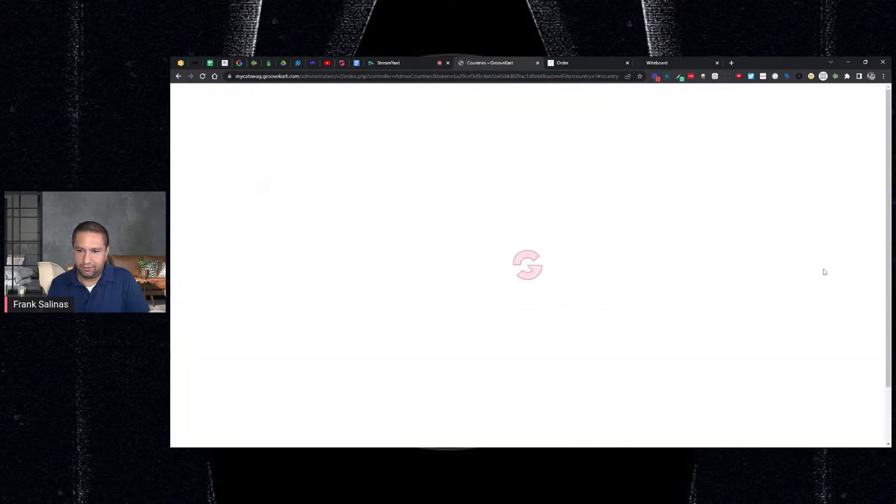
{"action": "scroll", "coordinate": [640, 272], "scroll_direction": "down", "scroll_amount": 2}
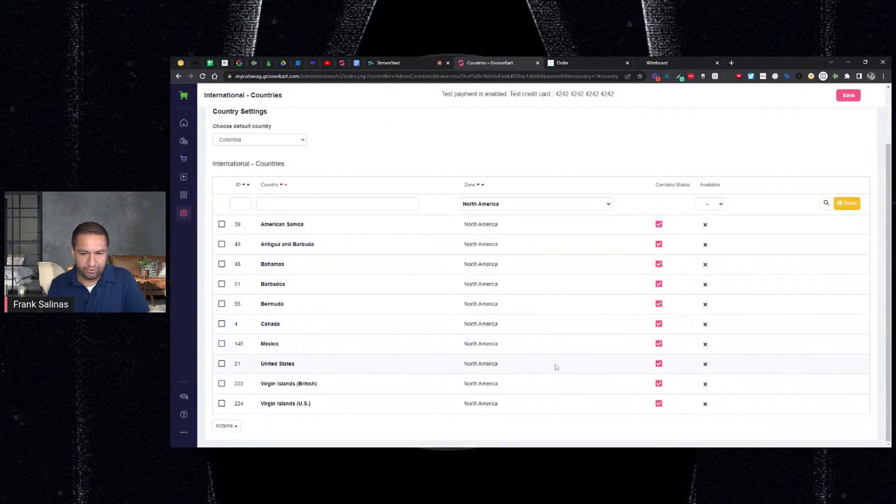
{"action": "scroll", "coordinate": [583, 359], "scroll_direction": "up", "scroll_amount": 2}
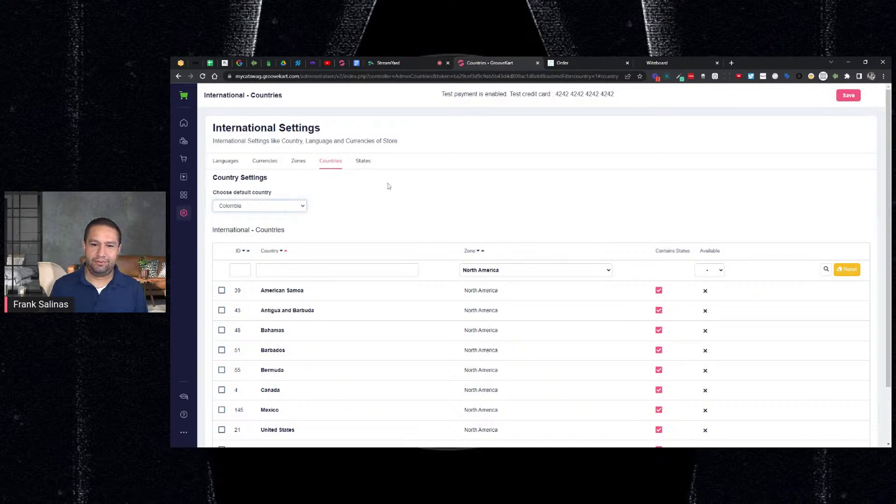
{"action": "left_click", "coordinate": [369, 161]}
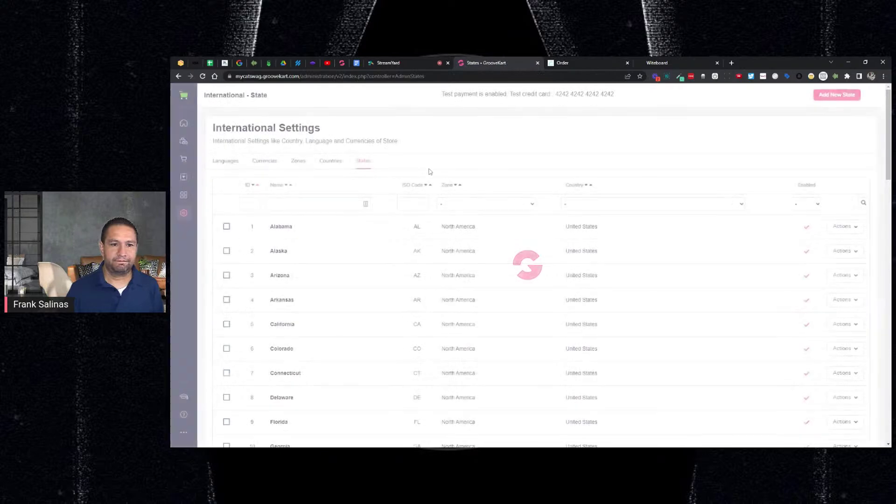
Step: Open the North America zone from the Zones list and return without changes
{"action": "scroll", "coordinate": [421, 233], "scroll_direction": "down", "scroll_amount": 5}
{"action": "scroll", "coordinate": [420, 182], "scroll_direction": "up", "scroll_amount": 5}
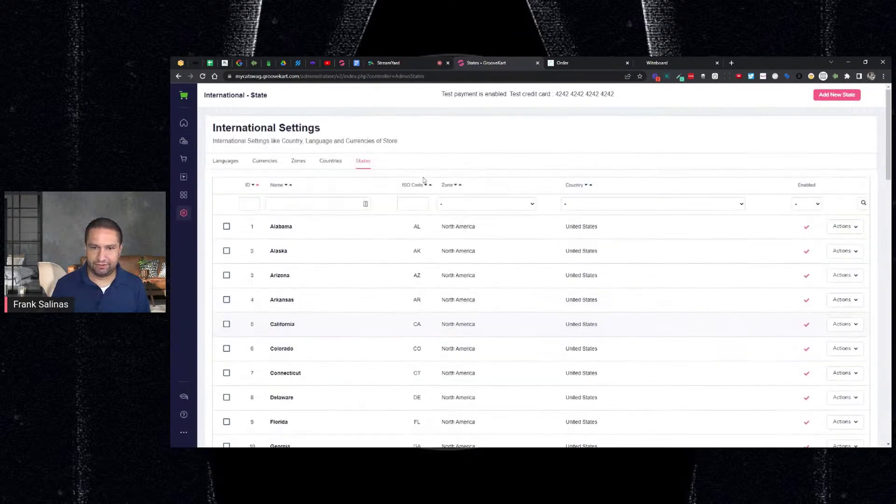
{"action": "left_click", "coordinate": [328, 162]}
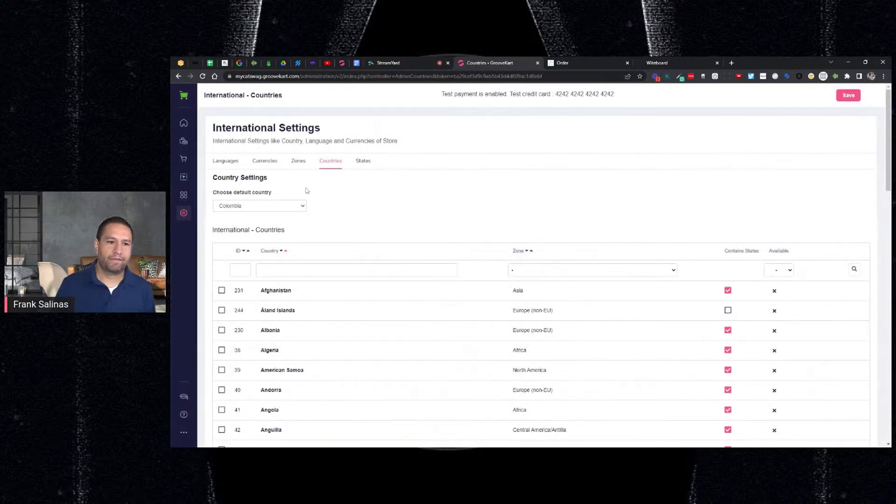
{"action": "left_click", "coordinate": [296, 162]}
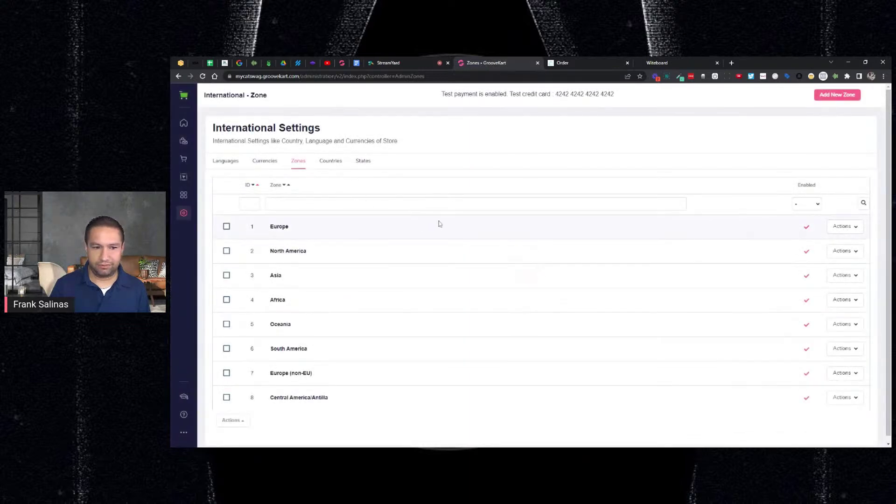
{"action": "left_click", "coordinate": [844, 252]}
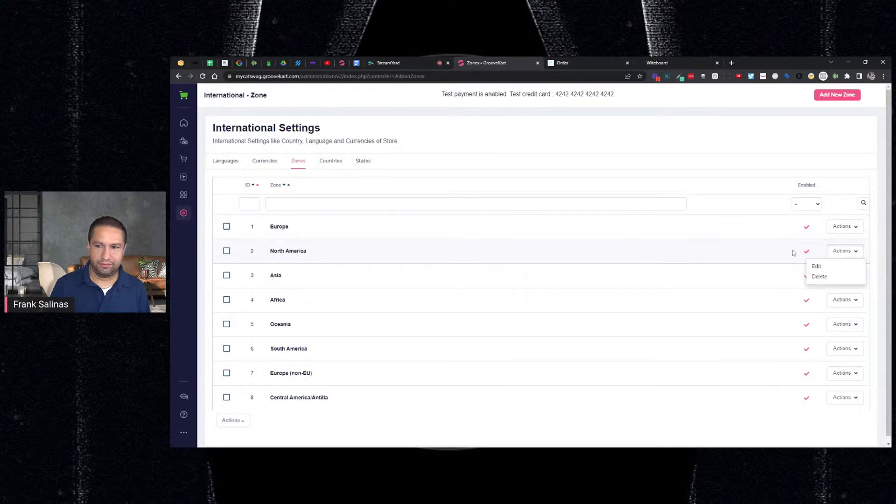
{"action": "left_click", "coordinate": [816, 266]}
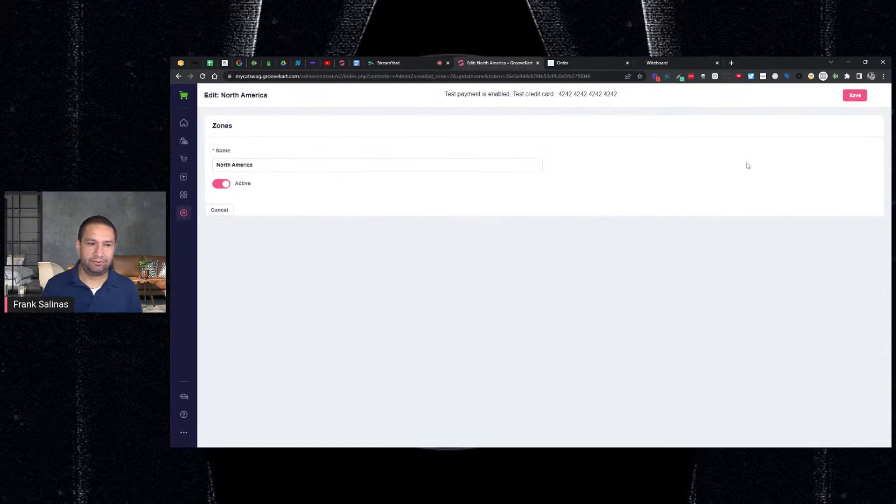
{"action": "left_click", "coordinate": [179, 78]}
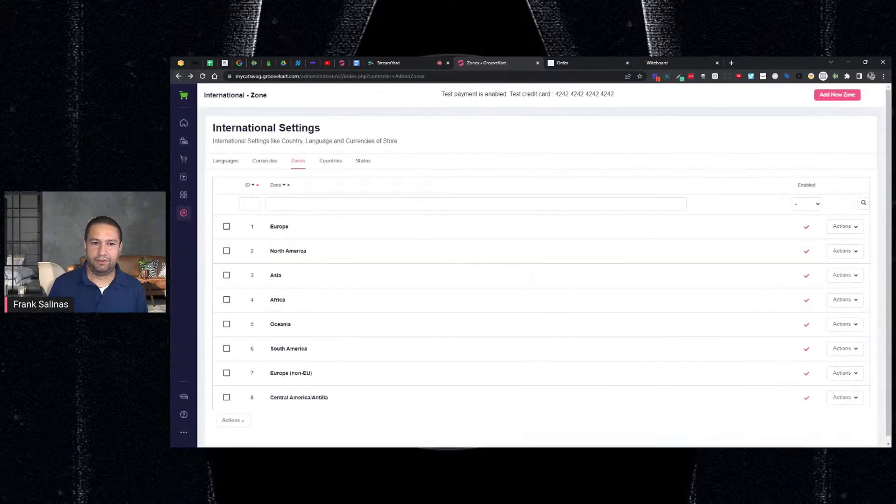
Step: Look over the Currencies and Languages tabs, then return to the Countries list
{"action": "left_click", "coordinate": [263, 165]}
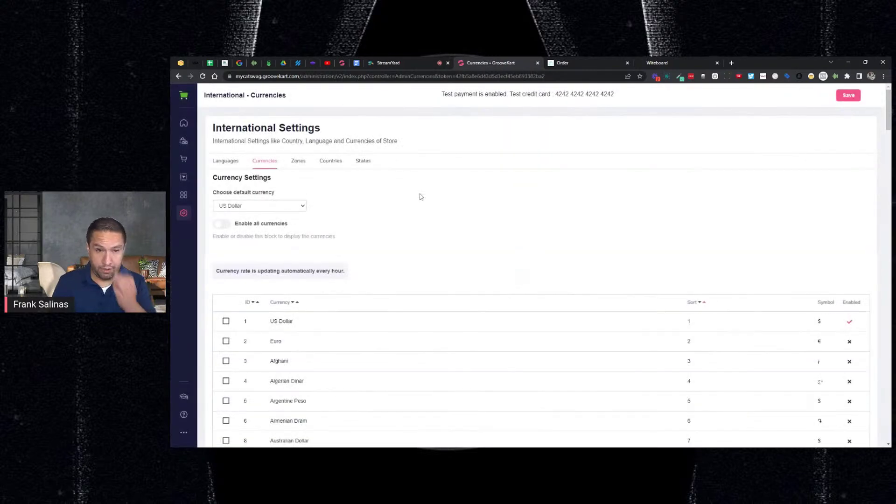
{"action": "scroll", "coordinate": [397, 209], "scroll_direction": "down", "scroll_amount": 3}
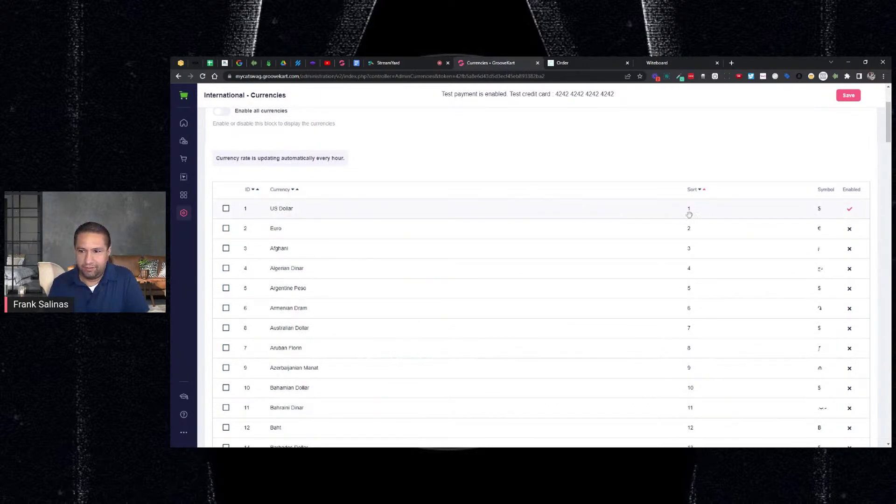
{"action": "scroll", "coordinate": [698, 214], "scroll_direction": "down", "scroll_amount": 6}
{"action": "scroll", "coordinate": [699, 212], "scroll_direction": "up", "scroll_amount": 5}
{"action": "scroll", "coordinate": [697, 211], "scroll_direction": "up", "scroll_amount": 5}
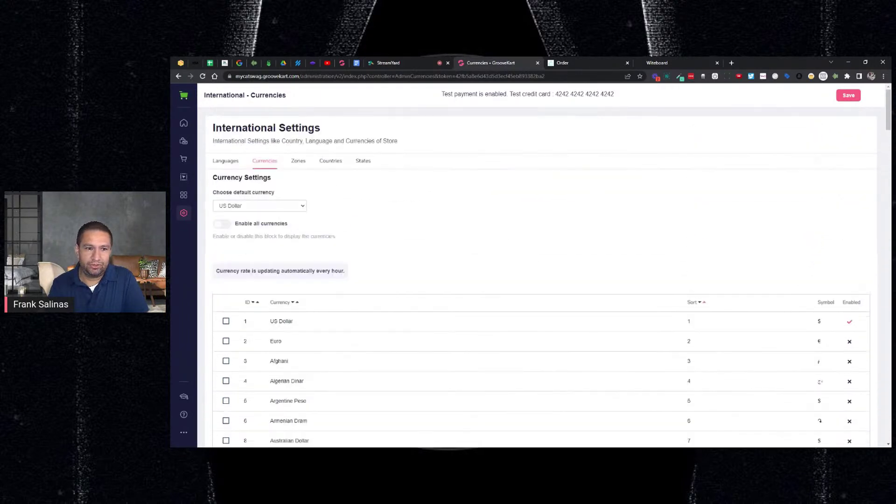
{"action": "left_click", "coordinate": [229, 162]}
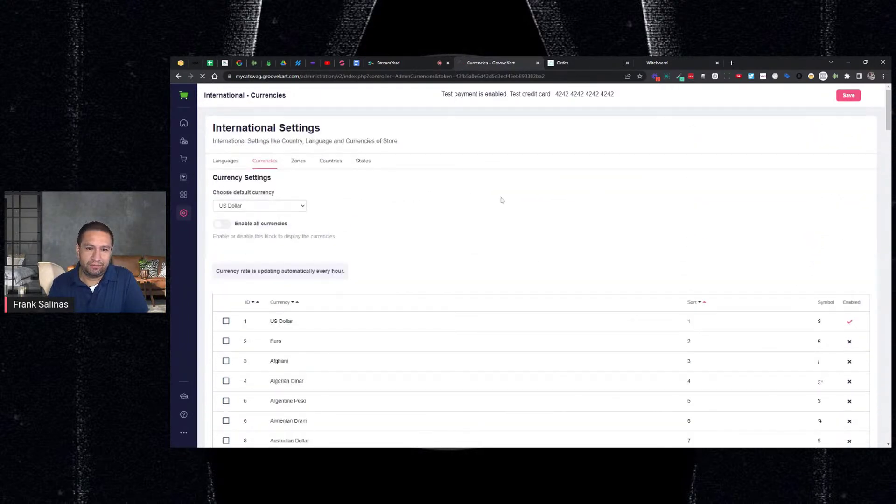
{"action": "left_click", "coordinate": [337, 166]}
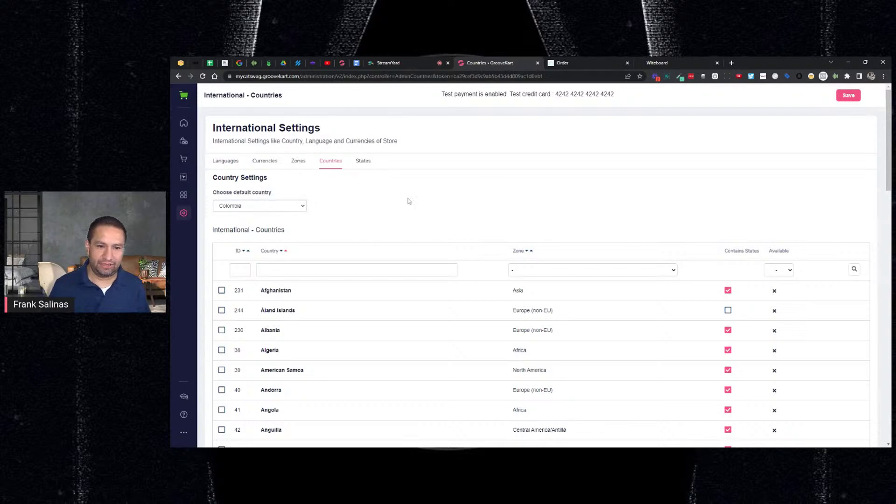
Step: Make Colombia an available country, then search the countries list for United States
{"action": "scroll", "coordinate": [647, 301], "scroll_direction": "down", "scroll_amount": 8}
{"action": "scroll", "coordinate": [651, 304], "scroll_direction": "down", "scroll_amount": 9}
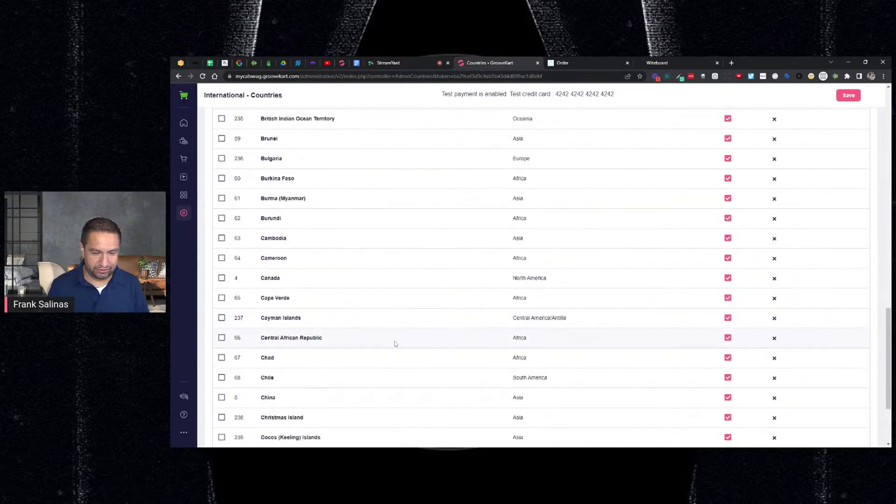
{"action": "scroll", "coordinate": [395, 344], "scroll_direction": "down", "scroll_amount": 2}
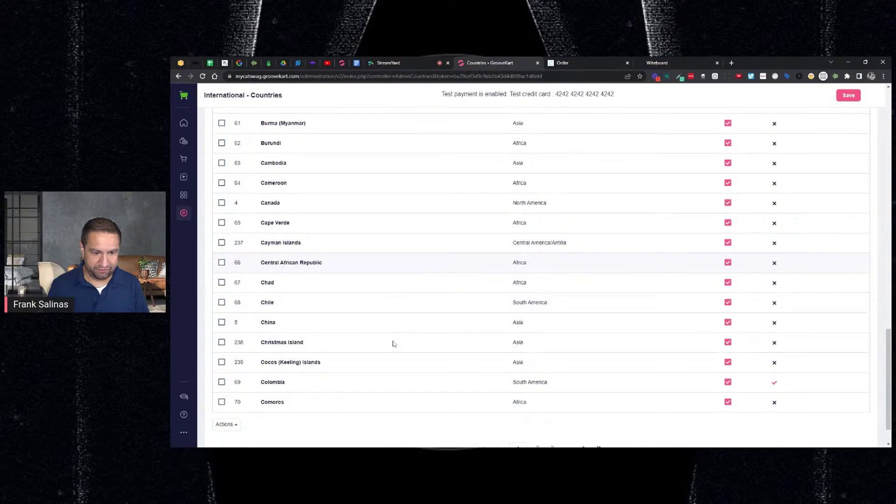
{"action": "left_click", "coordinate": [774, 384]}
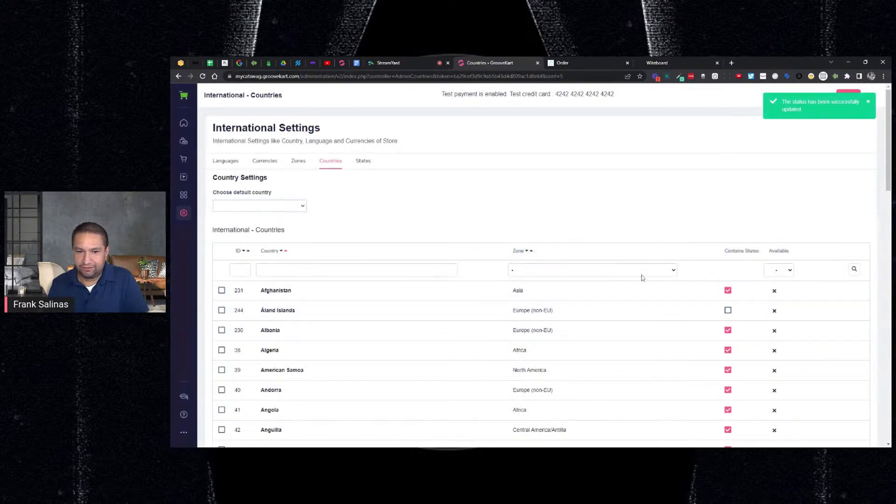
{"action": "left_click", "coordinate": [780, 273]}
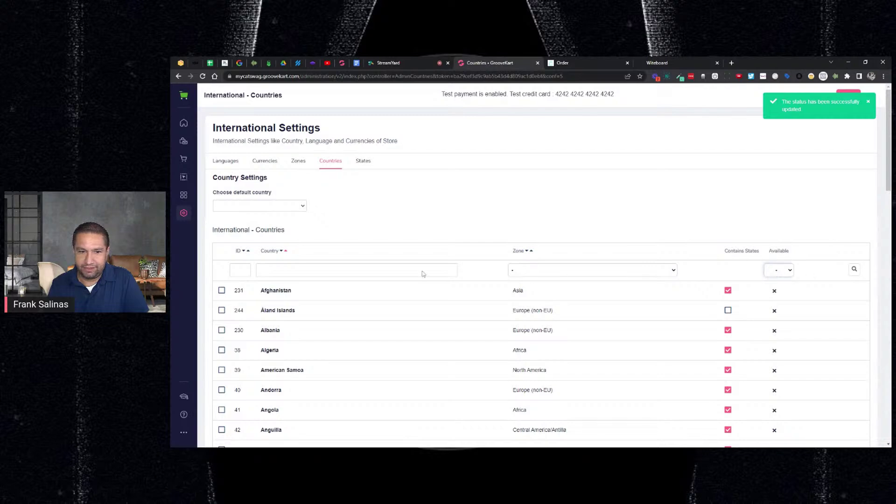
{"action": "left_click", "coordinate": [258, 270]}
{"action": "left_click", "coordinate": [379, 284]}
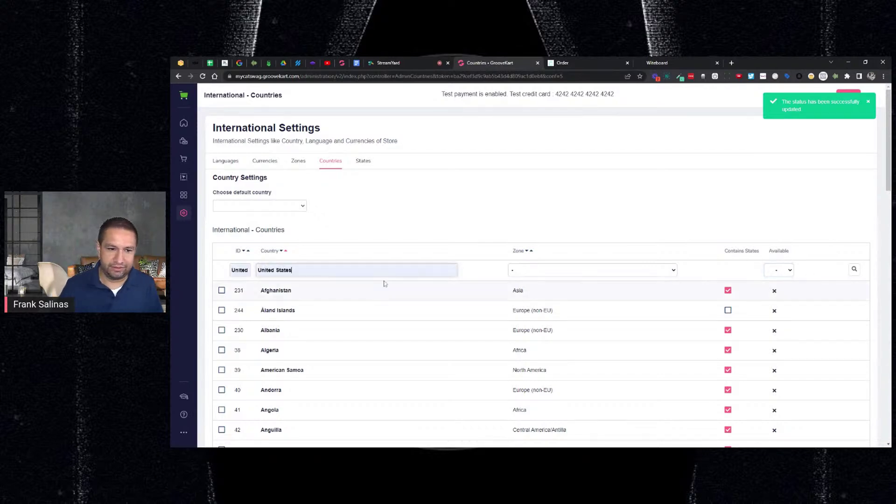
{"action": "left_click", "coordinate": [854, 269]}
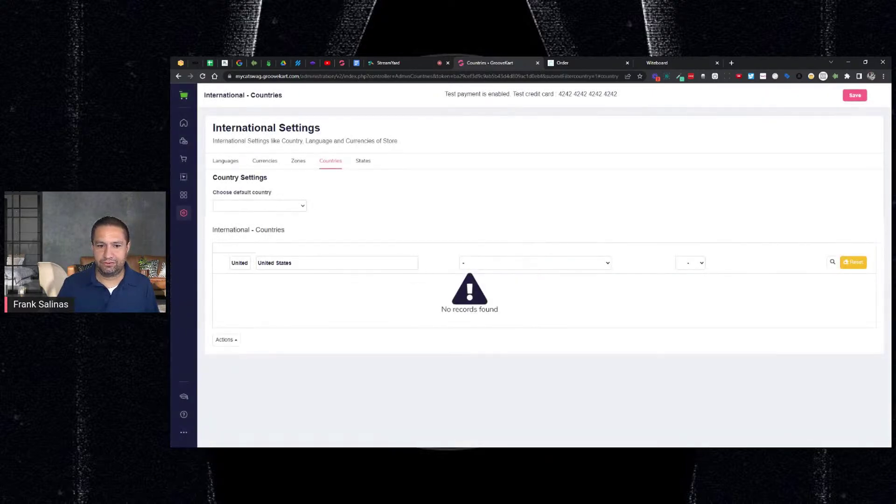
Step: Clear the filters, show North America countries, make United States available, and save
{"action": "double_click", "coordinate": [246, 263]}
{"action": "key", "text": "BackSpace"}
{"action": "triple_click", "coordinate": [274, 263]}
{"action": "key", "text": "BackSpace"}
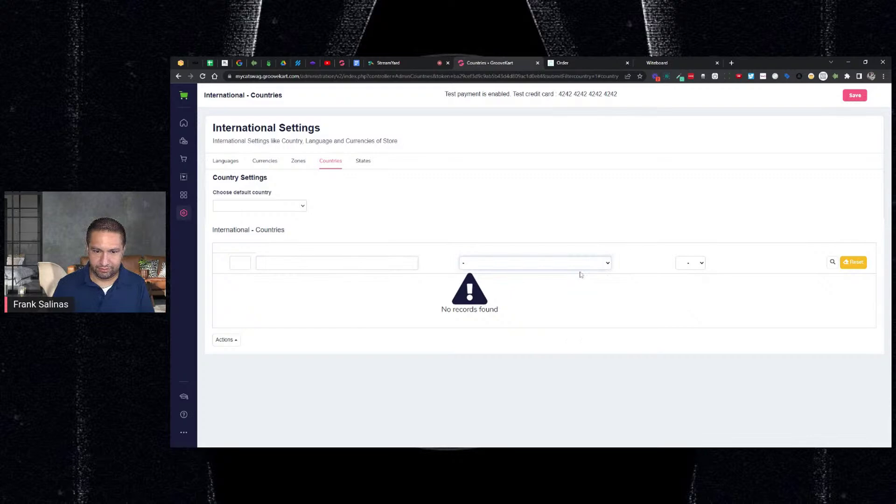
{"action": "left_click", "coordinate": [581, 275]}
{"action": "left_click", "coordinate": [833, 264]}
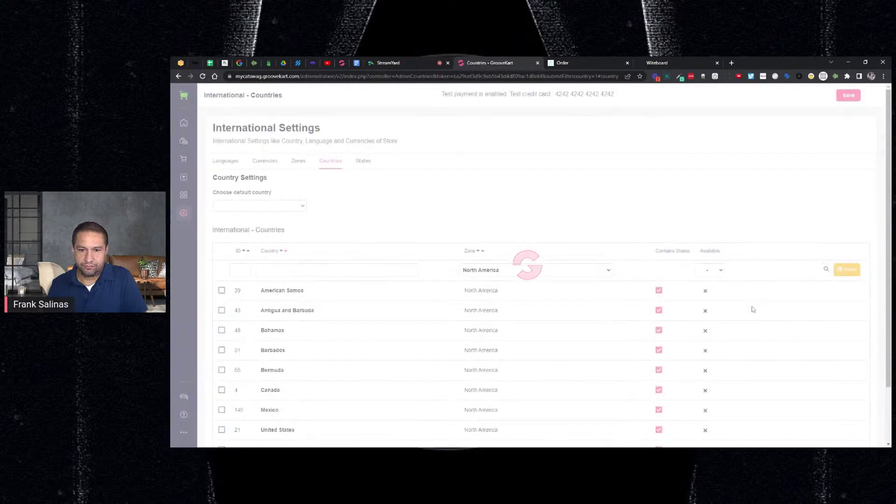
{"action": "left_click", "coordinate": [706, 365]}
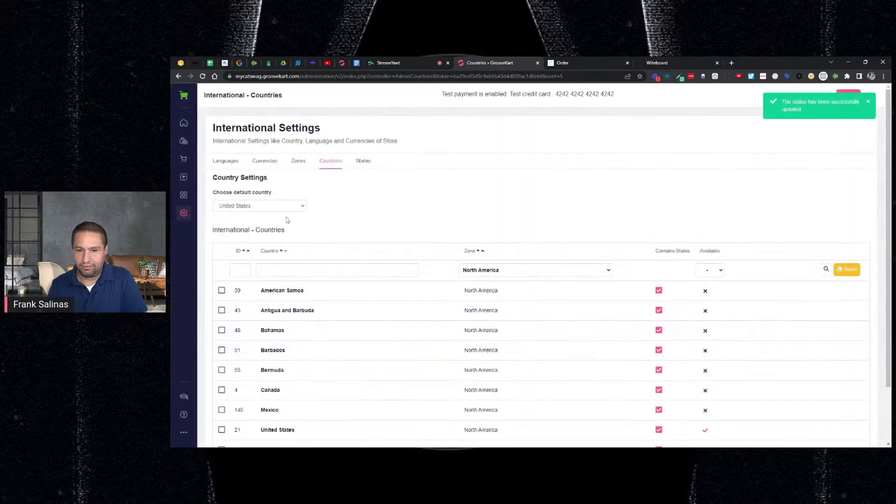
{"action": "left_click", "coordinate": [867, 102]}
{"action": "left_click", "coordinate": [843, 99]}
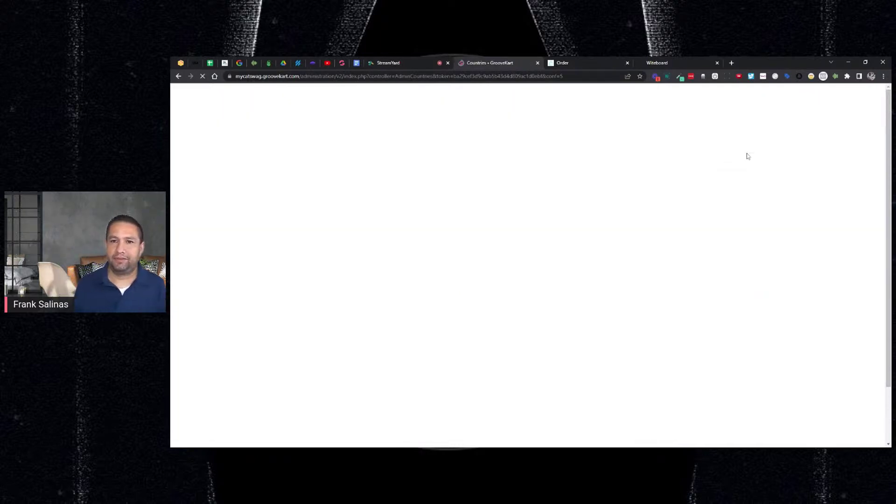
Step: Reload the store checkout page so the country changes take effect
{"action": "scroll", "coordinate": [728, 156], "scroll_direction": "down", "scroll_amount": 2}
{"action": "scroll", "coordinate": [705, 154], "scroll_direction": "up", "scroll_amount": 2}
{"action": "left_click", "coordinate": [600, 60]}
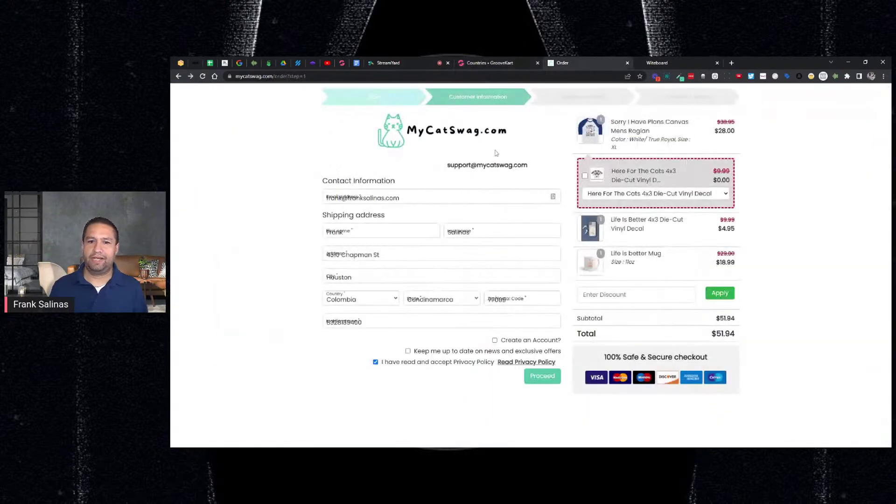
{"action": "left_click", "coordinate": [202, 76]}
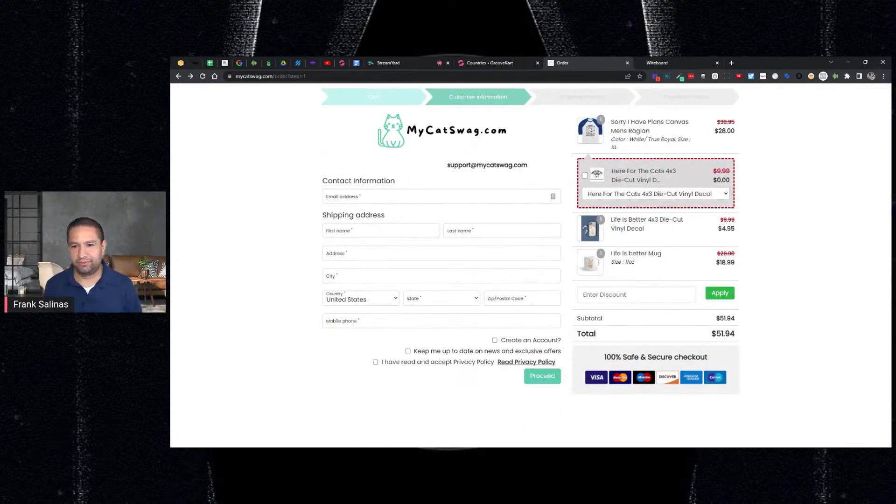
Step: Autofill the customer's e-mail and US address, enter the phone, accept the Privacy Policy, and proceed
{"action": "left_click", "coordinate": [348, 199]}
{"action": "key", "text": "Down"}
{"action": "key", "text": "Return"}
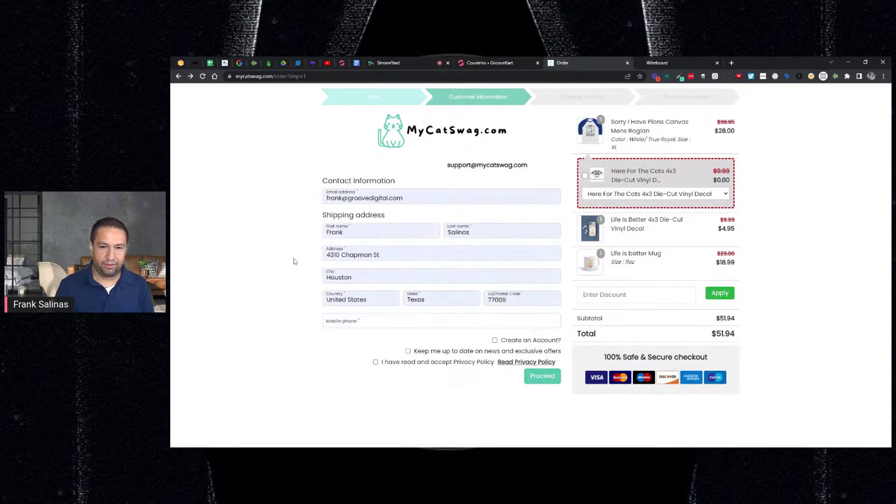
{"action": "left_click", "coordinate": [346, 324]}
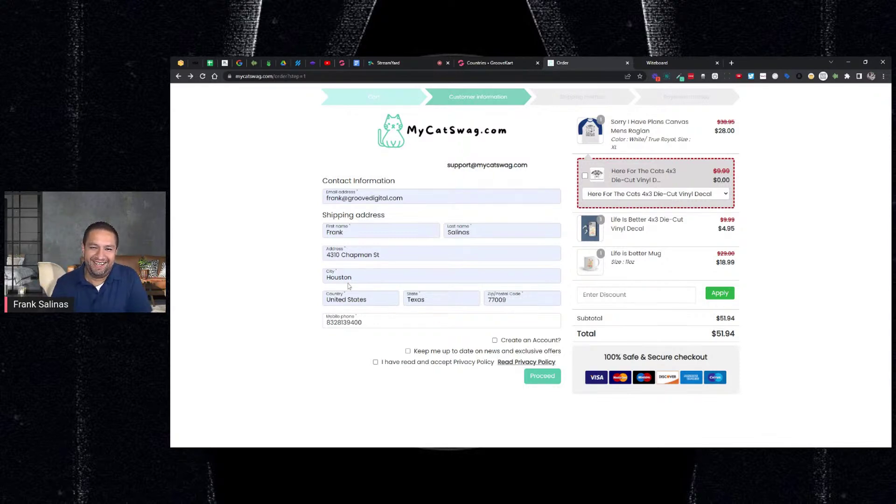
{"action": "left_click", "coordinate": [377, 363]}
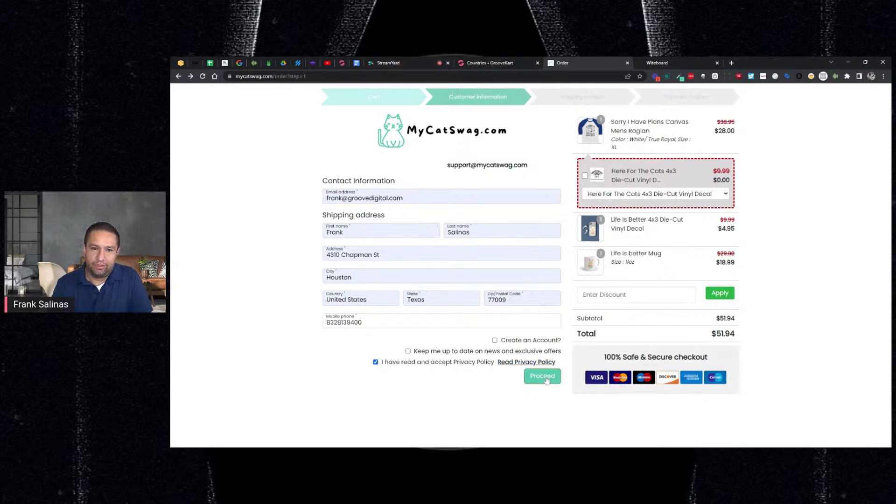
{"action": "left_click", "coordinate": [547, 379]}
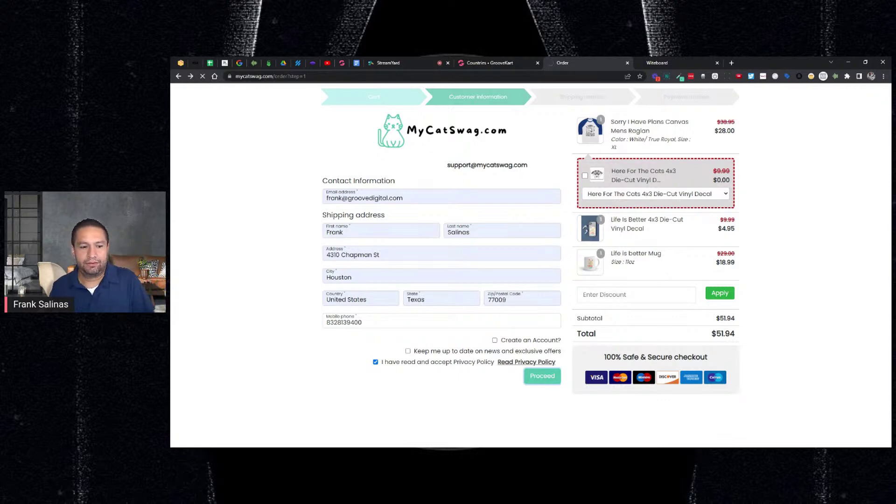
Step: Check that test mode is on under Settings > Payment gateways, then return to the checkout
{"action": "left_click", "coordinate": [487, 63]}
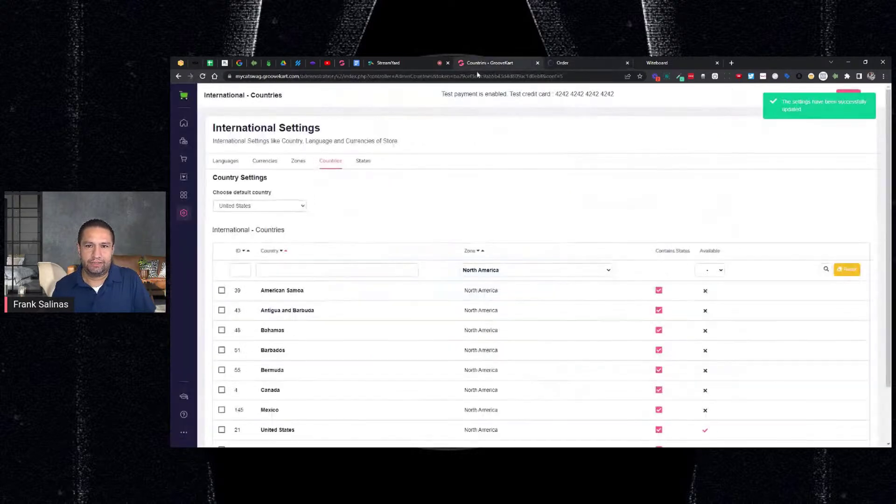
{"action": "left_click", "coordinate": [183, 213]}
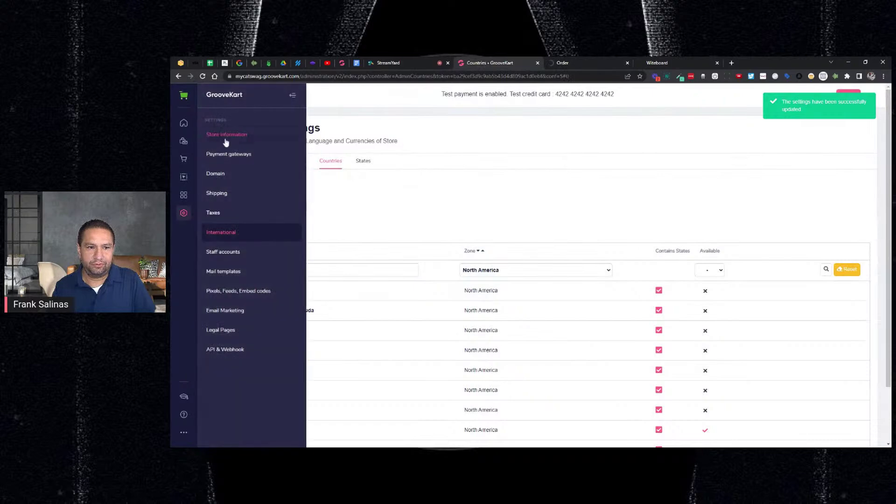
{"action": "left_click", "coordinate": [226, 140]}
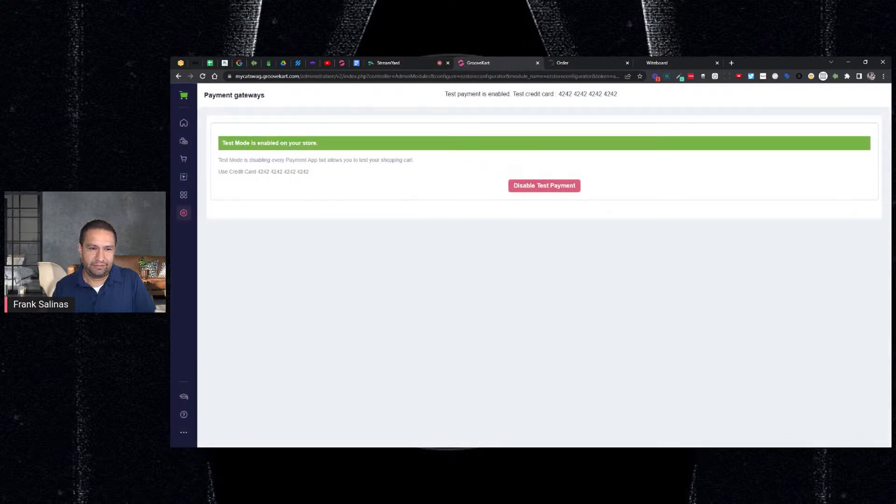
{"action": "left_click", "coordinate": [575, 63]}
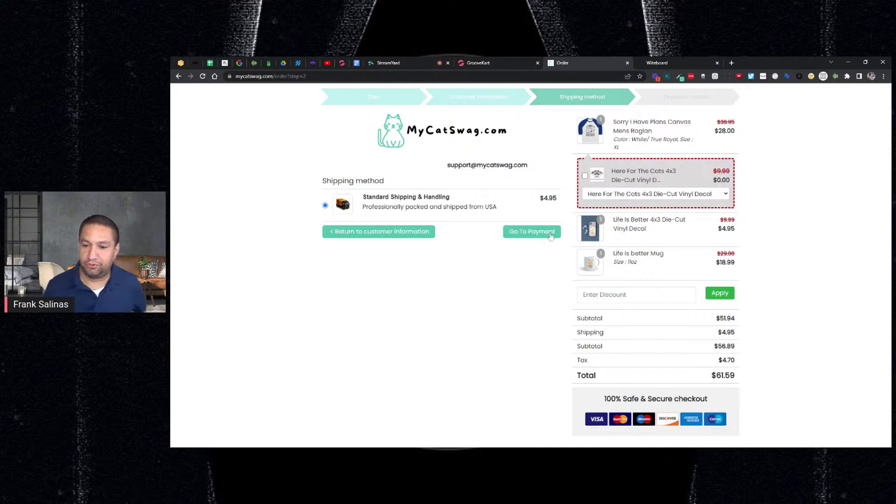
Step: Pay with the 4242 test card, expiry 02/24 and CVC 254, and finish the order
{"action": "left_click", "coordinate": [530, 238]}
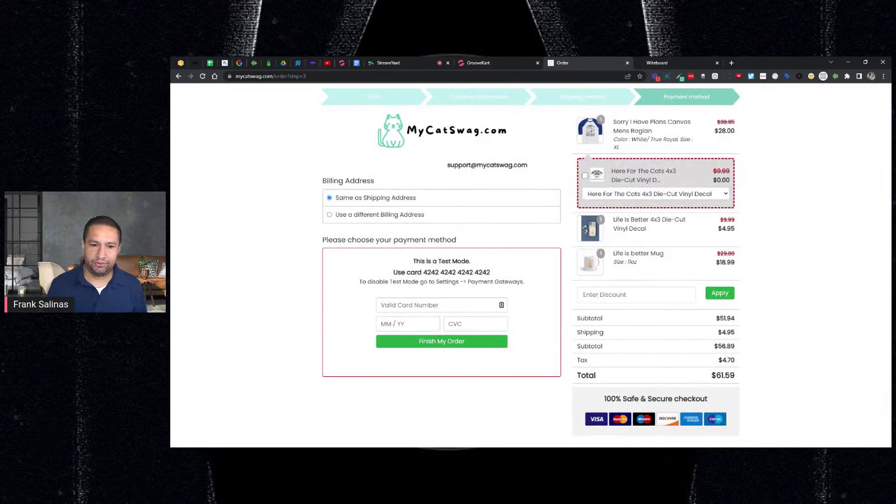
{"action": "type", "text": "424"}
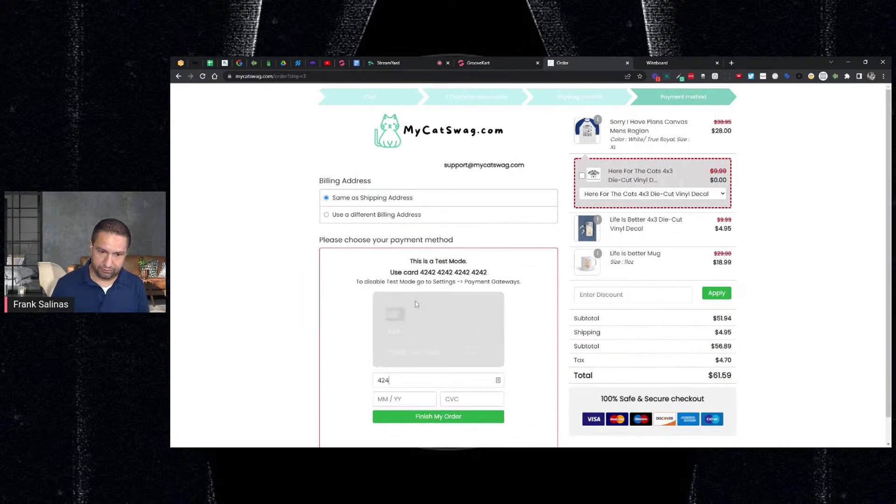
{"action": "type", "text": "2 4242 42"}
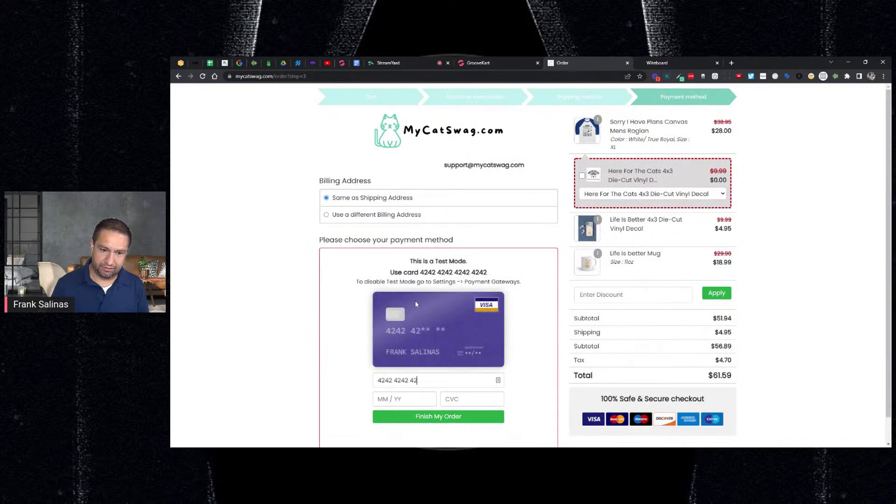
{"action": "type", "text": "42 4242"}
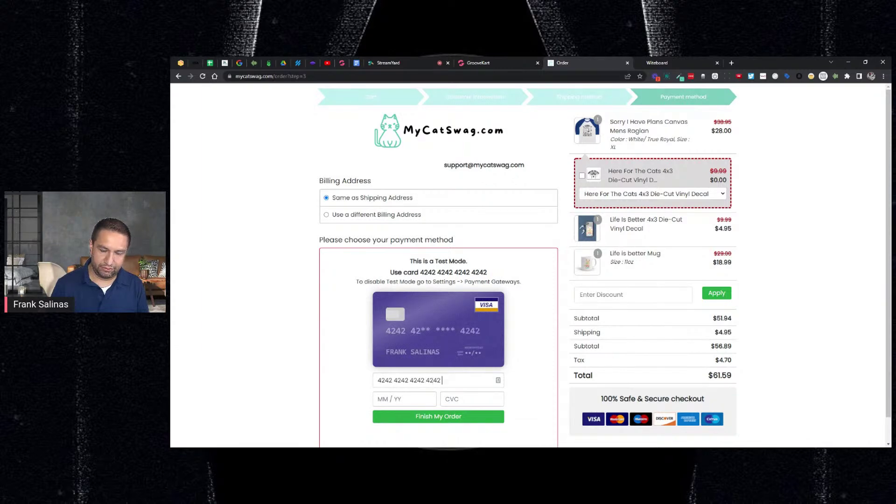
{"action": "type", "text": "0224254"}
{"action": "left_click", "coordinate": [453, 416]}
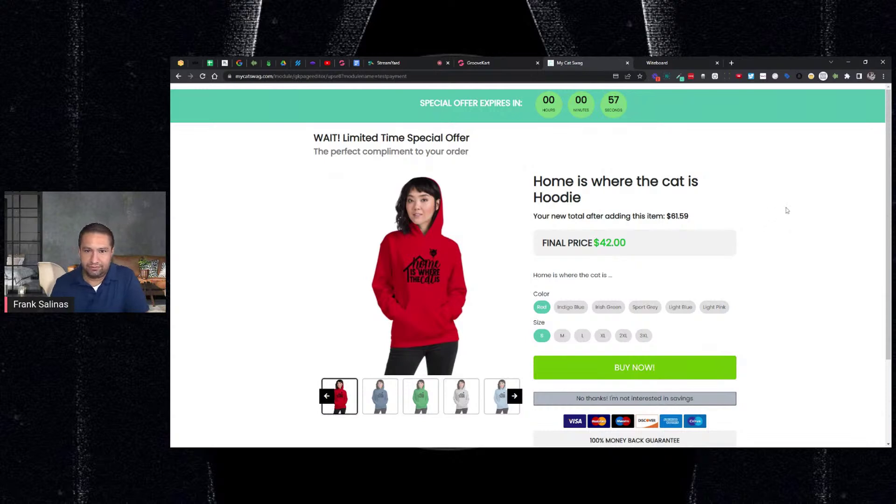
Step: Try Indigo Blue and size L on the hoodie upsell and highlight the $61.59 total
{"action": "scroll", "coordinate": [789, 211], "scroll_direction": "down", "scroll_amount": 3}
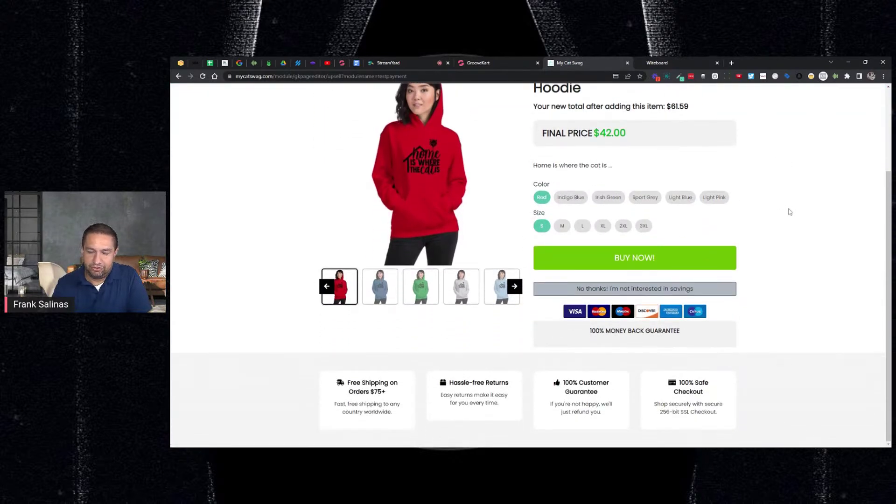
{"action": "scroll", "coordinate": [789, 211], "scroll_direction": "up", "scroll_amount": 3}
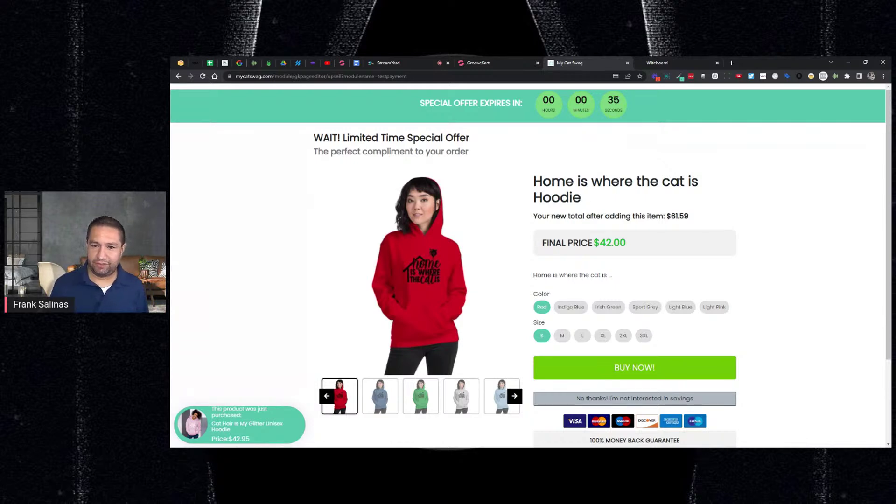
{"action": "left_click", "coordinate": [575, 310]}
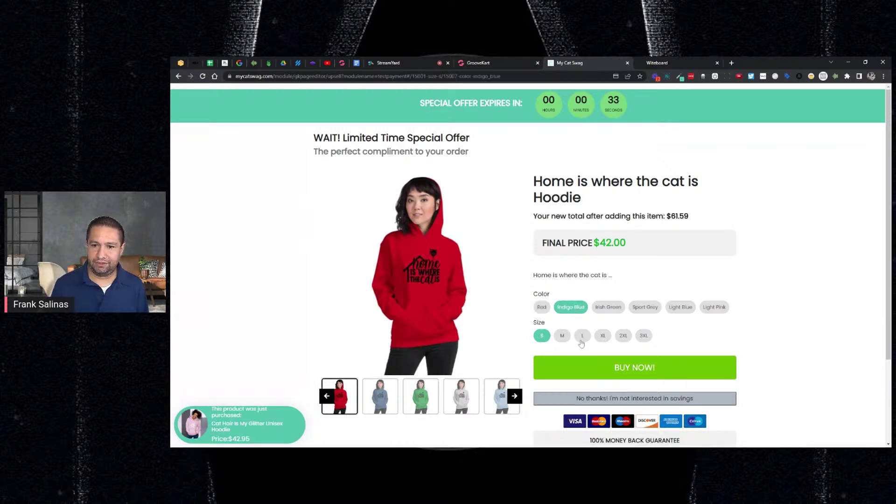
{"action": "left_click", "coordinate": [581, 340]}
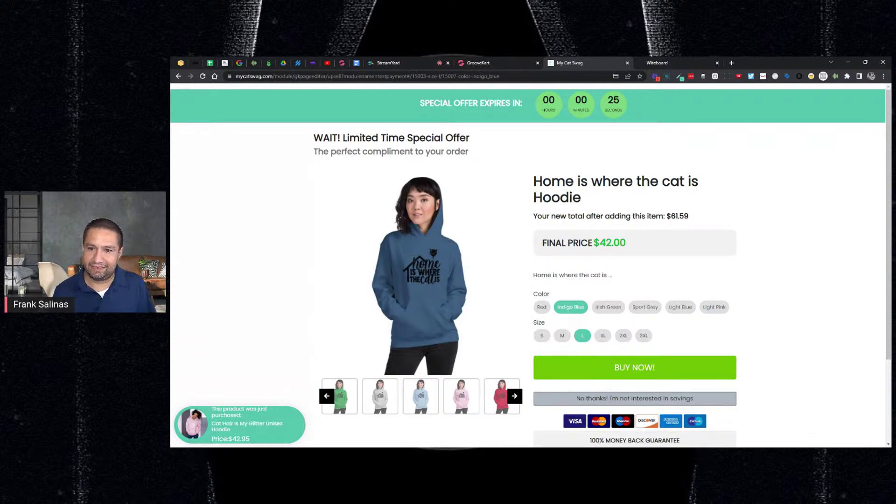
{"action": "left_click_drag", "start_coordinate": [666, 217], "coordinate": [694, 221]}
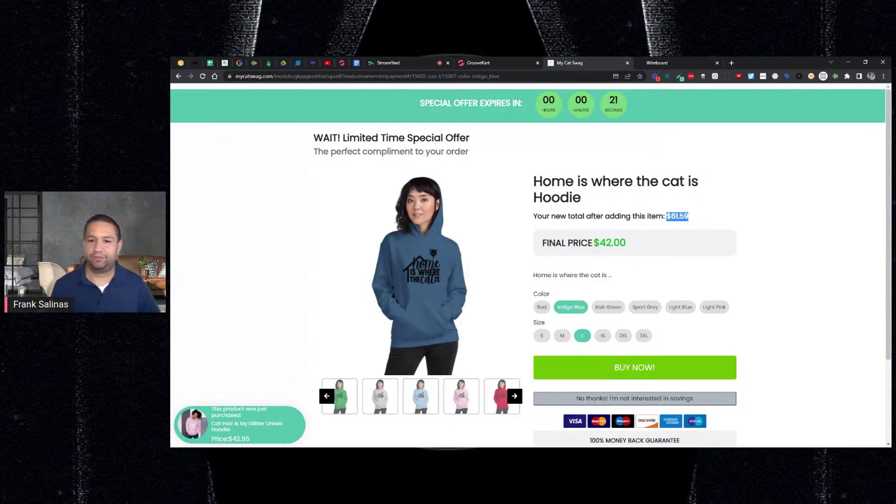
Step: Switch the Home is where the cat is Hoodie to size XL and accept with BUY NOW
{"action": "left_click", "coordinate": [602, 337]}
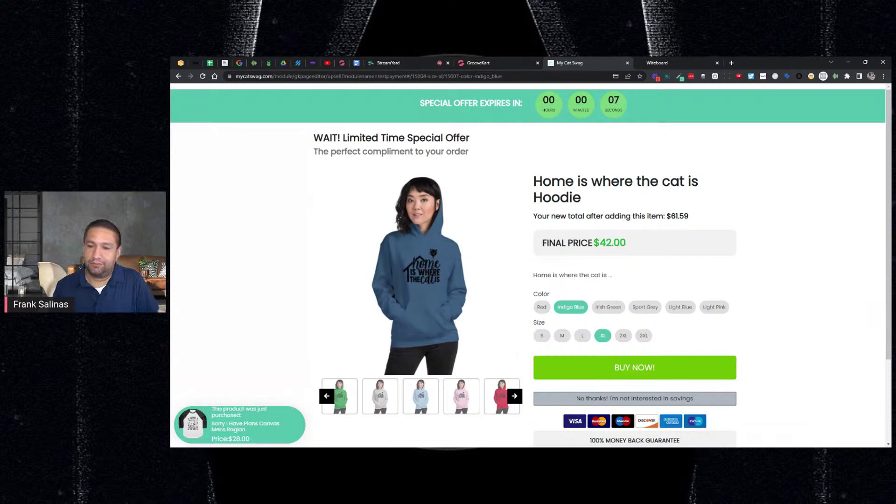
{"action": "scroll", "coordinate": [611, 339], "scroll_direction": "down", "scroll_amount": 1}
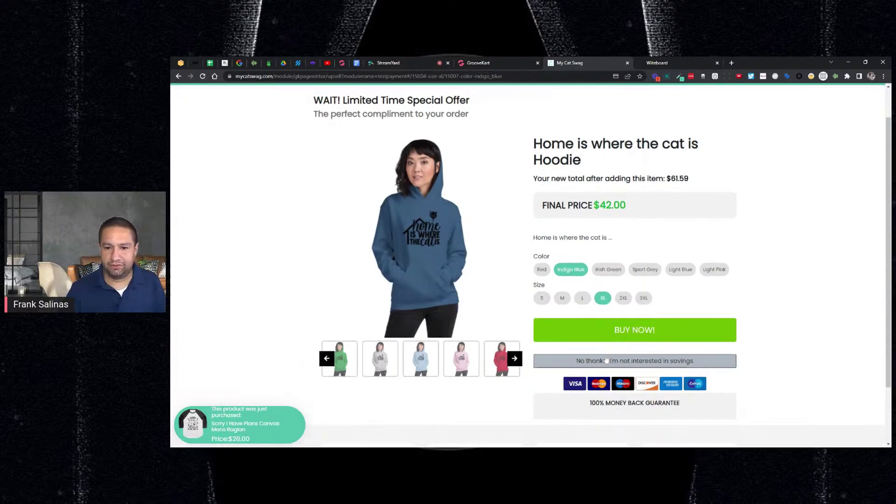
{"action": "left_click", "coordinate": [608, 336]}
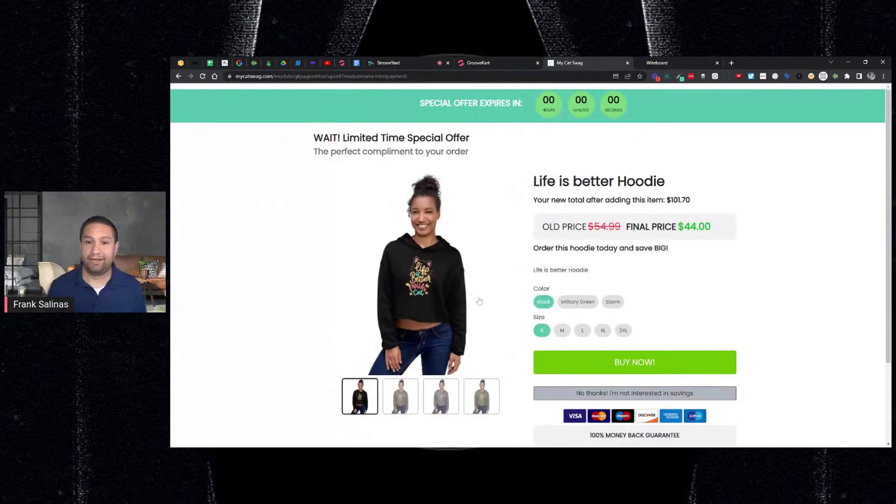
Step: Decline the Life is better Hoodie with 'No thanks! I'm not interested in savings'
{"action": "scroll", "coordinate": [632, 228], "scroll_direction": "down", "scroll_amount": 1}
{"action": "scroll", "coordinate": [633, 228], "scroll_direction": "down", "scroll_amount": 2}
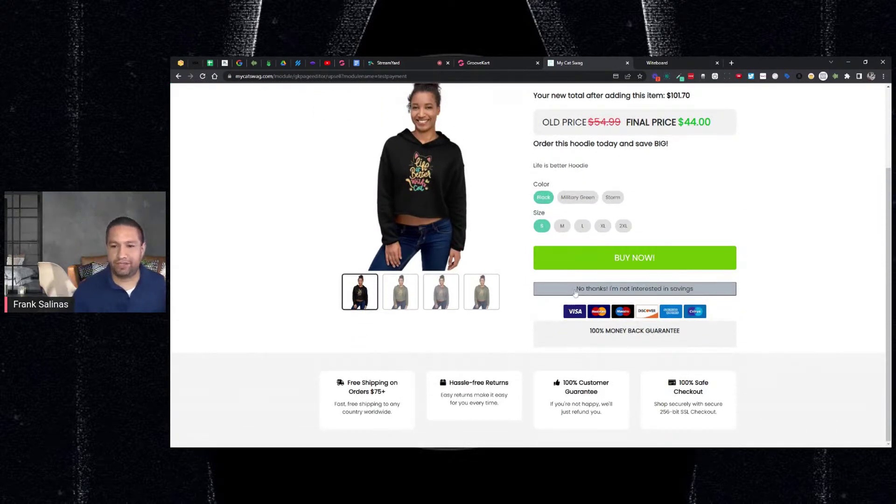
{"action": "left_click", "coordinate": [617, 288]}
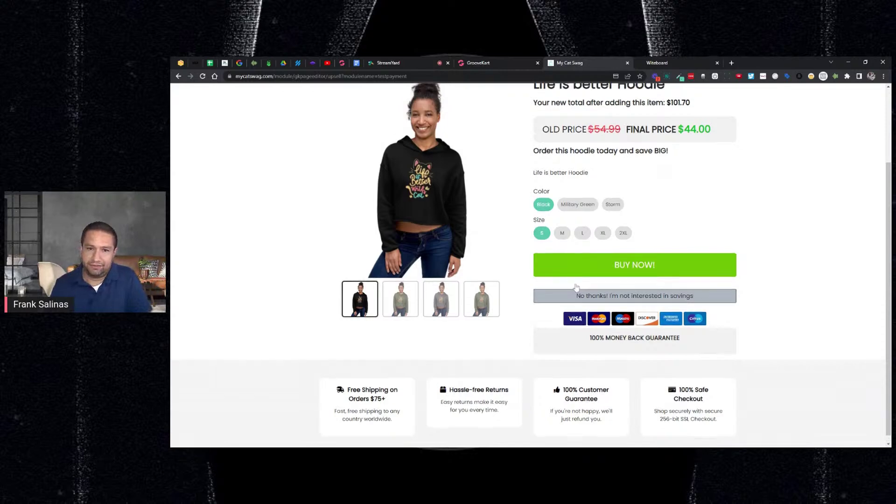
{"action": "scroll", "coordinate": [616, 285], "scroll_direction": "down", "scroll_amount": 1}
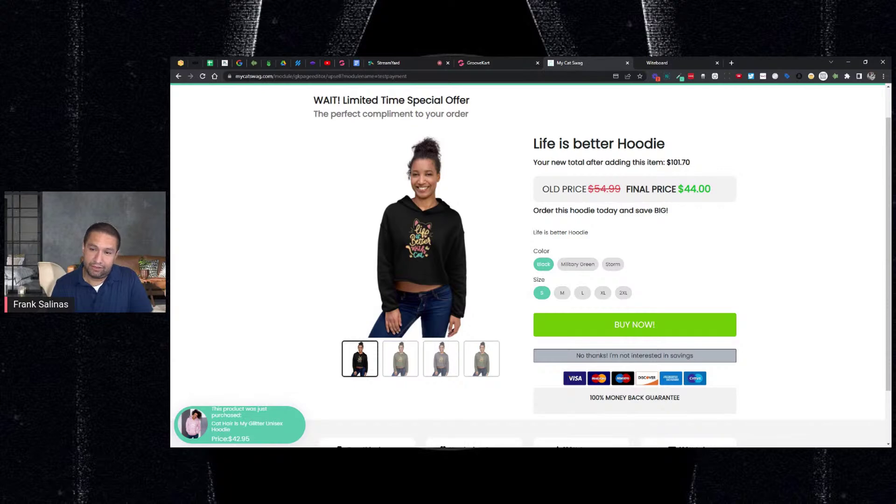
{"action": "left_click", "coordinate": [609, 356]}
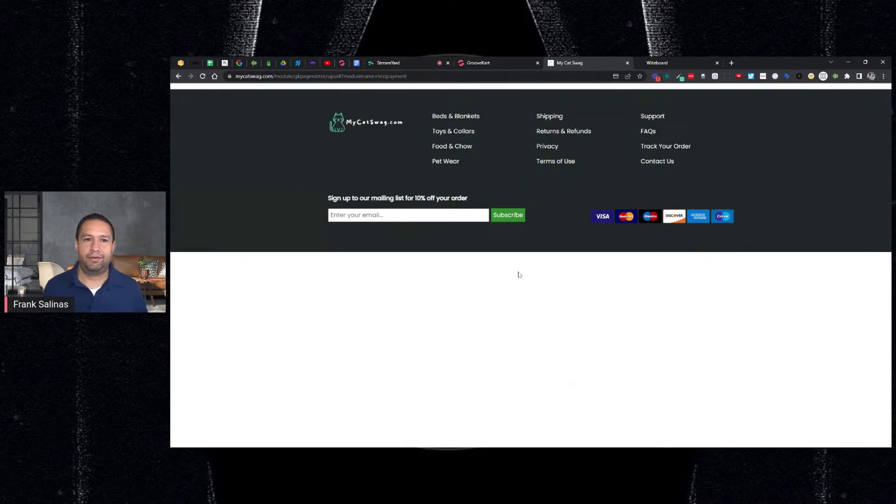
Step: Go back to the Life is better Hoodie offer, accept it with BUY NOW, and return to the admin
{"action": "left_click", "coordinate": [179, 76]}
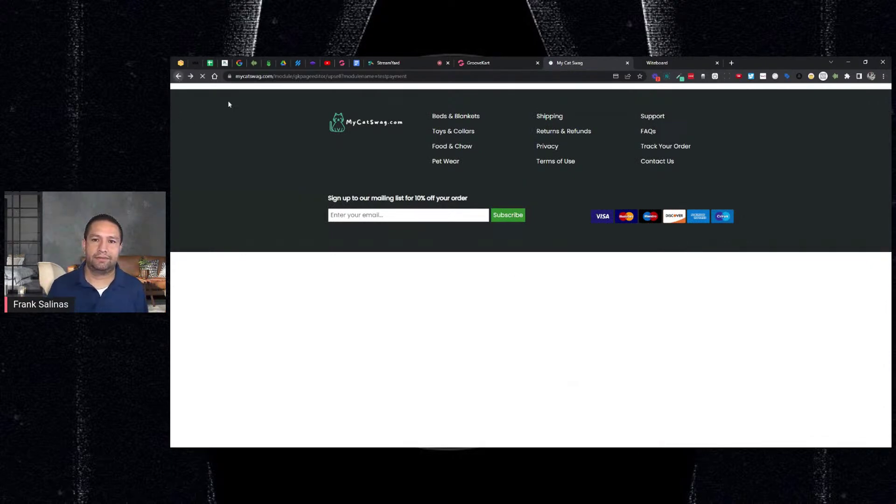
{"action": "left_click", "coordinate": [589, 322]}
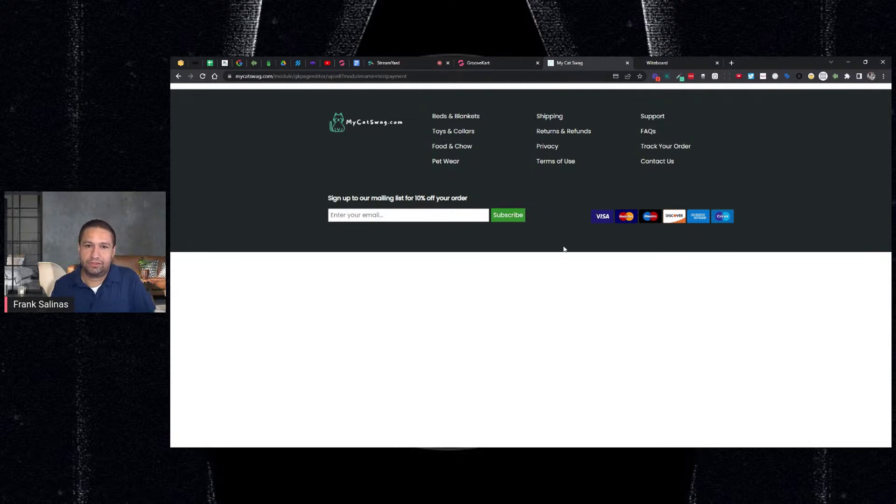
{"action": "left_click", "coordinate": [496, 63]}
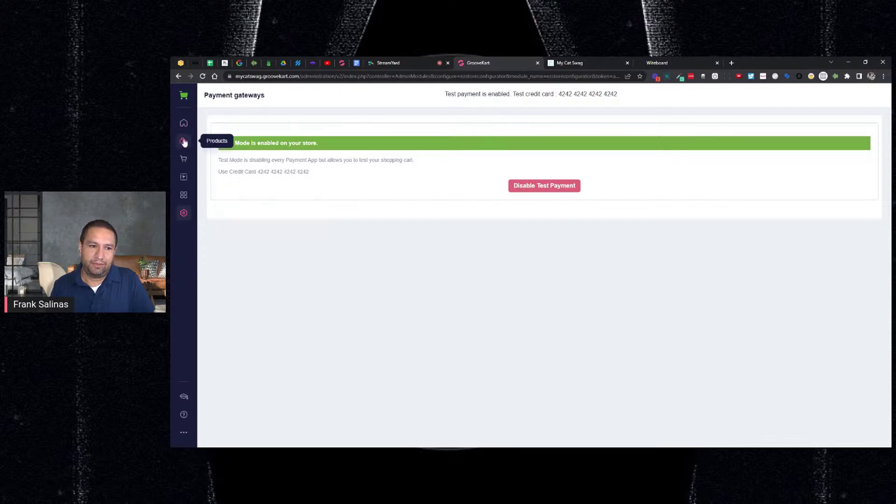
Step: From My products, launch the Builder and load GroovePets Upsell Layout under Menu & Pages > Upsell
{"action": "left_click", "coordinate": [183, 142]}
{"action": "left_click", "coordinate": [229, 138]}
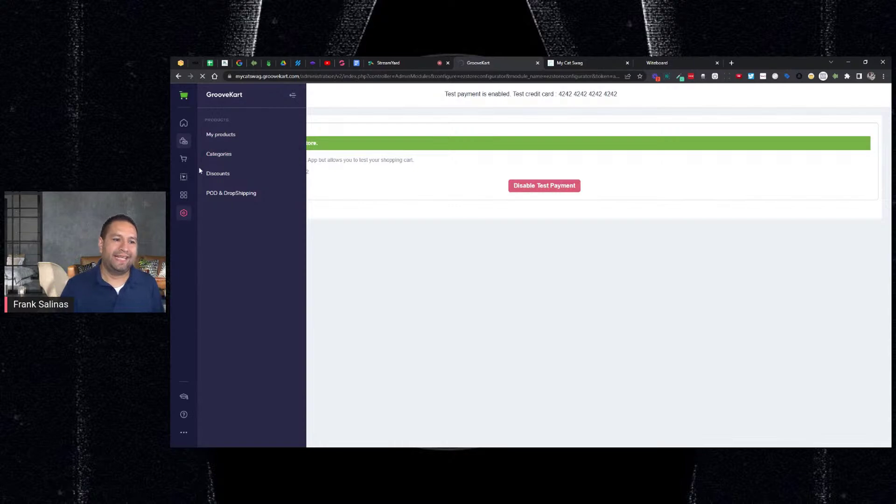
{"action": "left_click", "coordinate": [186, 179]}
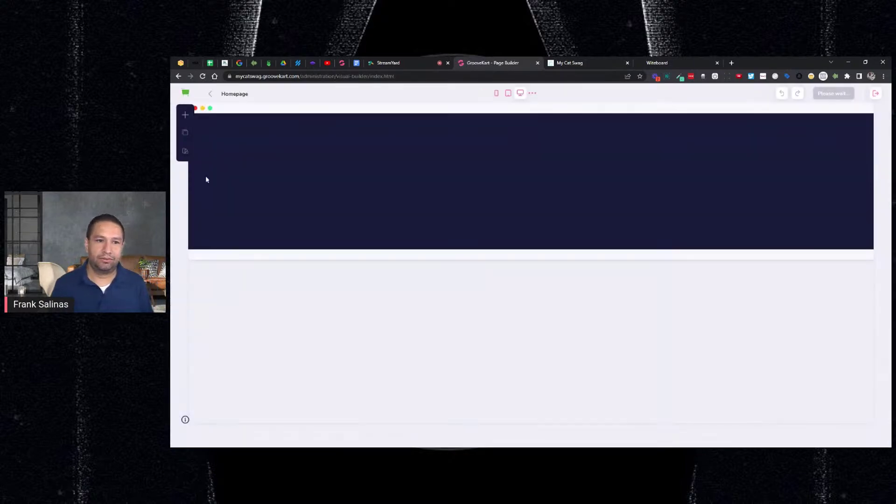
{"action": "left_click", "coordinate": [185, 133]}
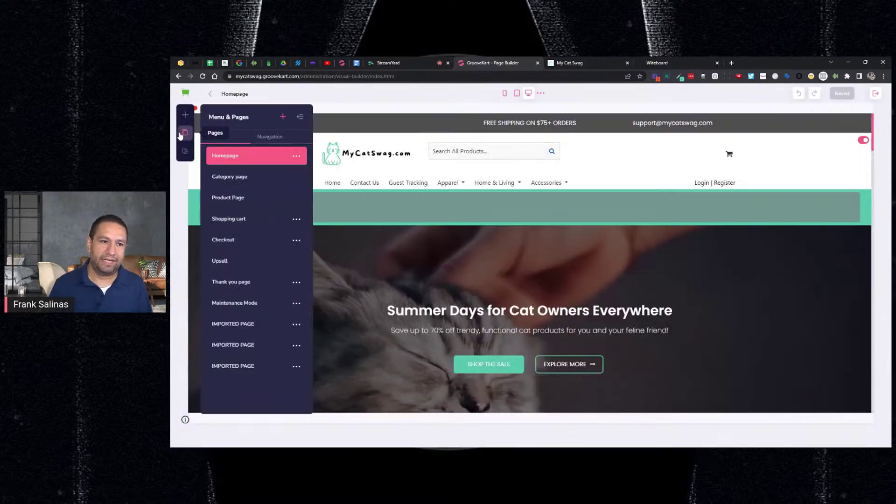
{"action": "left_click", "coordinate": [234, 261]}
{"action": "left_click", "coordinate": [248, 147]}
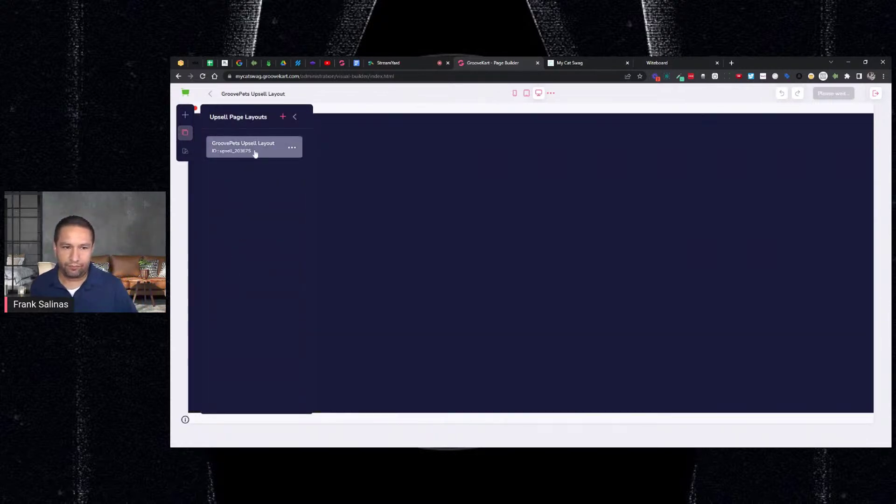
{"action": "scroll", "coordinate": [607, 262], "scroll_direction": "down", "scroll_amount": 3}
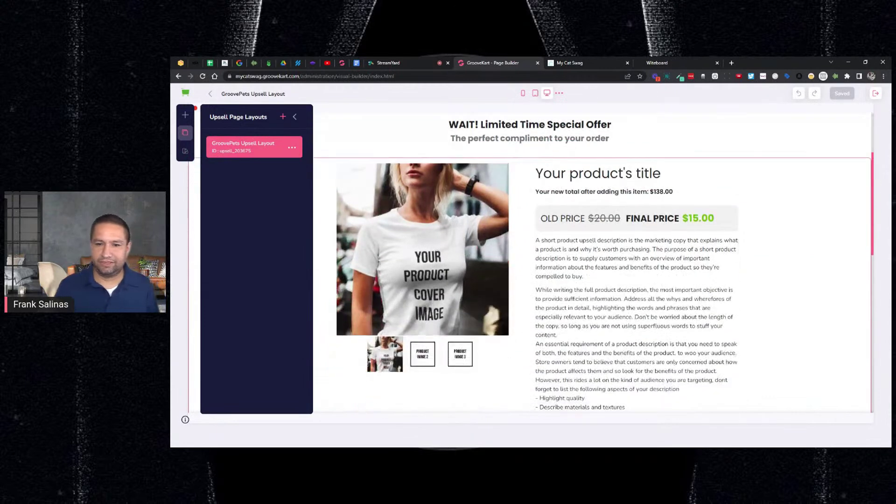
Step: In the Total cart price label, replace 'new' with 'before', delete 'after', and save
{"action": "left_click", "coordinate": [613, 189]}
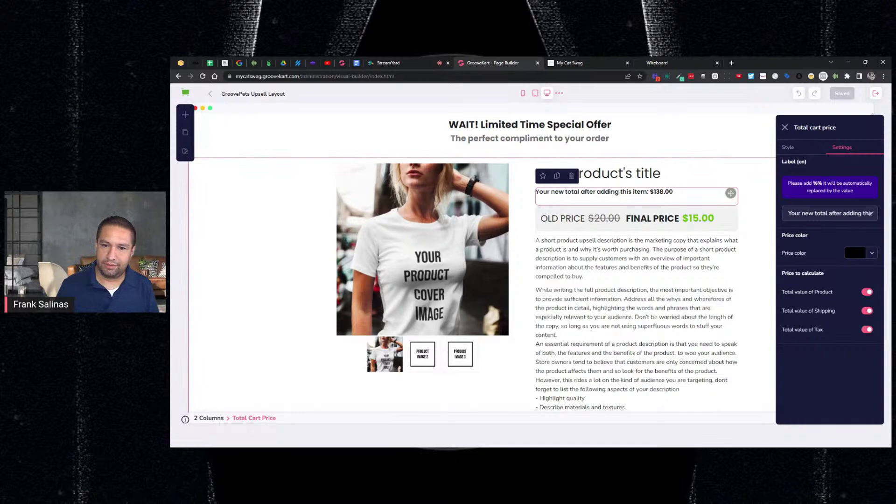
{"action": "left_click", "coordinate": [564, 194]}
{"action": "key", "text": "ctrl+shift+Left"}
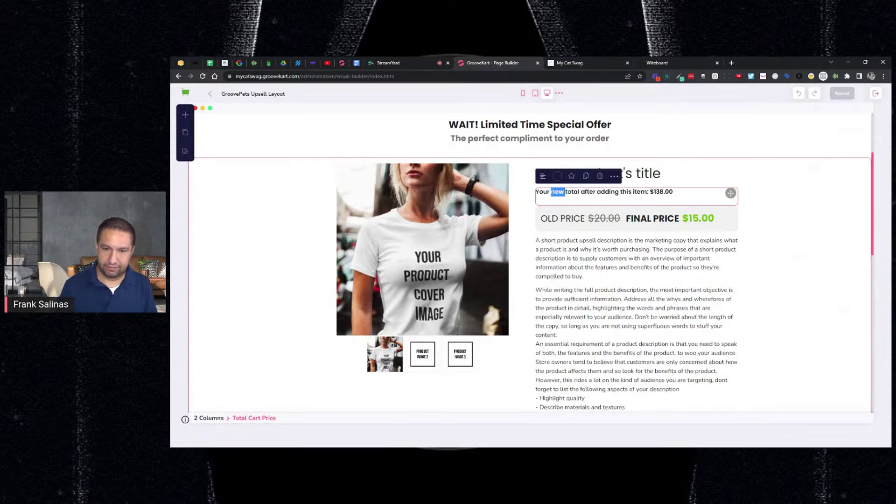
{"action": "key", "text": "ctrl+a"}
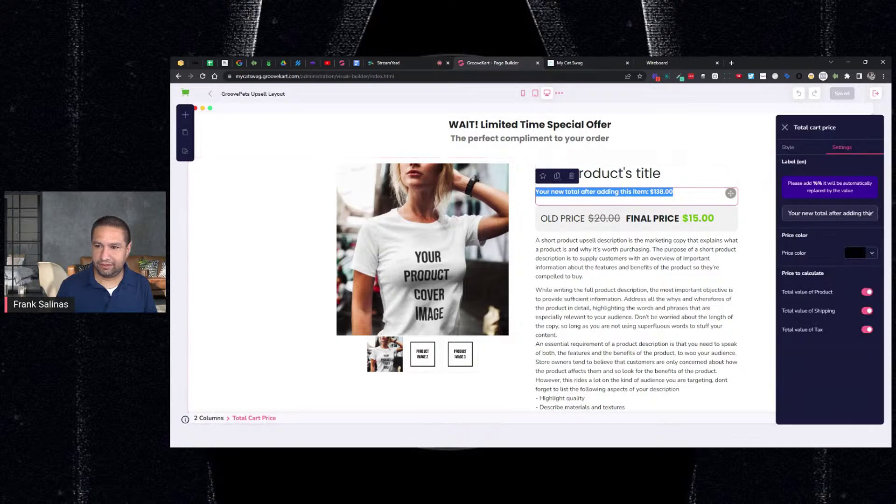
{"action": "double_click", "coordinate": [808, 213]}
{"action": "key", "text": "BackSpace"}
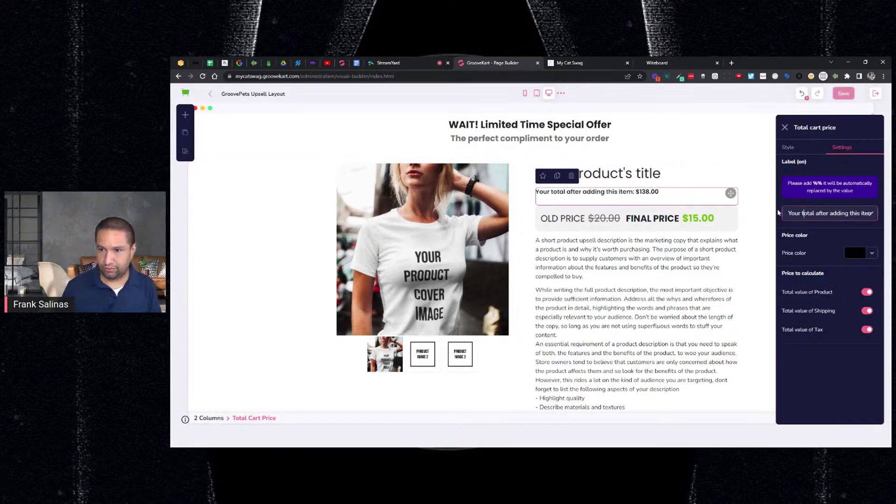
{"action": "type", "text": "before"}
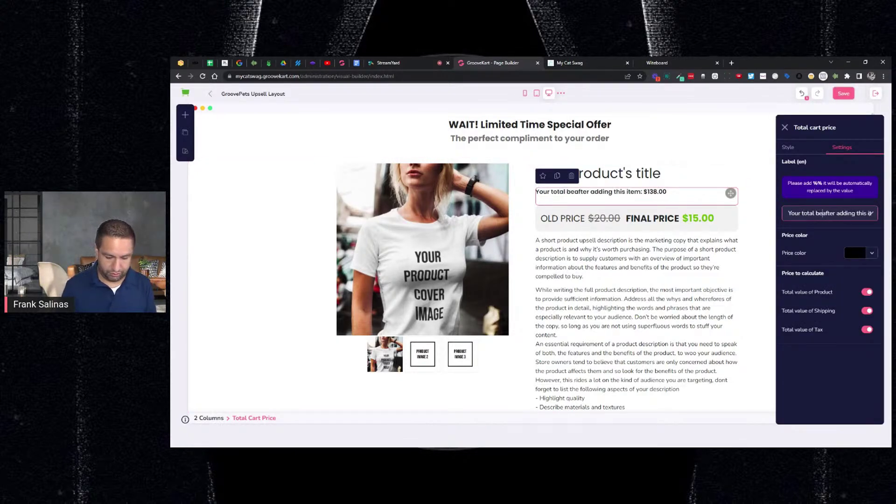
{"action": "key", "text": "Delete"}
{"action": "key", "text": "Delete"}
{"action": "key", "text": "Delete"}
{"action": "key", "text": "Delete"}
{"action": "key", "text": "Delete"}
{"action": "key", "text": "Delete"}
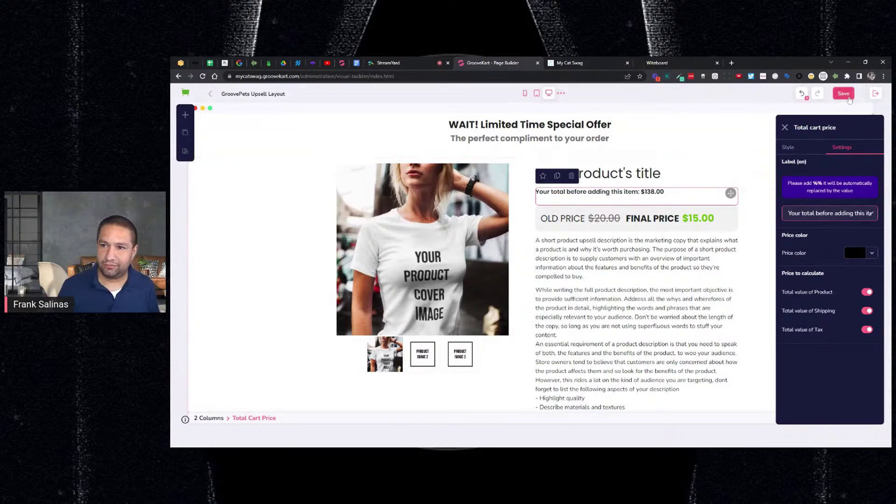
{"action": "key", "text": "ctrl+s"}
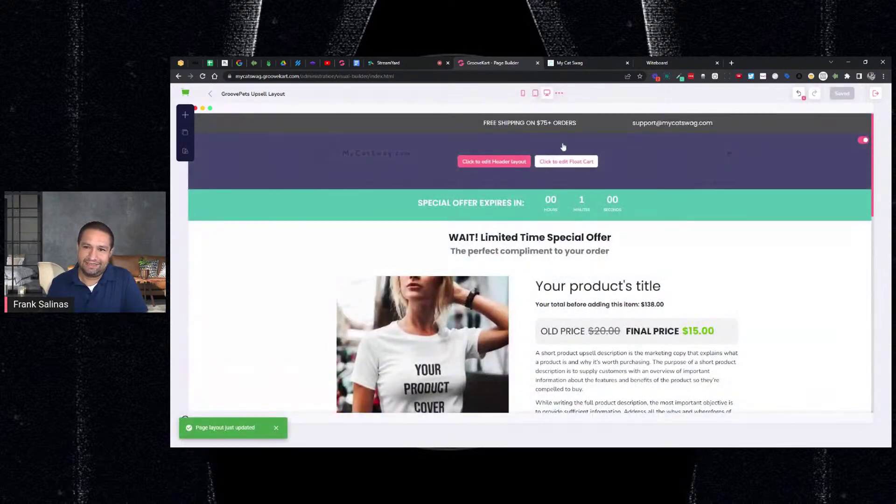
{"action": "mouse_move", "coordinate": [730, 176]}
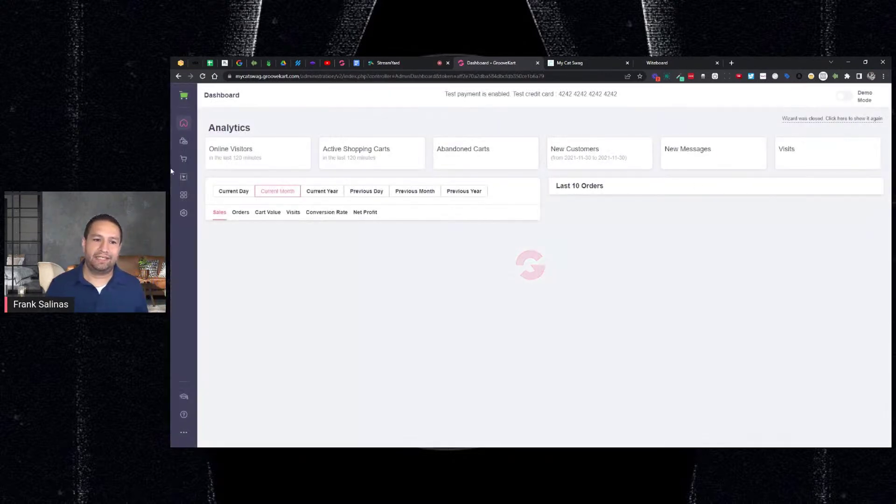
Step: Edit the row 21 product from My products and go to its 4. Settings step
{"action": "left_click", "coordinate": [184, 148]}
{"action": "left_click", "coordinate": [224, 136]}
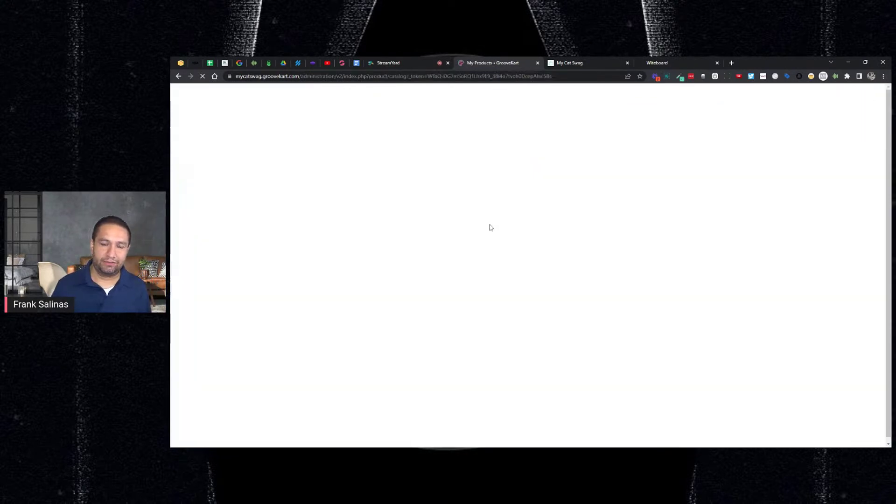
{"action": "left_click", "coordinate": [857, 213]}
{"action": "left_click", "coordinate": [826, 239]}
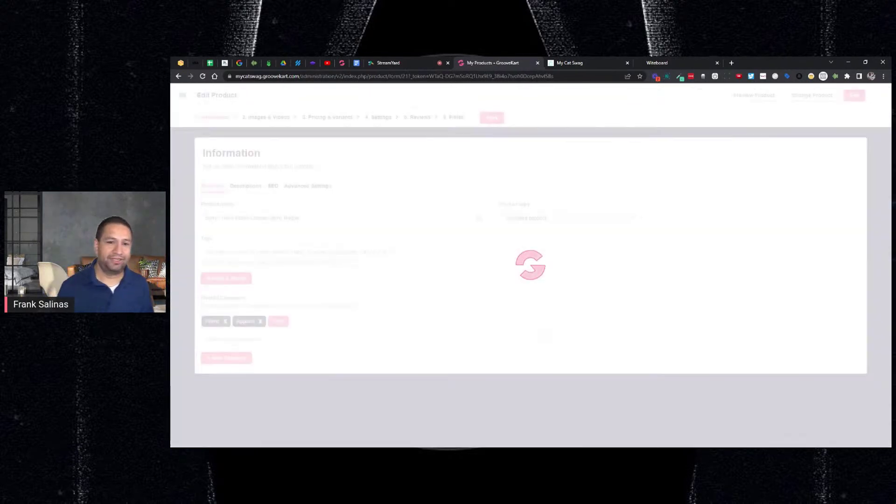
{"action": "left_click", "coordinate": [380, 118]}
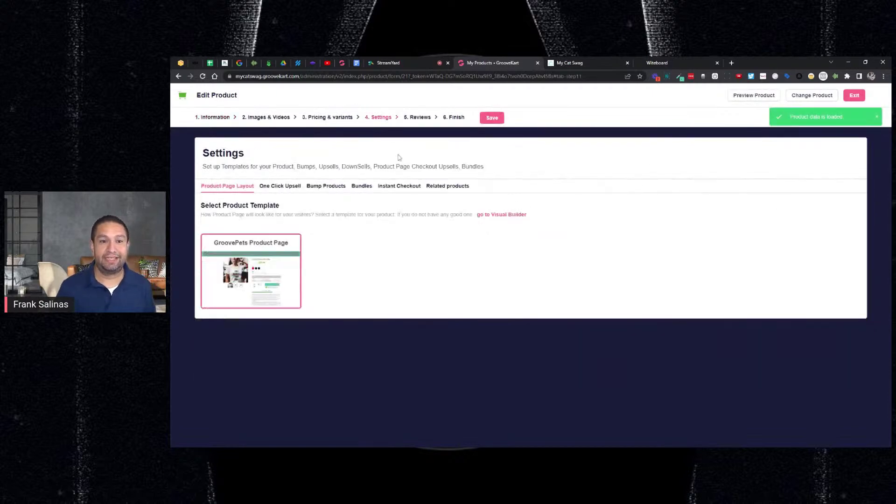
Step: Review its Related products and One Click Upsell setup, then bring up the Witeboard sales-tactics list
{"action": "left_click", "coordinate": [459, 188]}
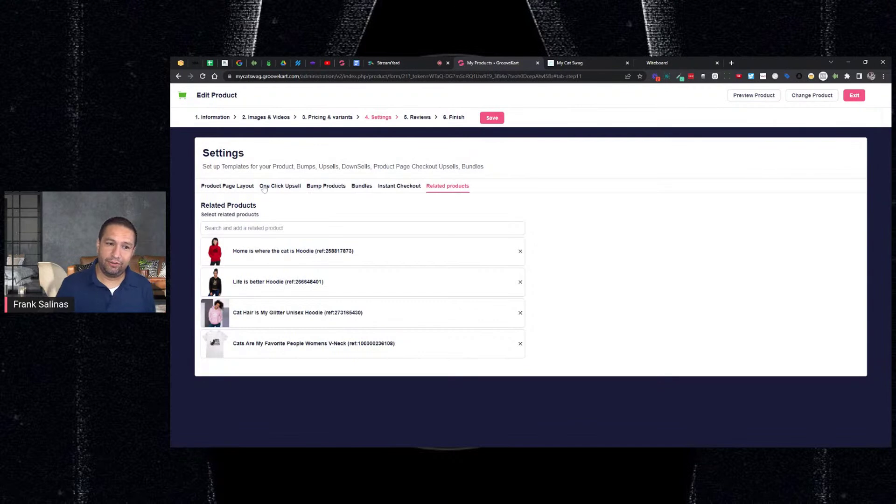
{"action": "left_click", "coordinate": [265, 187]}
{"action": "scroll", "coordinate": [610, 241], "scroll_direction": "down", "scroll_amount": 1}
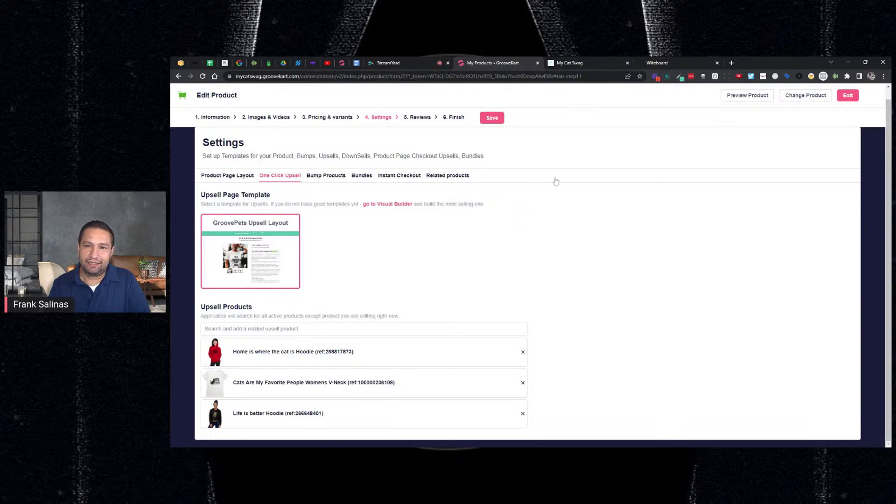
{"action": "left_click", "coordinate": [674, 68]}
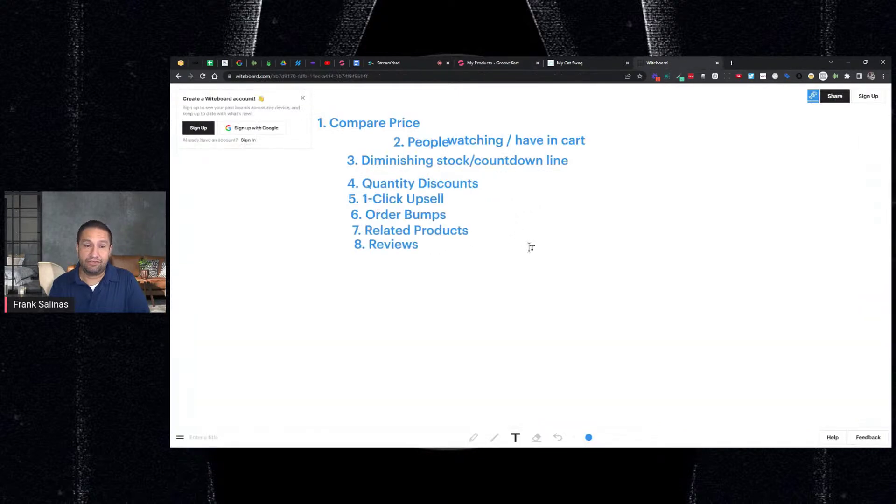
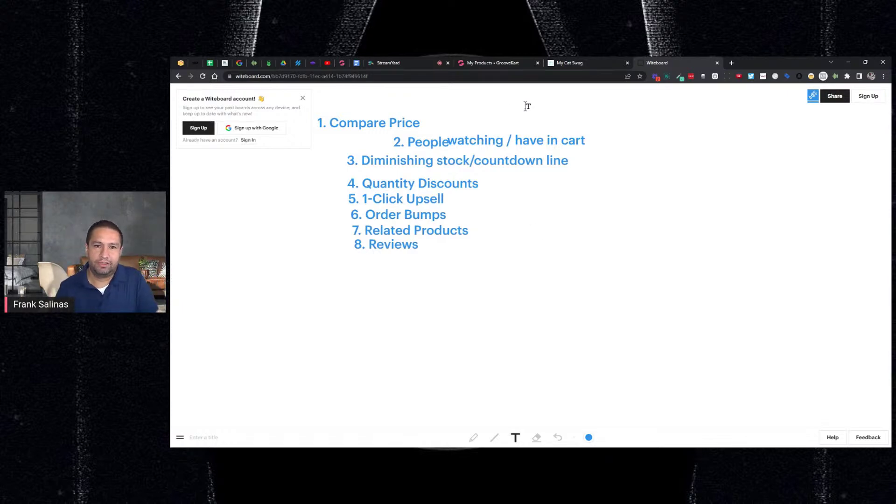
Step: Return to the live StreamYard studio, where a viewer asks about limiting the countdown timer
{"action": "left_click", "coordinate": [419, 64]}
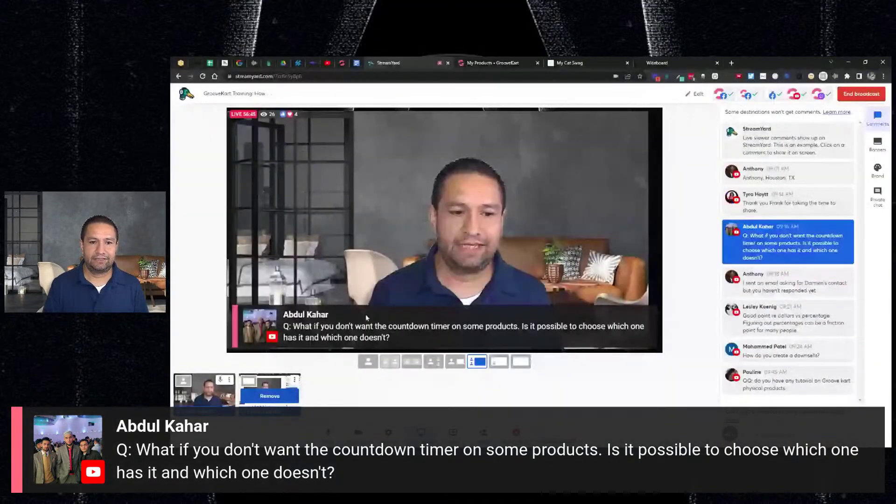
Step: Leave the product editor and clone the GroovePets Product Page layout in the Page Builder
{"action": "left_click", "coordinate": [492, 63]}
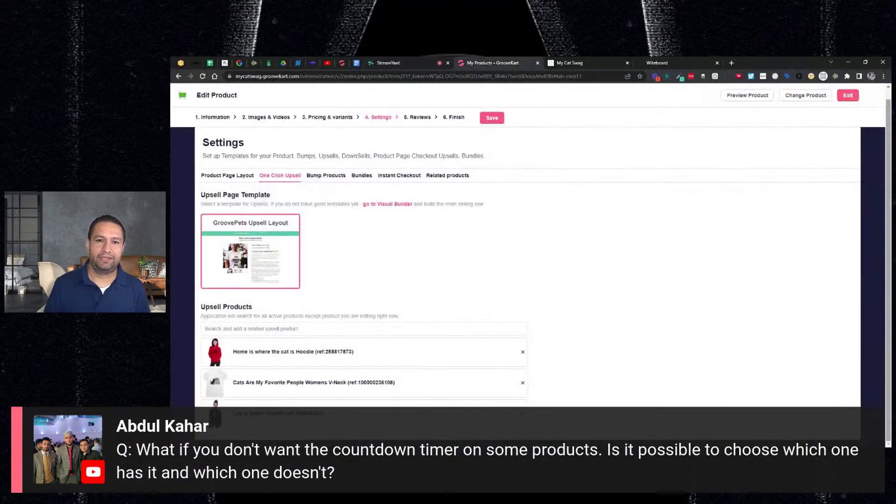
{"action": "left_click", "coordinate": [856, 99]}
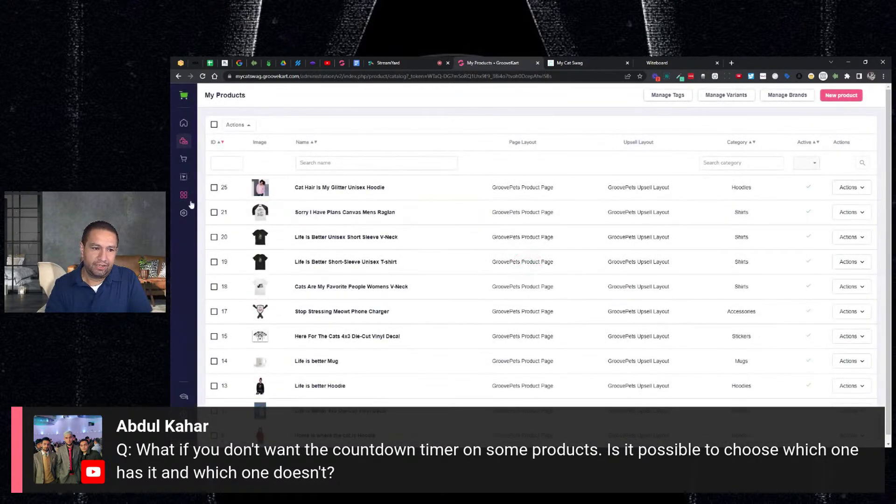
{"action": "left_click", "coordinate": [184, 177]}
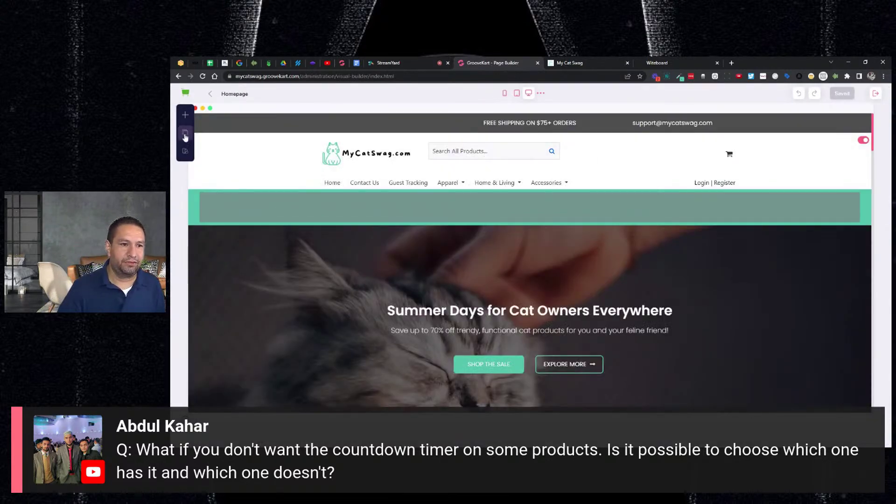
{"action": "left_click", "coordinate": [186, 136]}
{"action": "left_click", "coordinate": [250, 198]}
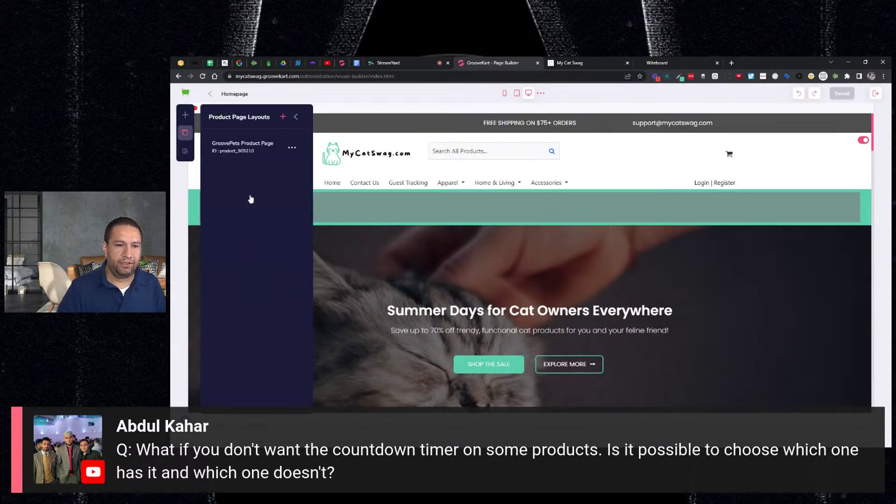
{"action": "left_click", "coordinate": [274, 149]}
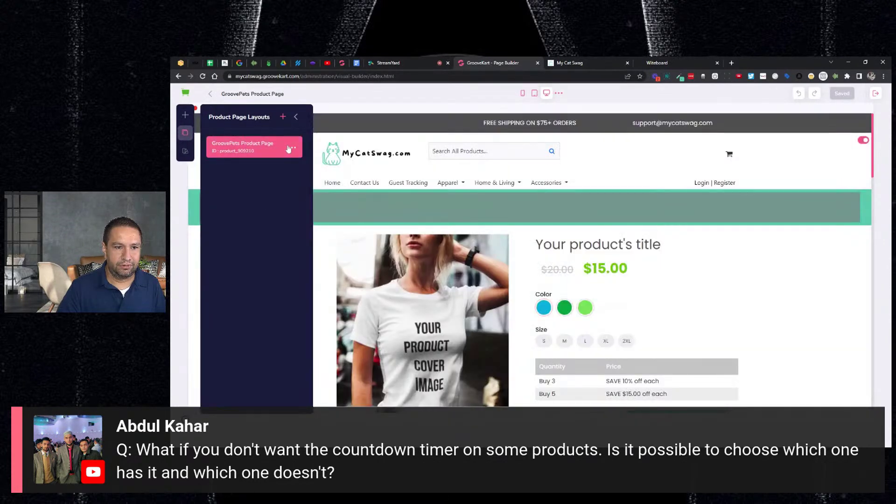
{"action": "left_click", "coordinate": [291, 148]}
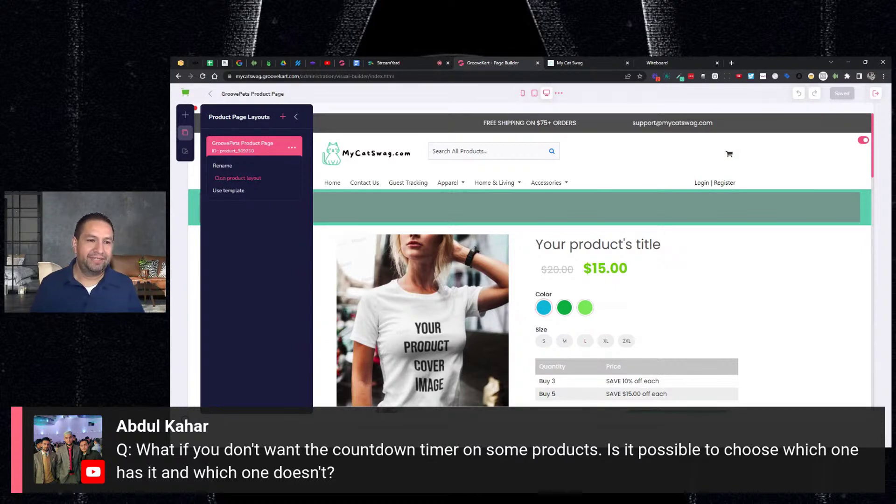
{"action": "left_click", "coordinate": [226, 179]}
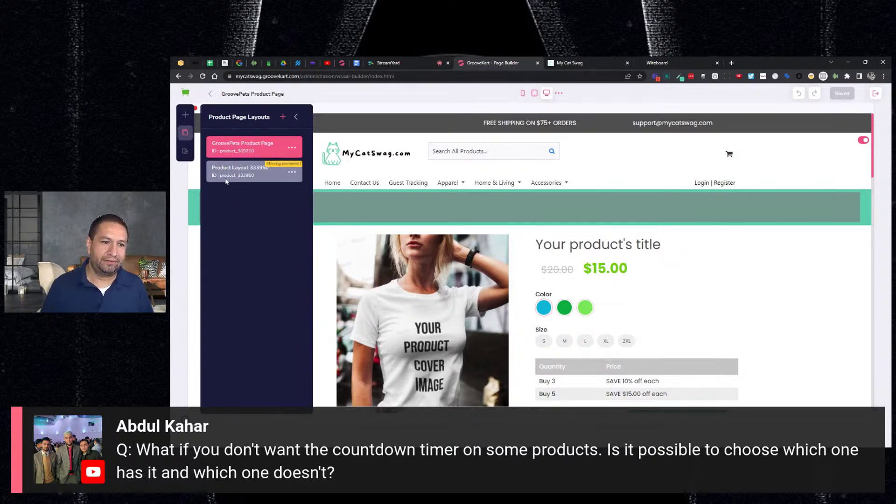
Step: Rename the cloned layout to 'Product Layout No Scarcity'
{"action": "left_click", "coordinate": [291, 174]}
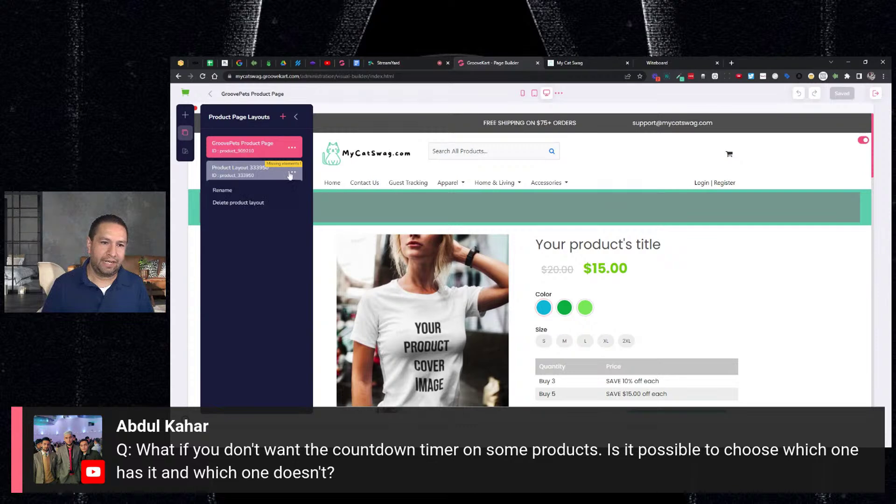
{"action": "left_click", "coordinate": [227, 195]}
{"action": "double_click", "coordinate": [260, 171]}
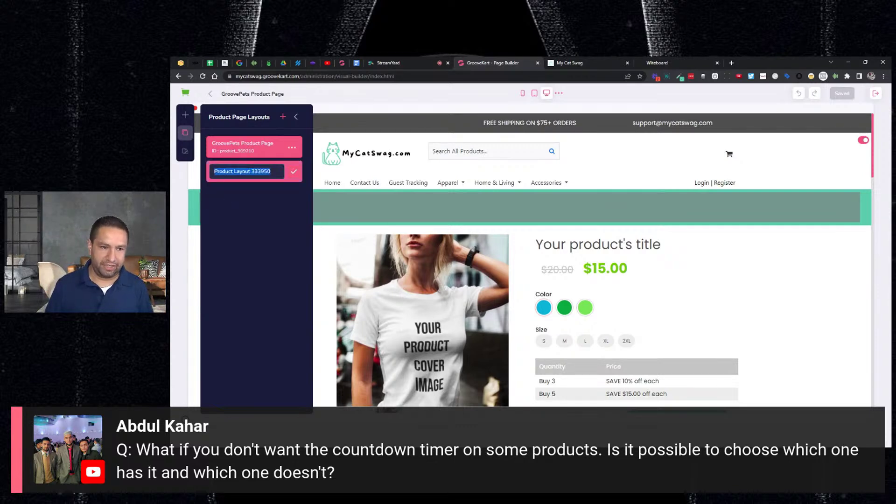
{"action": "left_click", "coordinate": [271, 171]}
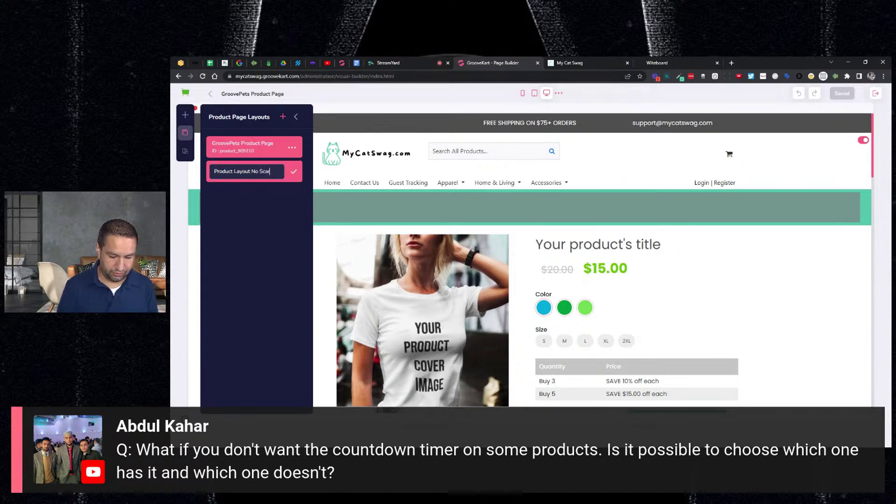
Step: Confirm the name, then delete the people-in-cart and items-left-in-stock elements from the new layout
{"action": "left_click", "coordinate": [293, 171]}
{"action": "left_click", "coordinate": [252, 175]}
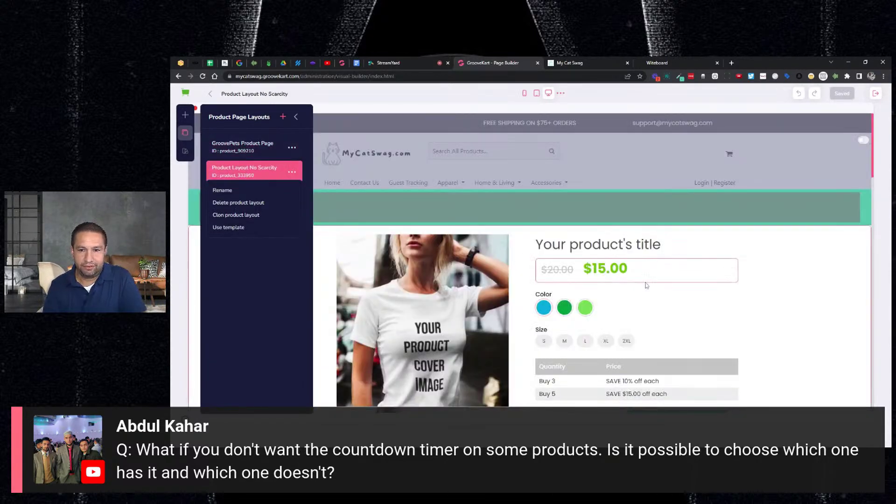
{"action": "left_click", "coordinate": [538, 270]}
{"action": "scroll", "coordinate": [647, 287], "scroll_direction": "down", "scroll_amount": 5}
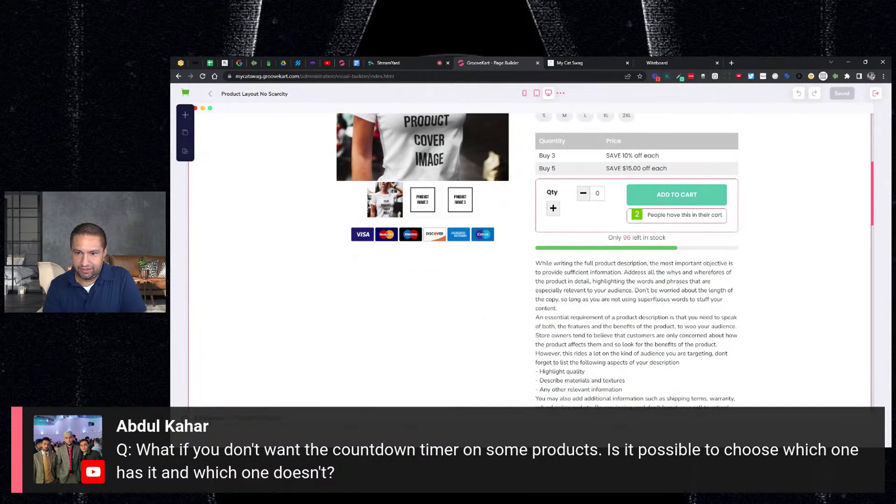
{"action": "left_click", "coordinate": [691, 216]}
{"action": "left_click", "coordinate": [734, 199]}
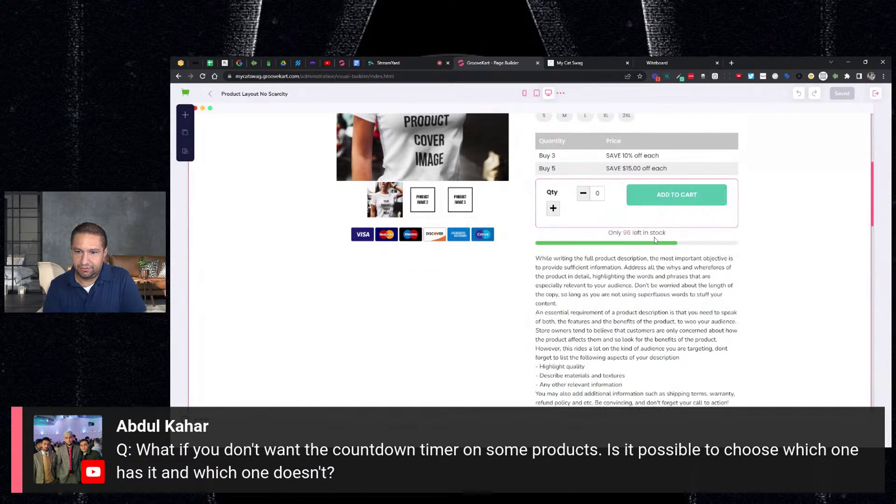
{"action": "left_click", "coordinate": [648, 232]}
{"action": "left_click", "coordinate": [644, 217]}
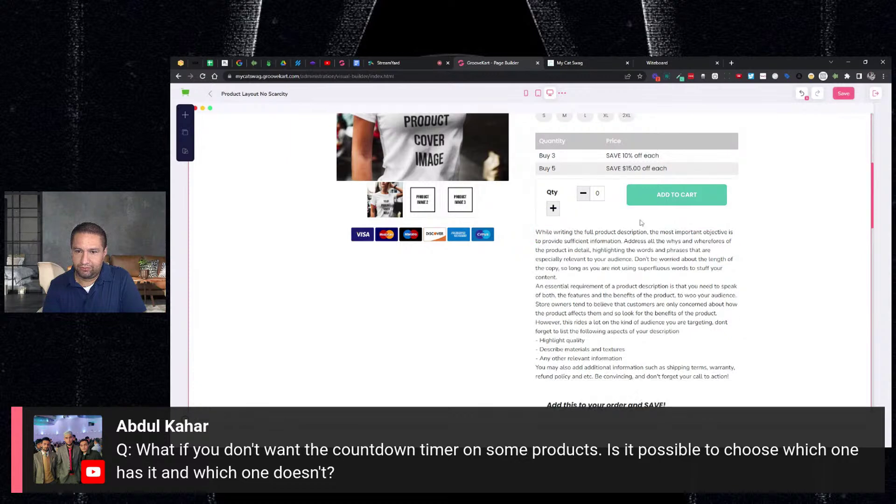
{"action": "scroll", "coordinate": [514, 256], "scroll_direction": "up", "scroll_amount": 10}
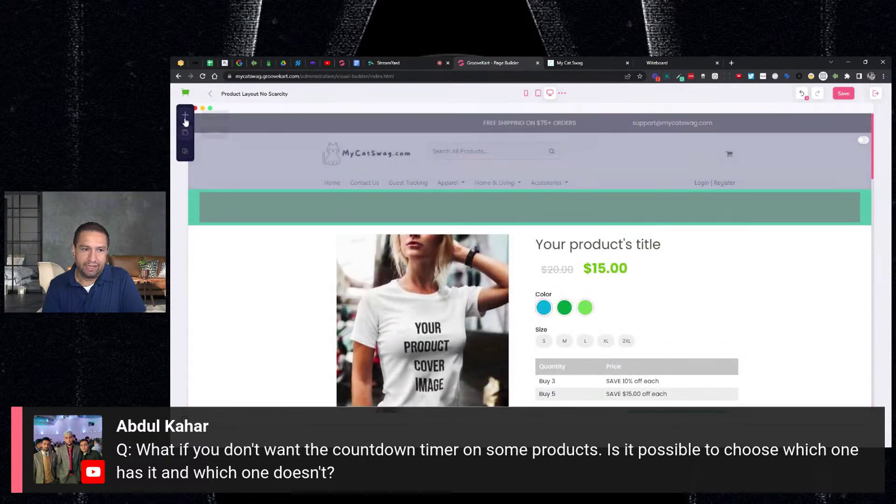
Step: Save the Product Layout No Scarcity layout
{"action": "left_click", "coordinate": [185, 132]}
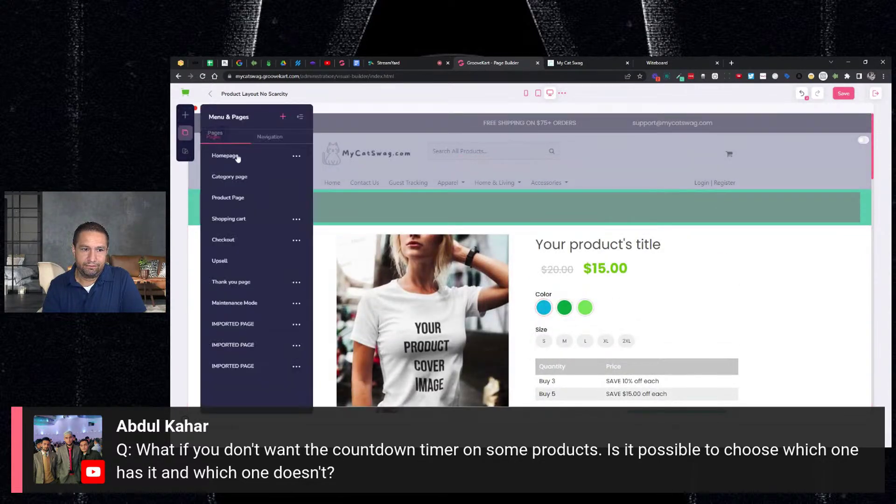
{"action": "left_click", "coordinate": [236, 199]}
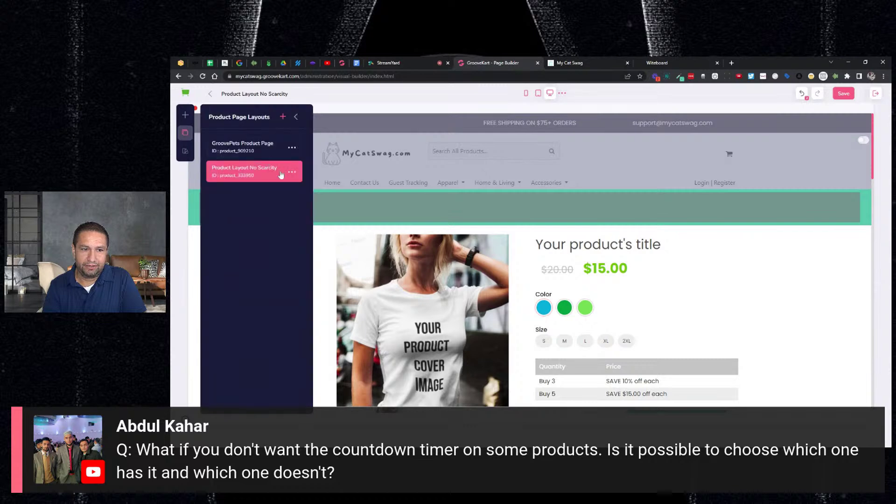
{"action": "left_click", "coordinate": [837, 96]}
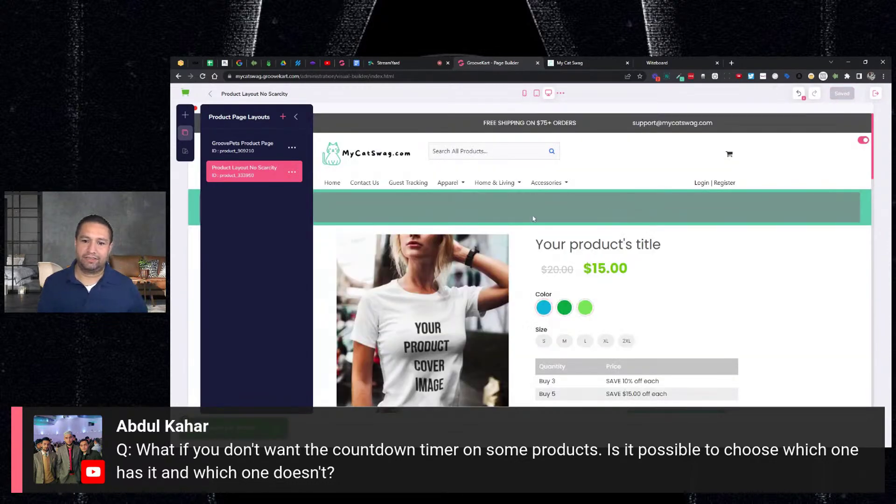
Step: Compare it with the GroovePets Product Page layout, then return to Product Layout No Scarcity
{"action": "left_click", "coordinate": [247, 146]}
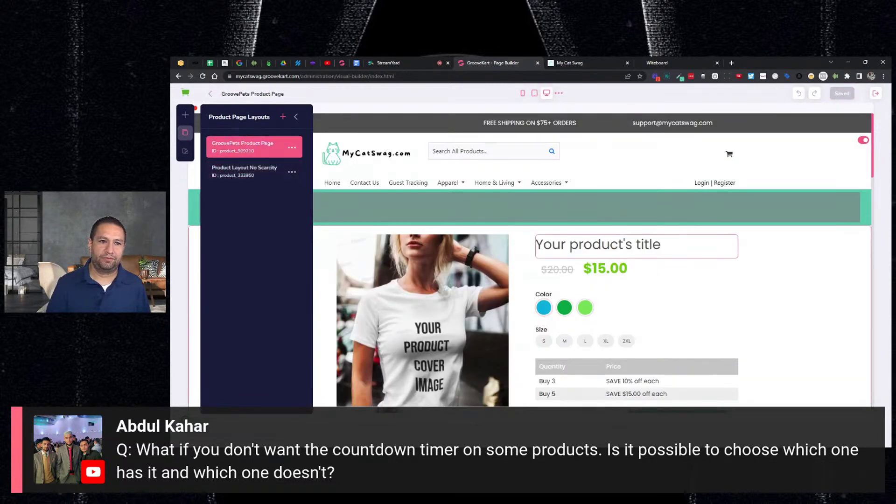
{"action": "scroll", "coordinate": [652, 253], "scroll_direction": "down", "scroll_amount": 3}
{"action": "scroll", "coordinate": [652, 252], "scroll_direction": "down", "scroll_amount": 2}
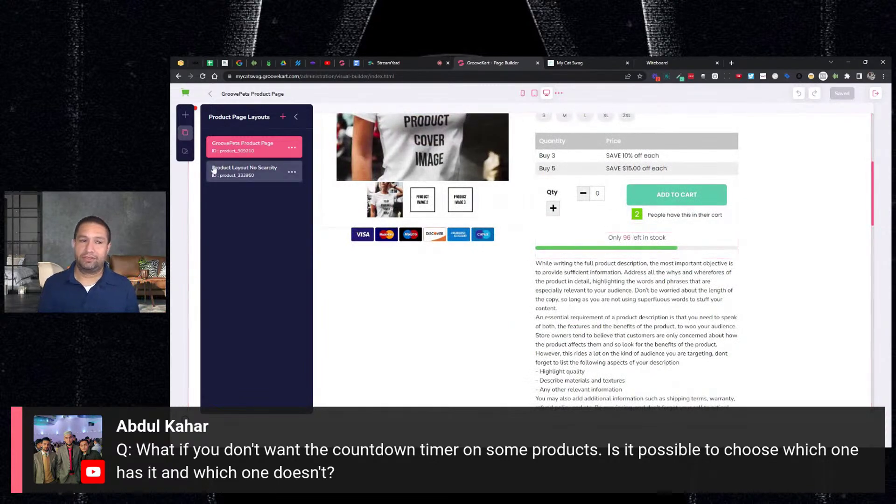
{"action": "left_click", "coordinate": [214, 171]}
{"action": "scroll", "coordinate": [531, 263], "scroll_direction": "down", "scroll_amount": 5}
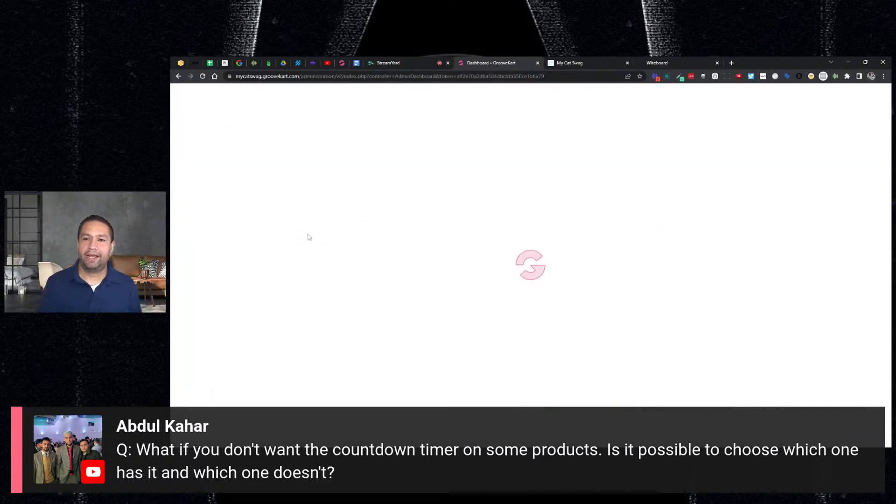
Step: Edit the Cat Hair hoodie and make its thirteenth image the cover photo
{"action": "left_click", "coordinate": [184, 141]}
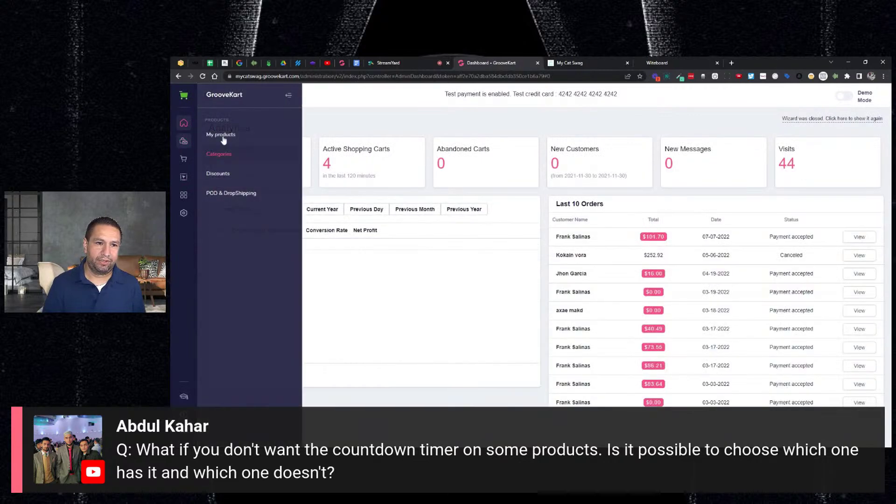
{"action": "left_click", "coordinate": [221, 134]}
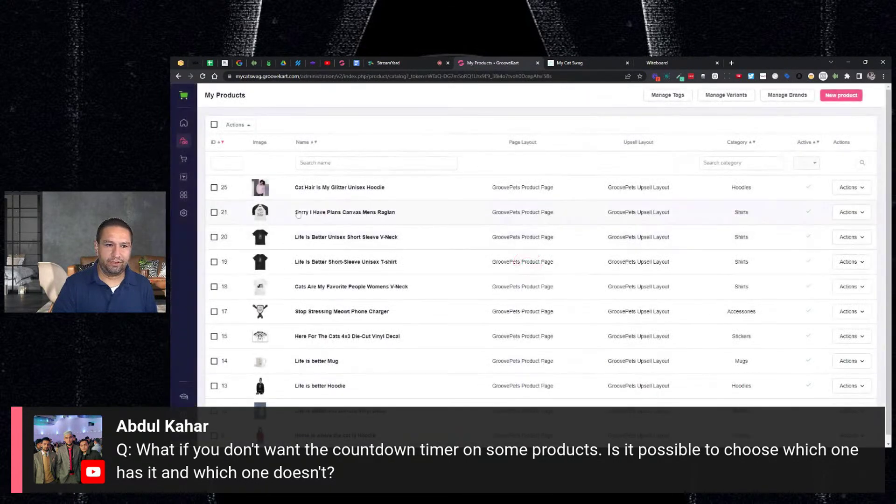
{"action": "left_click", "coordinate": [857, 189]}
{"action": "left_click", "coordinate": [833, 215]}
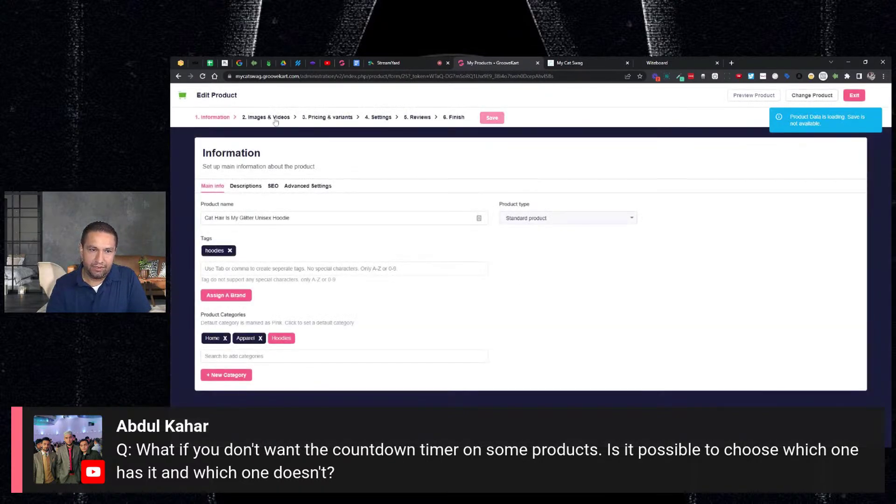
{"action": "left_click", "coordinate": [276, 120]}
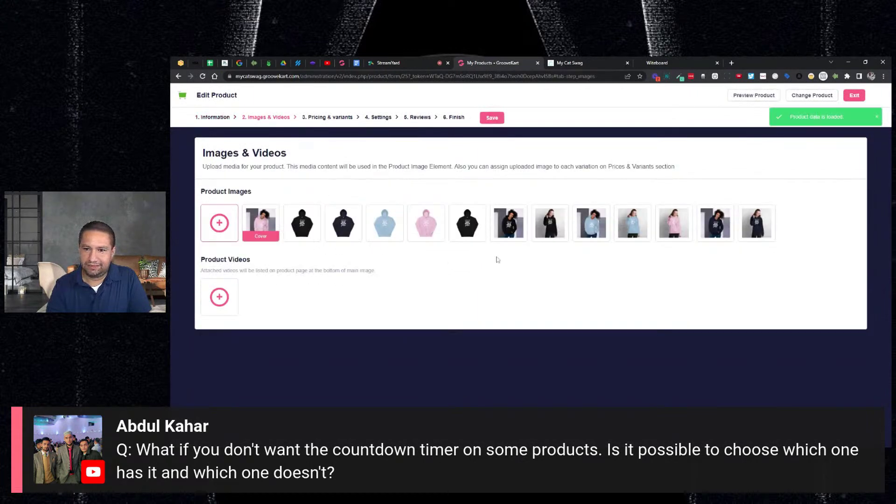
{"action": "left_click", "coordinate": [716, 229]}
{"action": "left_click", "coordinate": [467, 210]}
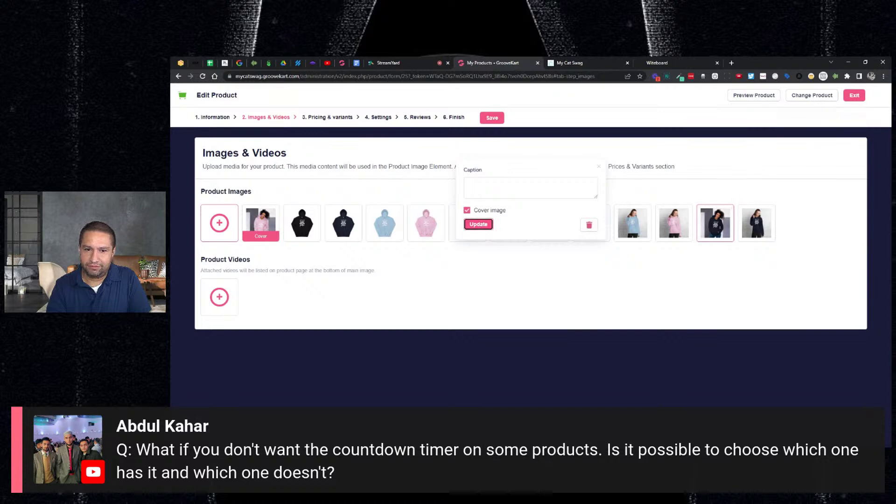
Step: Assign the Product Layout No Scarcity template in the product's Settings and save
{"action": "left_click", "coordinate": [383, 119]}
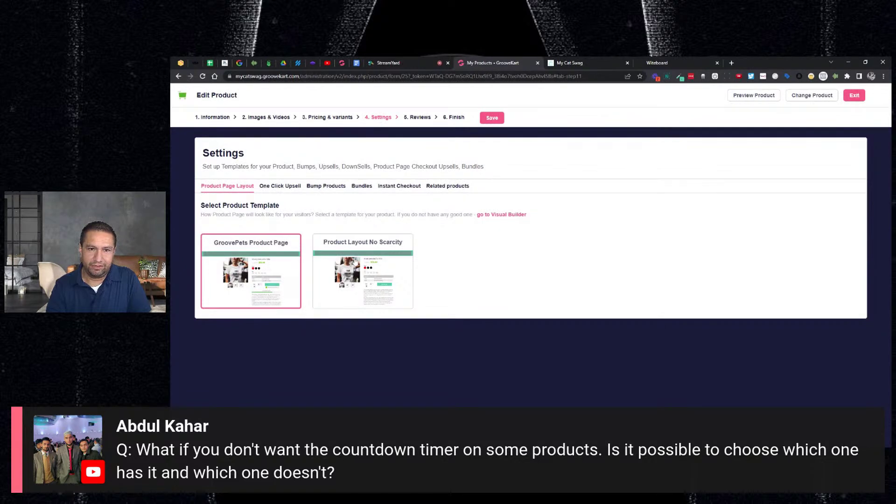
{"action": "left_click", "coordinate": [363, 271]}
{"action": "left_click", "coordinate": [493, 118]}
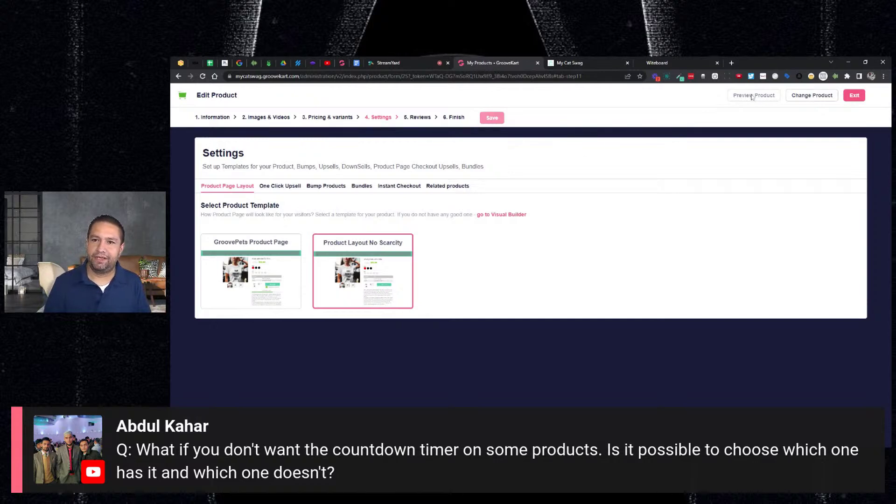
{"action": "left_click", "coordinate": [425, 66]}
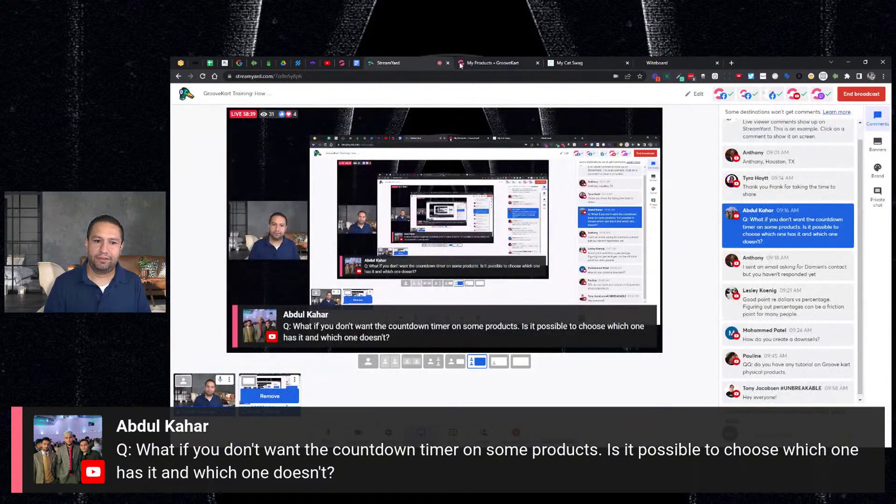
{"action": "left_click", "coordinate": [460, 63]}
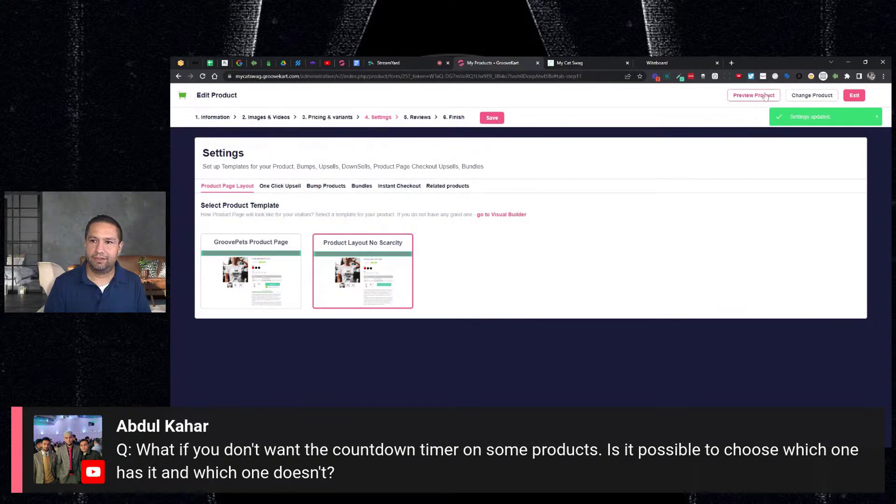
Step: Preview the hoodie's storefront page to confirm the stock and in-cart counters are gone, then return to StreamYard
{"action": "left_click", "coordinate": [765, 97]}
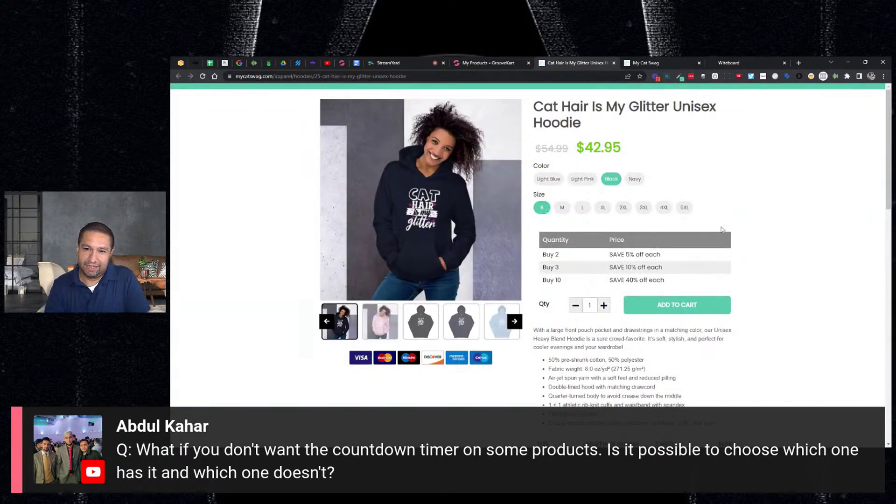
{"action": "scroll", "coordinate": [732, 216], "scroll_direction": "down", "scroll_amount": 9}
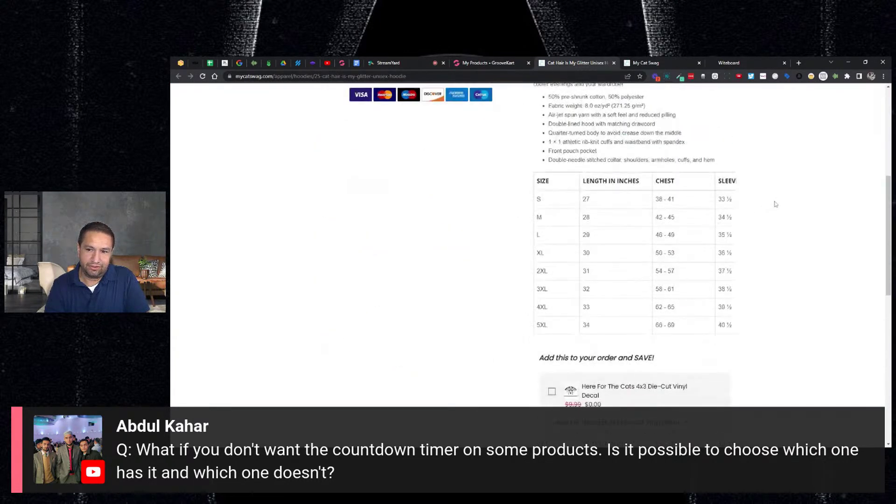
{"action": "scroll", "coordinate": [786, 206], "scroll_direction": "up", "scroll_amount": 10}
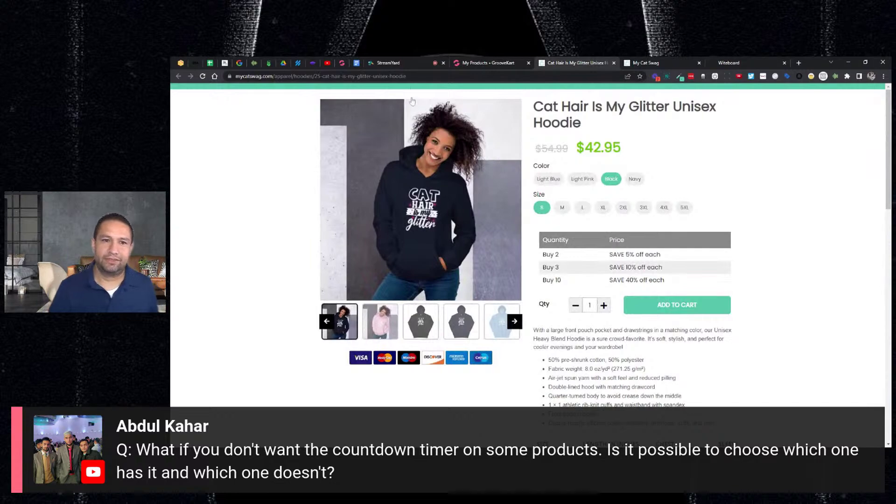
{"action": "left_click", "coordinate": [413, 63]}
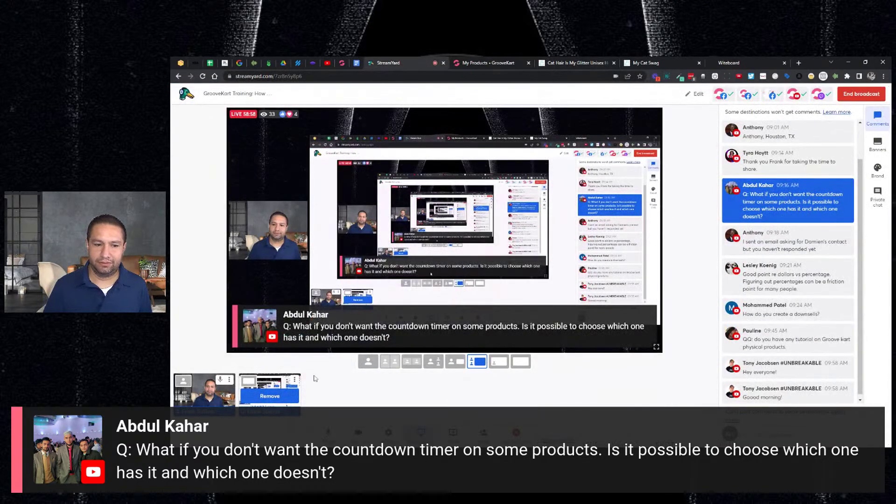